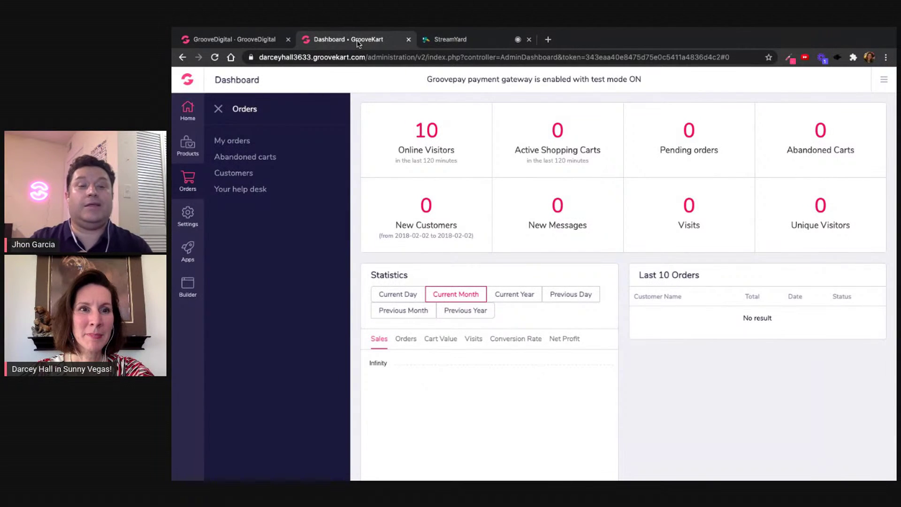
{"action": "left_click", "coordinate": [248, 45]}
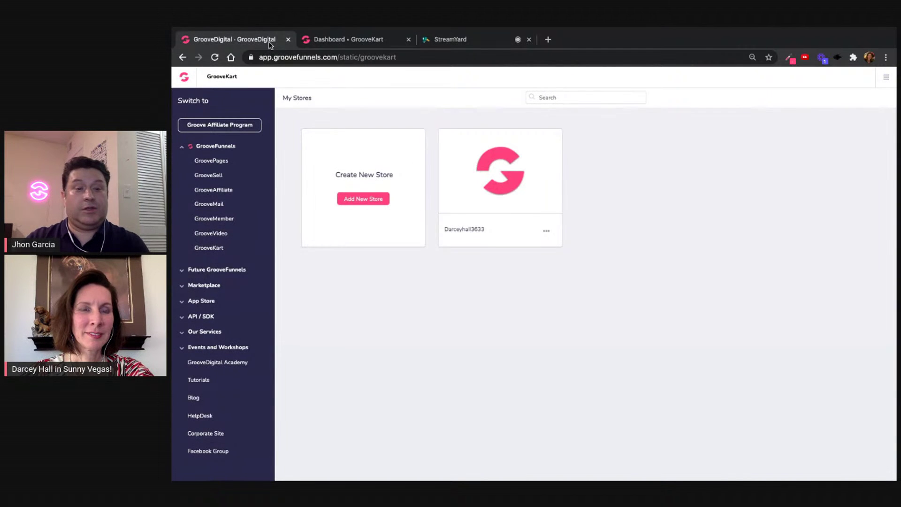
{"action": "left_click", "coordinate": [327, 41]}
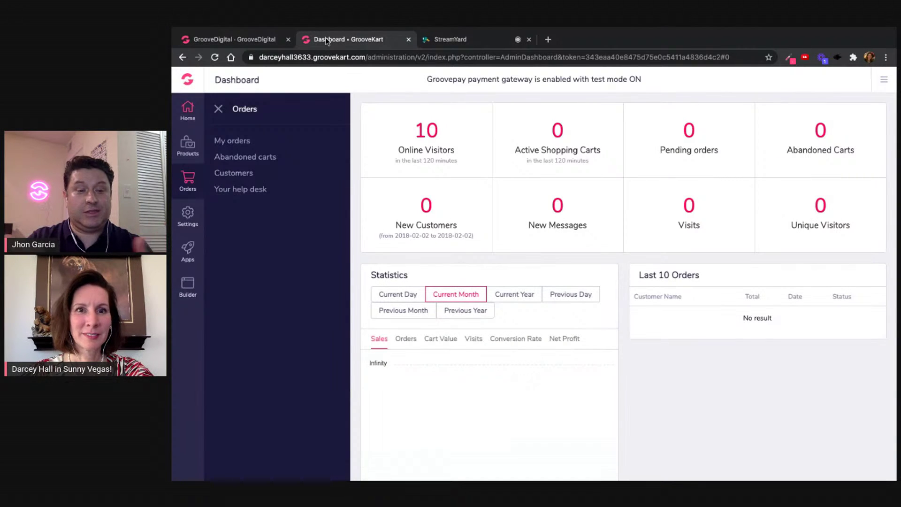
{"action": "left_click", "coordinate": [185, 115]}
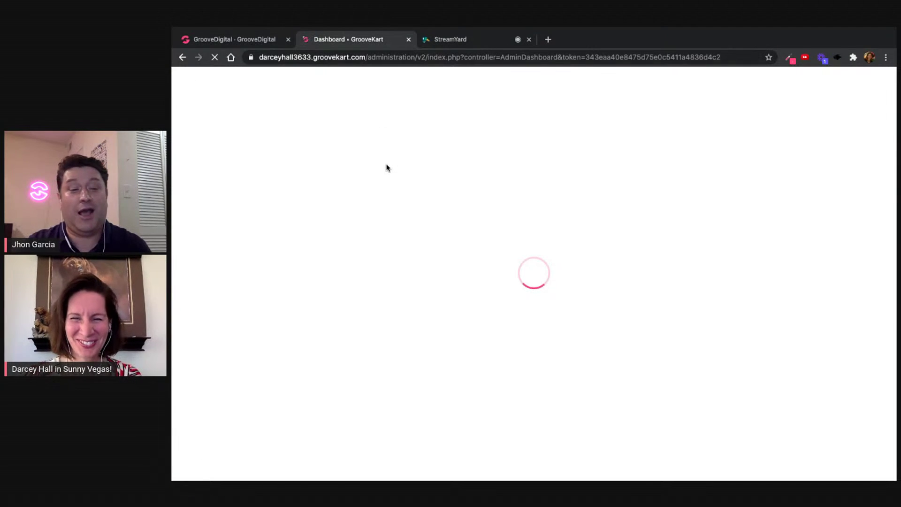
{"action": "left_click", "coordinate": [450, 40]}
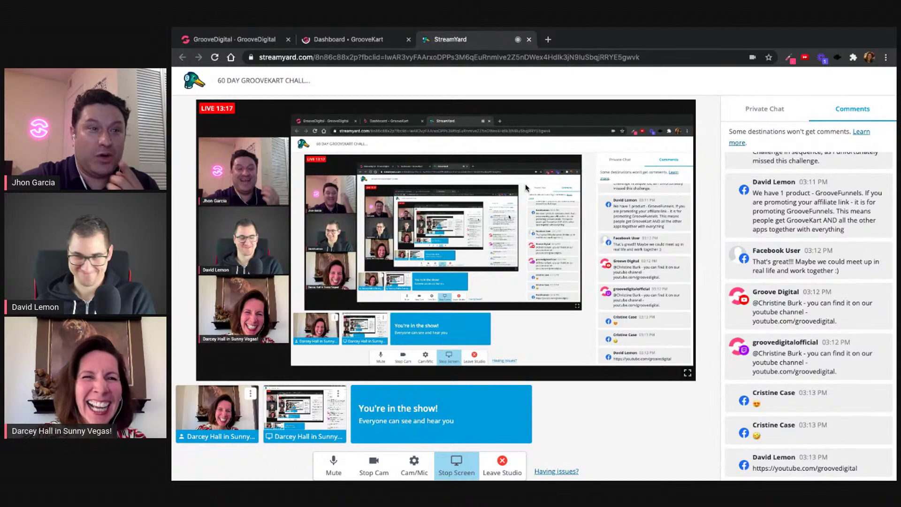
{"action": "left_click", "coordinate": [373, 41]}
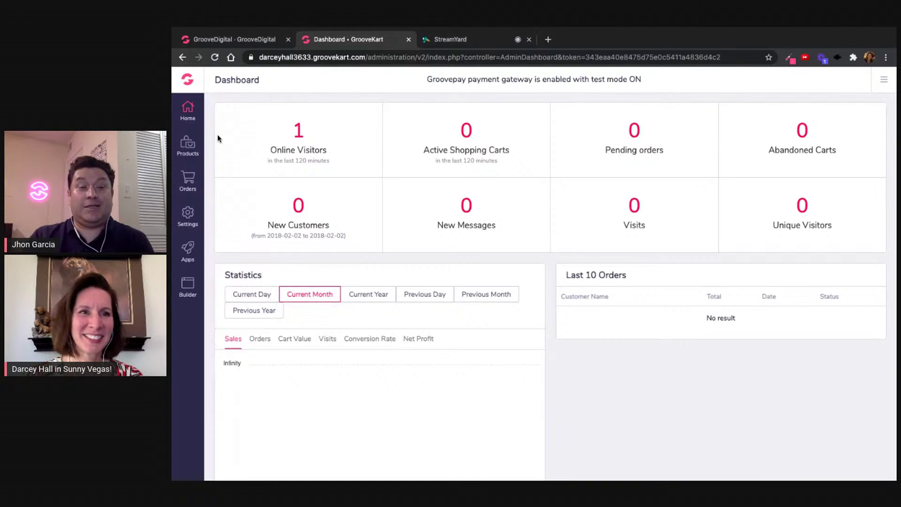
- Open the store's My products catalog and start creating a new product
{"action": "left_click", "coordinate": [184, 154]}
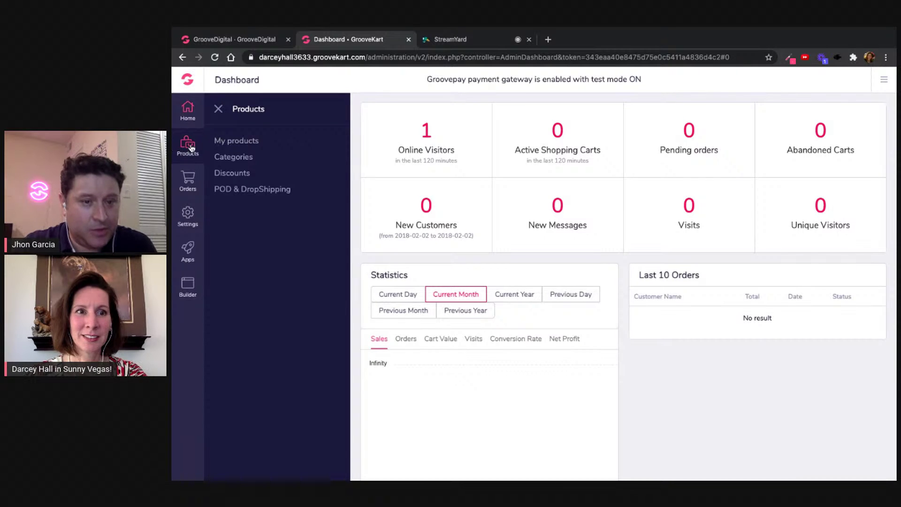
{"action": "left_click", "coordinate": [251, 147]}
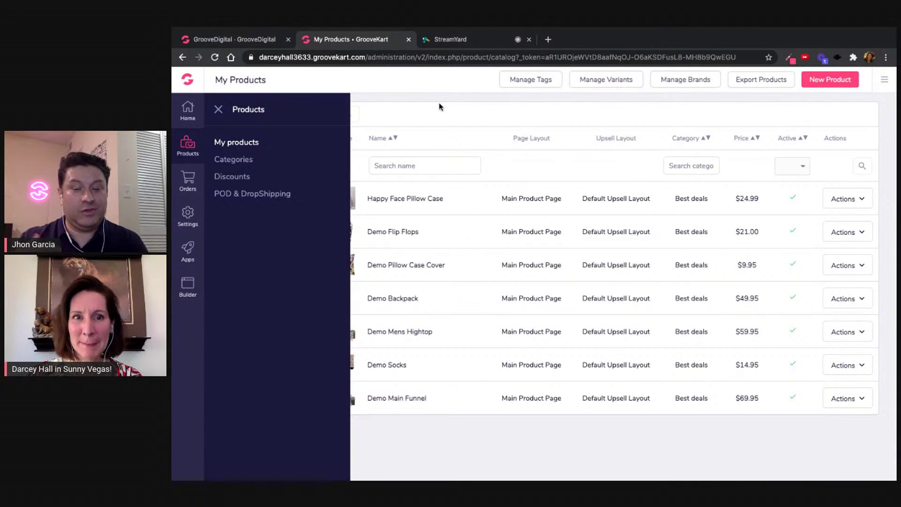
{"action": "left_click", "coordinate": [218, 110]}
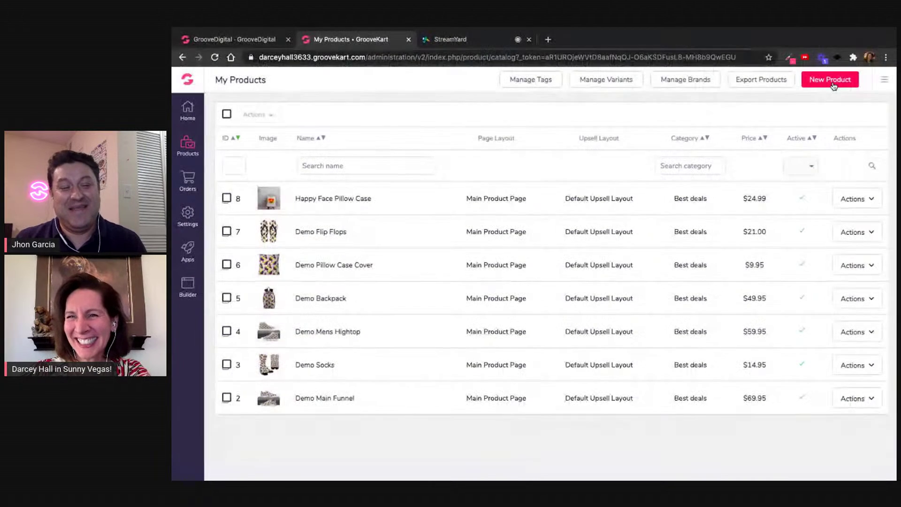
{"action": "left_click", "coordinate": [830, 80]}
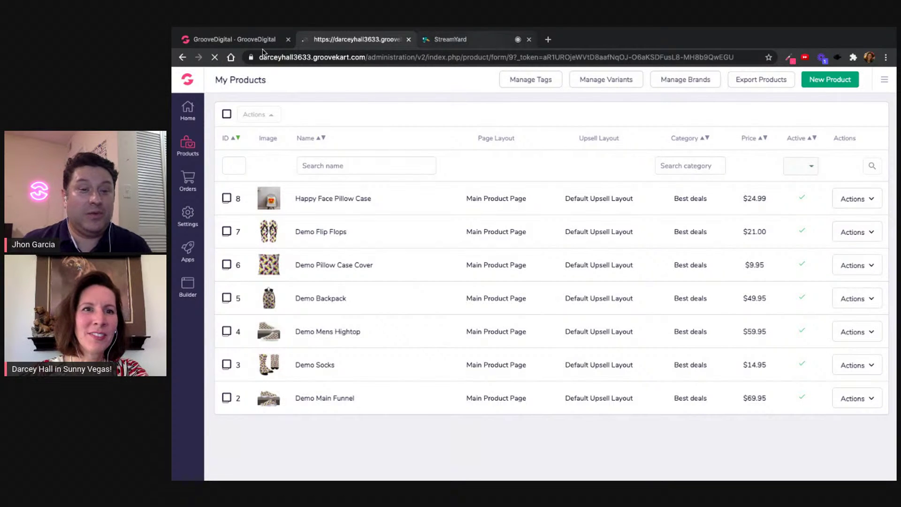
- Move the StreamYard browser tab ahead of the other tabs and return to the GrooveKart product page
{"action": "left_click_drag", "start_coordinate": [450, 40], "coordinate": [225, 39]}
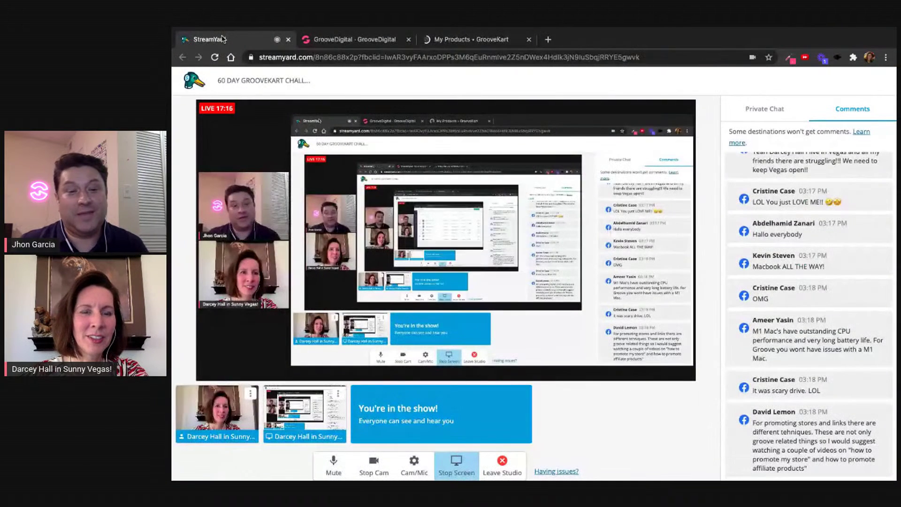
{"action": "left_click", "coordinate": [349, 39]}
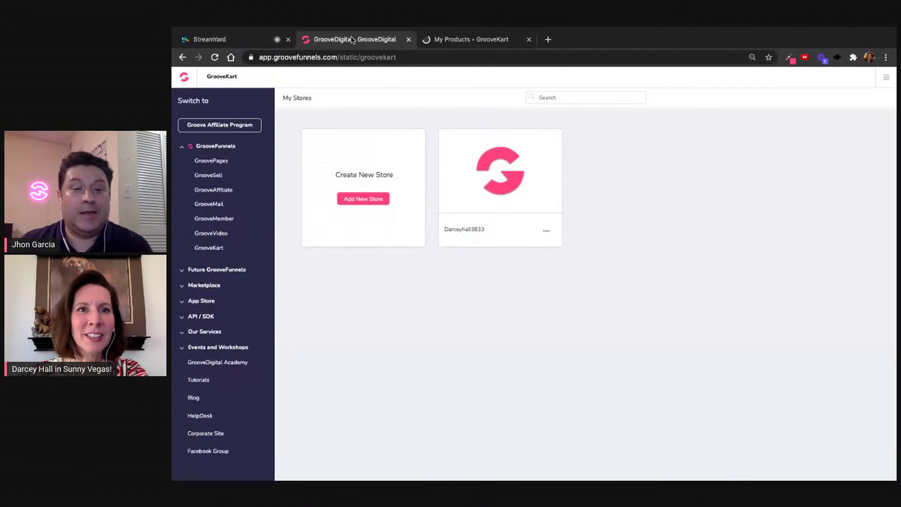
{"action": "left_click", "coordinate": [467, 41]}
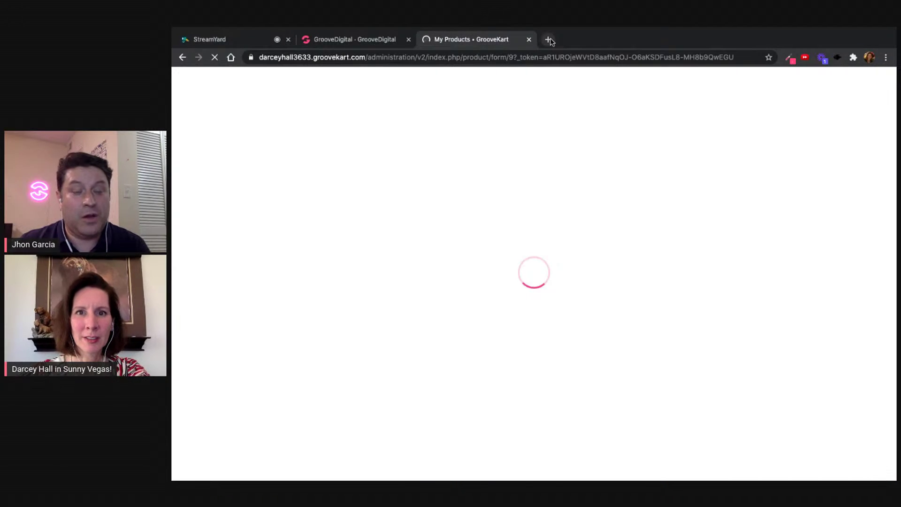
- Open the website benefitscharity.org in a new browser tab
{"action": "left_click", "coordinate": [548, 40]}
{"action": "type", "text": "benefitscharity.org"}
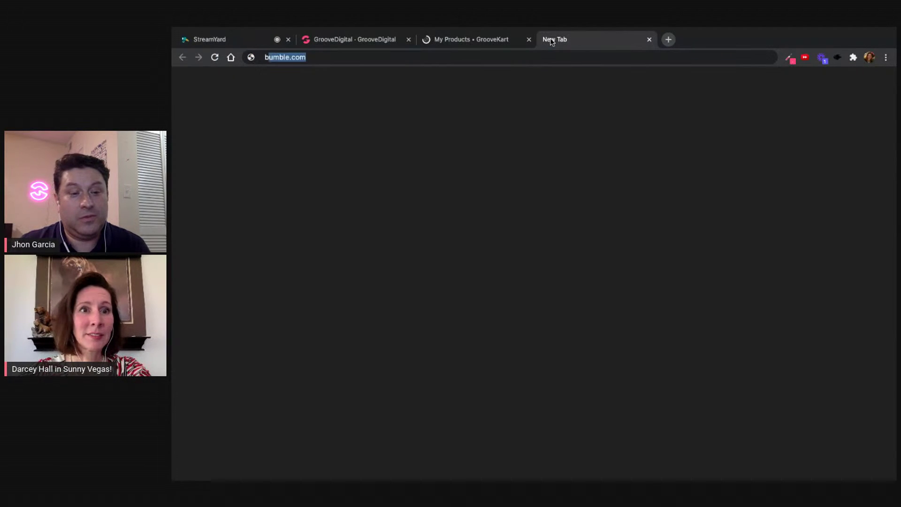
{"action": "key", "text": "Return"}
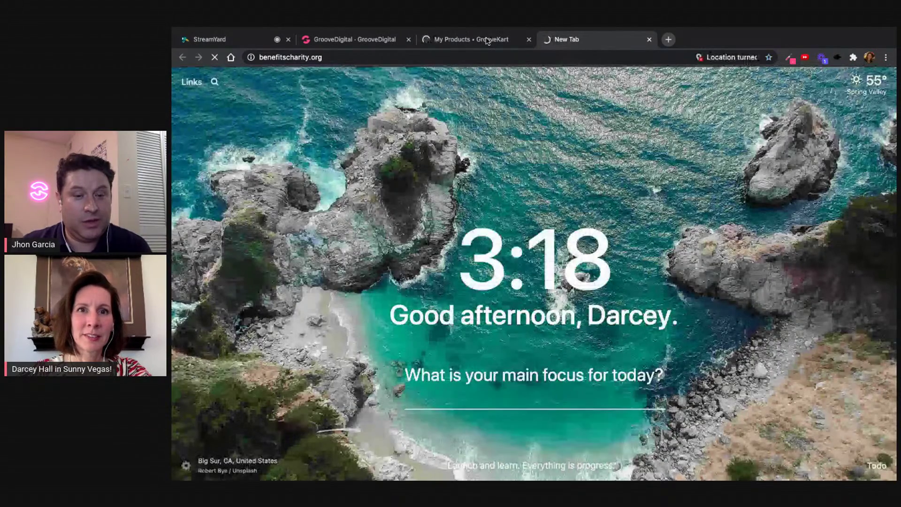
- Return to the GrooveKart product form and enter "KeepVegasOpen Cotton Mask" as the product name
{"action": "left_click", "coordinate": [486, 40]}
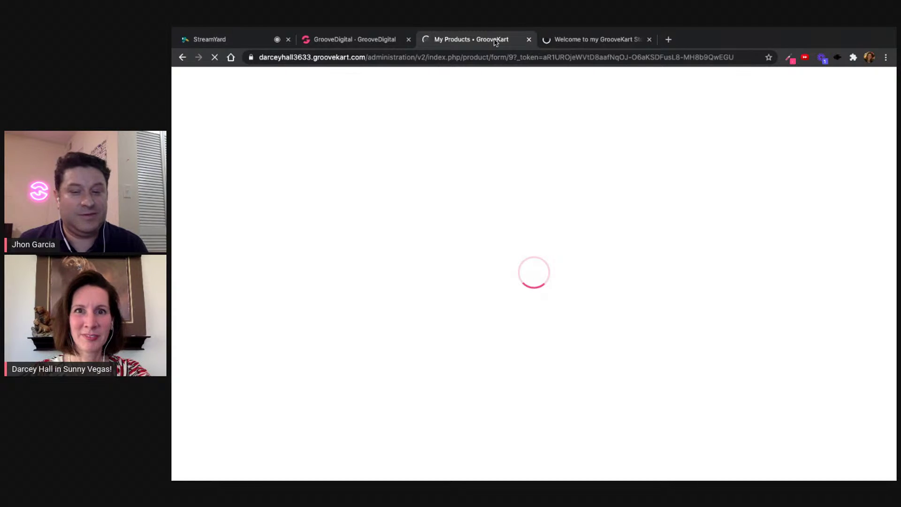
{"action": "left_click", "coordinate": [375, 41]}
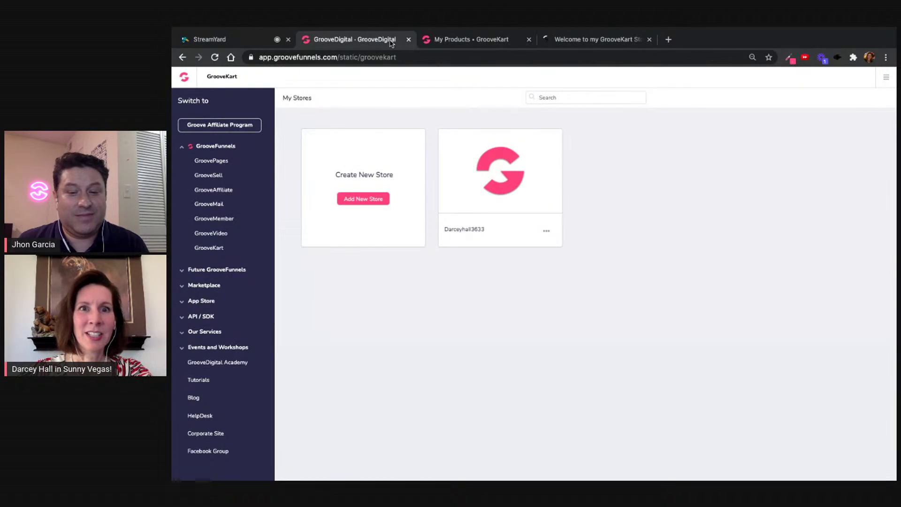
{"action": "left_click", "coordinate": [461, 40]}
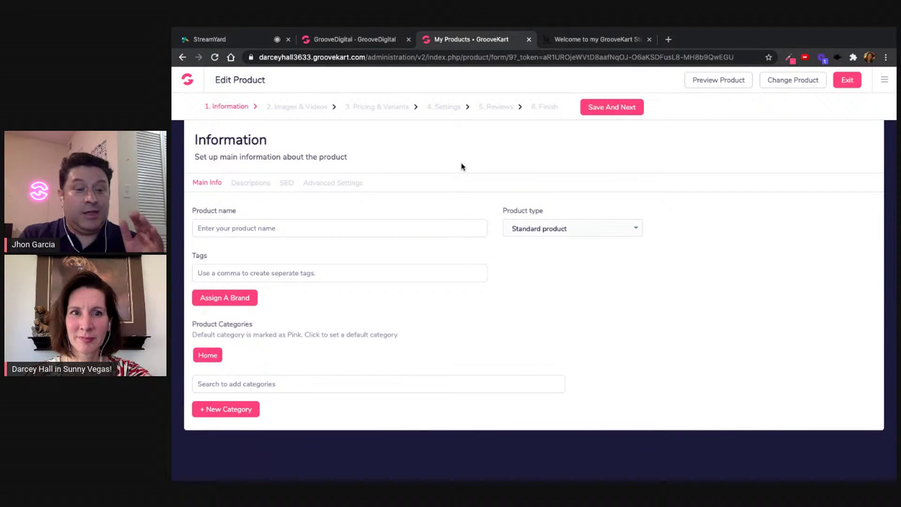
{"action": "left_click", "coordinate": [439, 226]}
{"action": "type", "text": "keepVEGASopen Cotton Mask"}
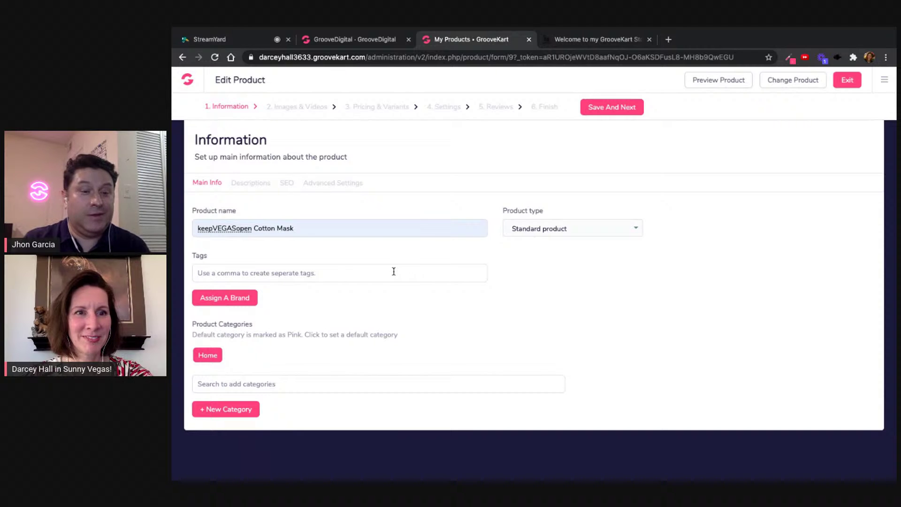
{"action": "double_click", "coordinate": [229, 227]}
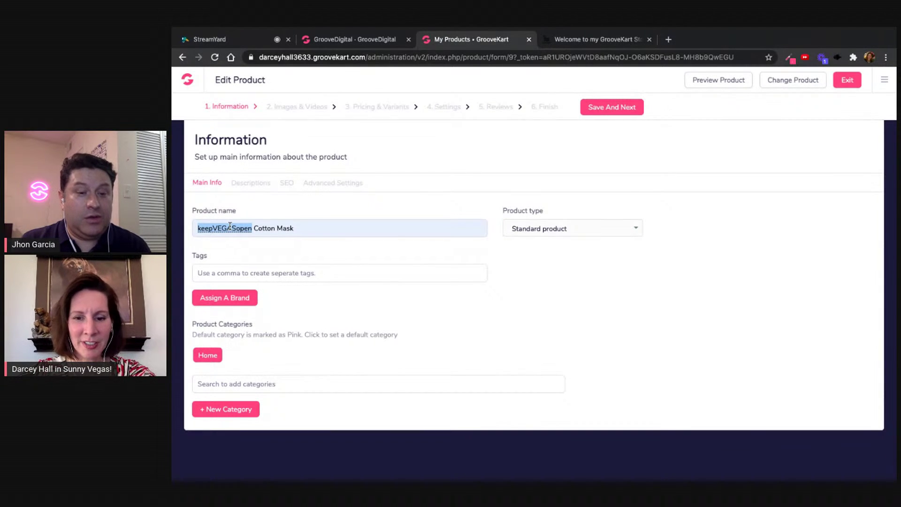
{"action": "type", "text": "Keep"}
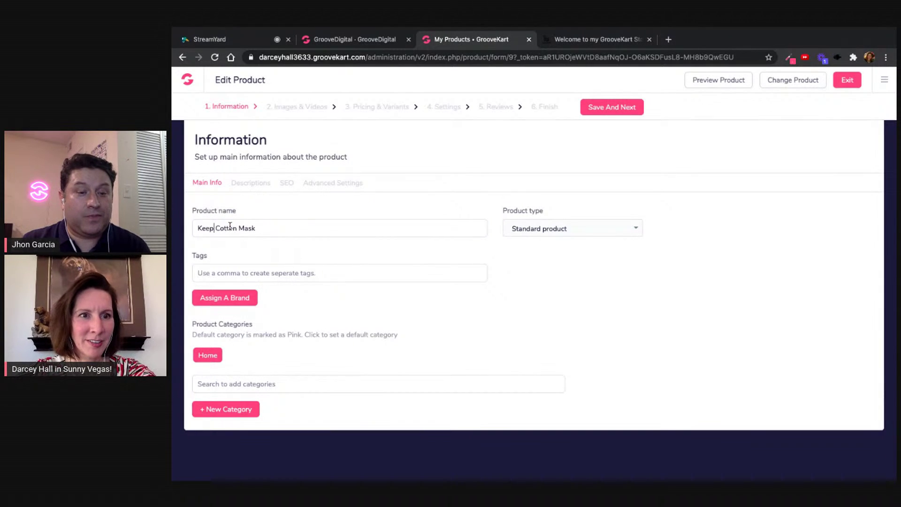
{"action": "type", "text": "VegasOpen"}
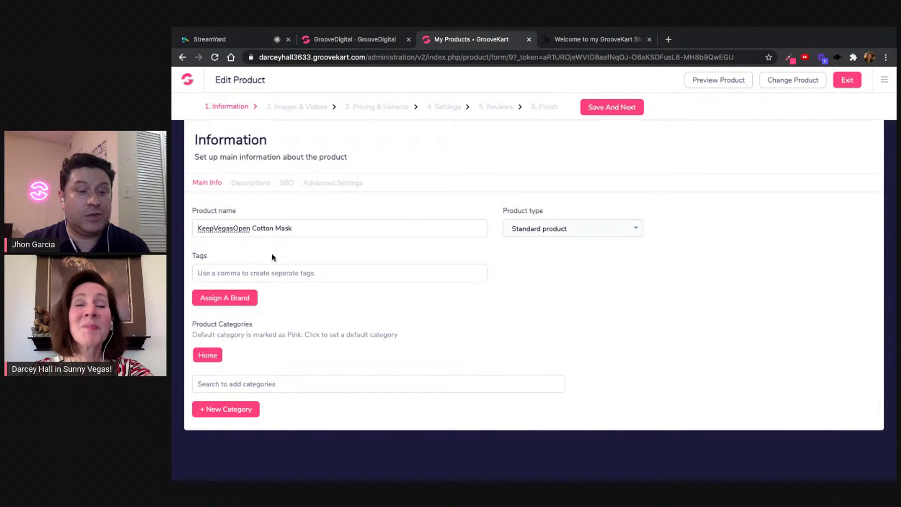
{"action": "left_click", "coordinate": [198, 229]}
{"action": "type", "text": "#"}
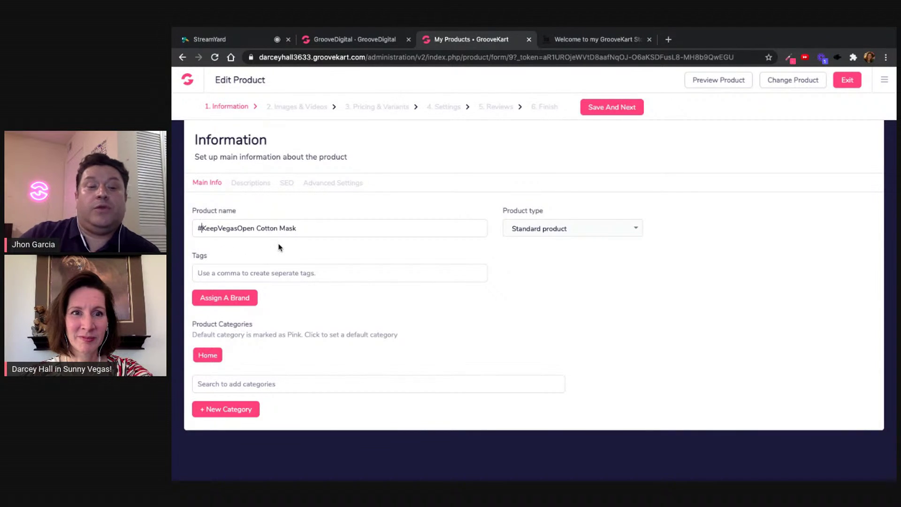
{"action": "key", "text": "BackSpace"}
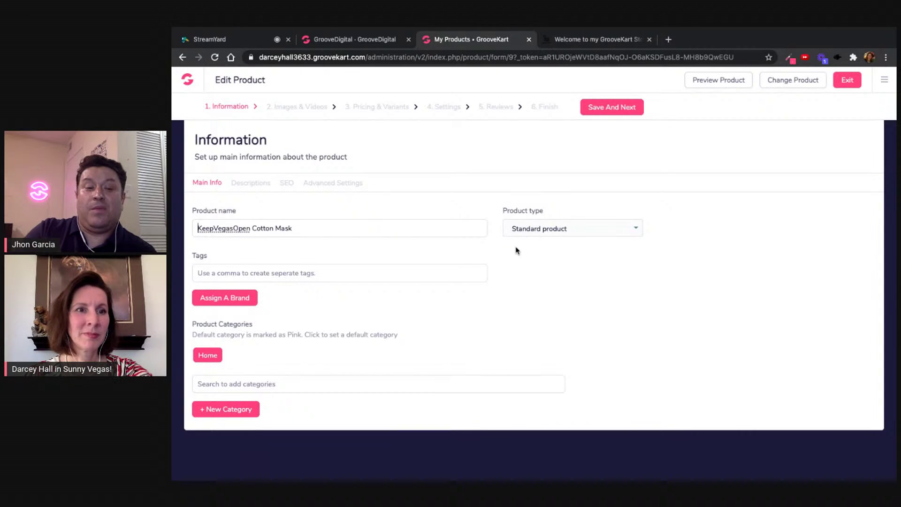
{"action": "key", "text": "Right"}
{"action": "key", "text": "BackSpace"}
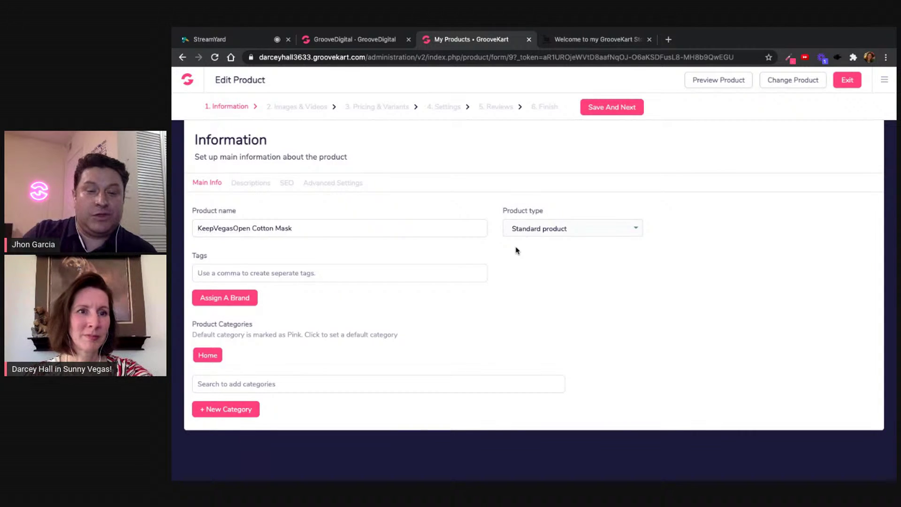
{"action": "key", "text": "Right"}
{"action": "key", "text": "Right"}
{"action": "key", "text": "Right"}
{"action": "key", "text": "Right"}
{"action": "key", "text": "Right"}
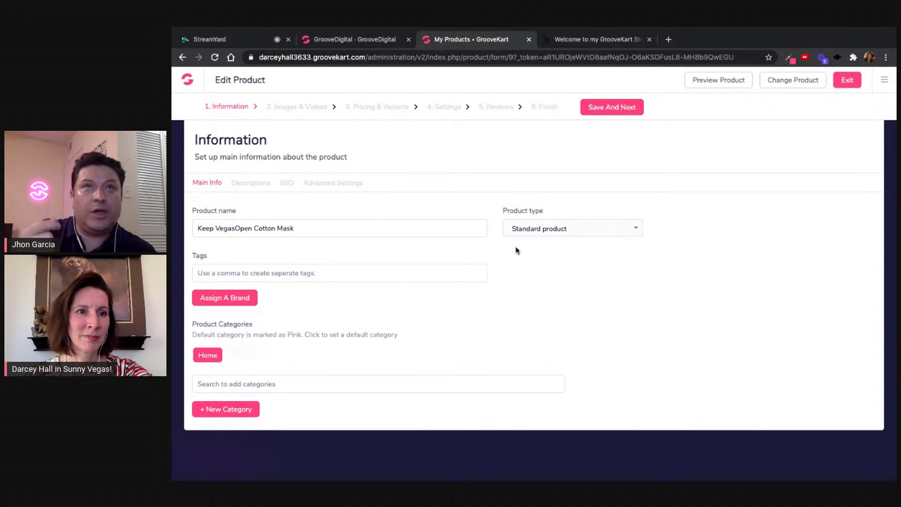
{"action": "key", "text": "BackSpace"}
{"action": "key", "text": "Left"}
{"action": "key", "text": "Left"}
{"action": "key", "text": "Left"}
{"action": "key", "text": "Left"}
{"action": "key", "text": "Left"}
{"action": "key", "text": "BackSpace"}
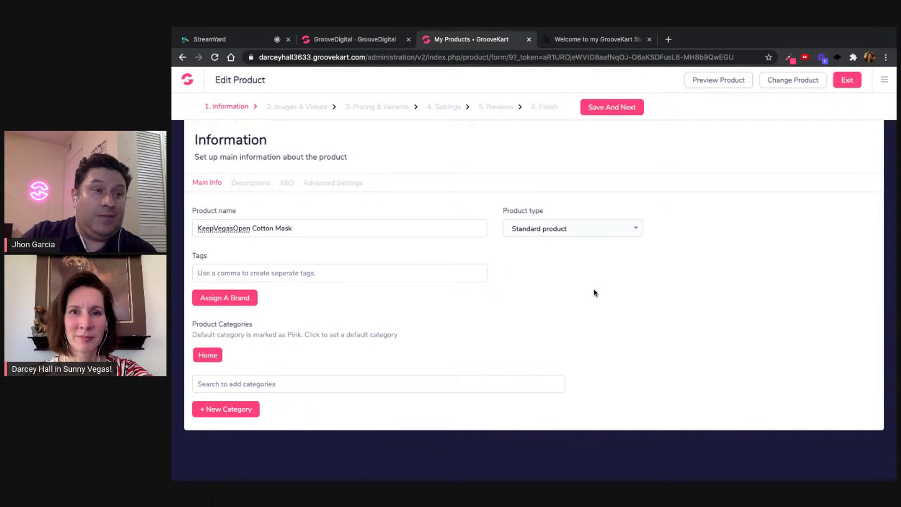
- Choose Standard product as the product type and add the tags Masks, Vegas, PPE and KeepVegasOpen
{"action": "left_click", "coordinate": [582, 230]}
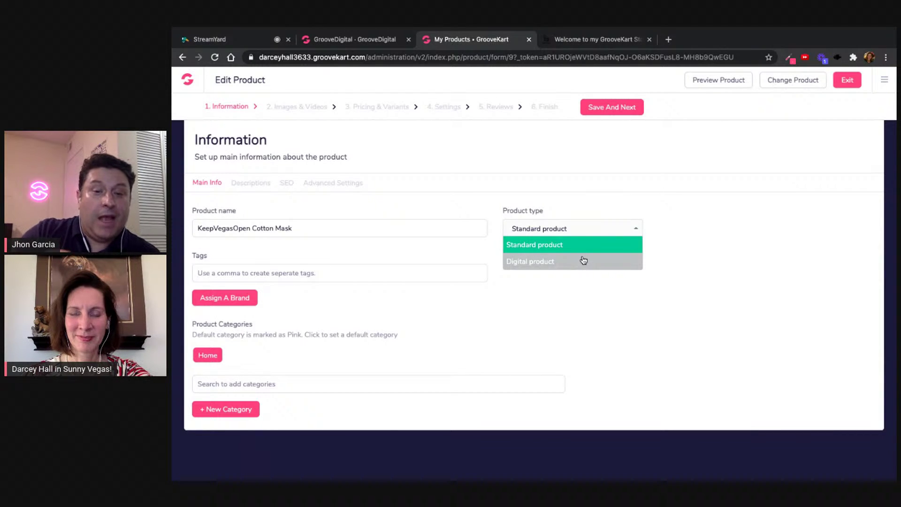
{"action": "left_click", "coordinate": [579, 248]}
{"action": "left_click", "coordinate": [327, 274]}
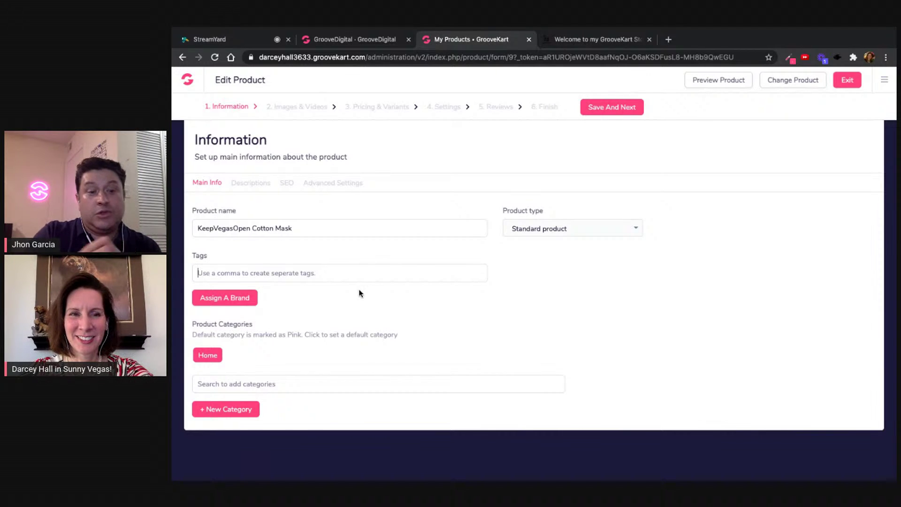
{"action": "type", "text": "Masks"}
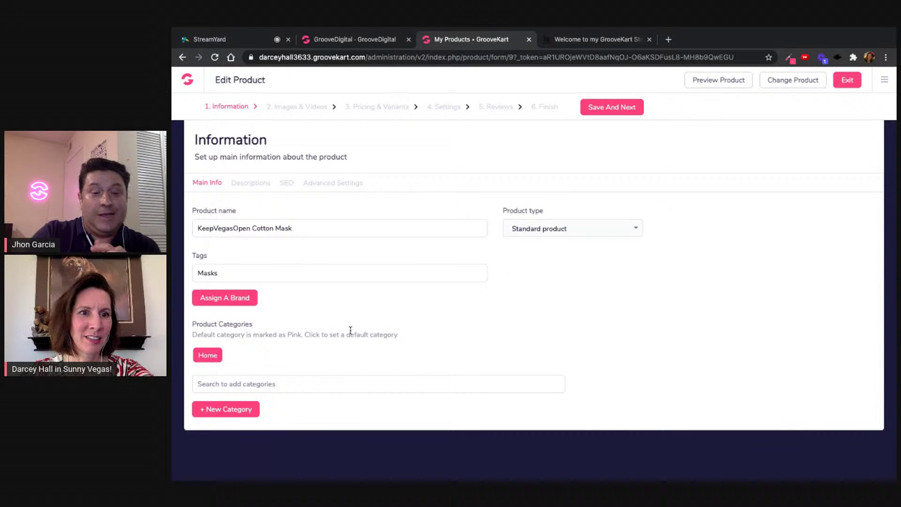
{"action": "key", "text": "comma"}
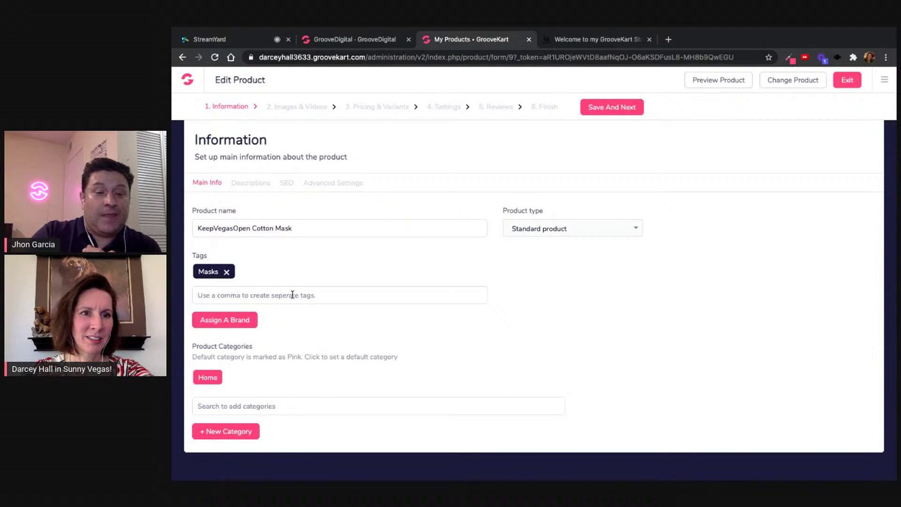
{"action": "type", "text": "Vegas"}
{"action": "key", "text": "comma"}
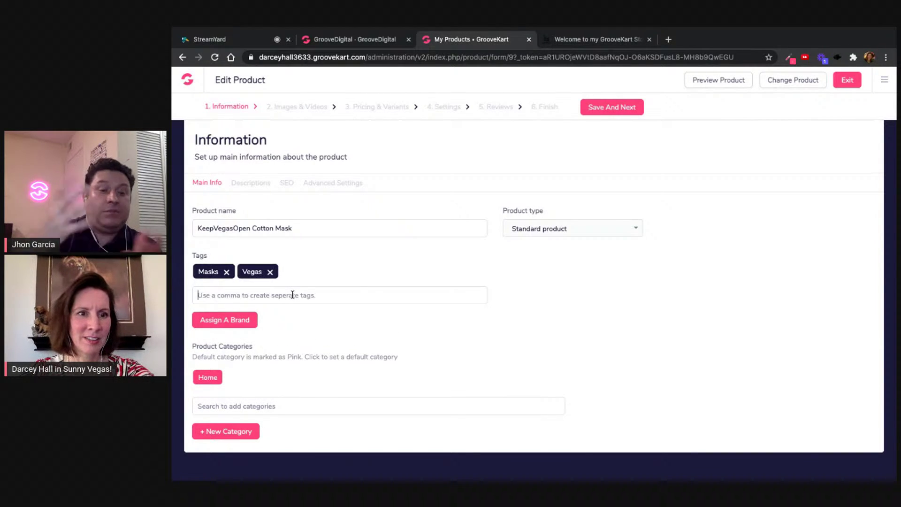
{"action": "type", "text": "PPE"}
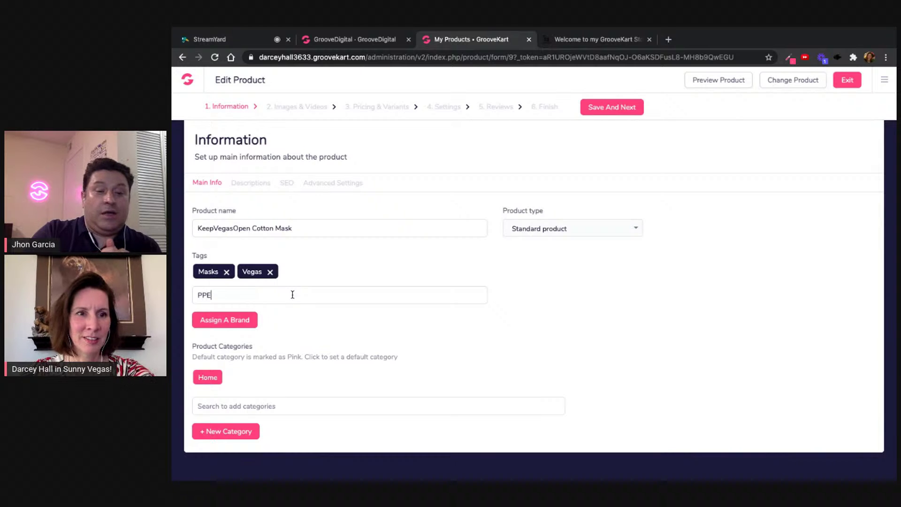
{"action": "key", "text": "comma"}
{"action": "type", "text": "KeepVegasOpen"}
{"action": "key", "text": "comma"}
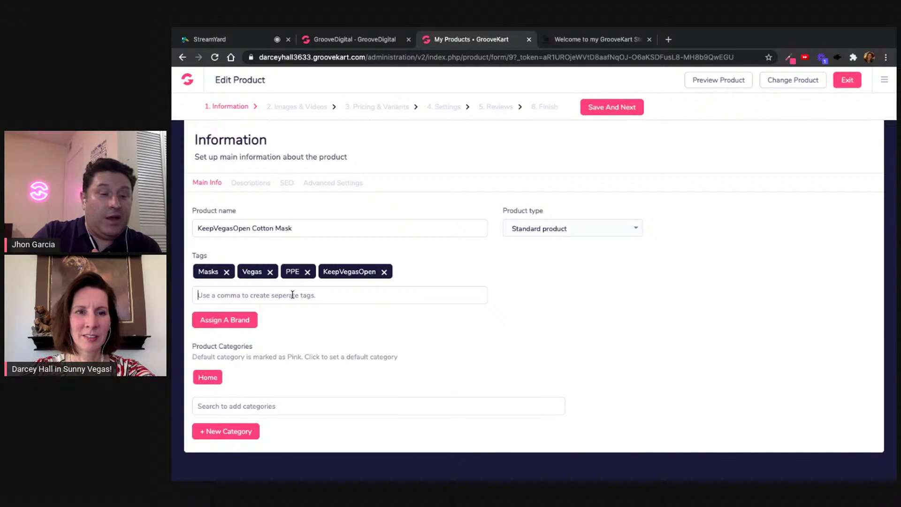
- Add #KeepVegasOpen as a further tag to the cotton mask product
{"action": "type", "text": "#KeepVeas"}
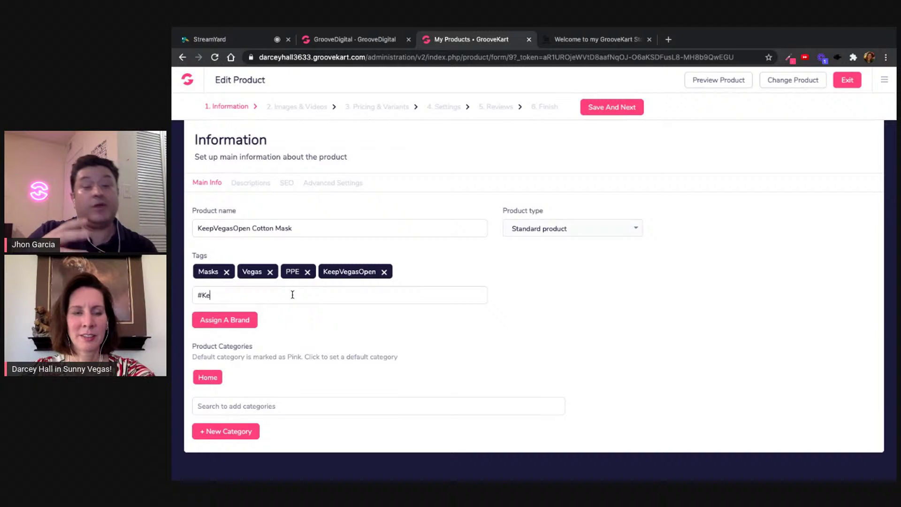
{"action": "key", "text": "BackSpace"}
{"action": "key", "text": "BackSpace"}
{"action": "type", "text": "gasOpen"}
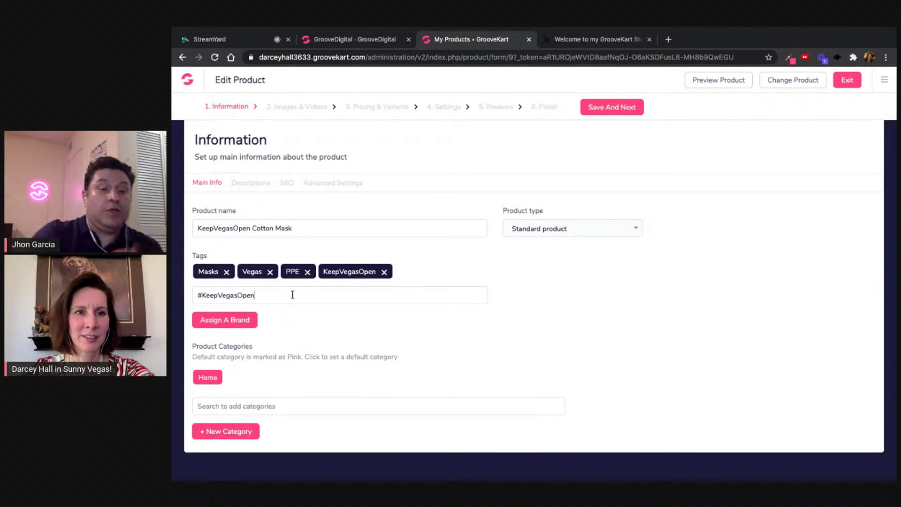
{"action": "key", "text": "Return"}
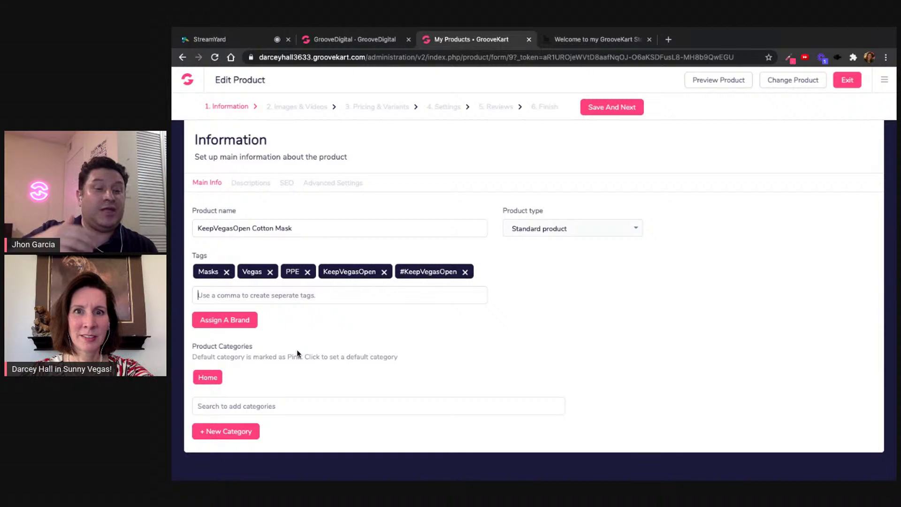
- Bring up the brand assignment for the product and review the available brands without choosing one
{"action": "left_click", "coordinate": [245, 321]}
{"action": "left_click", "coordinate": [245, 330]}
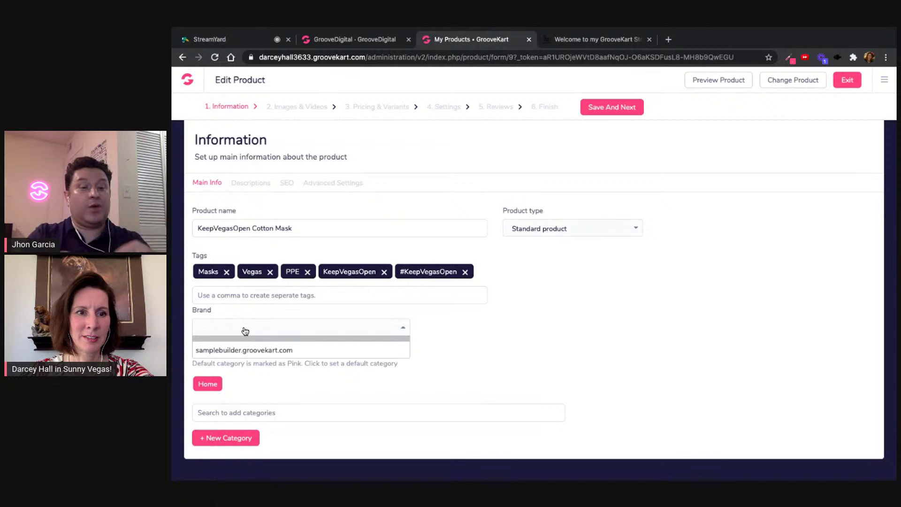
{"action": "left_click", "coordinate": [245, 331]}
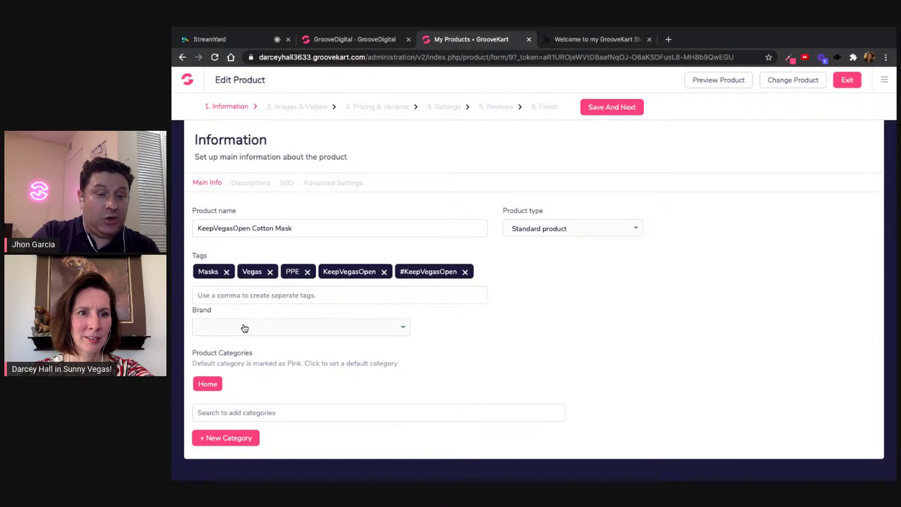
{"action": "left_click", "coordinate": [245, 331]}
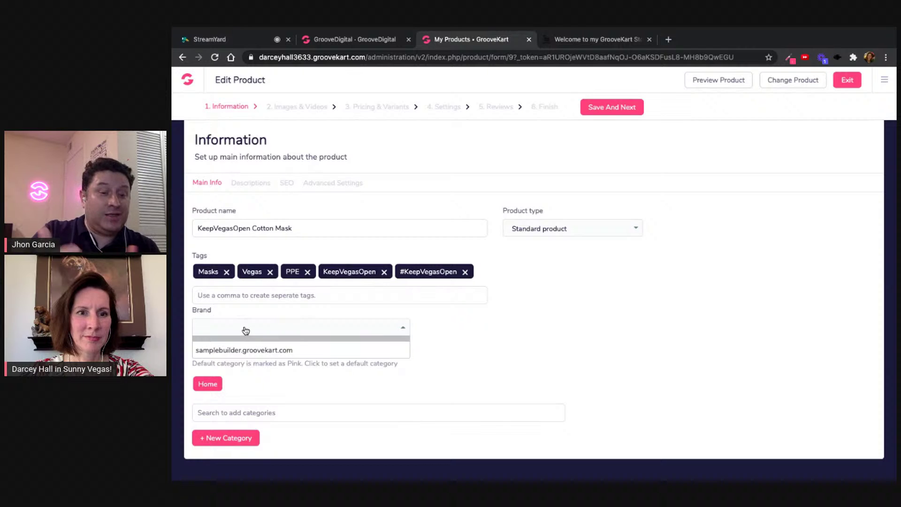
{"action": "left_click", "coordinate": [245, 331]}
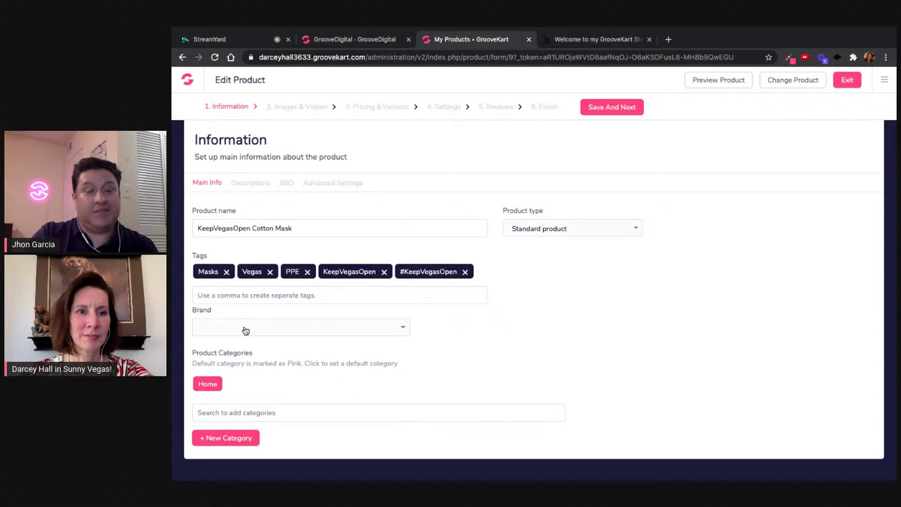
{"action": "left_click", "coordinate": [222, 295]}
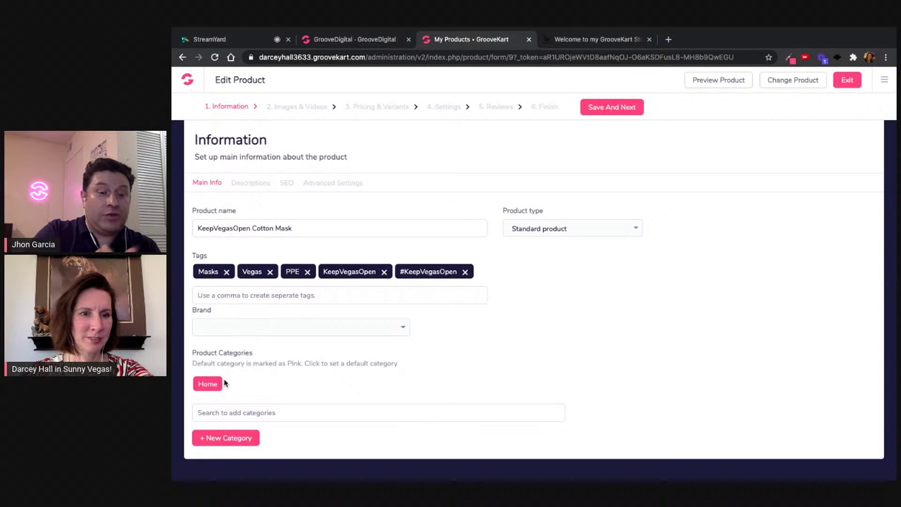
- Search the product categories for Apparel and for Masks
{"action": "scroll", "coordinate": [216, 384], "scroll_direction": "down", "scroll_amount": 1}
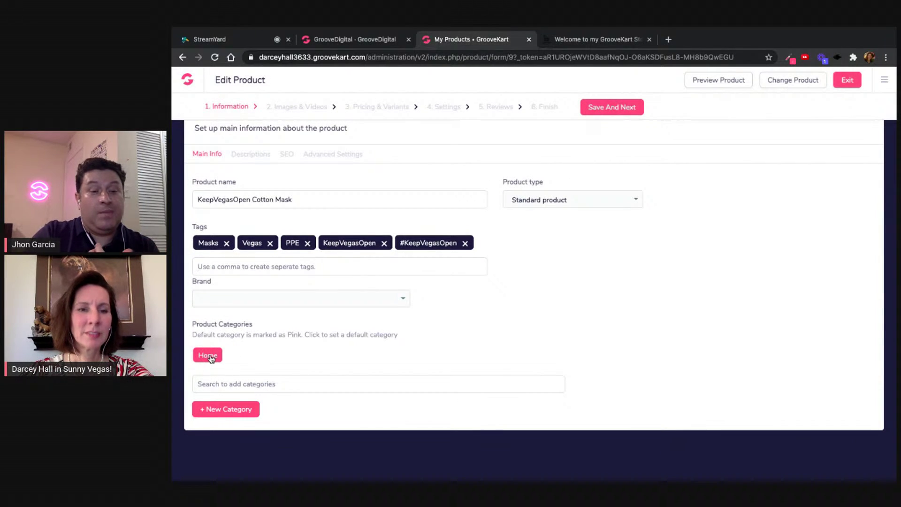
{"action": "left_click", "coordinate": [229, 385]}
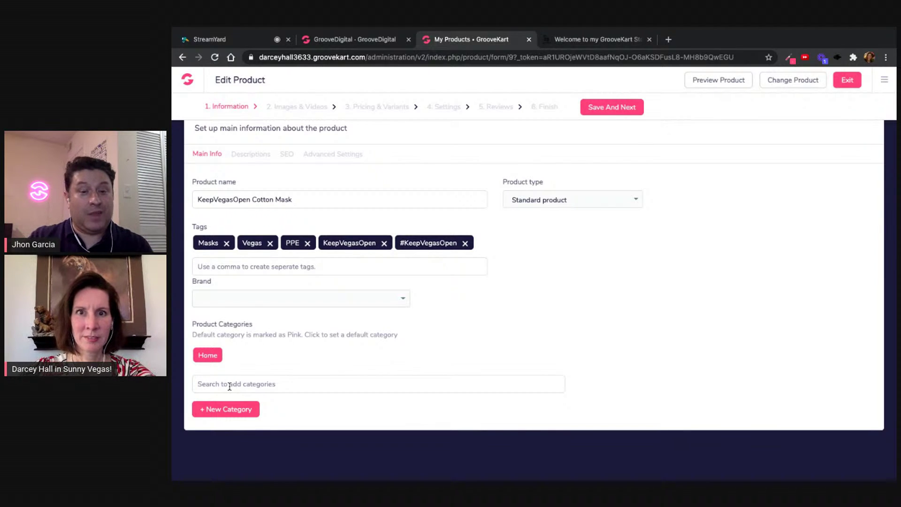
{"action": "type", "text": "Apparel"}
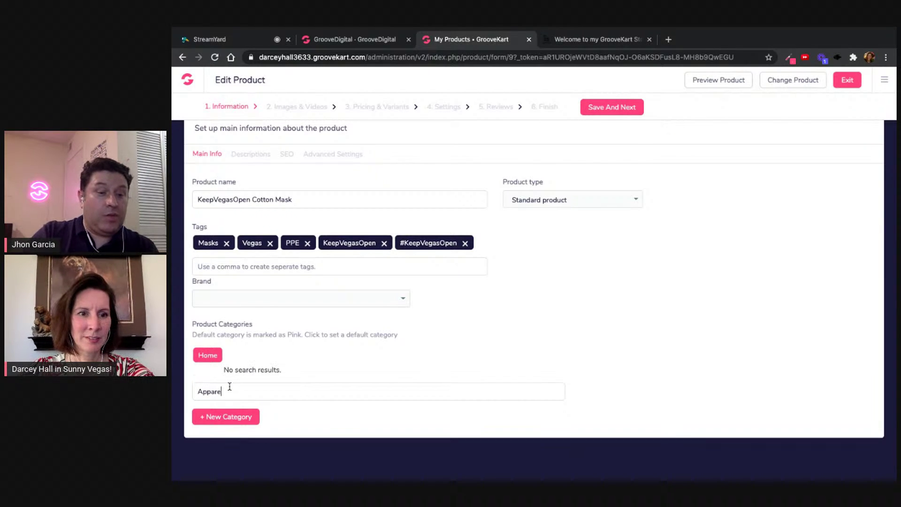
{"action": "key", "text": "BackSpace"}
{"action": "key", "text": "BackSpace"}
{"action": "key", "text": "BackSpace"}
{"action": "key", "text": "BackSpace"}
{"action": "key", "text": "BackSpace"}
{"action": "key", "text": "BackSpace"}
{"action": "key", "text": "BackSpace"}
{"action": "type", "text": "Masks"}
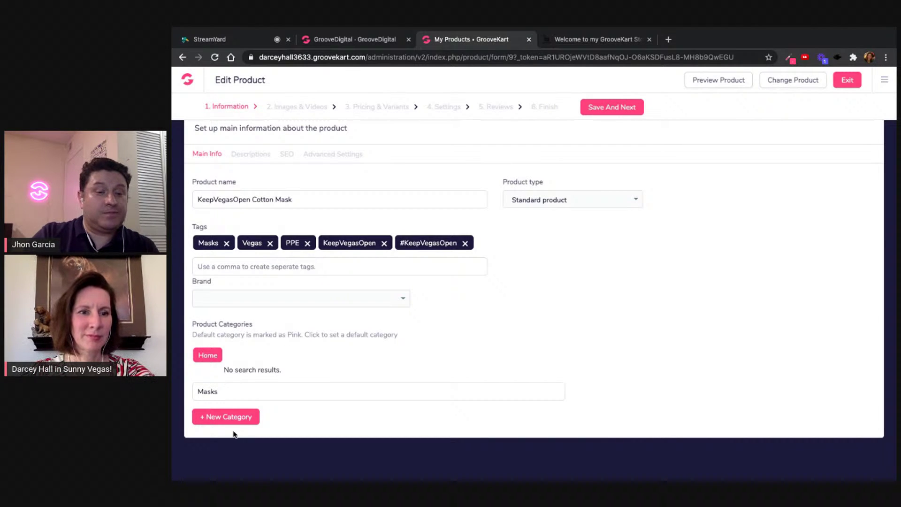
{"action": "left_click", "coordinate": [229, 417]}
{"action": "scroll", "coordinate": [358, 383], "scroll_direction": "down", "scroll_amount": 3}
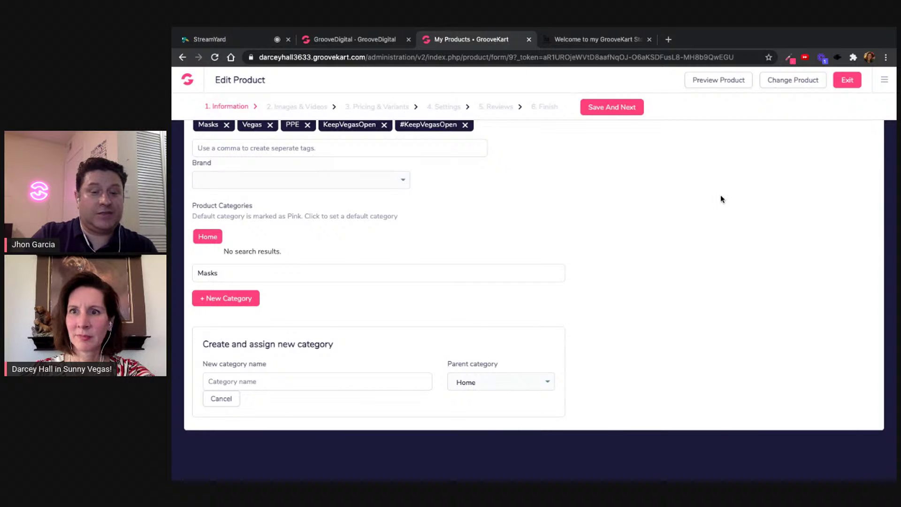
{"action": "left_click", "coordinate": [610, 108]}
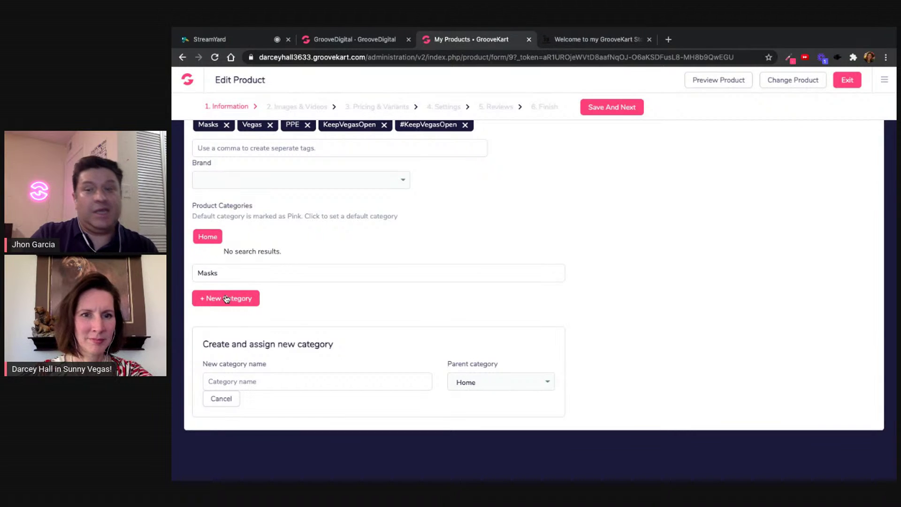
{"action": "scroll", "coordinate": [280, 269], "scroll_direction": "up", "scroll_amount": 1}
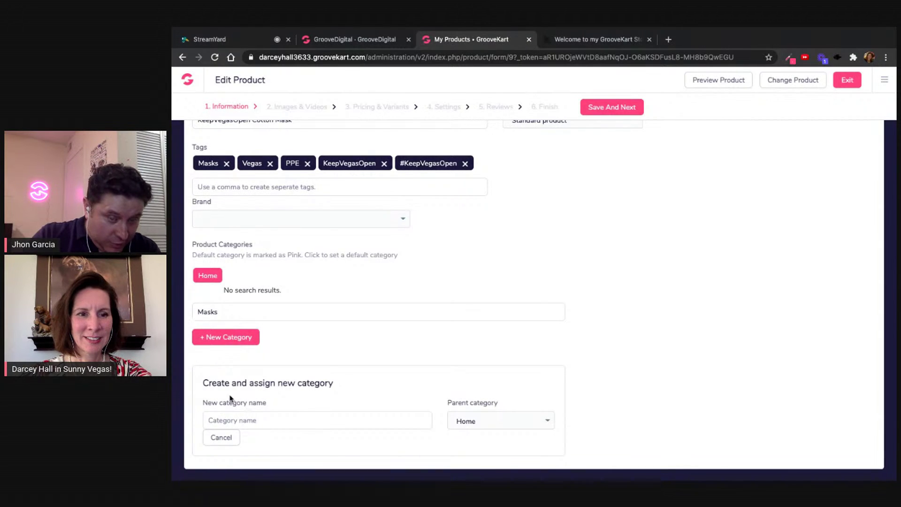
{"action": "left_click", "coordinate": [219, 436]}
- Search the product categories for Masks once more and clear the search term
{"action": "left_click", "coordinate": [214, 379]}
{"action": "type", "text": "Masks"}
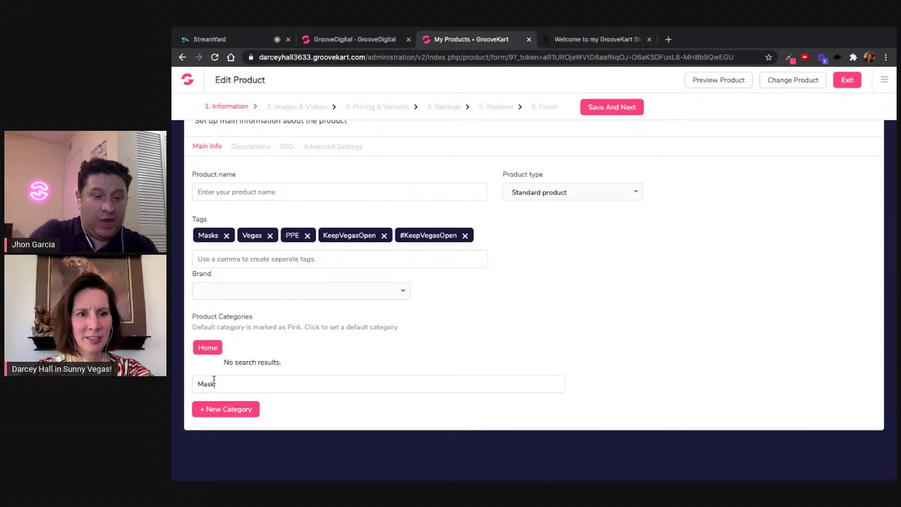
{"action": "key", "text": "BackSpace"}
{"action": "key", "text": "BackSpace"}
{"action": "key", "text": "BackSpace"}
{"action": "key", "text": "BackSpace"}
{"action": "key", "text": "BackSpace"}
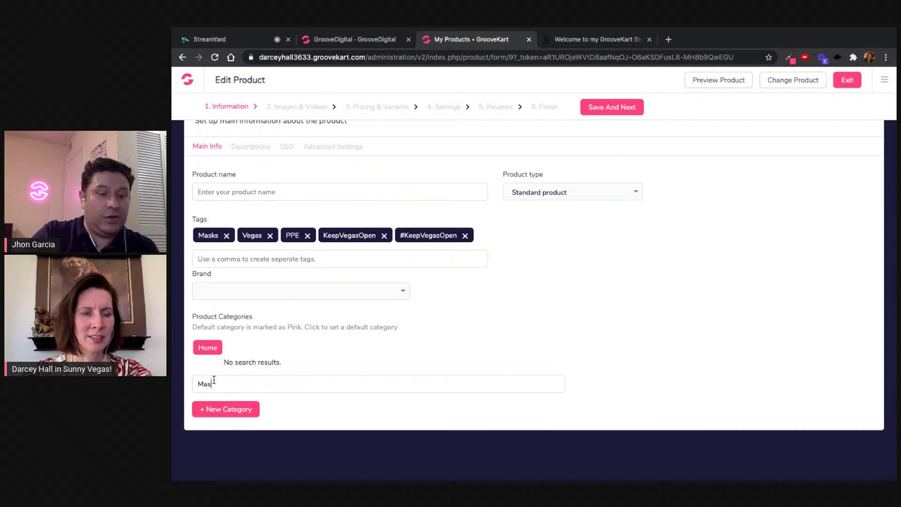
- Start a new product category and enter Masks as its name
{"action": "left_click", "coordinate": [210, 408]}
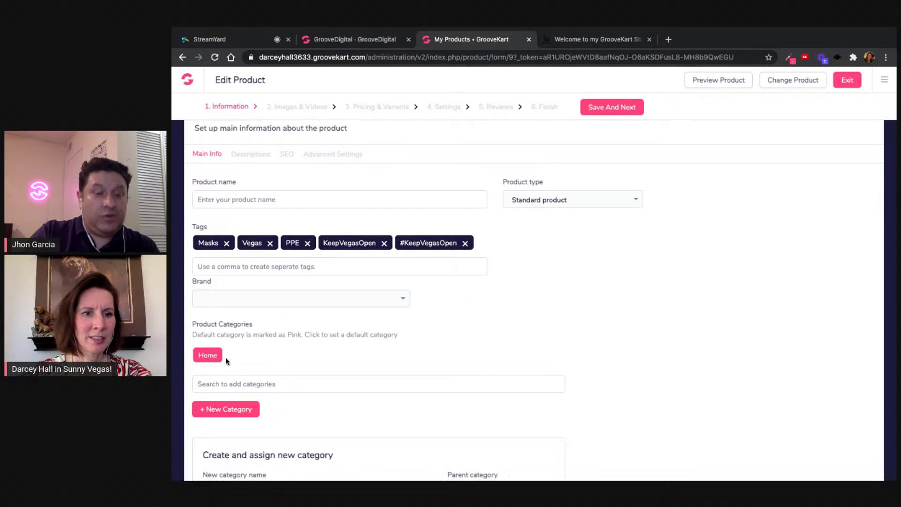
{"action": "scroll", "coordinate": [255, 404], "scroll_direction": "down", "scroll_amount": 2}
{"action": "left_click", "coordinate": [227, 381]}
{"action": "type", "text": "Masks"}
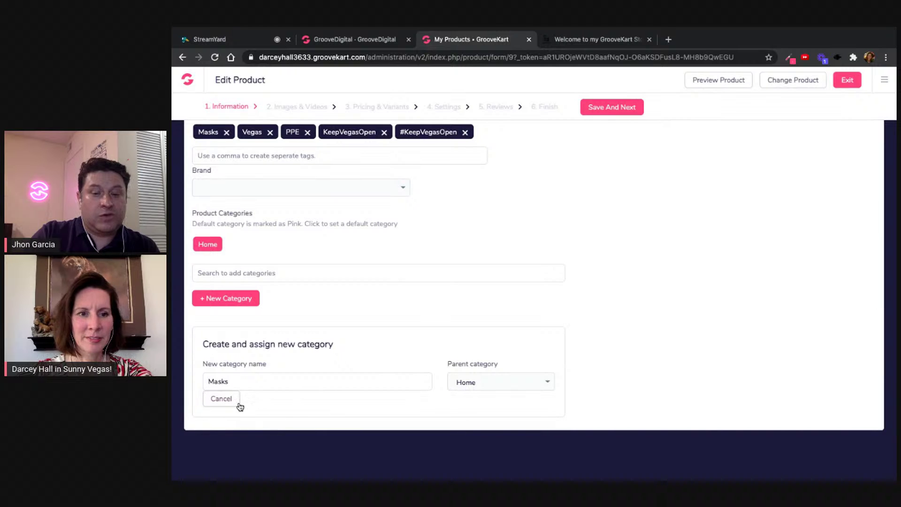
{"action": "scroll", "coordinate": [360, 397], "scroll_direction": "down", "scroll_amount": 2}
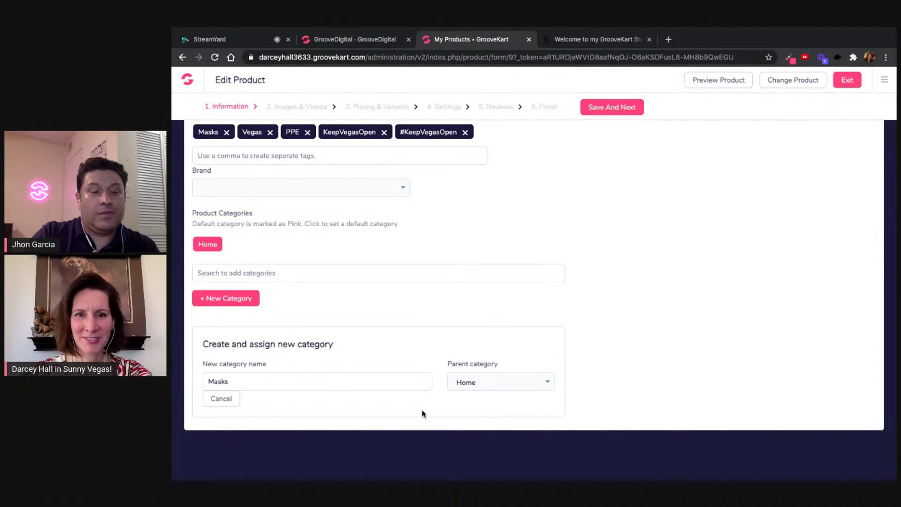
- Try Best deals as the new category's parent, set the parent back to Home and cancel the category creation
{"action": "left_click", "coordinate": [474, 384]}
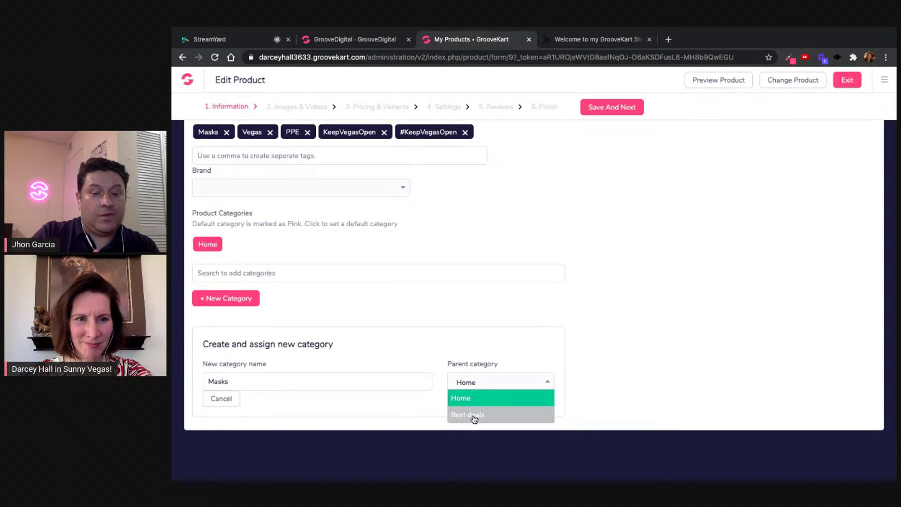
{"action": "left_click", "coordinate": [473, 417]}
{"action": "left_click", "coordinate": [481, 385]}
{"action": "left_click", "coordinate": [479, 403]}
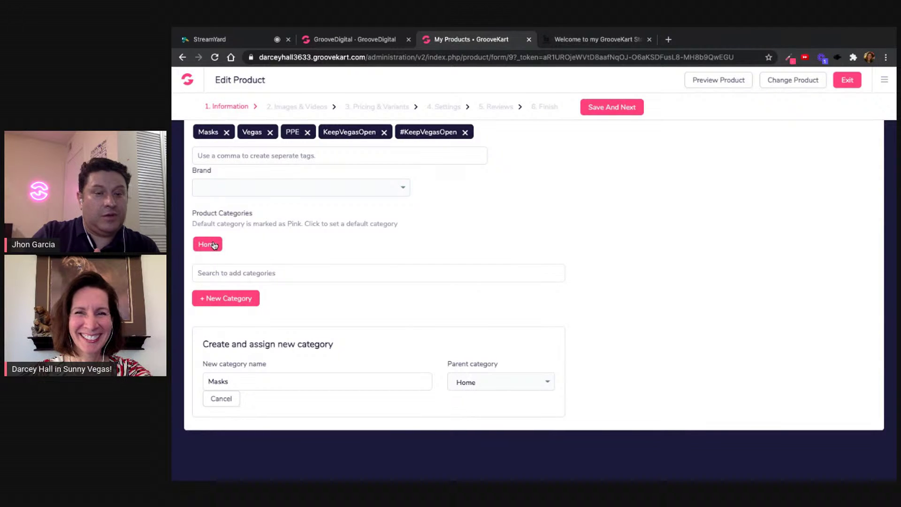
{"action": "left_click", "coordinate": [607, 112]}
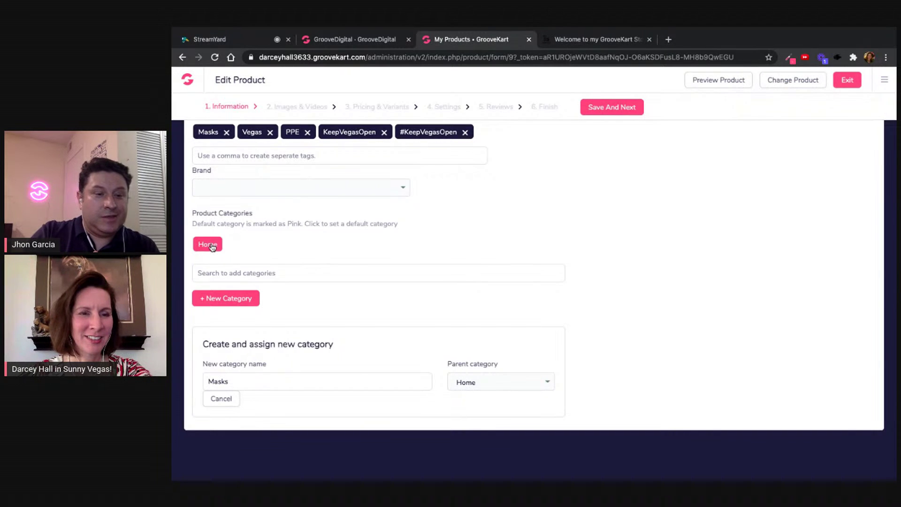
{"action": "left_click", "coordinate": [233, 402]}
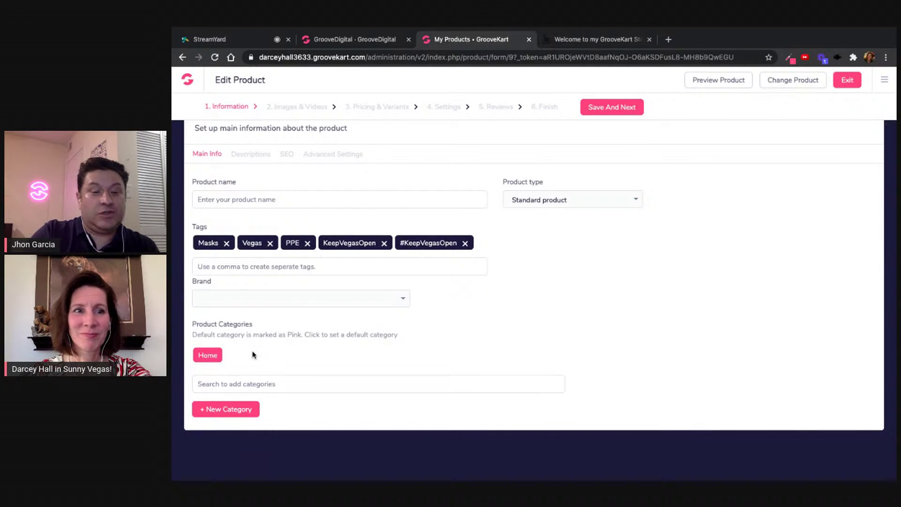
- Assign the brand samplebuilder.groovekart.com to the product
{"action": "left_click", "coordinate": [408, 303]}
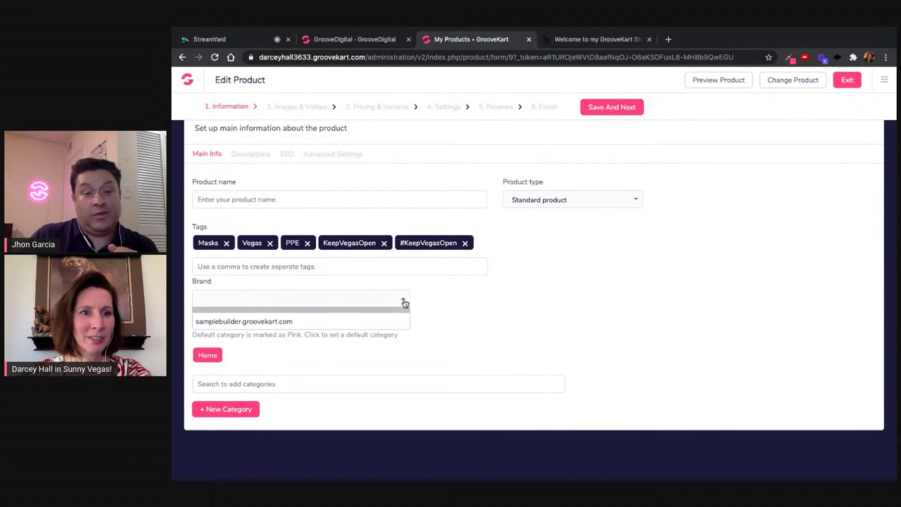
{"action": "left_click", "coordinate": [265, 298]}
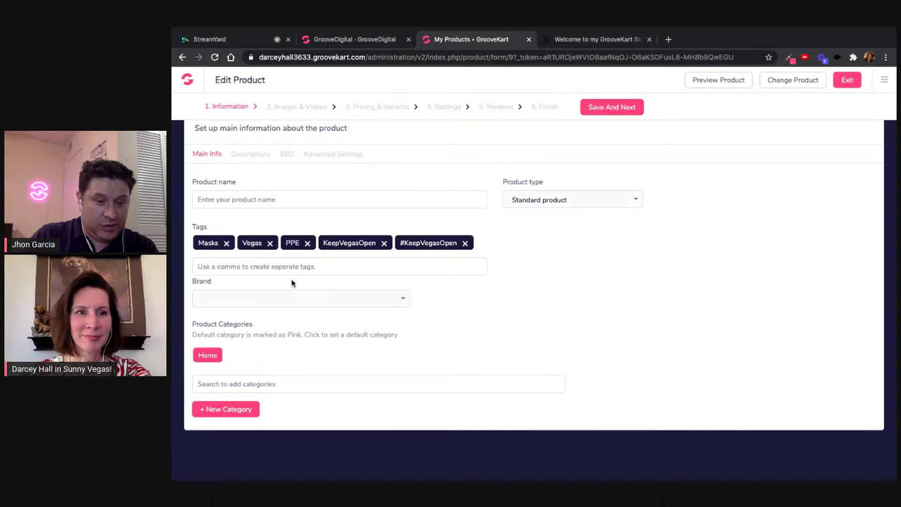
{"action": "left_click", "coordinate": [279, 301]}
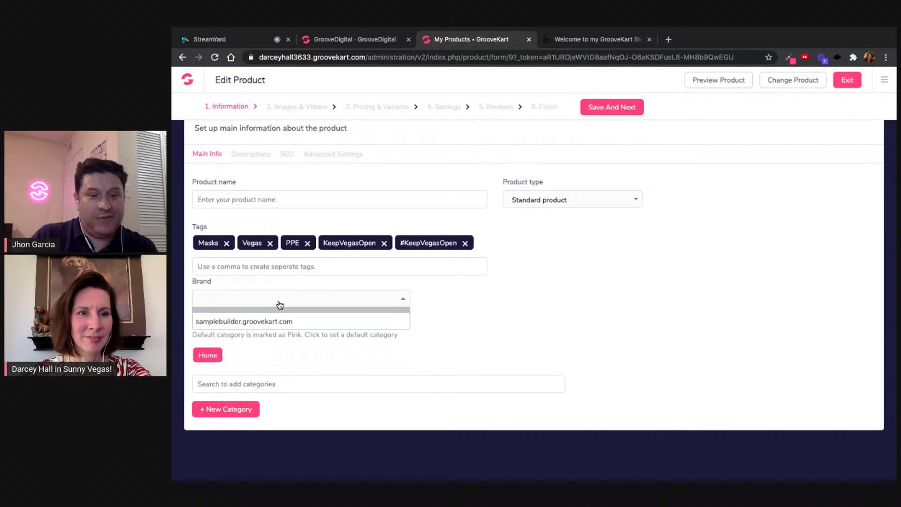
{"action": "left_click", "coordinate": [272, 319]}
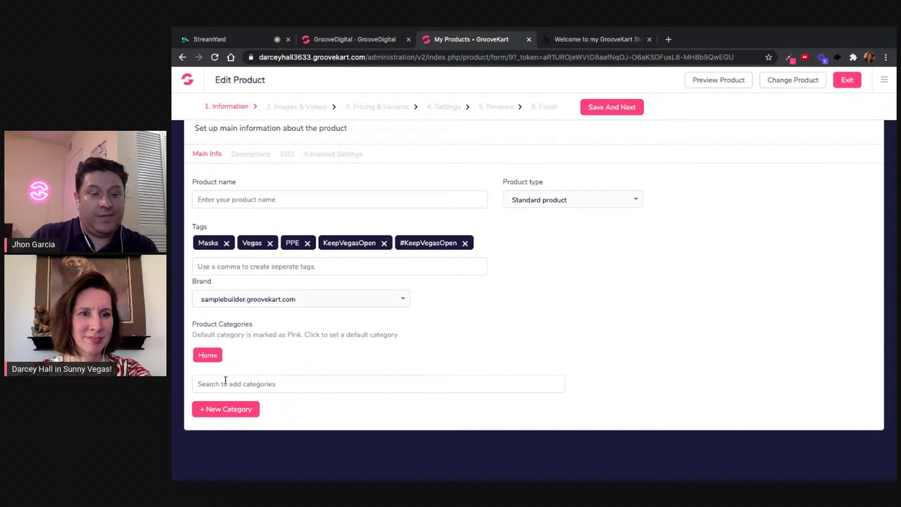
- Try again to create a product category named Masks with Home as its parent
{"action": "left_click", "coordinate": [233, 418]}
{"action": "scroll", "coordinate": [258, 451], "scroll_direction": "down", "scroll_amount": 3}
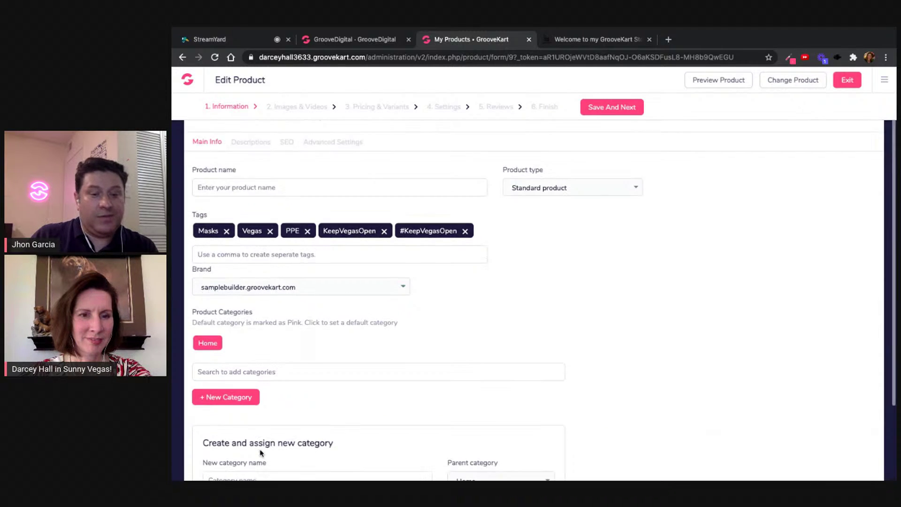
{"action": "type", "text": "Masks"}
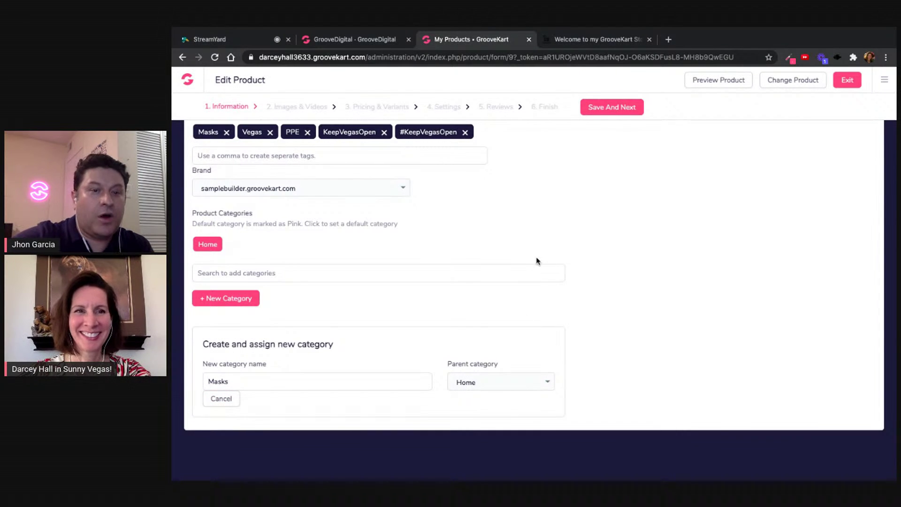
- Go back to the product list and start a new product named "keepVEGASopen Cotton Mask"
{"action": "scroll", "coordinate": [538, 246], "scroll_direction": "up", "scroll_amount": 3}
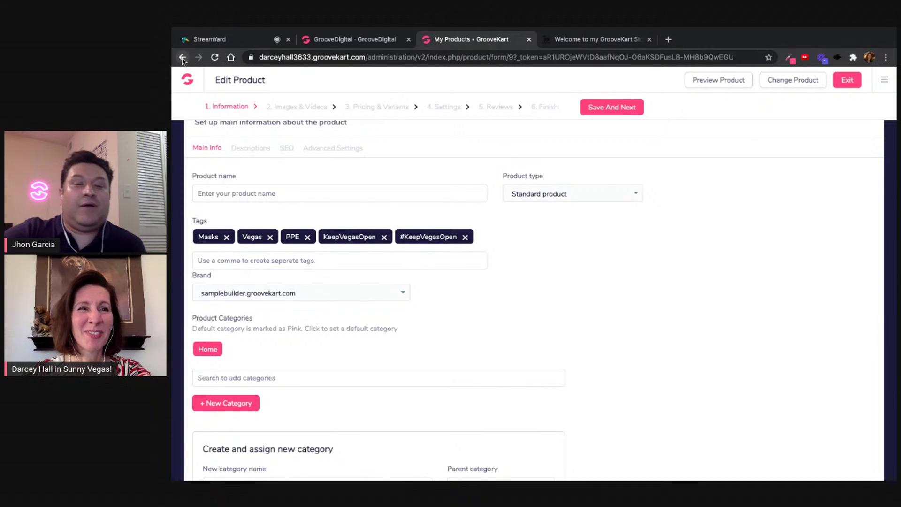
{"action": "left_click", "coordinate": [183, 58]}
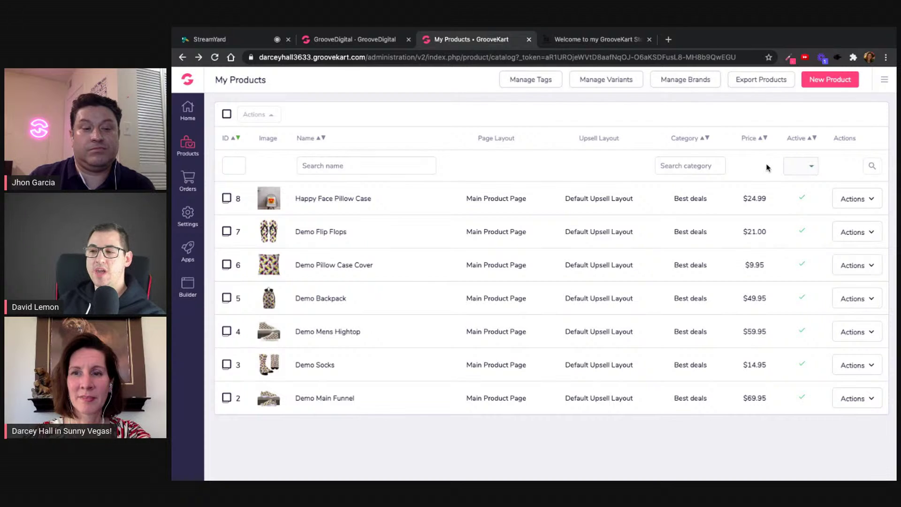
{"action": "left_click", "coordinate": [823, 85]}
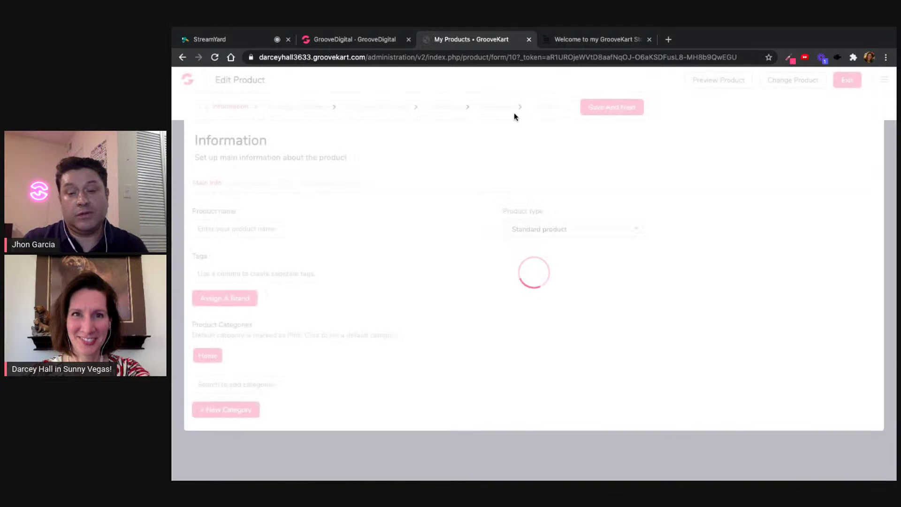
{"action": "left_click", "coordinate": [287, 229]}
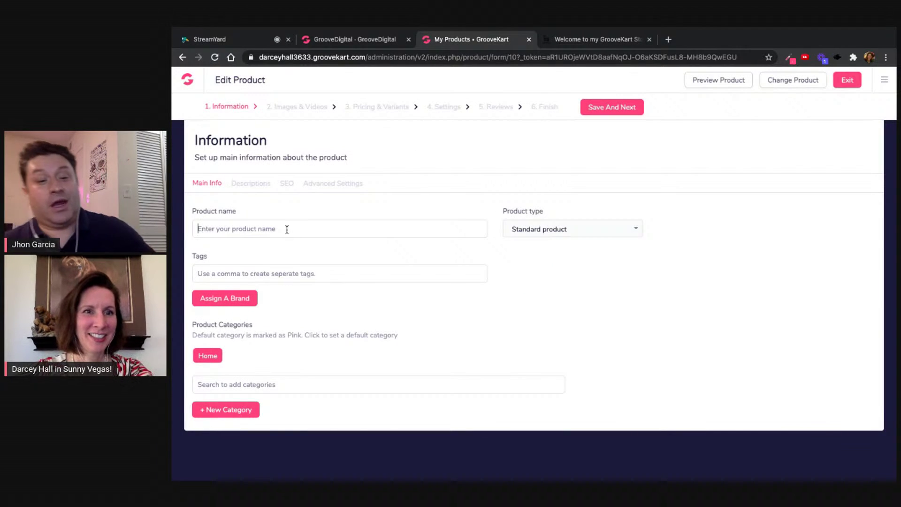
{"action": "left_click", "coordinate": [289, 254]}
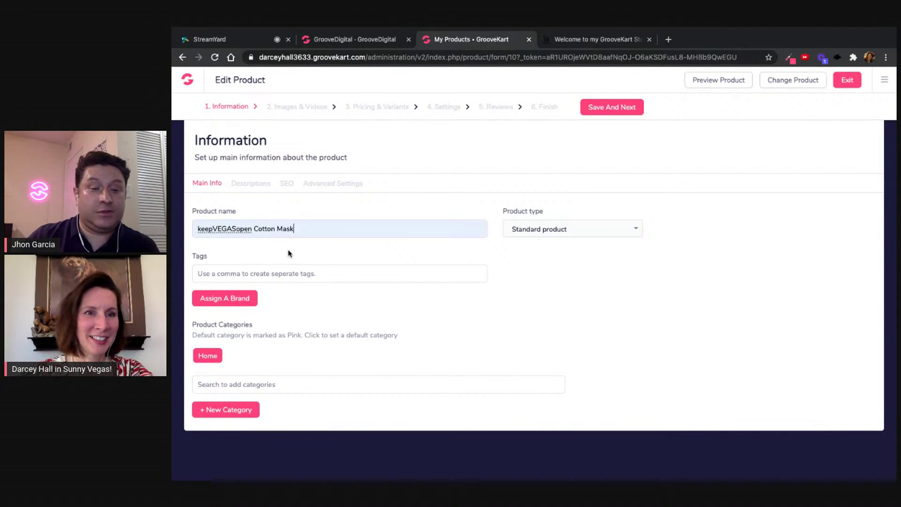
- Change the product name to "KeepVegasOpen Cotton Mask"
{"action": "double_click", "coordinate": [232, 228]}
{"action": "type", "text": "KeepVegas"}
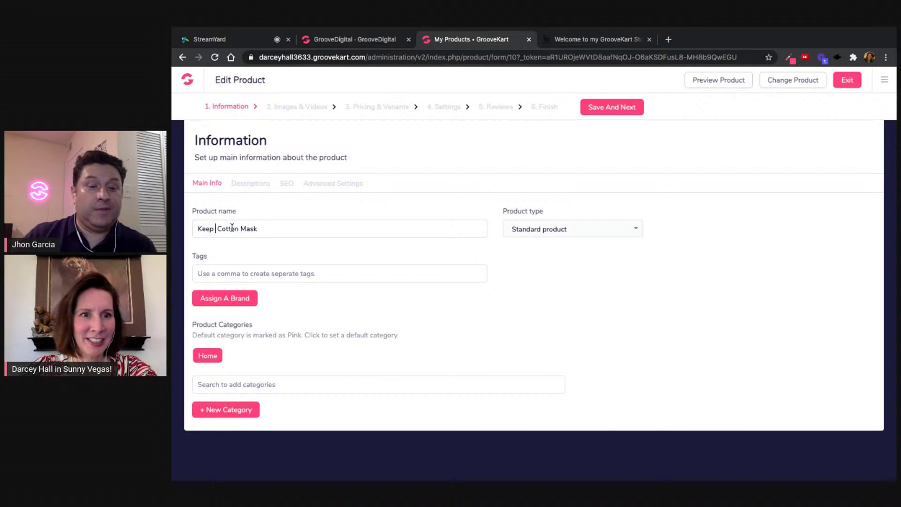
{"action": "type", "text": "Open"}
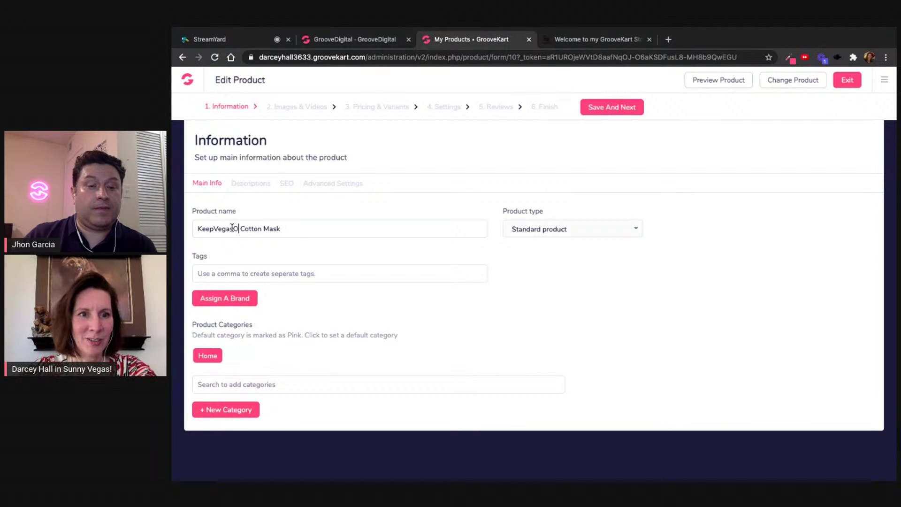
- Add the tags Masks, Vegas and PPE to the product
{"action": "left_click", "coordinate": [235, 274]}
{"action": "type", "text": "Masks"}
{"action": "key", "text": "Return"}
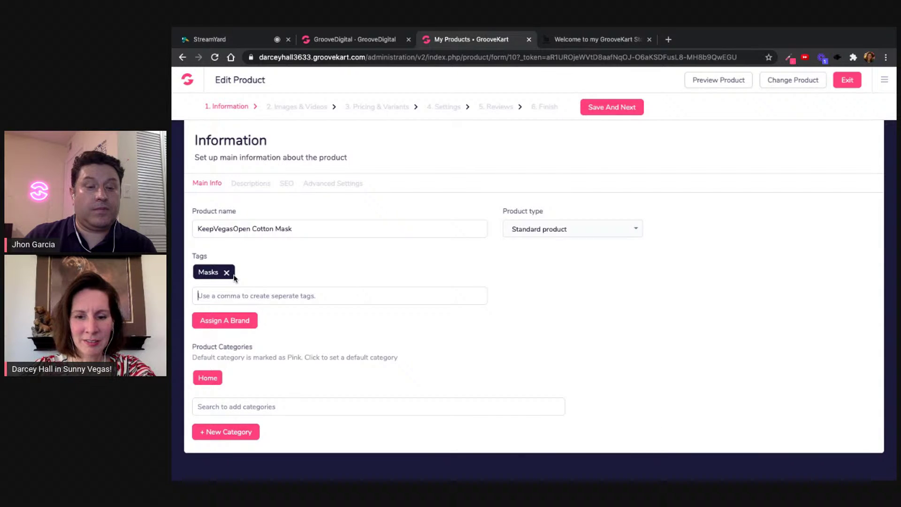
{"action": "type", "text": "Vegas"}
{"action": "key", "text": "Return"}
{"action": "type", "text": "PPE"}
{"action": "key", "text": "Return"}
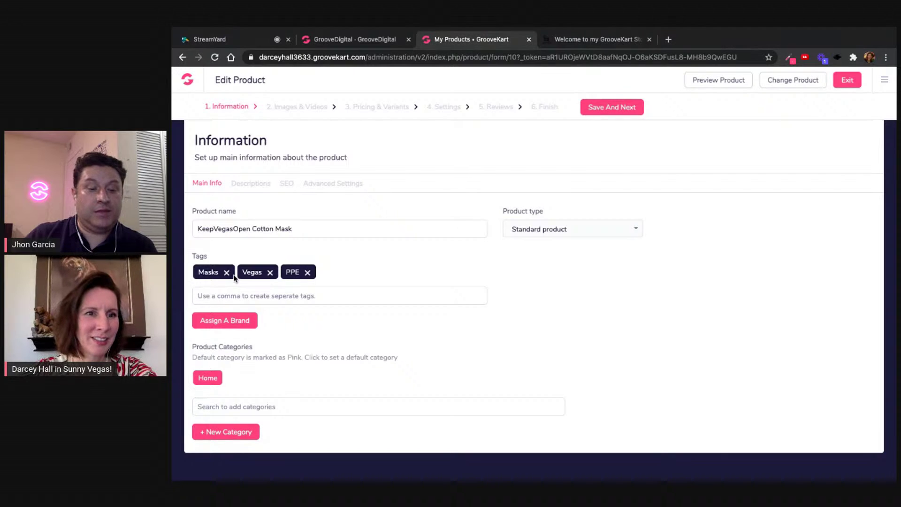
- Search the existing categories for Mask to add to the product, and clear the search
{"action": "scroll", "coordinate": [242, 385], "scroll_direction": "down", "scroll_amount": 1}
{"action": "left_click", "coordinate": [242, 385]}
{"action": "type", "text": "Mask"}
{"action": "key", "text": "BackSpace"}
{"action": "key", "text": "BackSpace"}
{"action": "key", "text": "BackSpace"}
{"action": "key", "text": "BackSpace"}
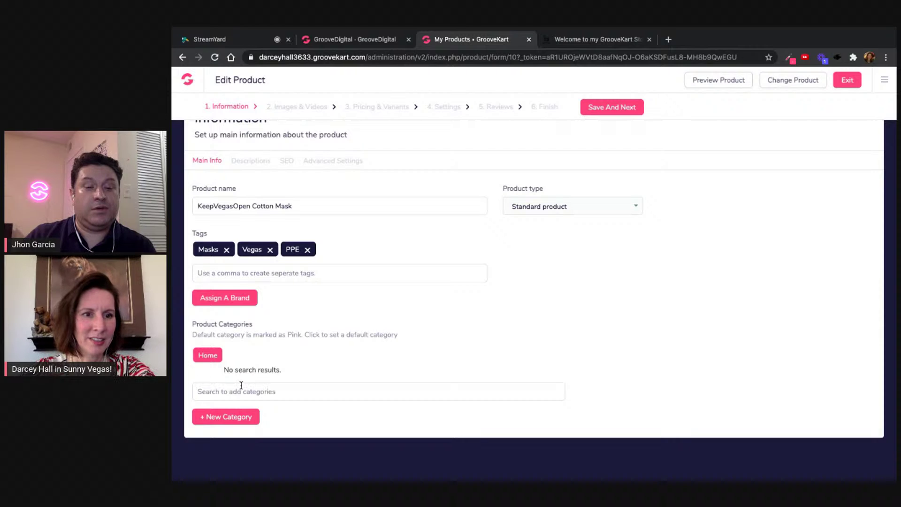
- Add the existing Best deals category to the product and make it the default category
{"action": "type", "text": "Best"}
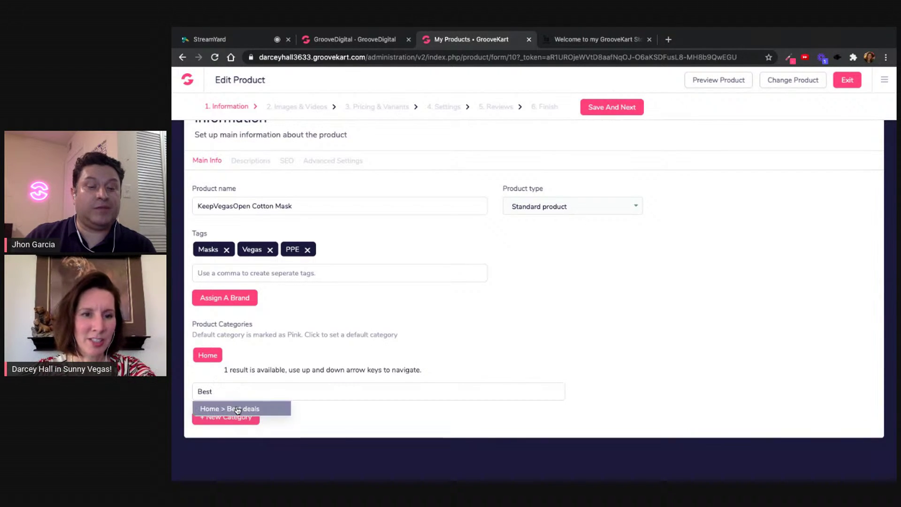
{"action": "left_click", "coordinate": [238, 409]}
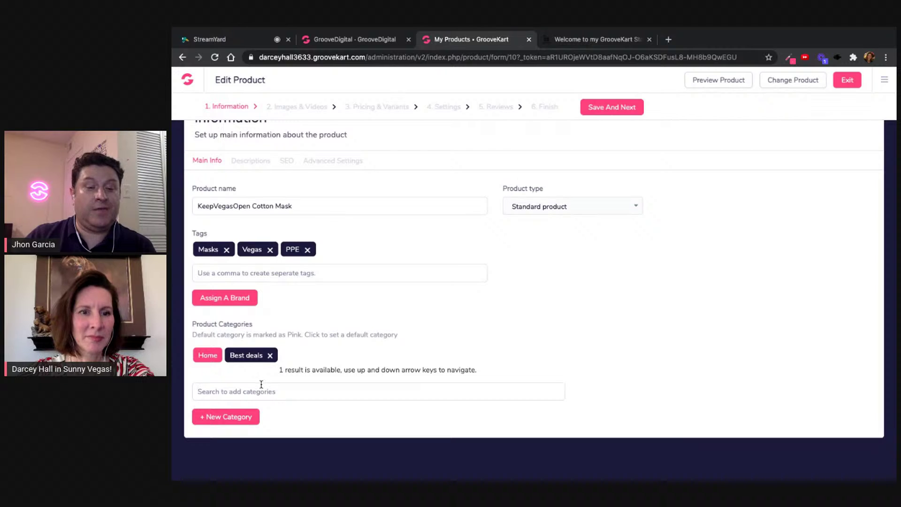
{"action": "left_click", "coordinate": [242, 392]}
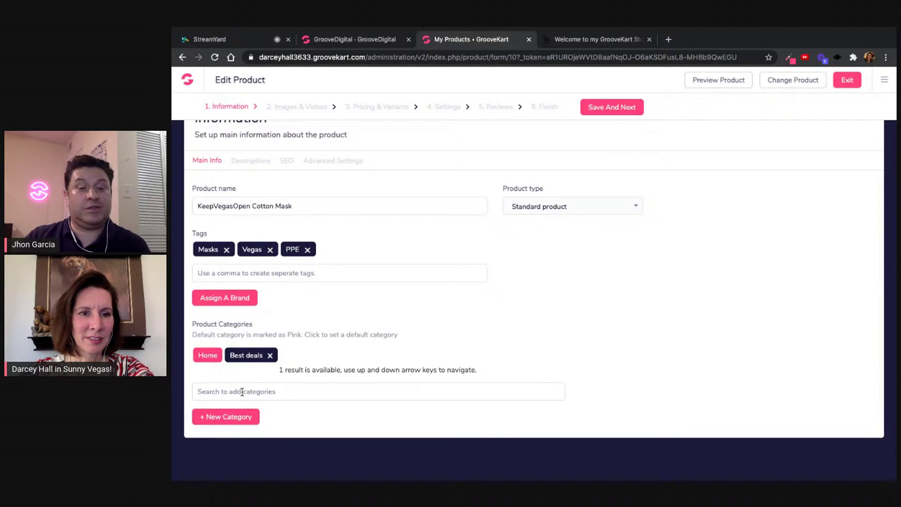
{"action": "left_click", "coordinate": [243, 359]}
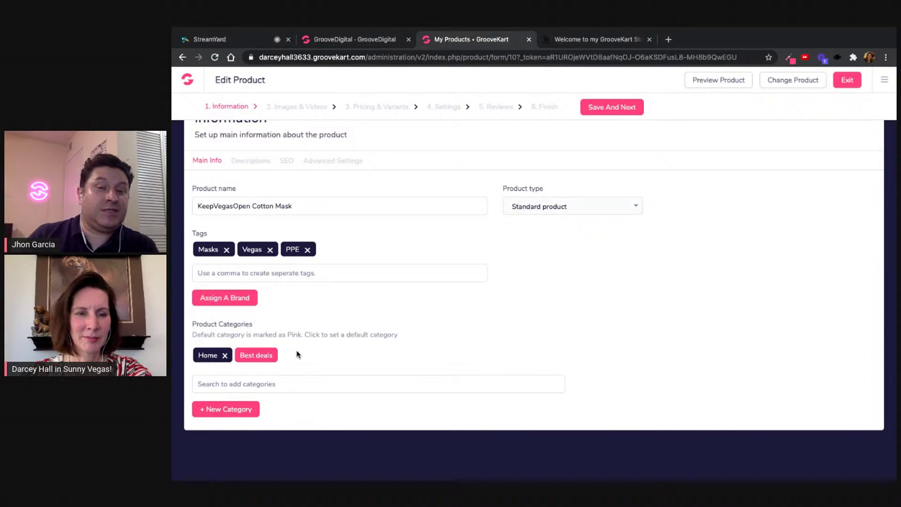
- Save the product information and upload product images of the red mask, the man in a gray mask and the blue mask
{"action": "left_click", "coordinate": [611, 106]}
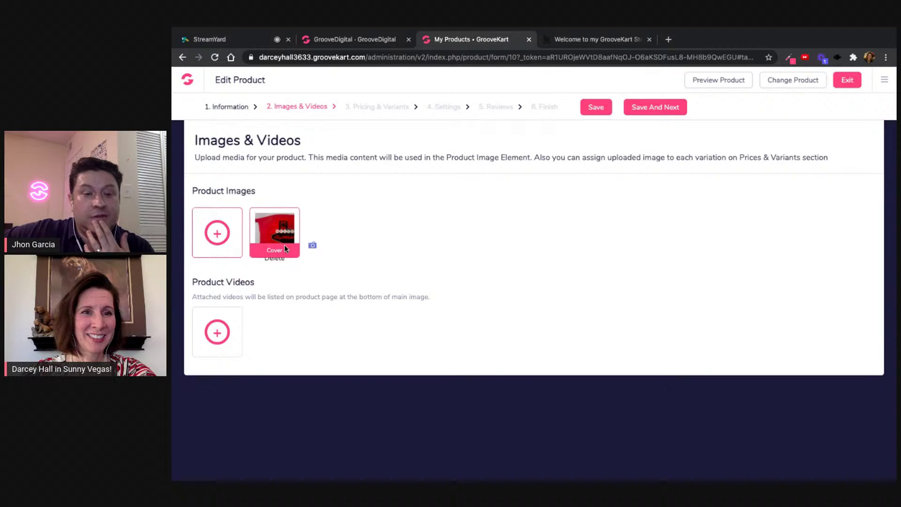
{"action": "left_click", "coordinate": [217, 232]}
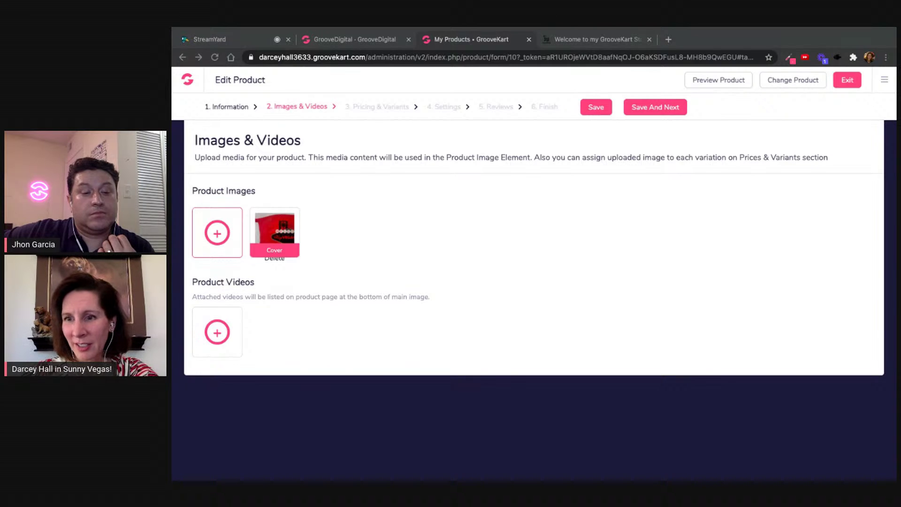
{"action": "left_click", "coordinate": [871, 341]}
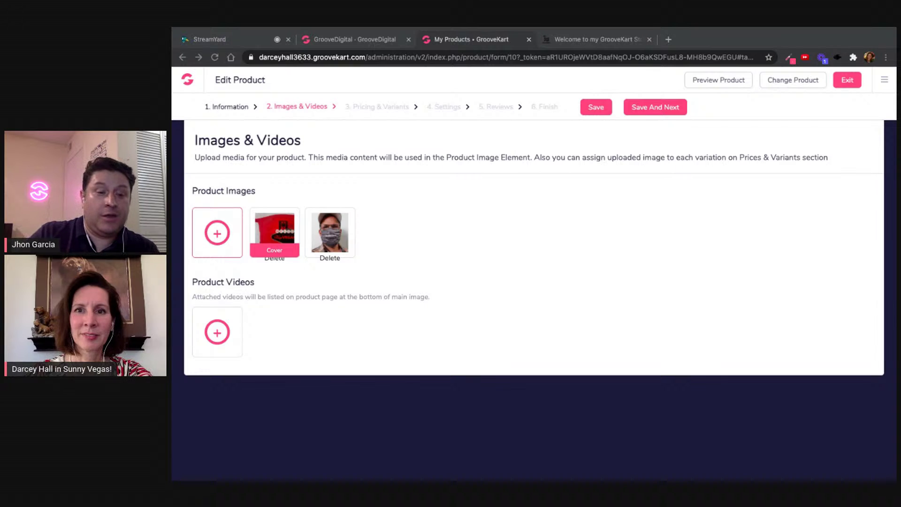
{"action": "left_click", "coordinate": [870, 345]}
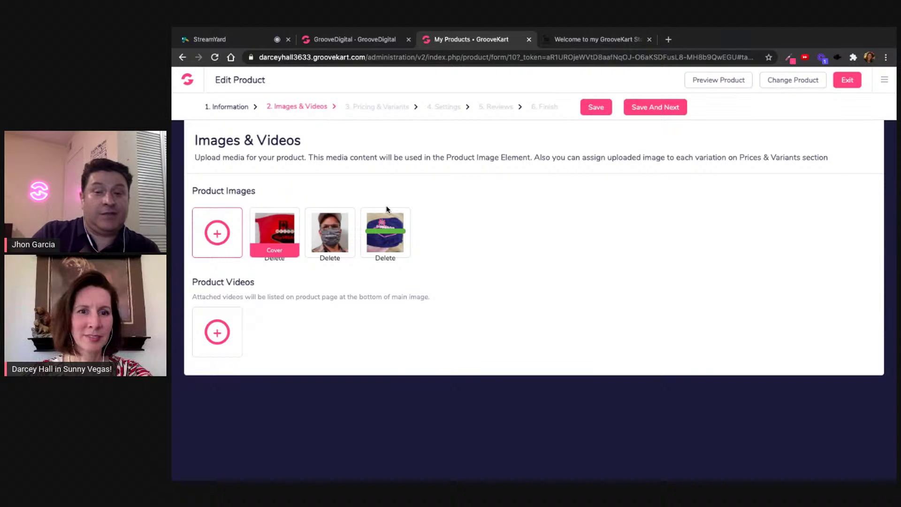
- Save the images and create a quantity discount of 5 % for a quantity of 3
{"action": "left_click", "coordinate": [664, 108]}
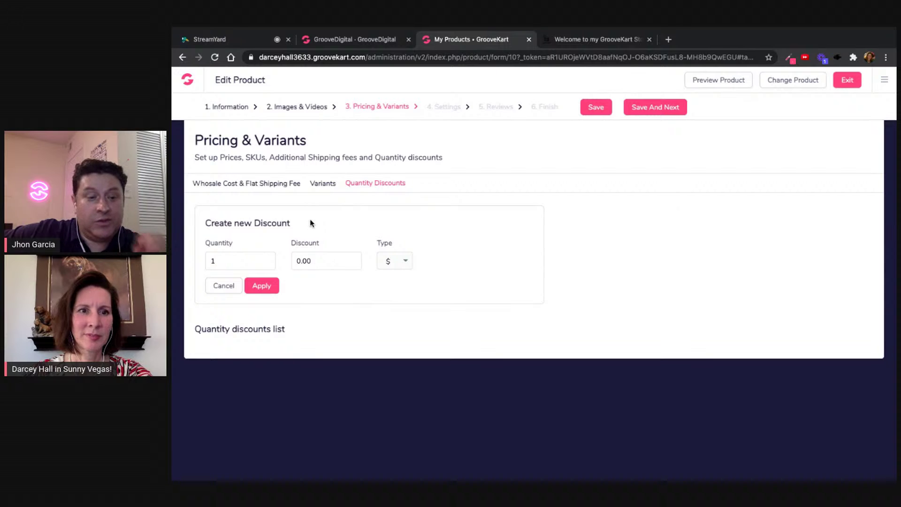
{"action": "double_click", "coordinate": [250, 261]}
{"action": "type", "text": "10"}
{"action": "key", "text": "BackSpace"}
{"action": "key", "text": "BackSpace"}
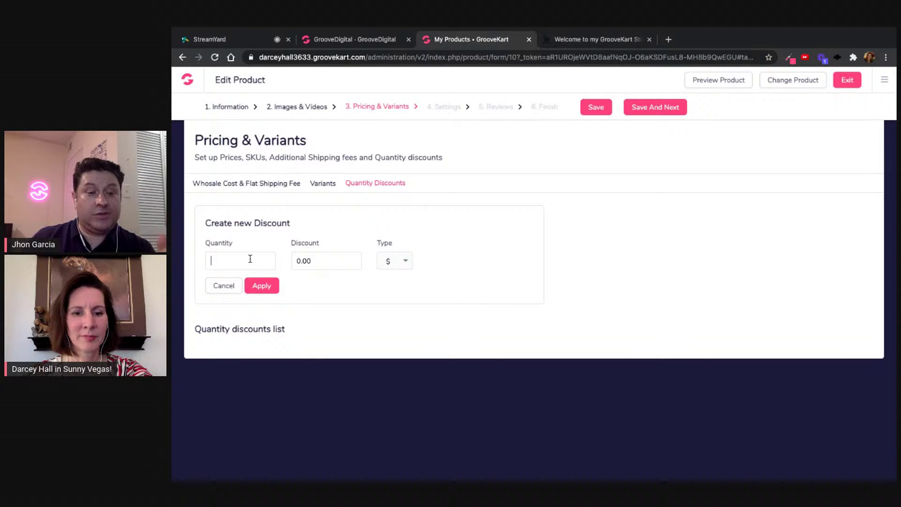
{"action": "type", "text": "3"}
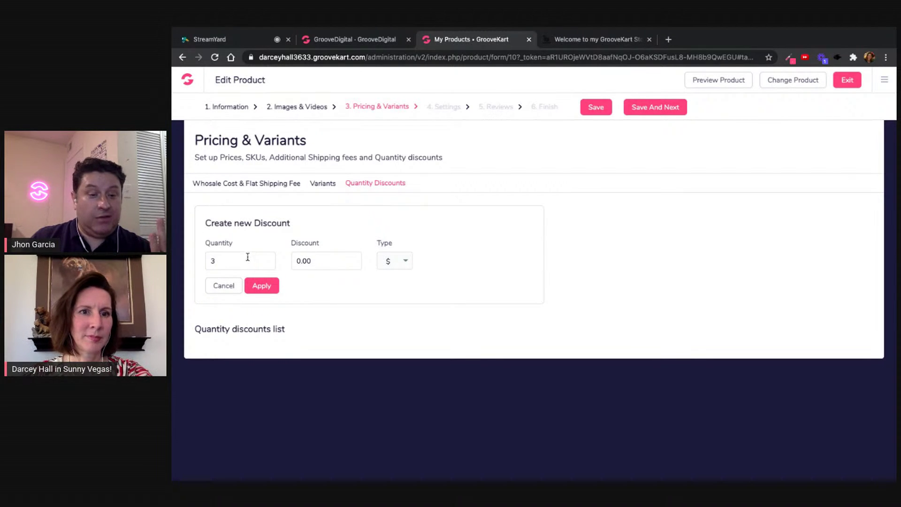
{"action": "left_click", "coordinate": [388, 261]}
{"action": "left_click", "coordinate": [394, 294]}
{"action": "left_click", "coordinate": [327, 259]}
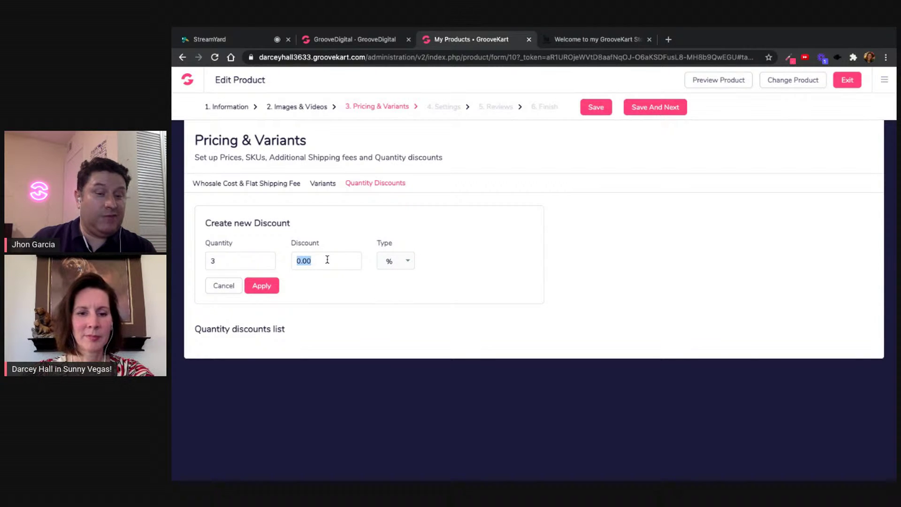
{"action": "type", "text": "5"}
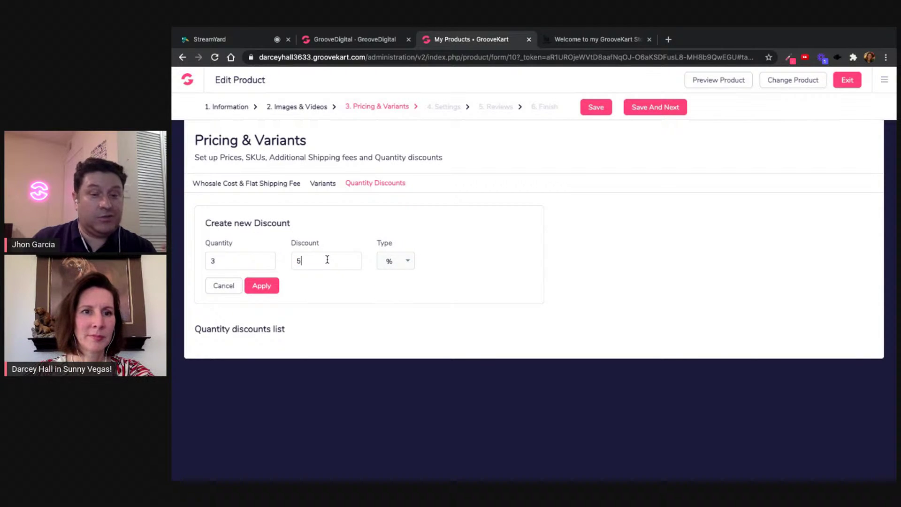
{"action": "left_click", "coordinate": [262, 288]}
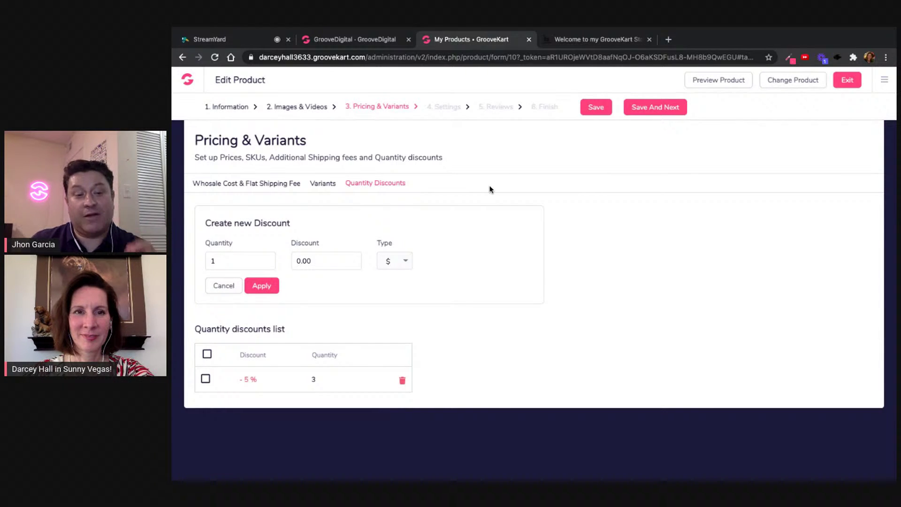
- Define a Color variant type for the product with the variants Blue and Red
{"action": "left_click", "coordinate": [322, 185]}
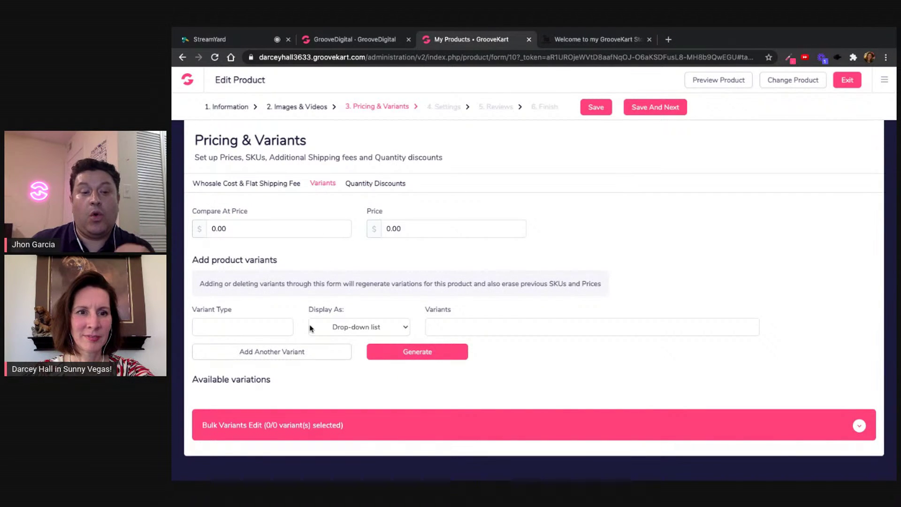
{"action": "left_click", "coordinate": [283, 327]}
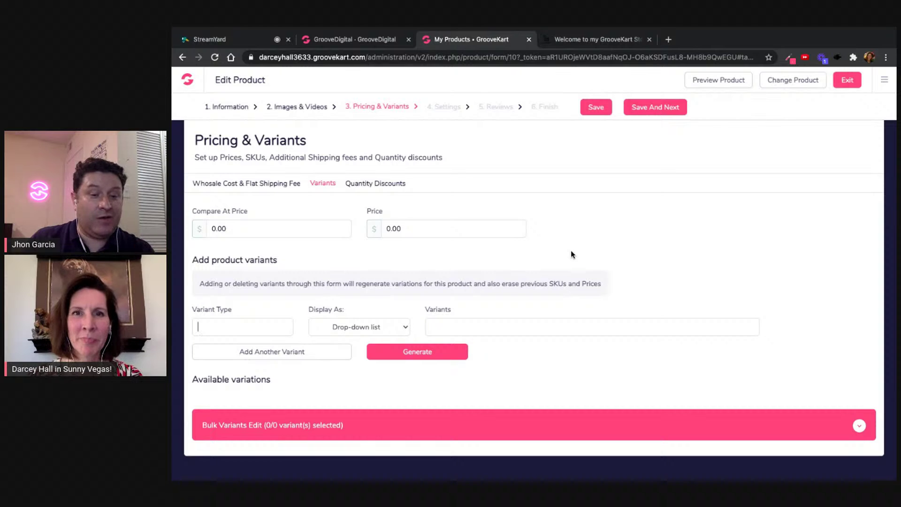
{"action": "type", "text": "Color"}
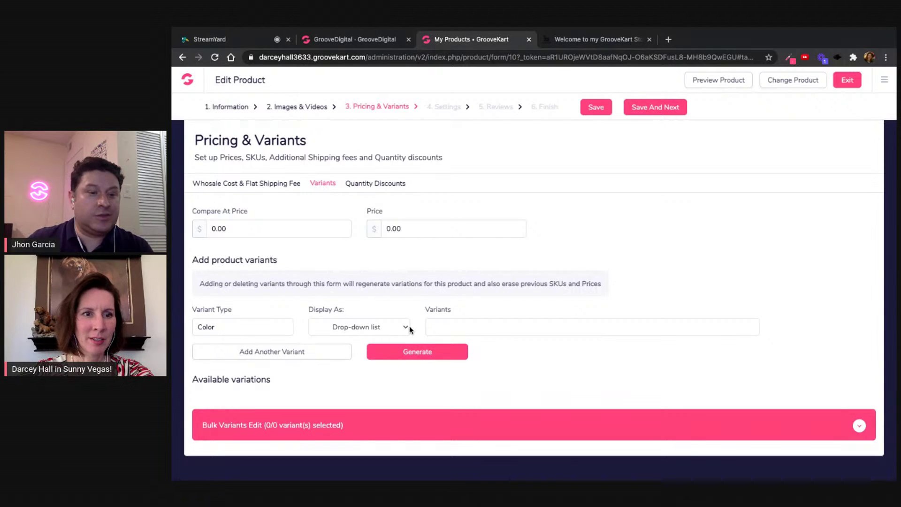
{"action": "left_click", "coordinate": [452, 326]}
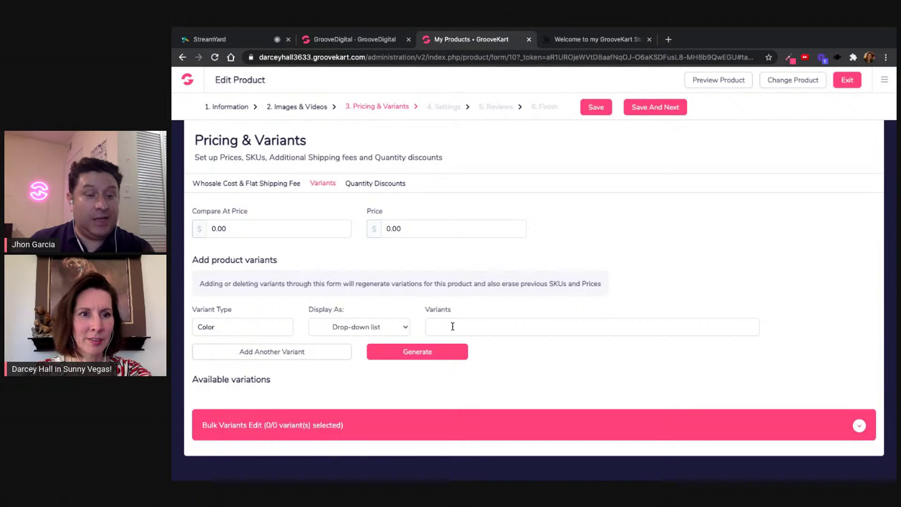
{"action": "type", "text": "Blue"}
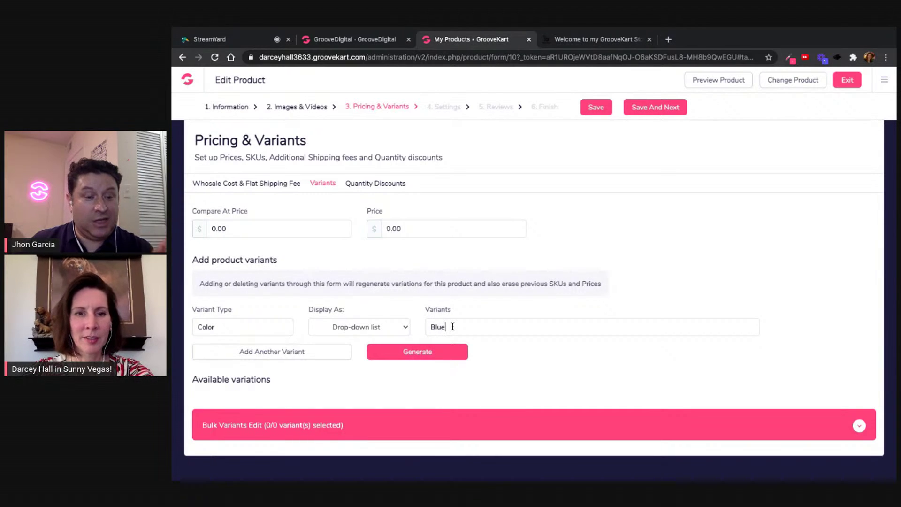
{"action": "key", "text": "Return"}
{"action": "type", "text": "Red"}
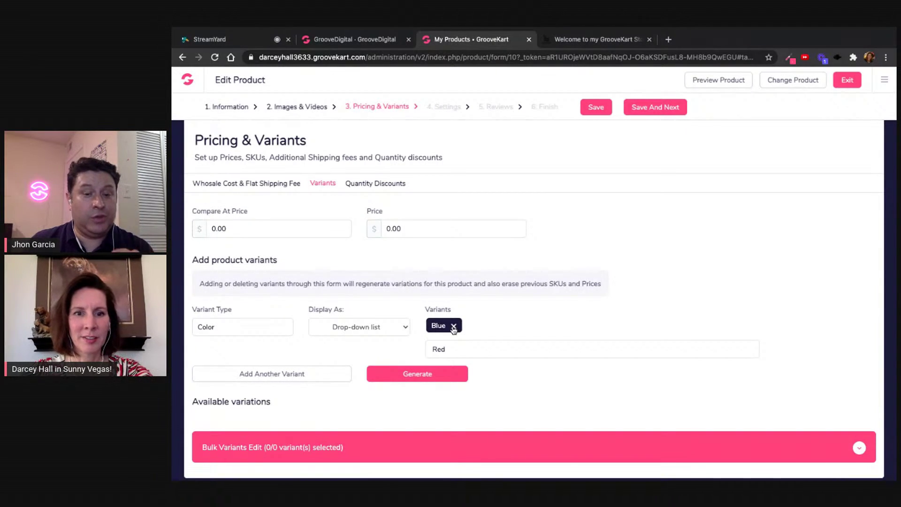
{"action": "key", "text": "Return"}
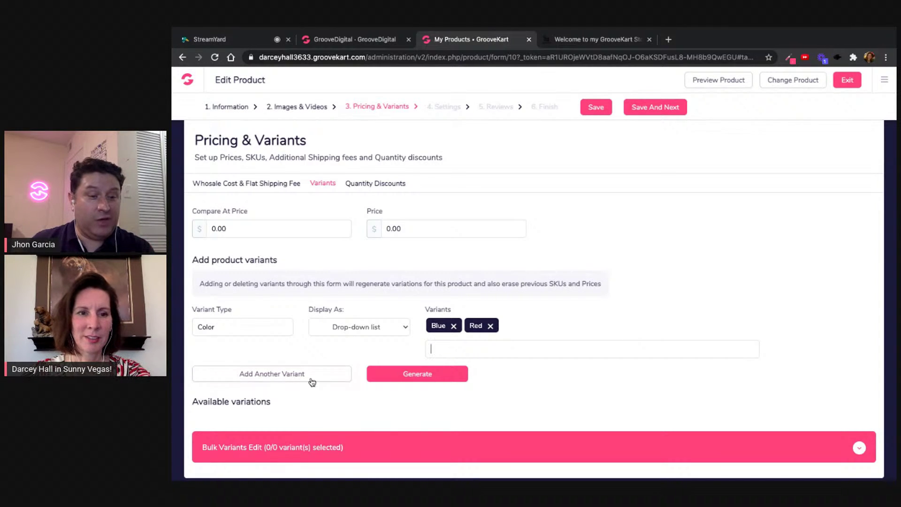
- Add a second variant named Material with the values Cotton and Polyester
{"action": "left_click", "coordinate": [296, 374]}
{"action": "left_click", "coordinate": [259, 390]}
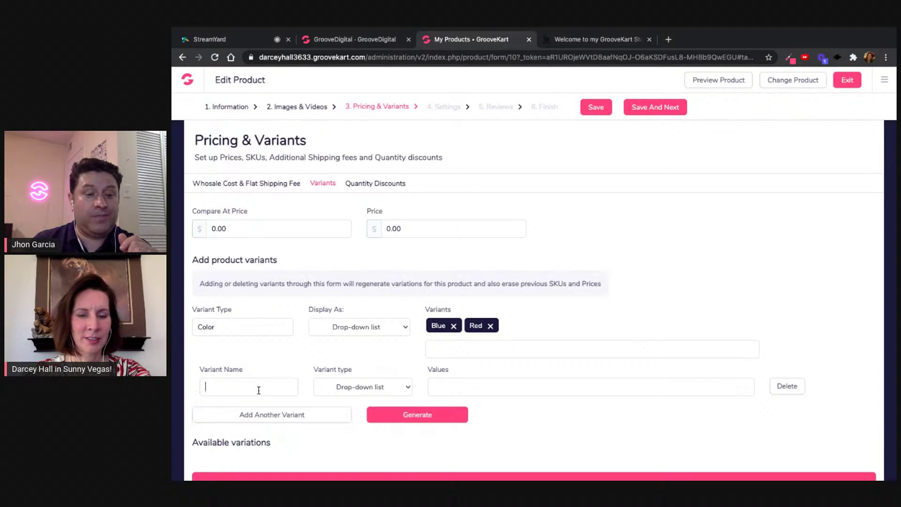
{"action": "type", "text": "Material"}
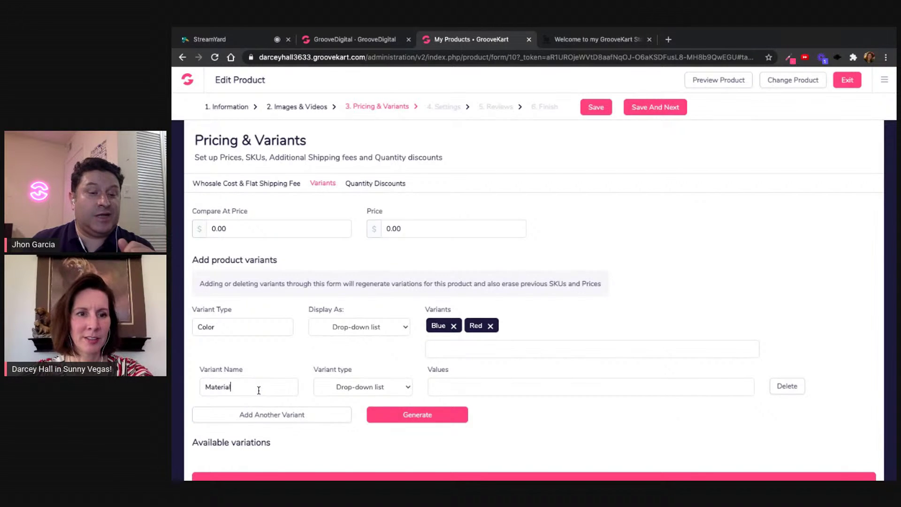
{"action": "left_click", "coordinate": [444, 390]}
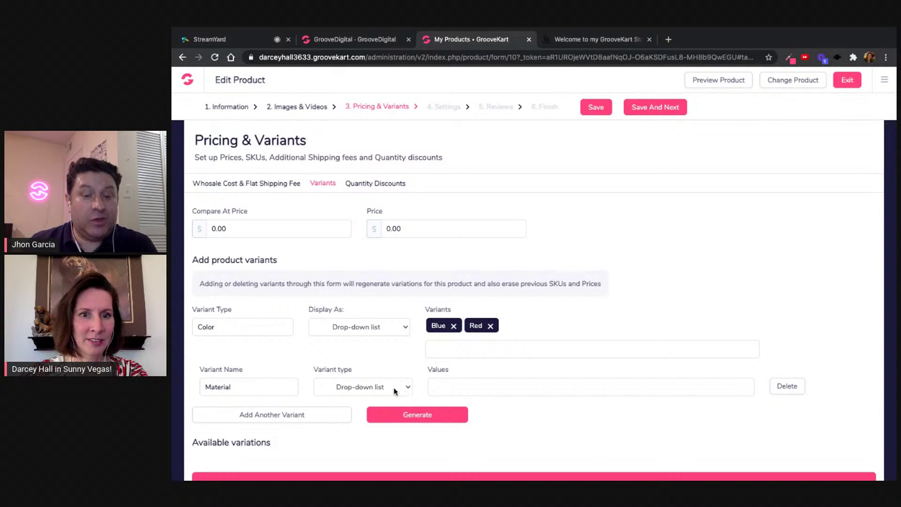
{"action": "type", "text": "Cotton"}
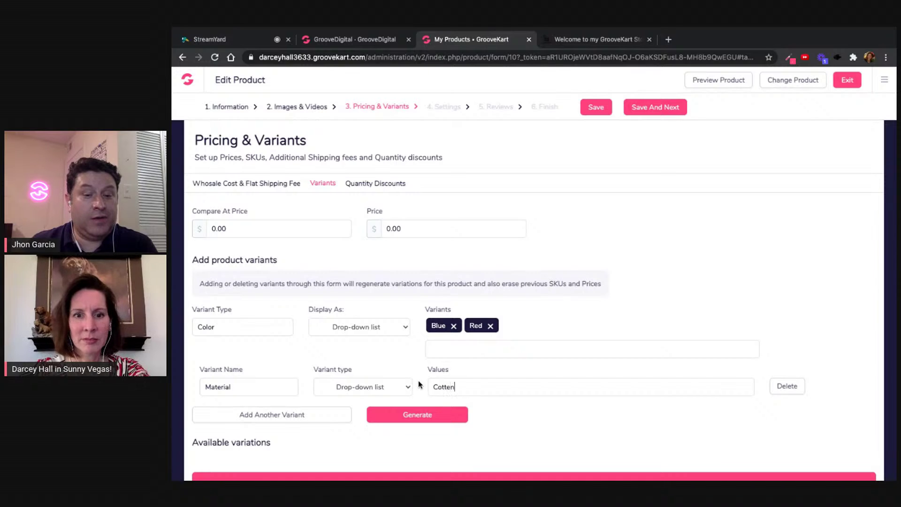
{"action": "key", "text": "Return"}
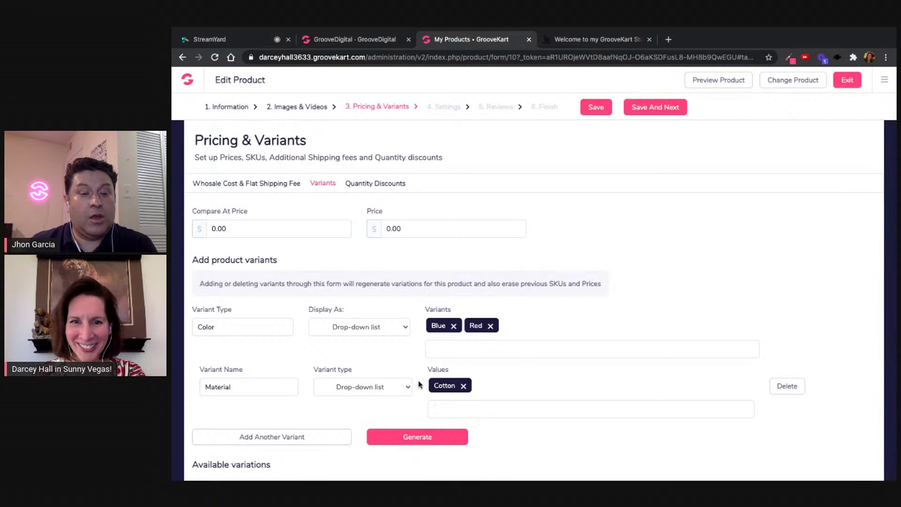
{"action": "type", "text": "Polyd"}
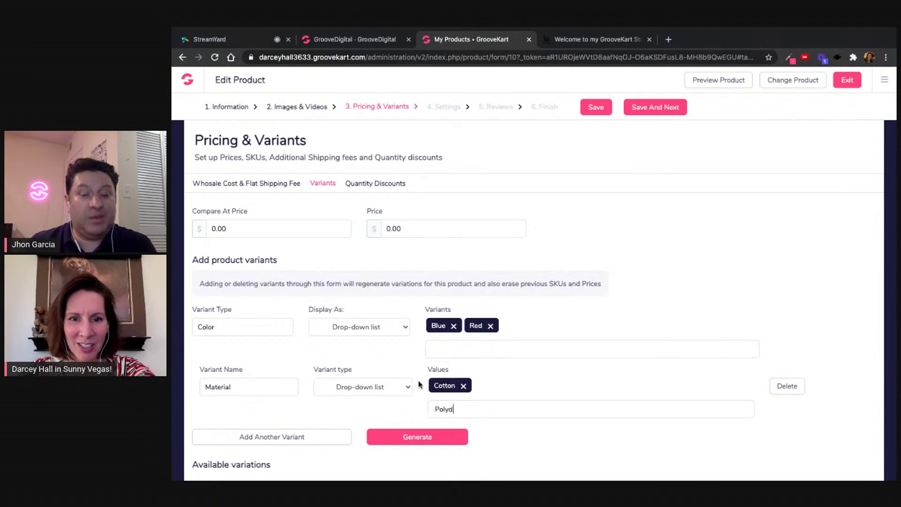
{"action": "key", "text": "BackSpace"}
{"action": "type", "text": "ester"}
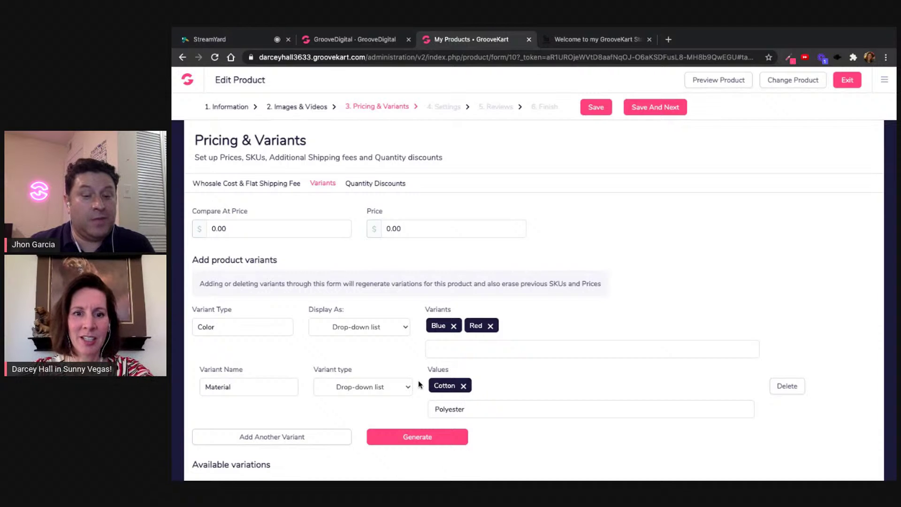
{"action": "key", "text": "Return"}
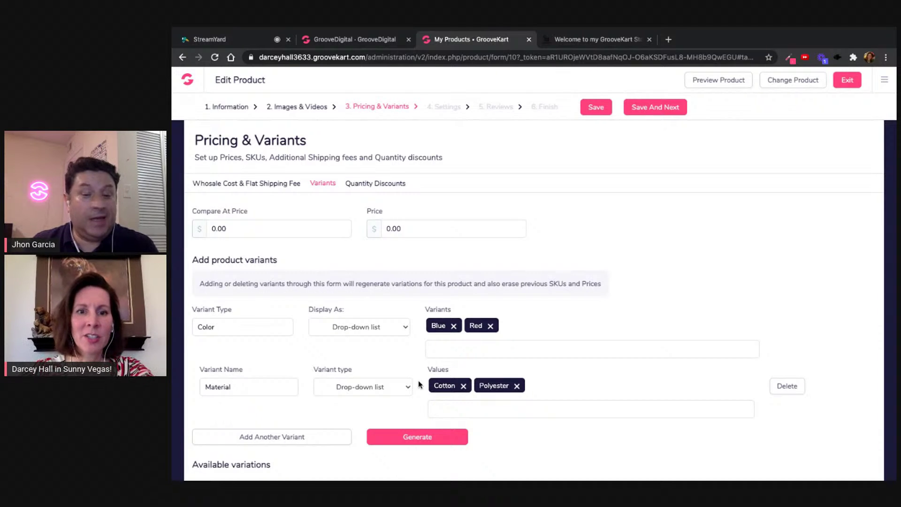
{"action": "left_click", "coordinate": [454, 351]}
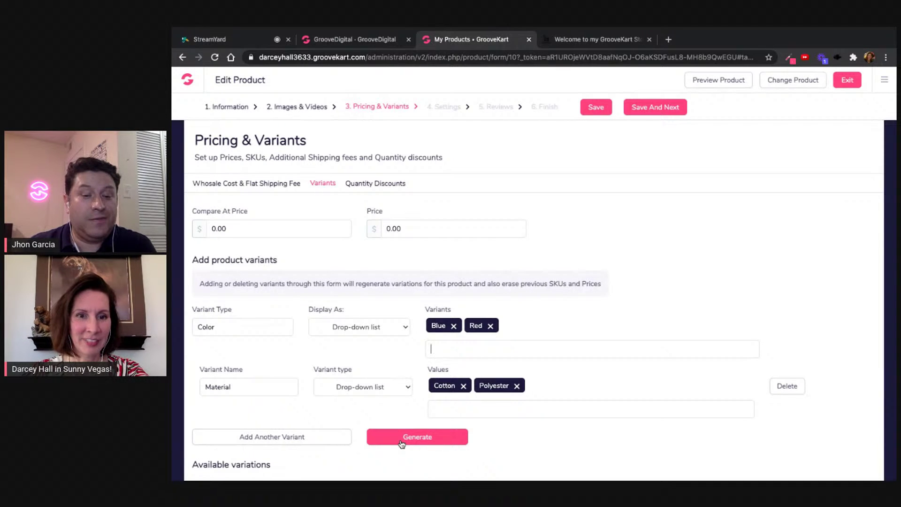
- Generate the product variations from the Color and Material variants and open the available variations
{"action": "left_click", "coordinate": [402, 437]}
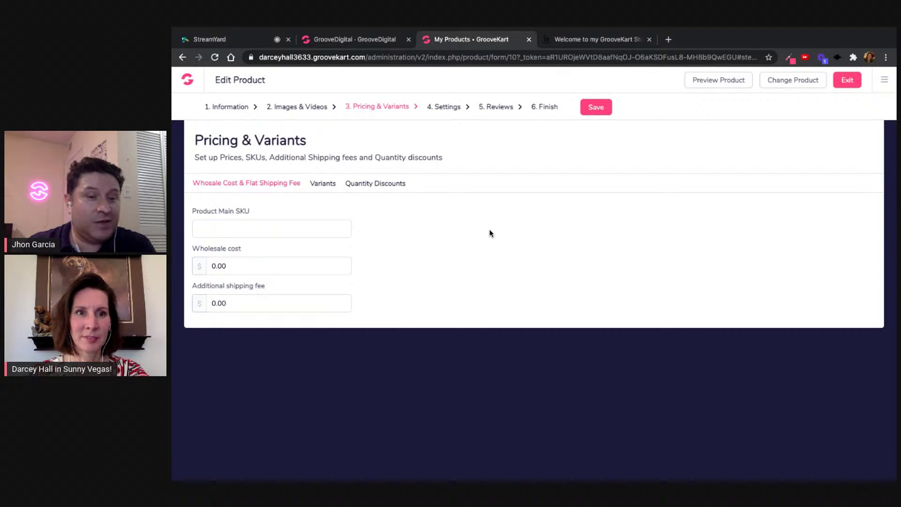
{"action": "left_click", "coordinate": [328, 185]}
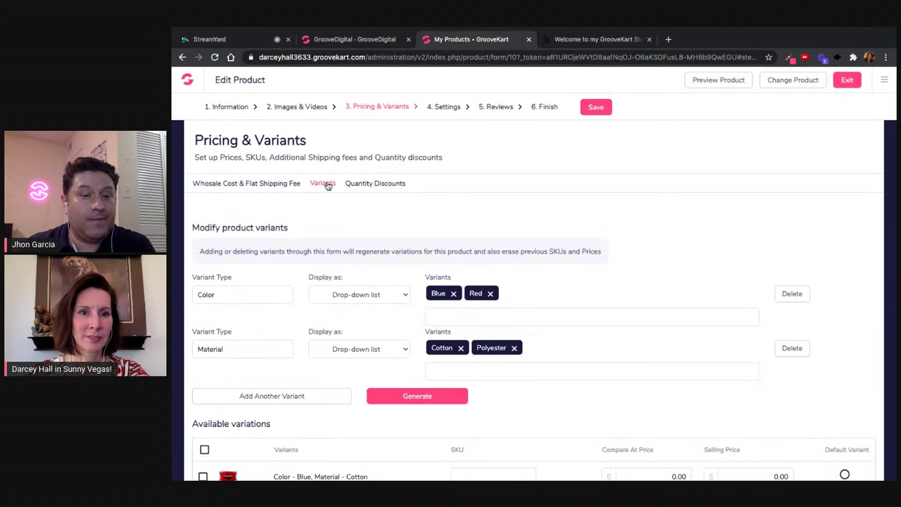
{"action": "scroll", "coordinate": [467, 252], "scroll_direction": "down", "scroll_amount": 2}
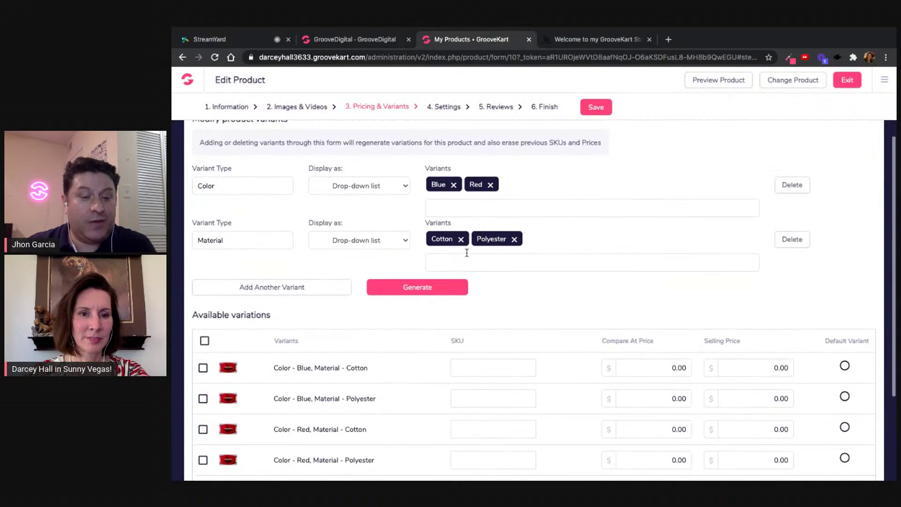
{"action": "scroll", "coordinate": [466, 253], "scroll_direction": "down", "scroll_amount": 2}
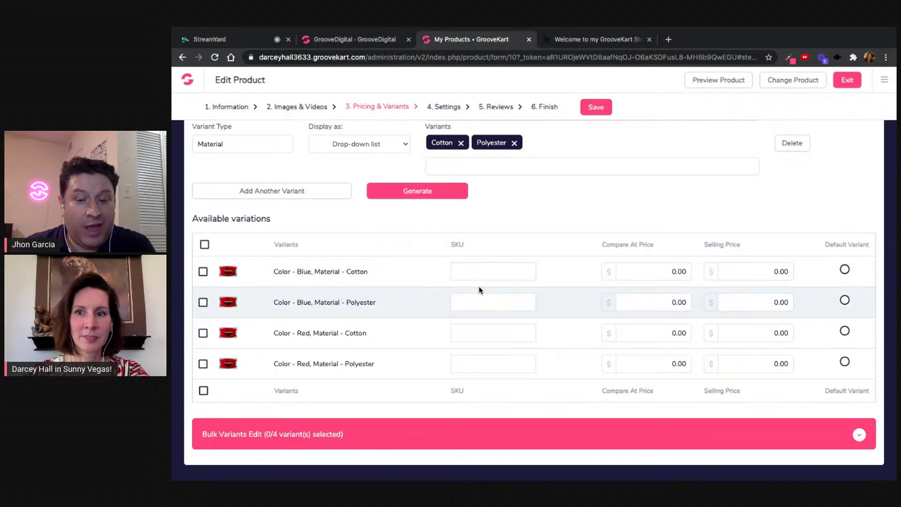
{"action": "mouse_move", "coordinate": [244, 302]}
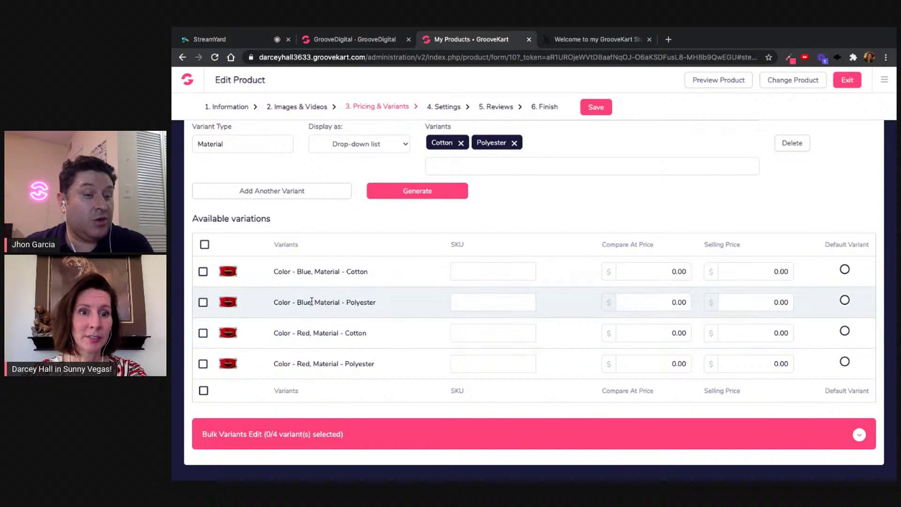
{"action": "left_click", "coordinate": [203, 302]}
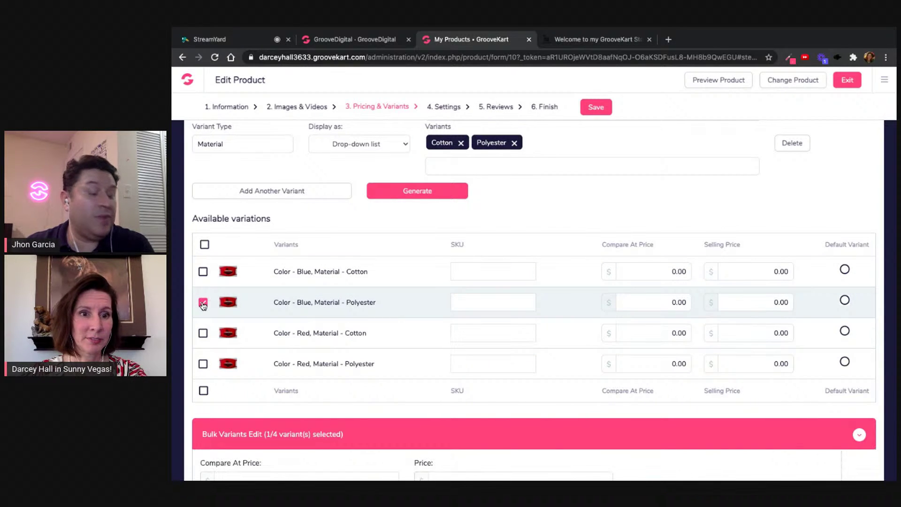
{"action": "left_click", "coordinate": [202, 302]}
{"action": "left_click", "coordinate": [203, 271]}
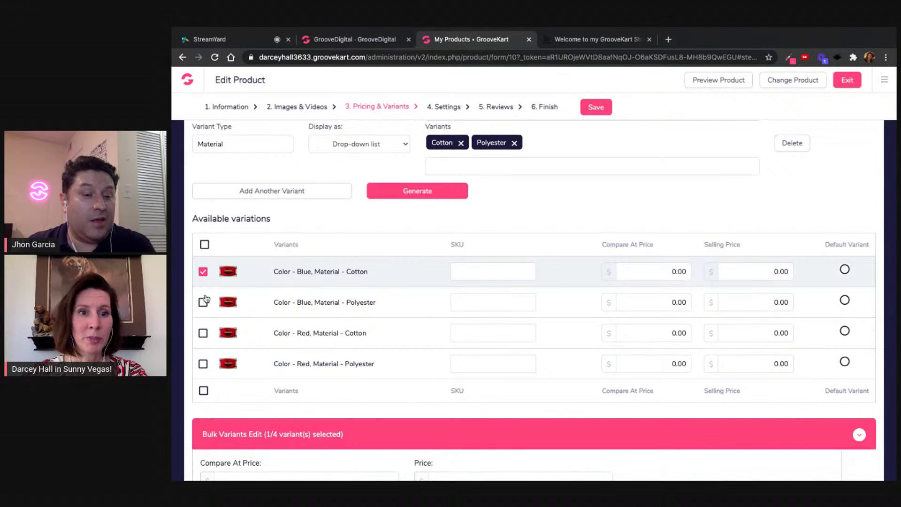
{"action": "left_click", "coordinate": [203, 333]}
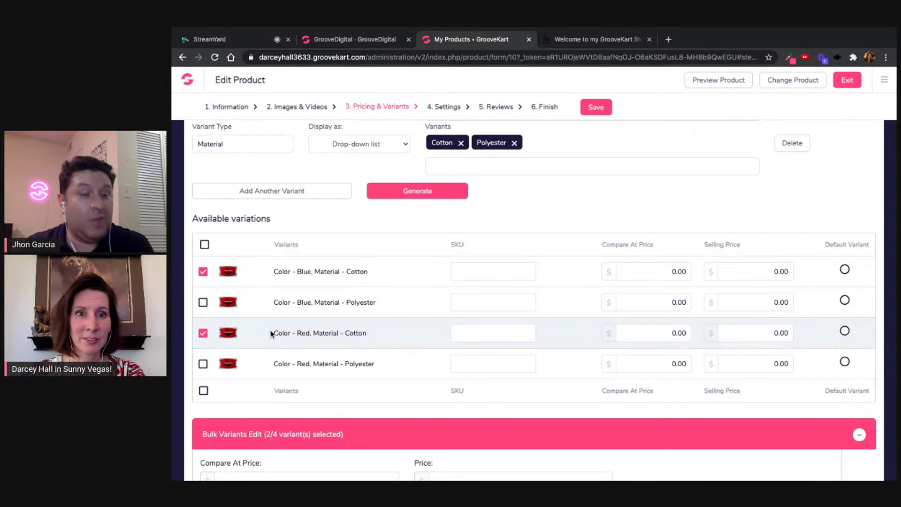
{"action": "scroll", "coordinate": [273, 333], "scroll_direction": "down", "scroll_amount": 2}
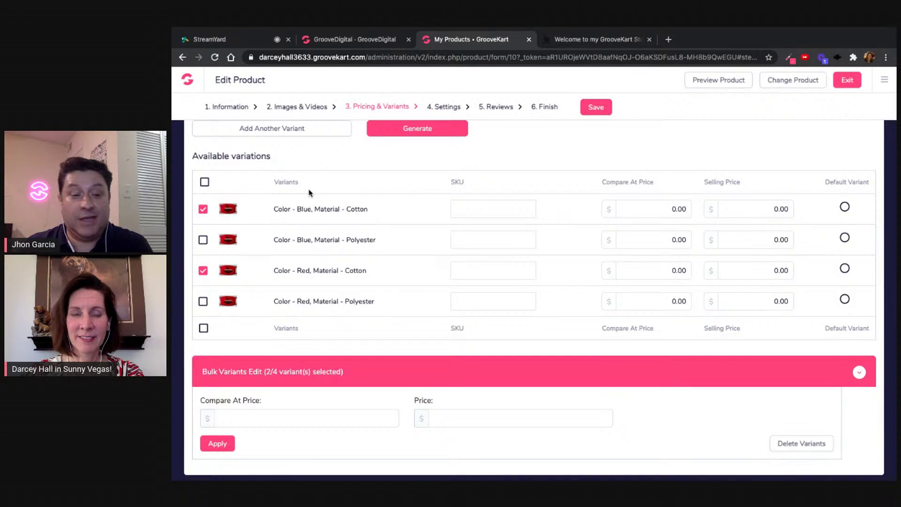
{"action": "scroll", "coordinate": [309, 192], "scroll_direction": "down", "scroll_amount": 1}
{"action": "scroll", "coordinate": [309, 192], "scroll_direction": "up", "scroll_amount": 1}
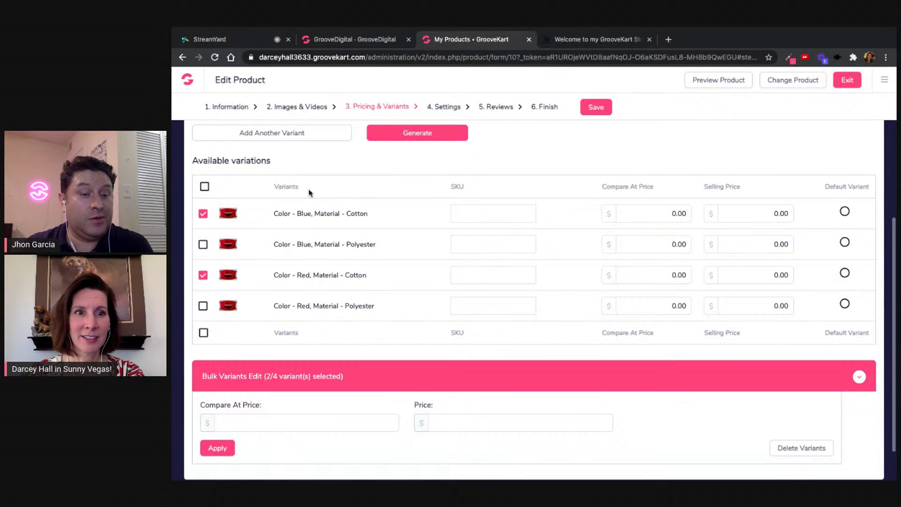
{"action": "left_click", "coordinate": [203, 214]}
{"action": "left_click", "coordinate": [203, 275]}
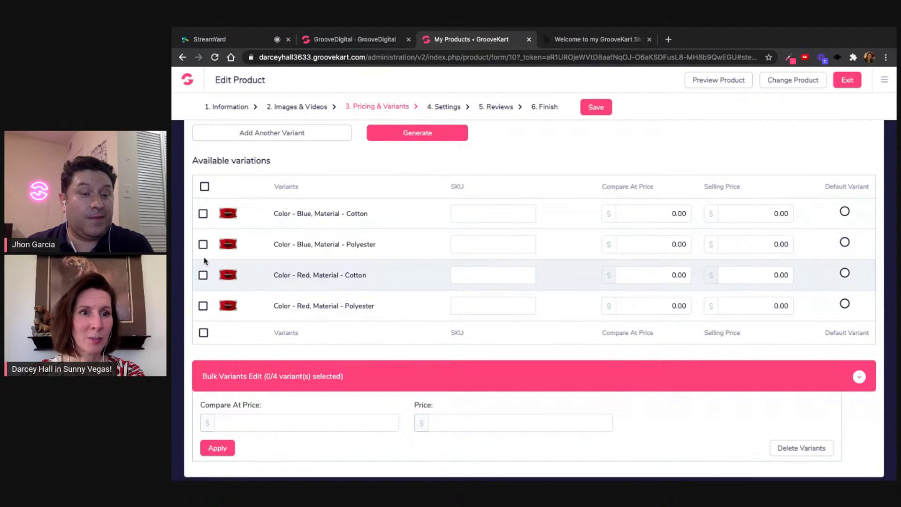
- Delete the Blue Polyester and Red Polyester variations from the available variations
{"action": "scroll", "coordinate": [202, 243], "scroll_direction": "up", "scroll_amount": 1}
{"action": "left_click", "coordinate": [203, 237]}
{"action": "left_click", "coordinate": [202, 236]}
{"action": "left_click", "coordinate": [202, 267]}
{"action": "left_click", "coordinate": [203, 328]}
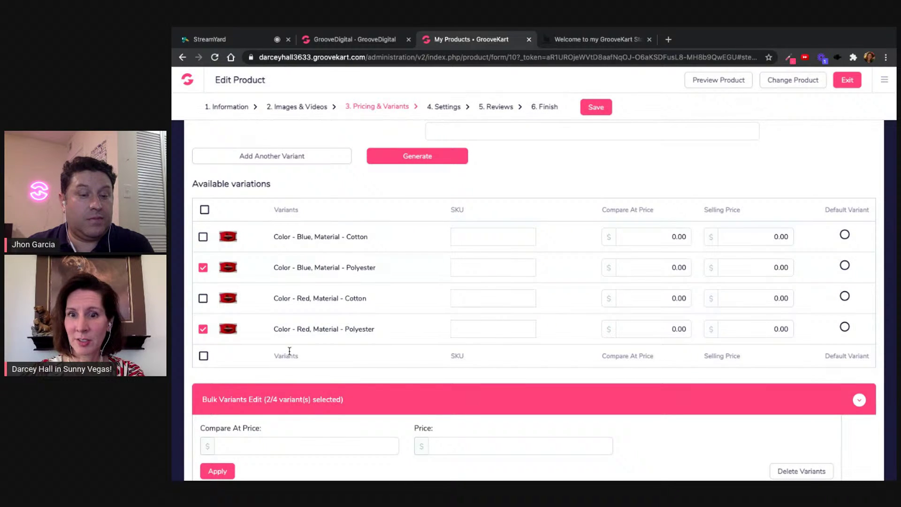
{"action": "scroll", "coordinate": [289, 351], "scroll_direction": "up", "scroll_amount": 1}
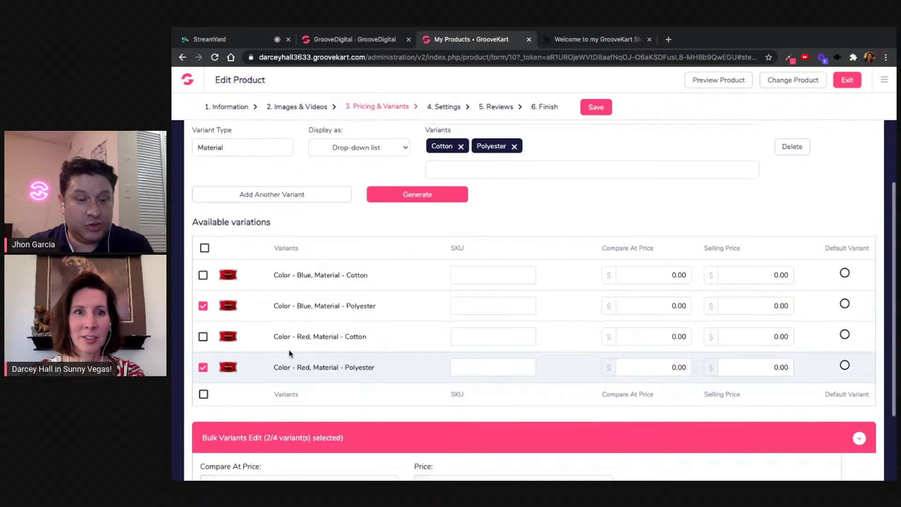
{"action": "scroll", "coordinate": [289, 352], "scroll_direction": "down", "scroll_amount": 1}
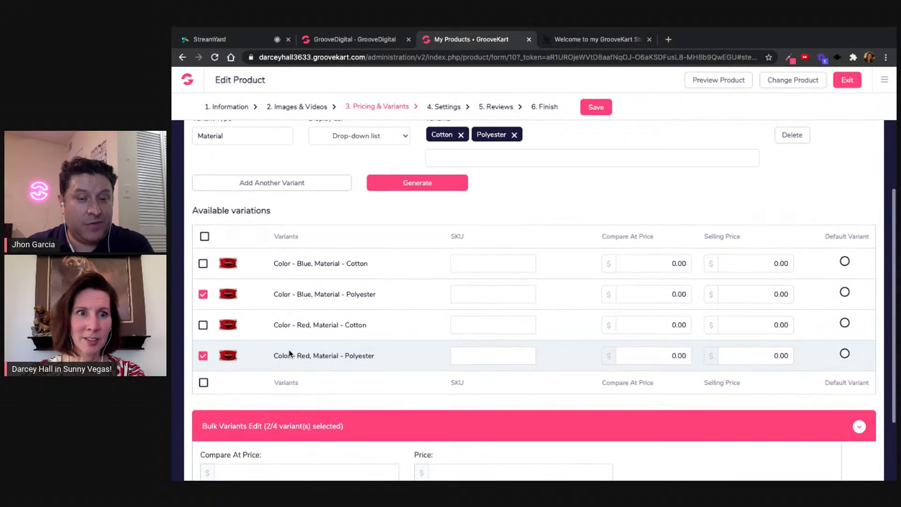
{"action": "scroll", "coordinate": [289, 353], "scroll_direction": "down", "scroll_amount": 1}
{"action": "scroll", "coordinate": [289, 353], "scroll_direction": "down", "scroll_amount": 1}
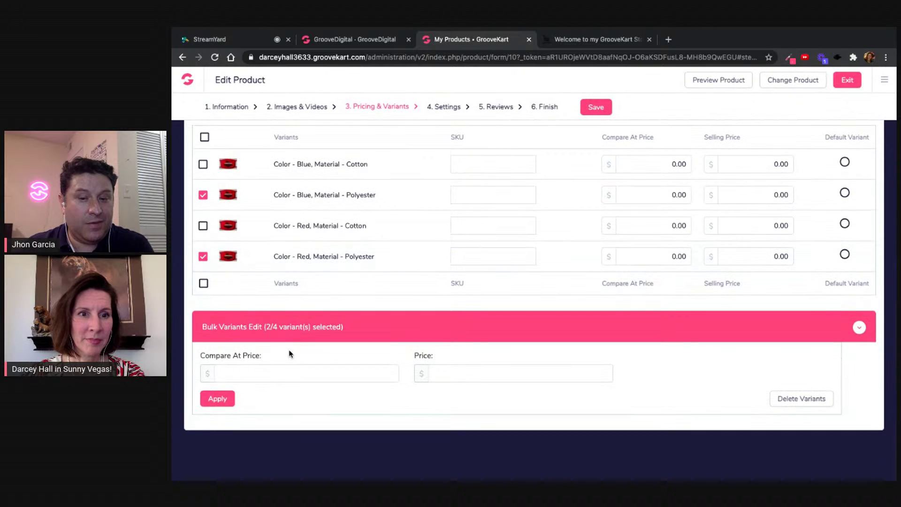
{"action": "left_click", "coordinate": [791, 401]}
{"action": "left_click", "coordinate": [654, 165]}
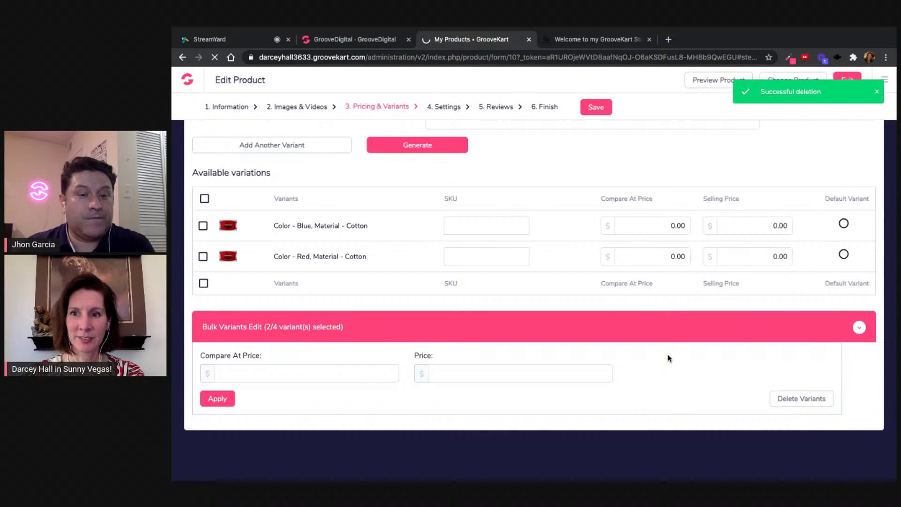
- Add the values White, Black, Dark Blue and Silver to the Color variant type
{"action": "scroll", "coordinate": [685, 373], "scroll_direction": "up", "scroll_amount": 2}
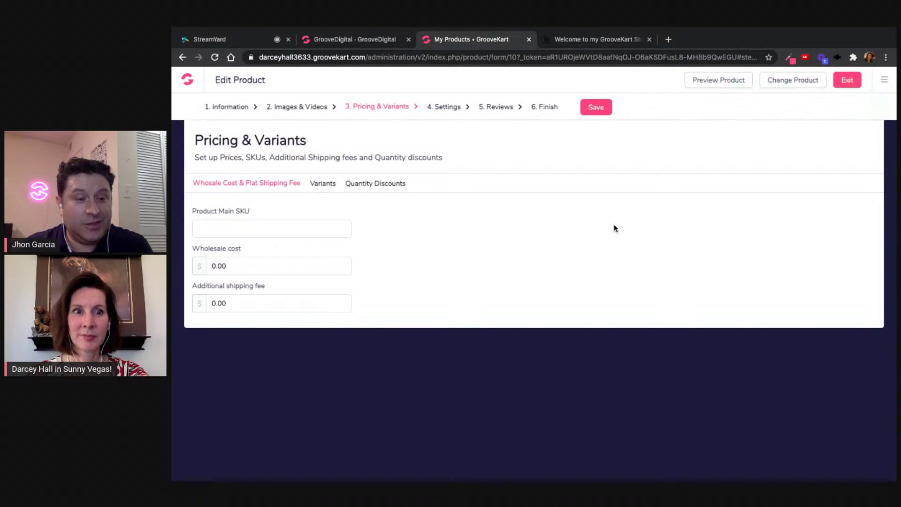
{"action": "left_click", "coordinate": [328, 184]}
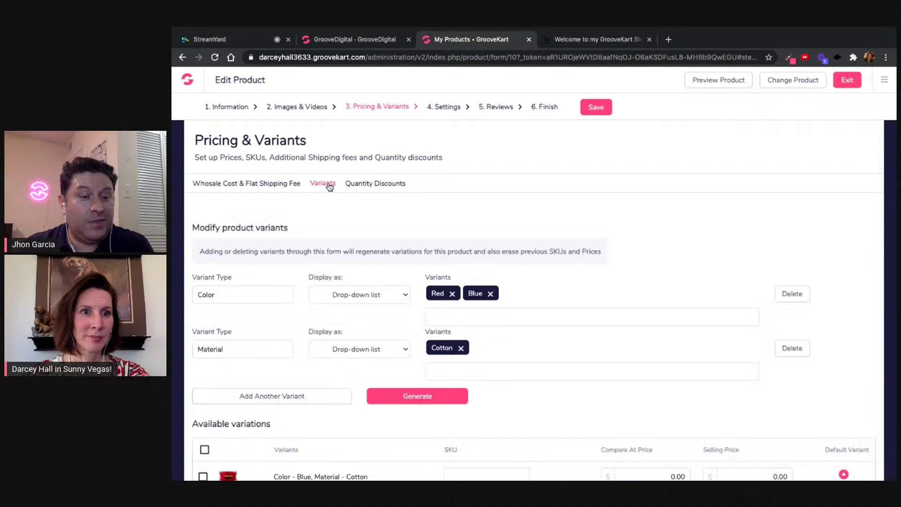
{"action": "scroll", "coordinate": [499, 341], "scroll_direction": "down", "scroll_amount": 2}
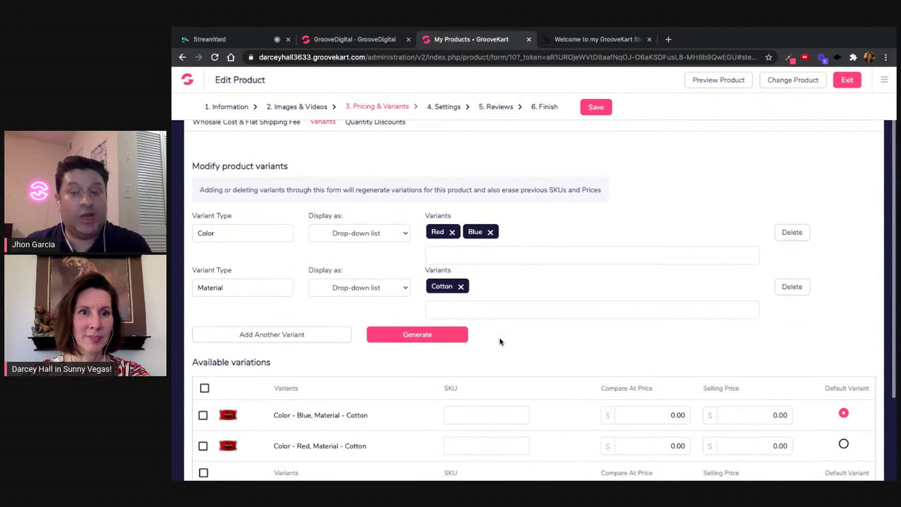
{"action": "scroll", "coordinate": [499, 337], "scroll_direction": "down", "scroll_amount": 1}
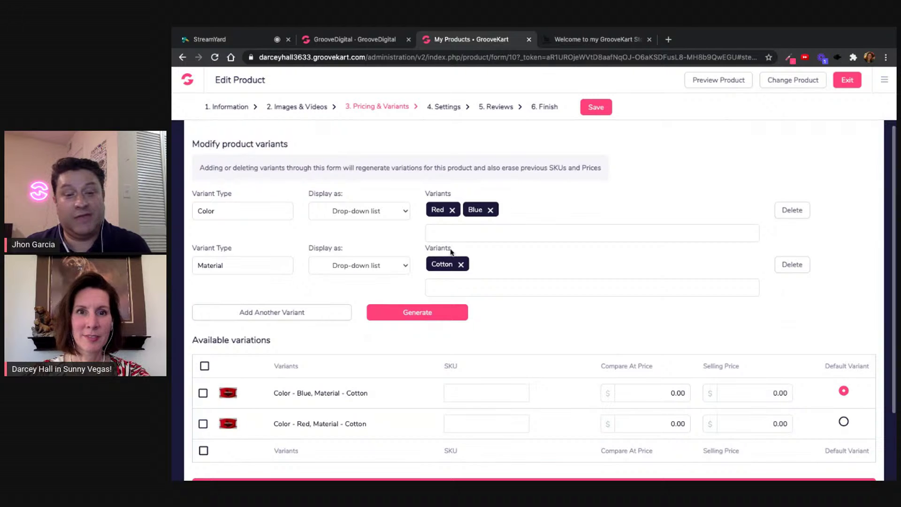
{"action": "left_click", "coordinate": [440, 233]}
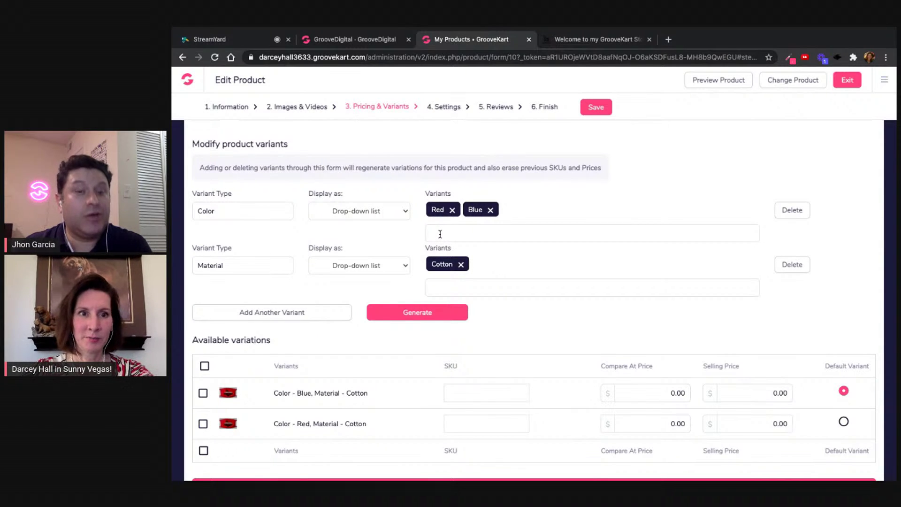
{"action": "scroll", "coordinate": [542, 279], "scroll_direction": "down", "scroll_amount": 1}
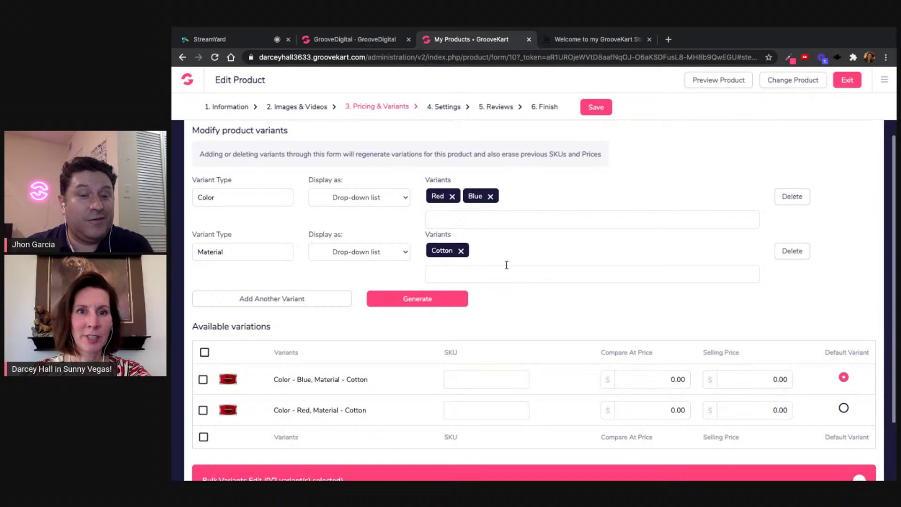
{"action": "type", "text": "White"}
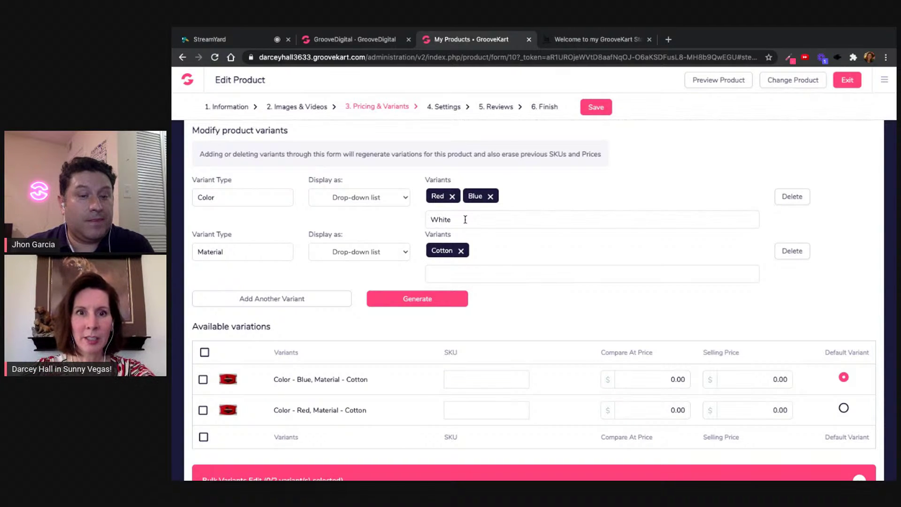
{"action": "key", "text": "Return"}
{"action": "type", "text": "Black"}
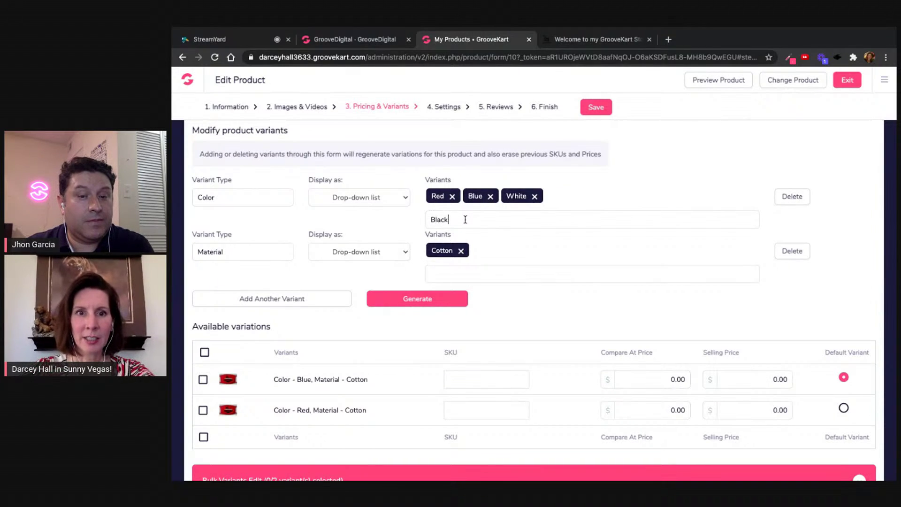
{"action": "key", "text": "Return"}
{"action": "type", "text": "Dark Blue"}
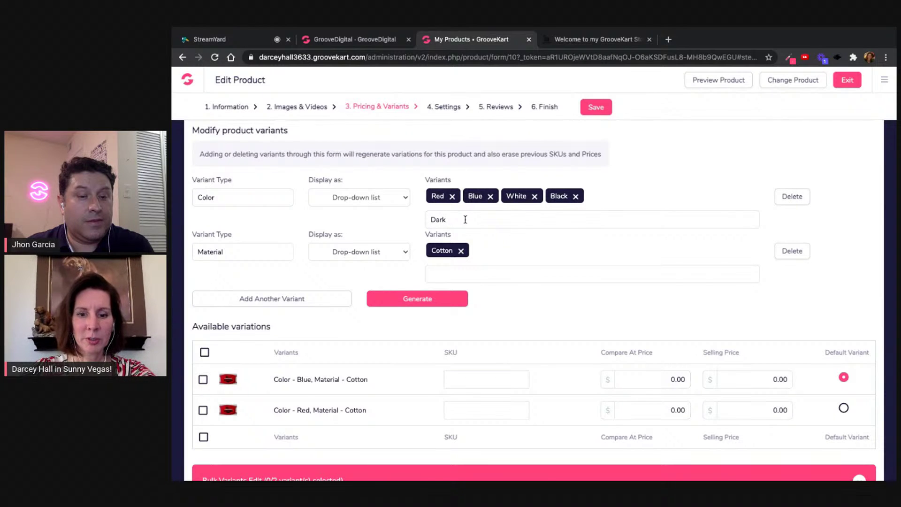
{"action": "key", "text": "Return"}
{"action": "type", "text": "Silver"}
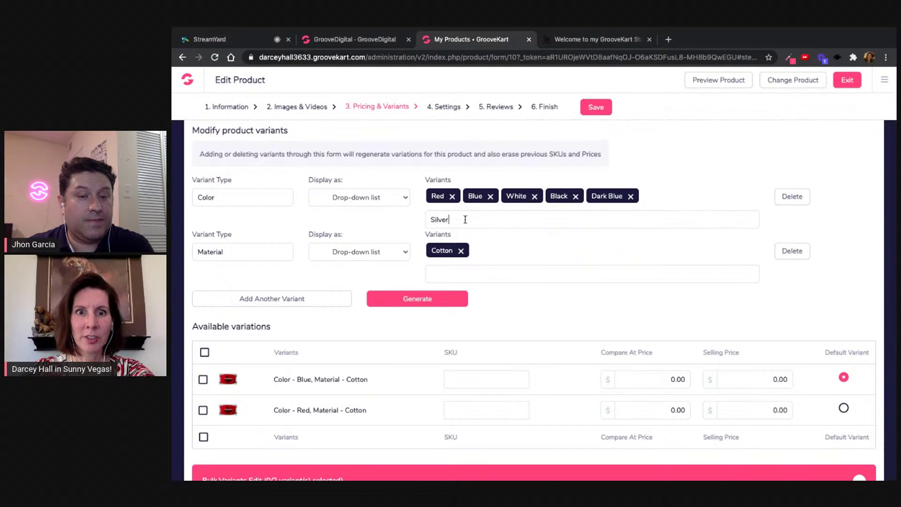
{"action": "key", "text": "Return"}
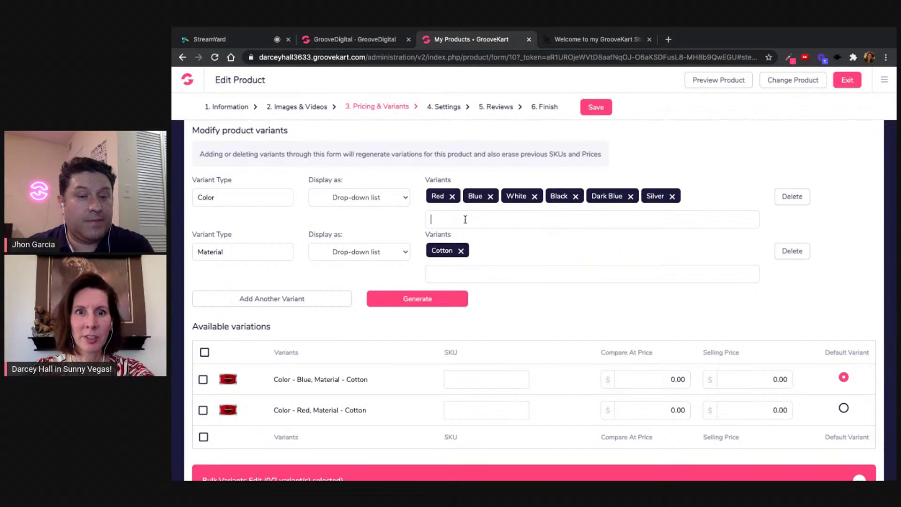
- Add Polyester to the Material variant type and regenerate the product variations
{"action": "left_click", "coordinate": [463, 273]}
{"action": "type", "text": "Polye"}
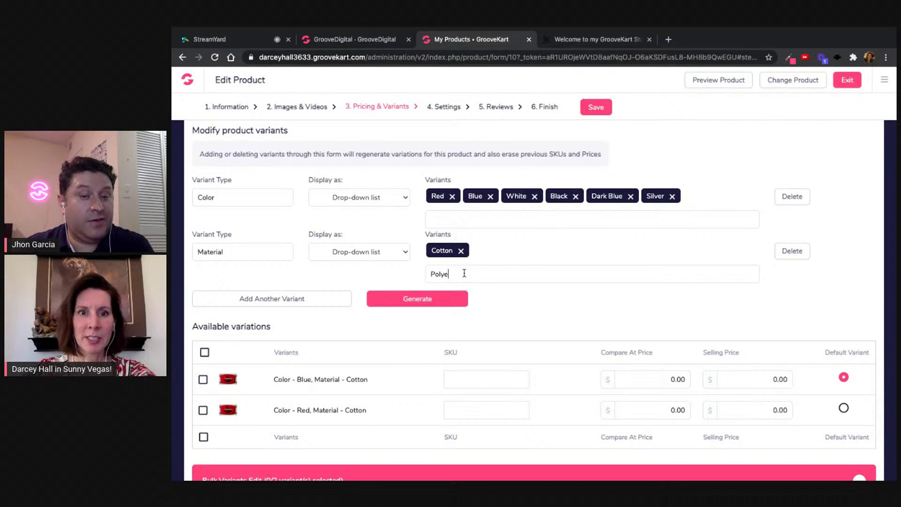
{"action": "type", "text": "ster"}
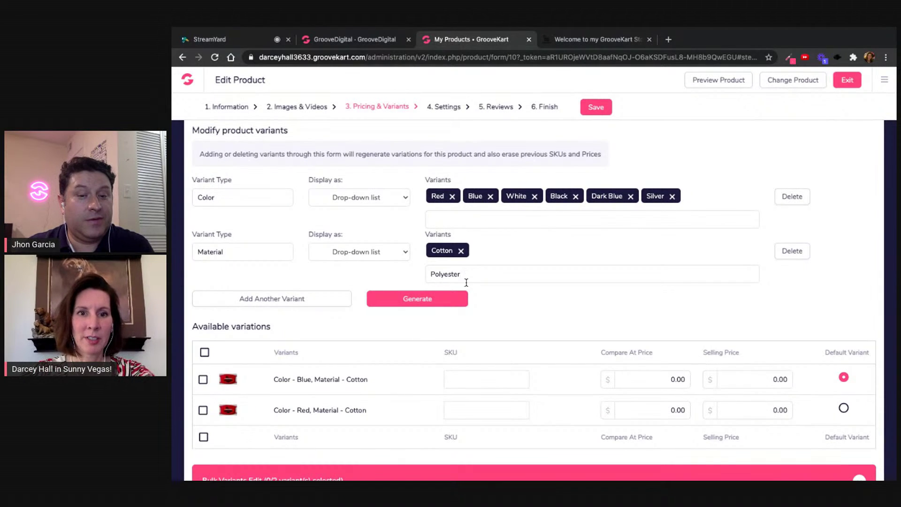
{"action": "key", "text": "Return"}
{"action": "left_click", "coordinate": [439, 300]}
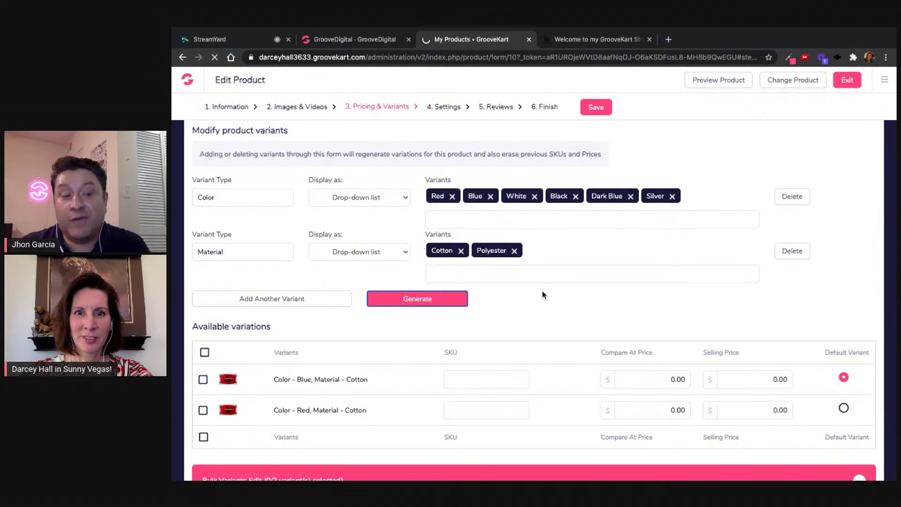
- Delete the Red and Blue Polyester variations and the White, Black, Dark Blue and Silver Cotton variations from the regenerated list
{"action": "scroll", "coordinate": [542, 295], "scroll_direction": "down", "scroll_amount": 2}
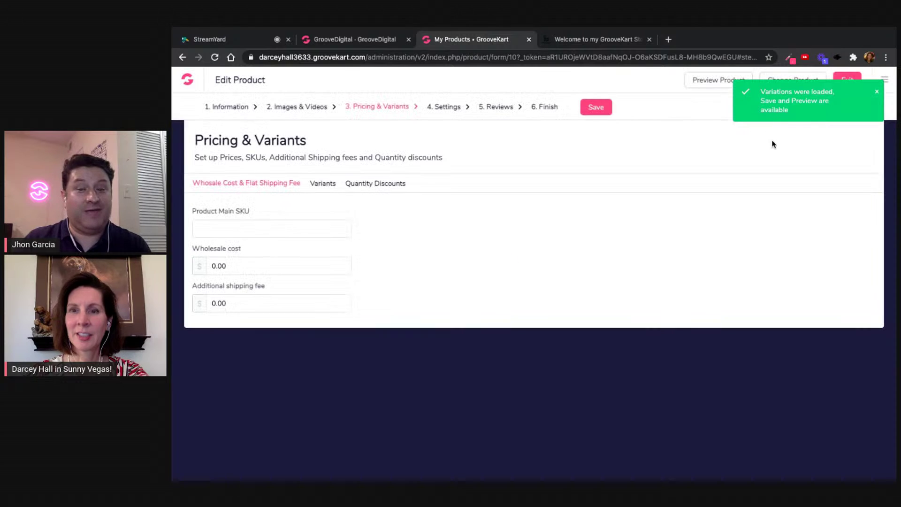
{"action": "left_click", "coordinate": [326, 186]}
{"action": "scroll", "coordinate": [553, 321], "scroll_direction": "down", "scroll_amount": 5}
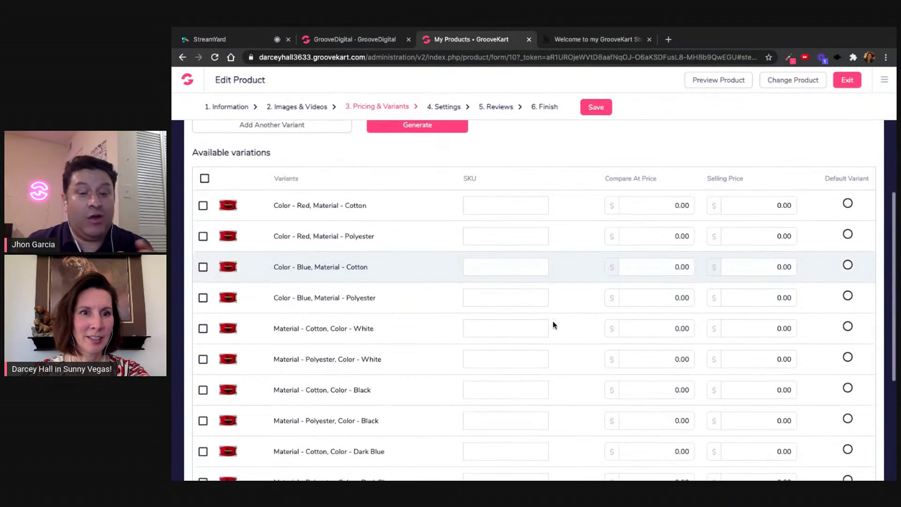
{"action": "scroll", "coordinate": [553, 324], "scroll_direction": "down", "scroll_amount": 1}
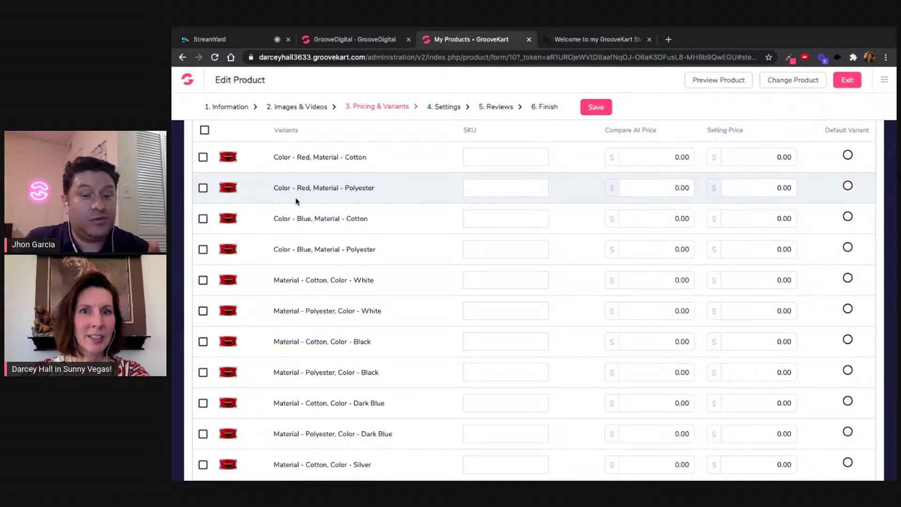
{"action": "mouse_move", "coordinate": [253, 192]}
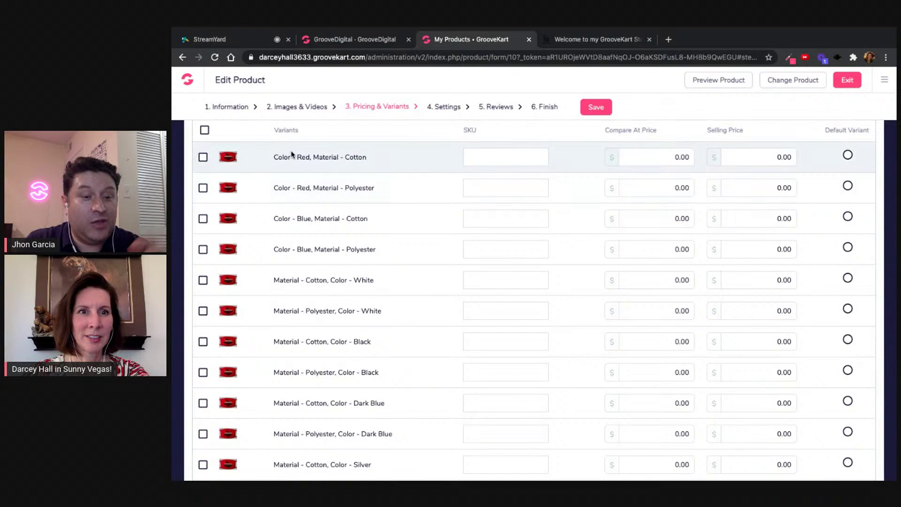
{"action": "left_click", "coordinate": [201, 188]}
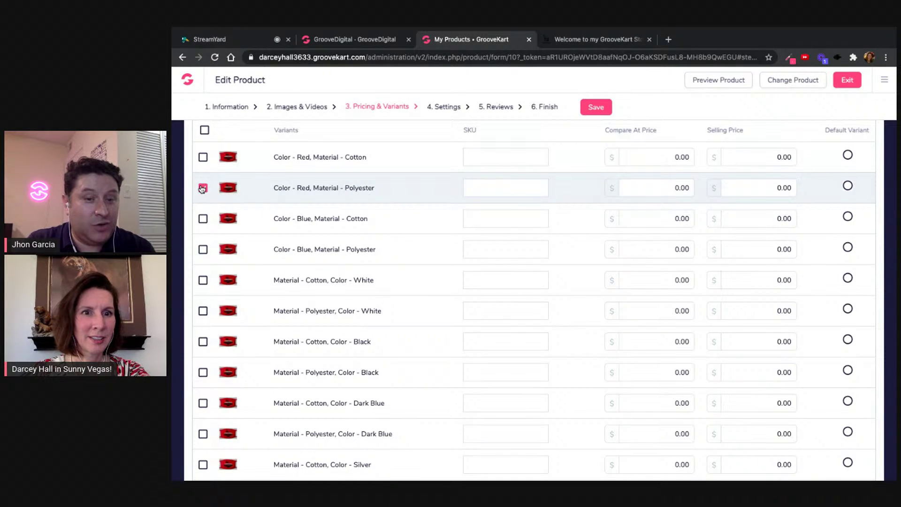
{"action": "left_click", "coordinate": [203, 250]}
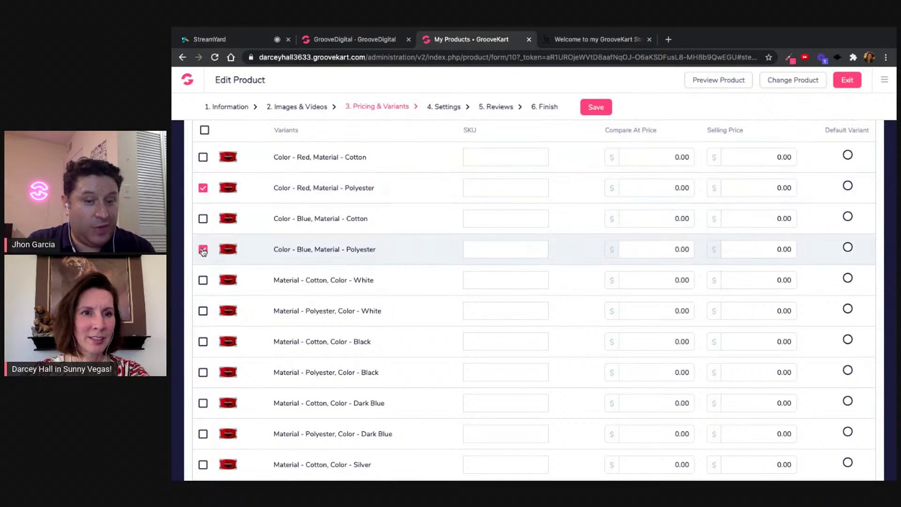
{"action": "left_click", "coordinate": [202, 280]}
{"action": "left_click", "coordinate": [203, 342]}
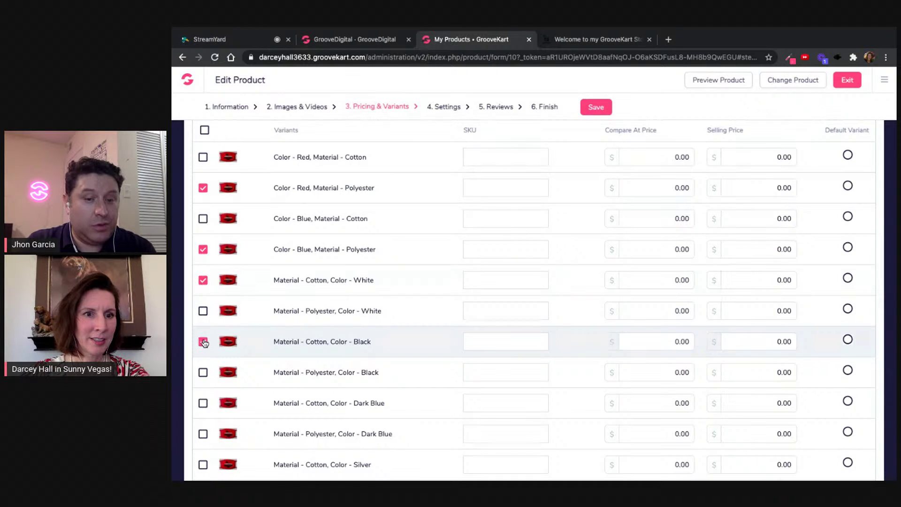
{"action": "left_click", "coordinate": [205, 402]}
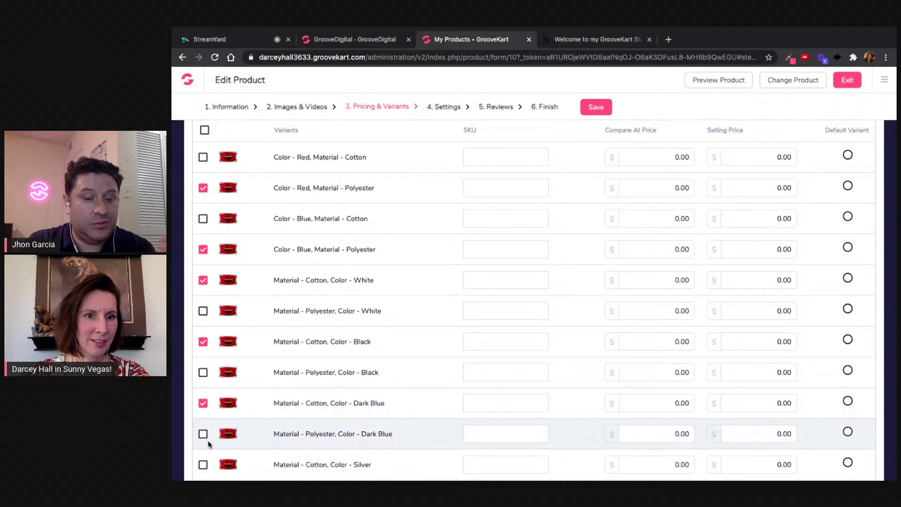
{"action": "left_click", "coordinate": [203, 464]}
{"action": "scroll", "coordinate": [311, 417], "scroll_direction": "down", "scroll_amount": 4}
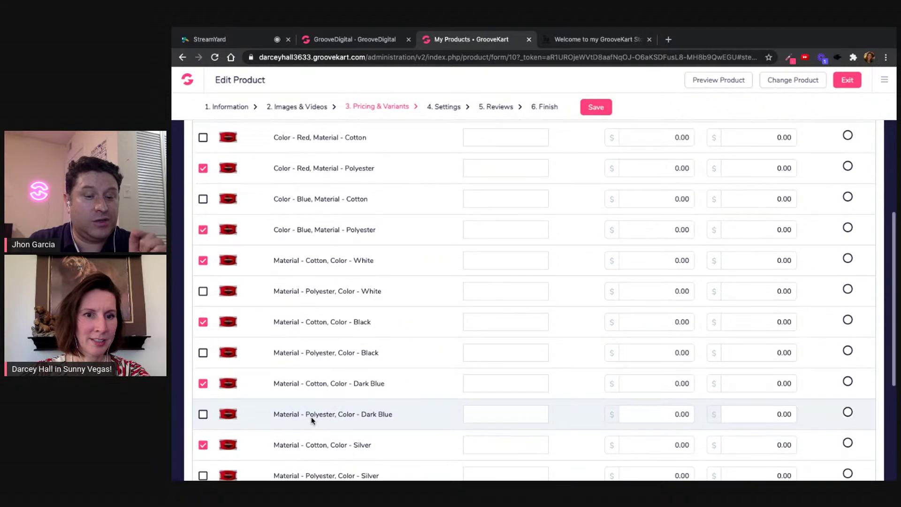
{"action": "scroll", "coordinate": [311, 417], "scroll_direction": "down", "scroll_amount": 1}
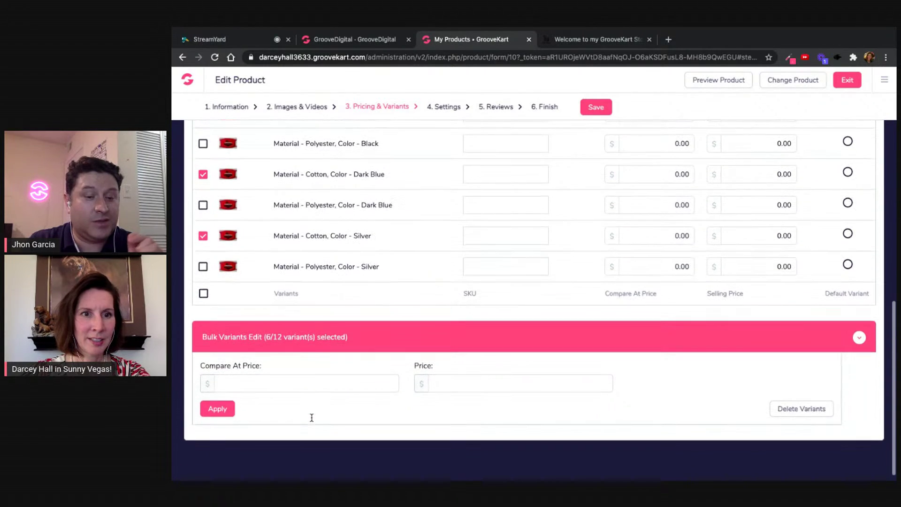
{"action": "left_click", "coordinate": [803, 409]}
{"action": "left_click", "coordinate": [656, 164]}
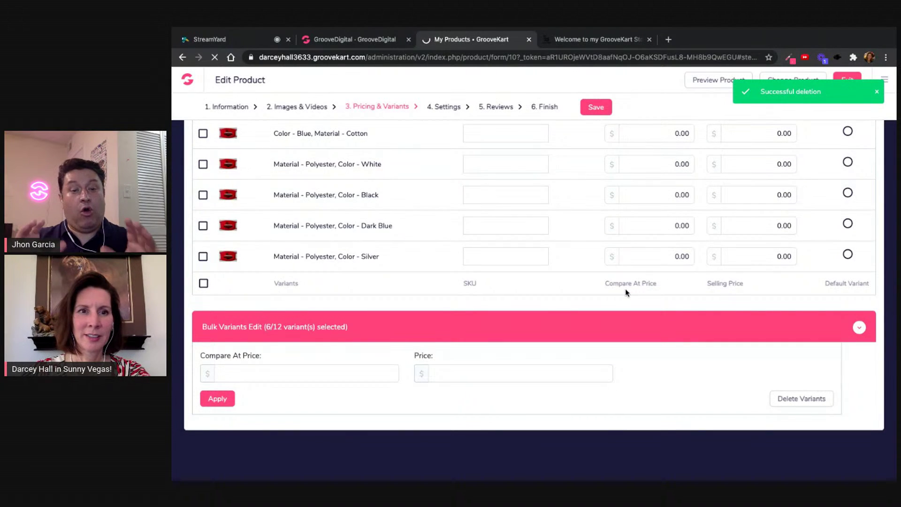
{"action": "scroll", "coordinate": [585, 232], "scroll_direction": "up", "scroll_amount": 2}
{"action": "scroll", "coordinate": [585, 232], "scroll_direction": "up", "scroll_amount": 1}
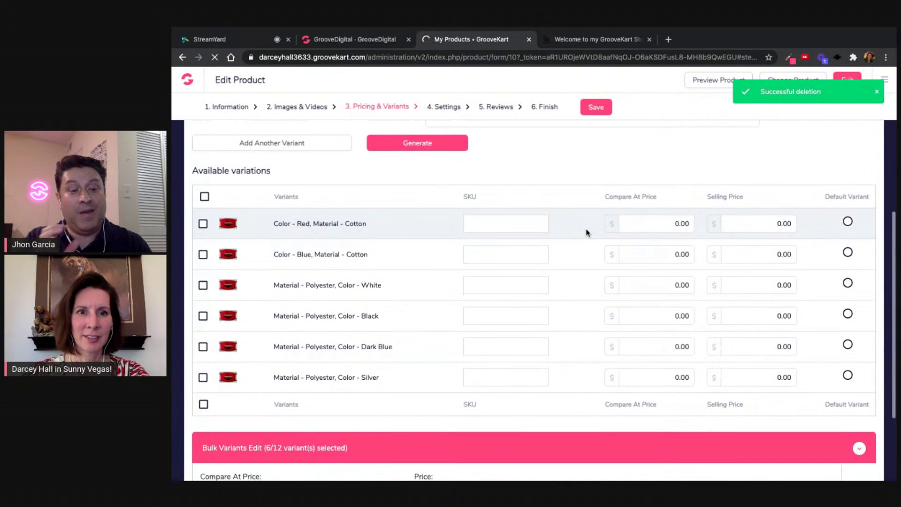
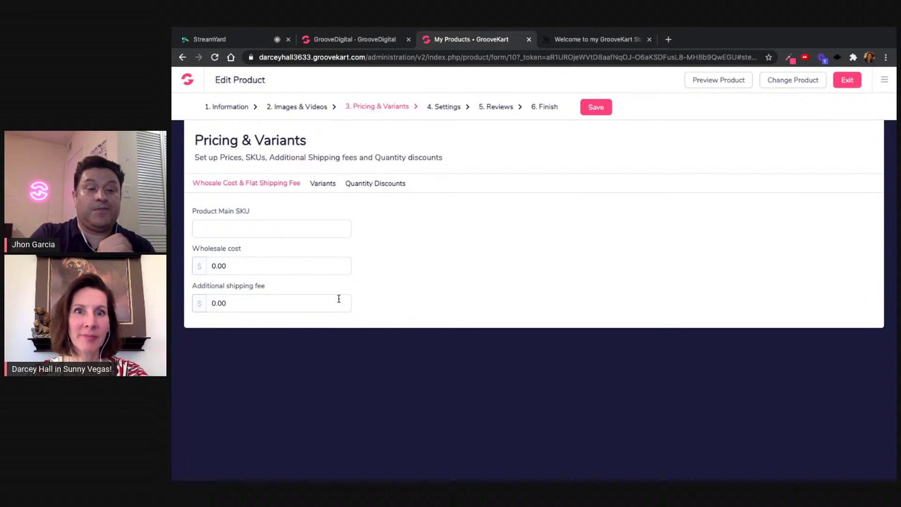
- Open the product's Related Products settings and search for KeepVegasOpen Polyester Mask
{"action": "left_click", "coordinate": [440, 107]}
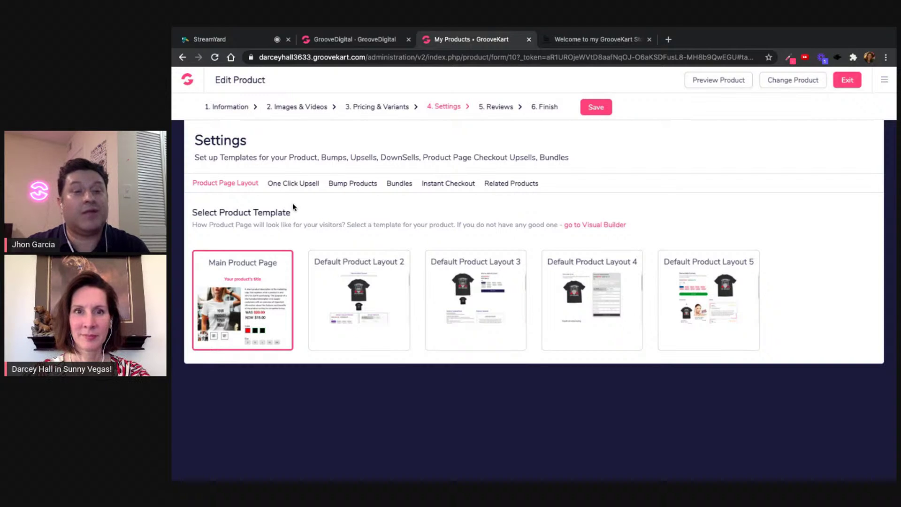
{"action": "left_click", "coordinate": [504, 187]}
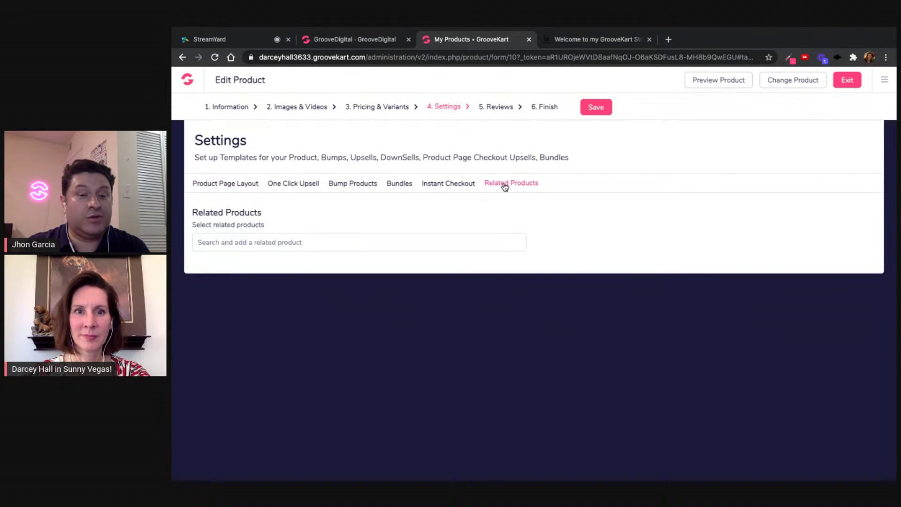
{"action": "left_click", "coordinate": [430, 241]}
{"action": "type", "text": "KeepV"}
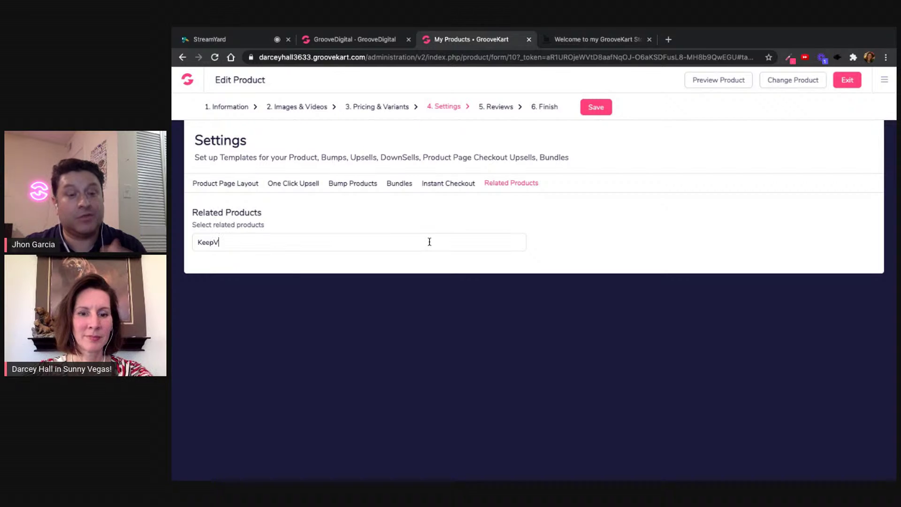
{"action": "type", "text": "egasOpen "}
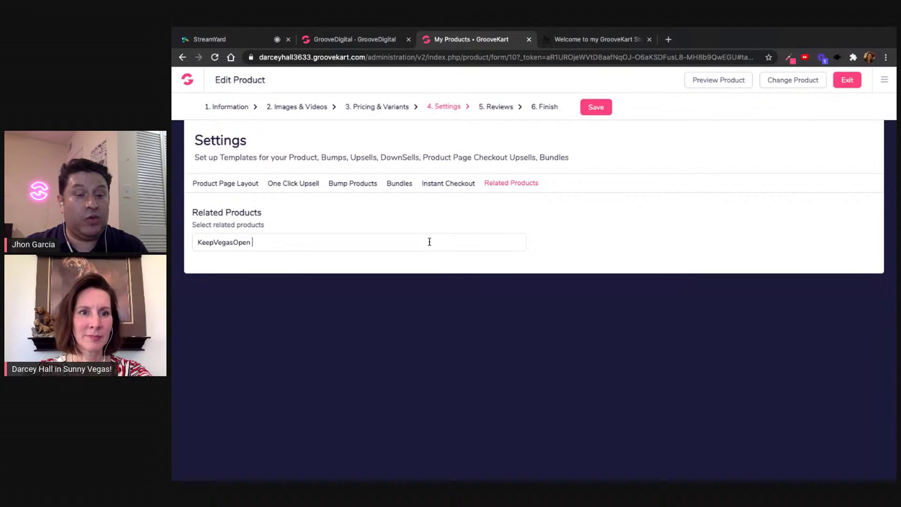
{"action": "type", "text": "Poly"}
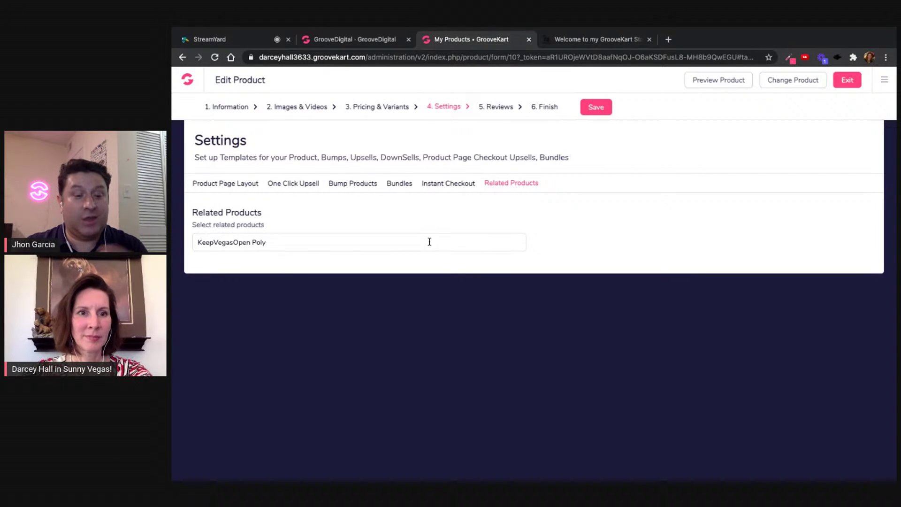
{"action": "type", "text": "ester Mask"}
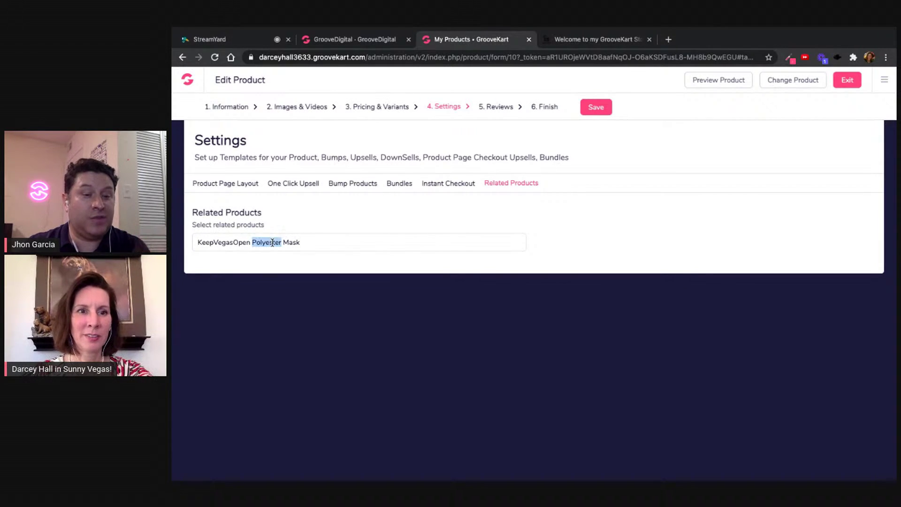
- Try searching for KN95 Masks as a related product and clear the search text
{"action": "triple_click", "coordinate": [272, 242]}
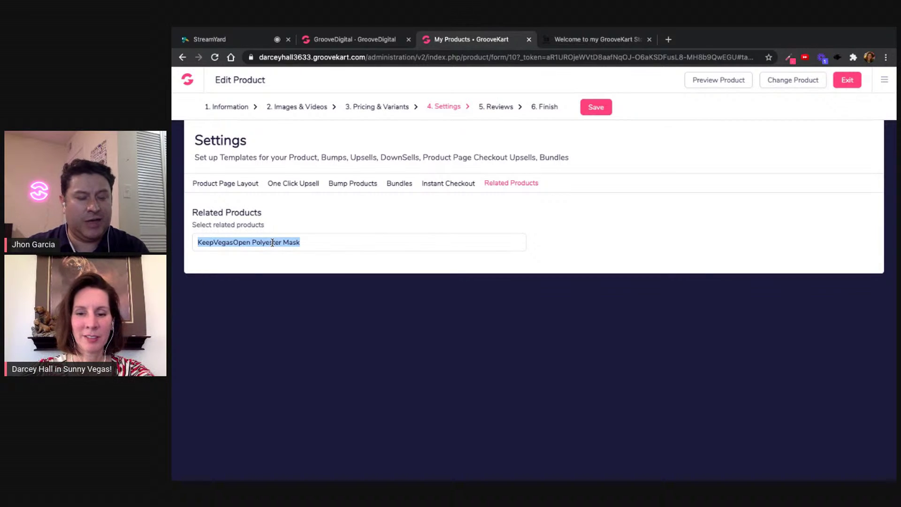
{"action": "type", "text": "KN9"}
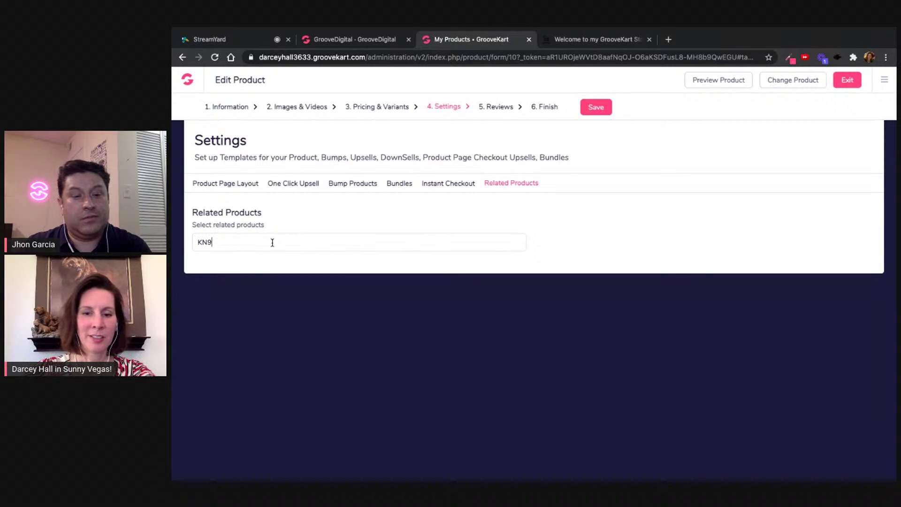
{"action": "type", "text": "5 Masks"}
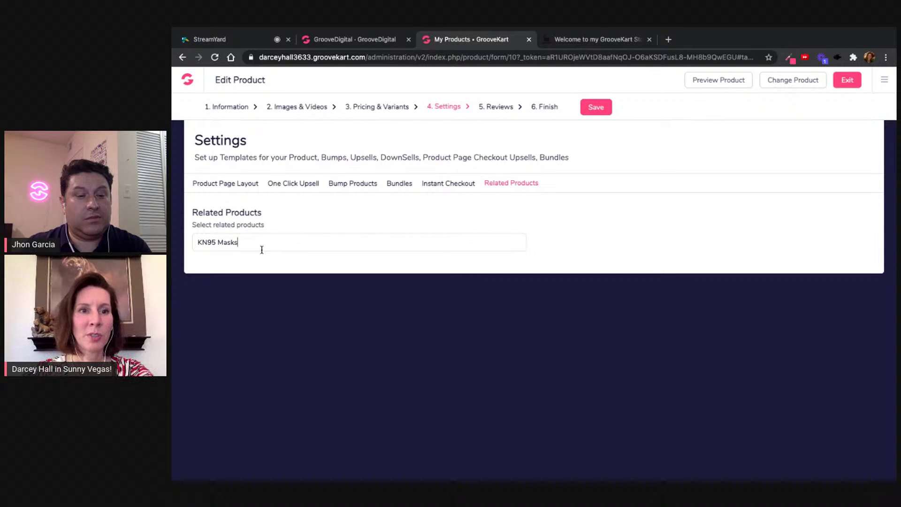
{"action": "key", "text": "ctrl+a"}
{"action": "key", "text": "BackSpace"}
- Add Happy Face Pillow Case as a related product and save the product settings
{"action": "type", "text": "Happy"}
{"action": "key", "text": "BackSpace"}
{"action": "key", "text": "Down"}
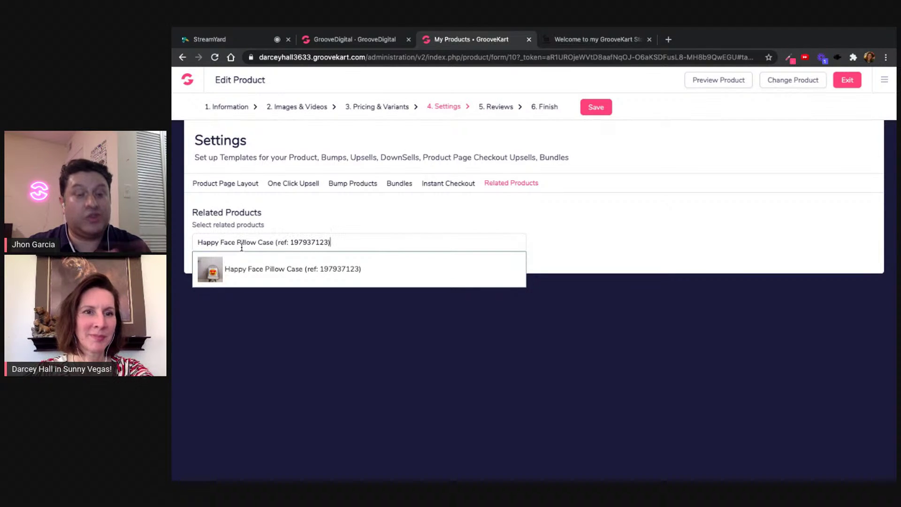
{"action": "key", "text": "Return"}
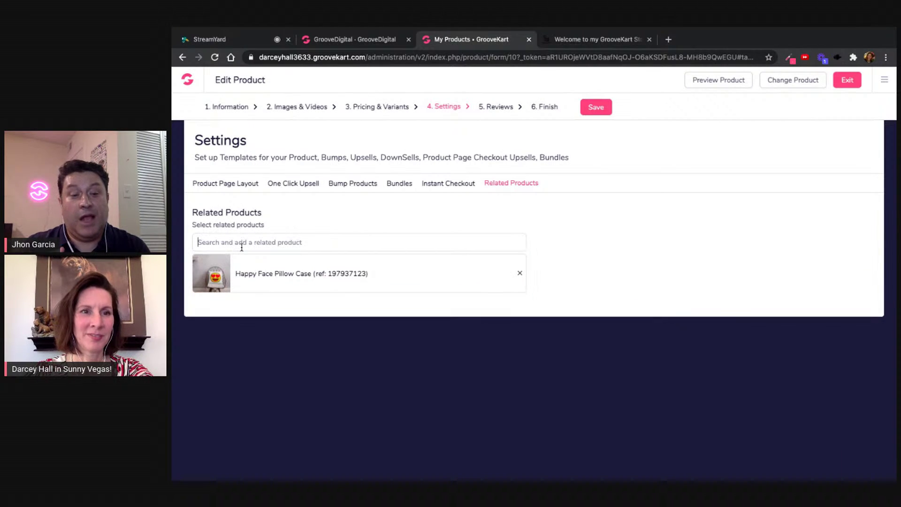
{"action": "left_click", "coordinate": [311, 239]}
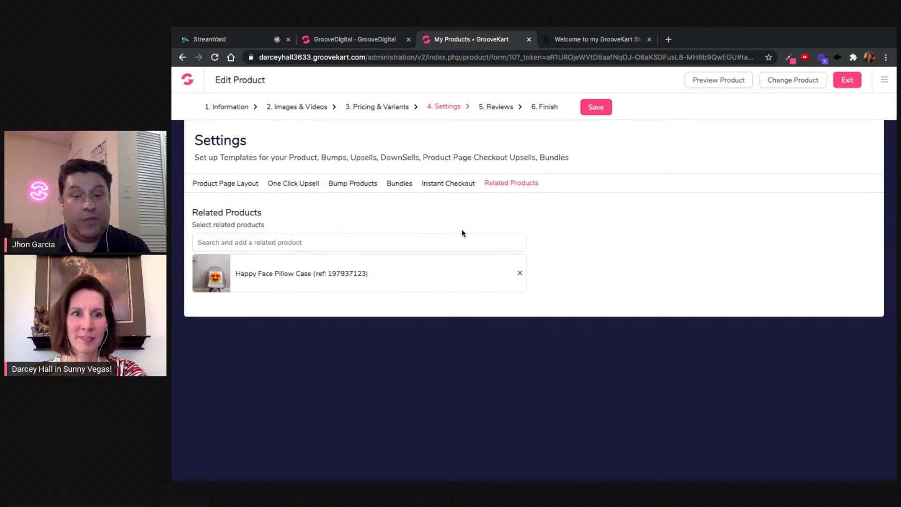
{"action": "left_click", "coordinate": [600, 110]}
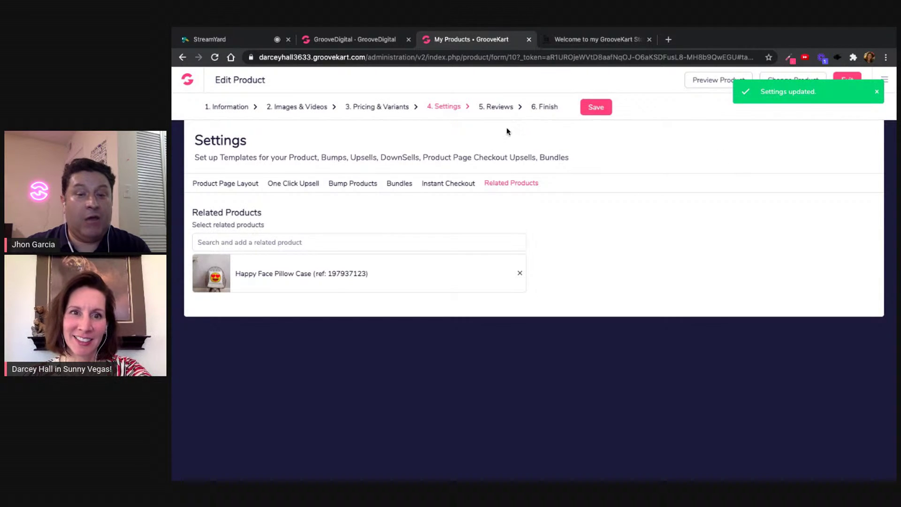
- Start a new product review titled "Nice masks" and fill in the reviewer's displayed name
{"action": "left_click", "coordinate": [496, 107]}
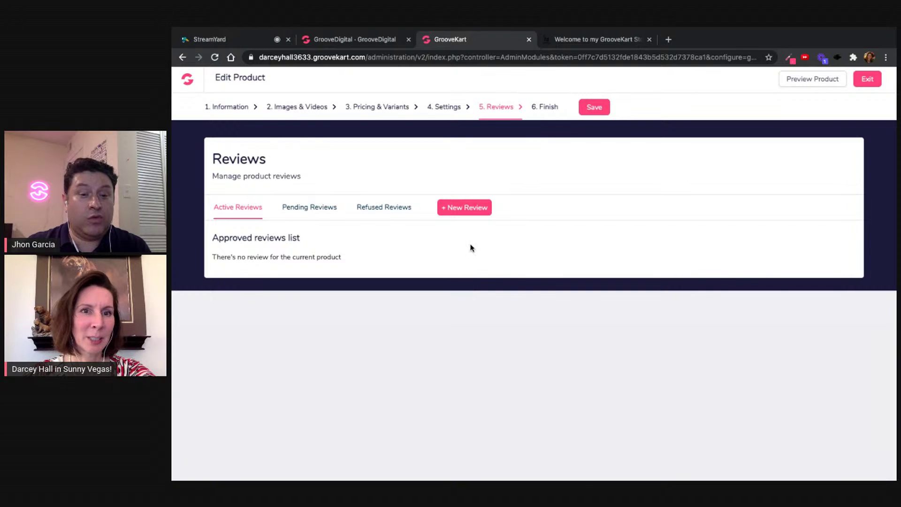
{"action": "left_click", "coordinate": [463, 209]}
{"action": "left_click", "coordinate": [284, 288]}
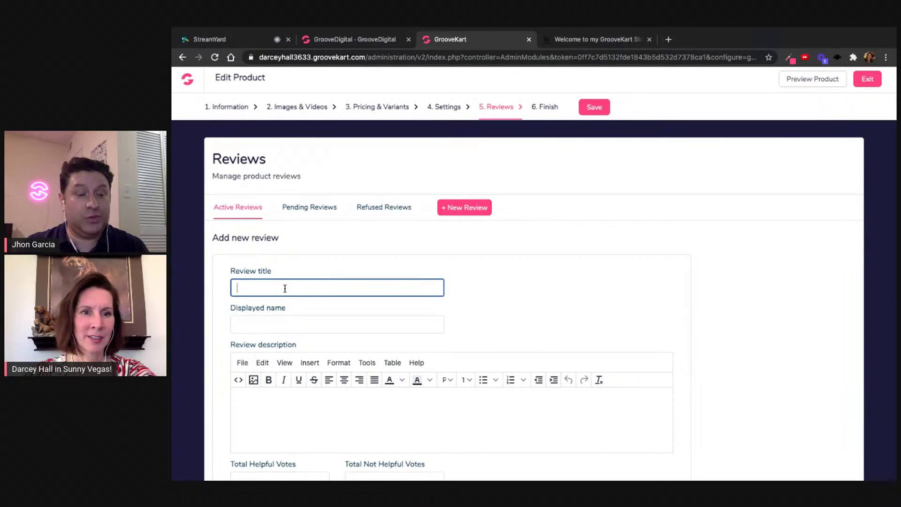
{"action": "type", "text": "Nice masks"}
{"action": "left_click", "coordinate": [277, 327]}
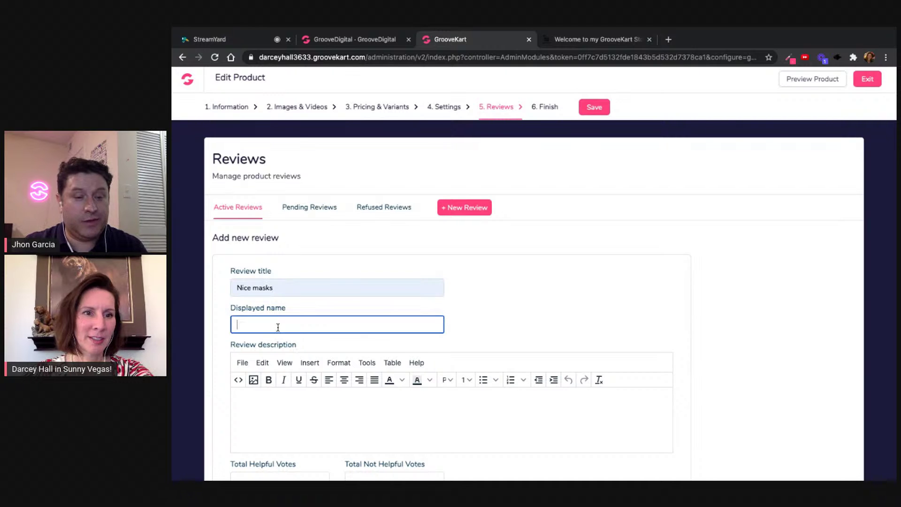
{"action": "type", "text": "Morpheus Prime"}
- Begin the review description with "I love the quality of this mask."
{"action": "left_click", "coordinate": [292, 398]}
{"action": "type", "text": "I"}
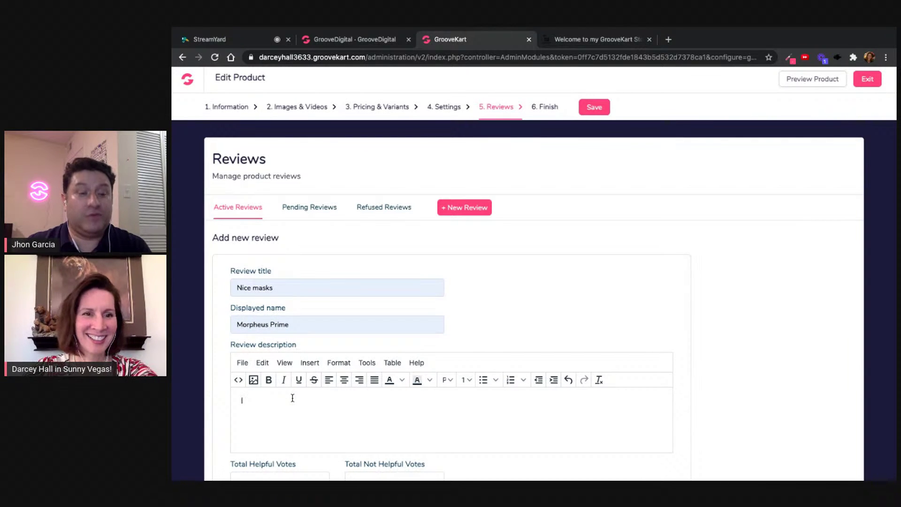
{"action": "type", "text": " lo"}
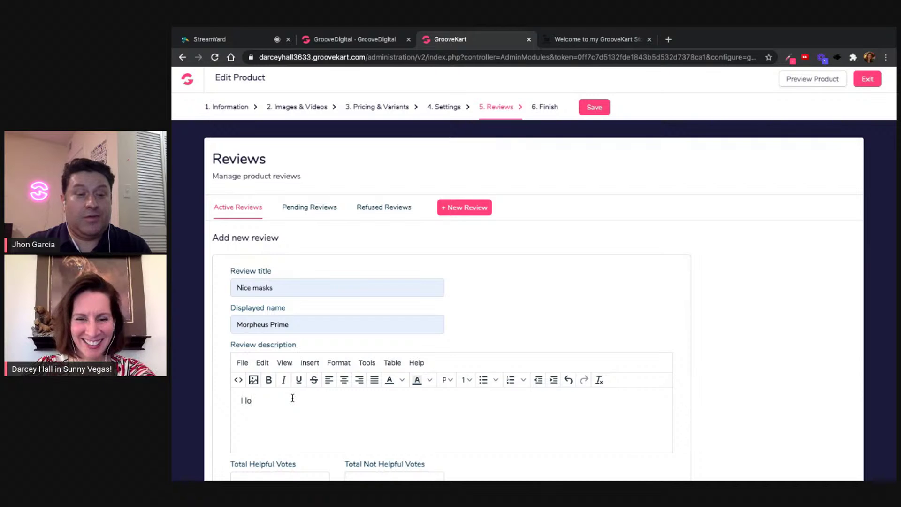
{"action": "type", "text": "ve the q"}
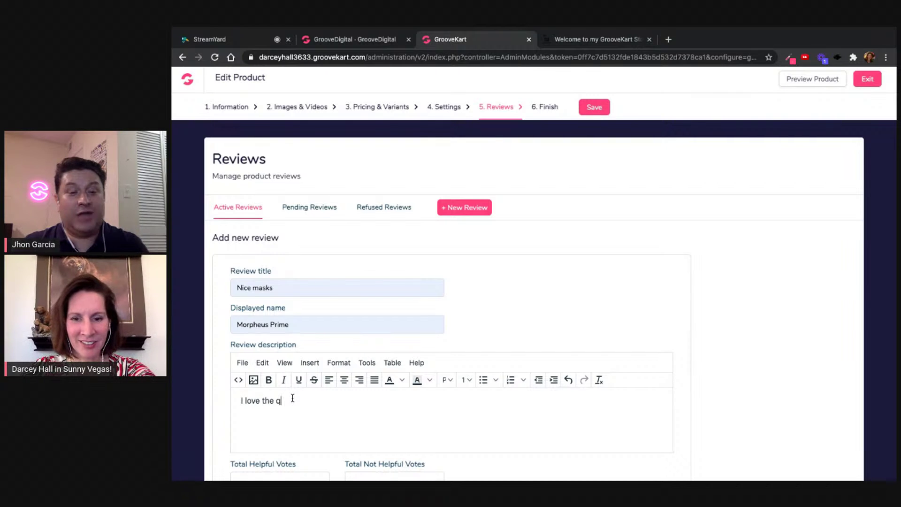
{"action": "type", "text": "uality of these"}
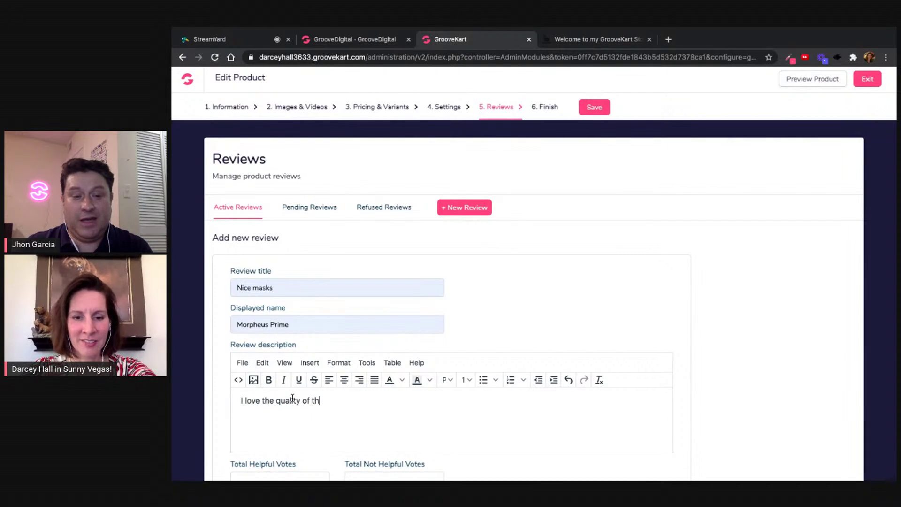
{"action": "key", "text": "BackSpace"}
{"action": "key", "text": "BackSpace"}
{"action": "key", "text": "BackSpace"}
{"action": "type", "text": "s"}
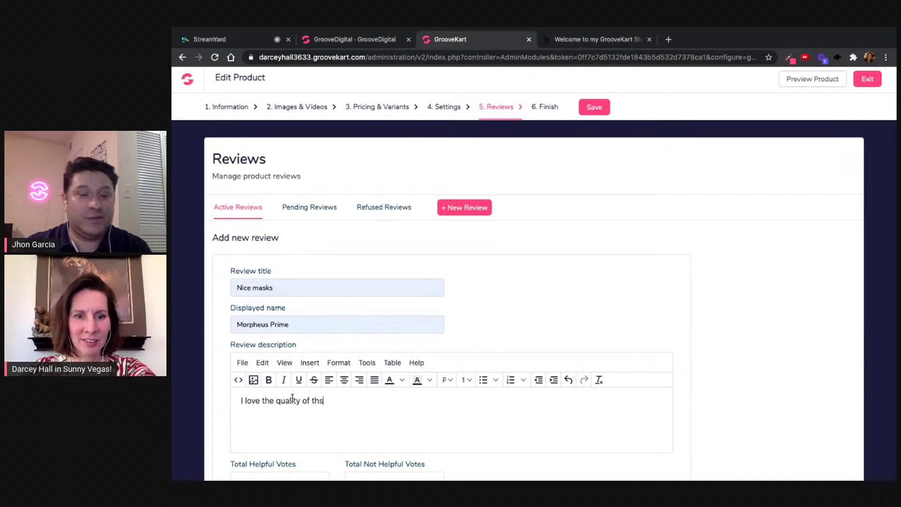
{"action": "key", "text": "BackSpace"}
{"action": "type", "text": "is m"}
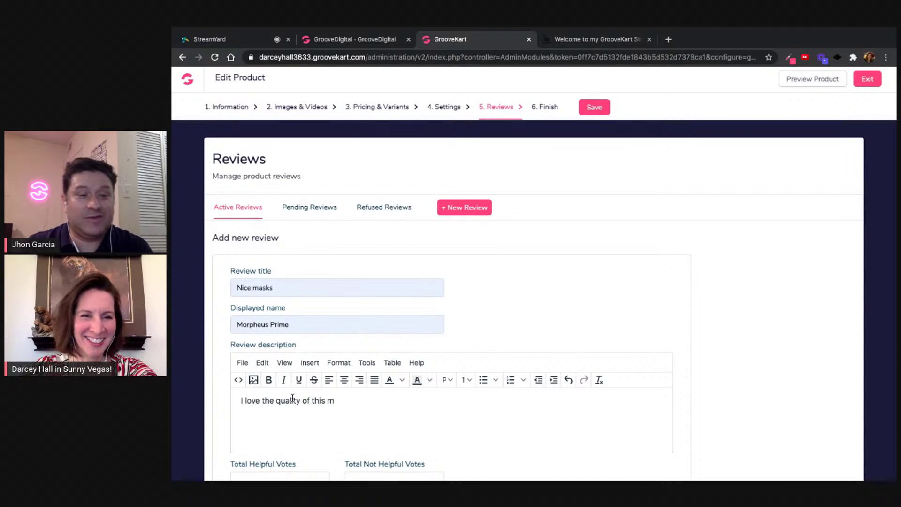
{"action": "type", "text": "ask. "}
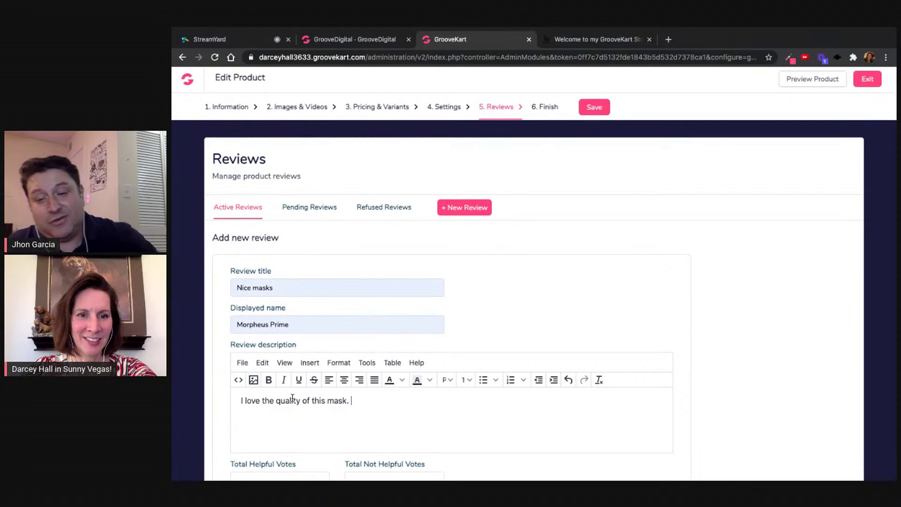
- Continue the review description with the sentence "It is layered, but light."
{"action": "type", "text": "It it"}
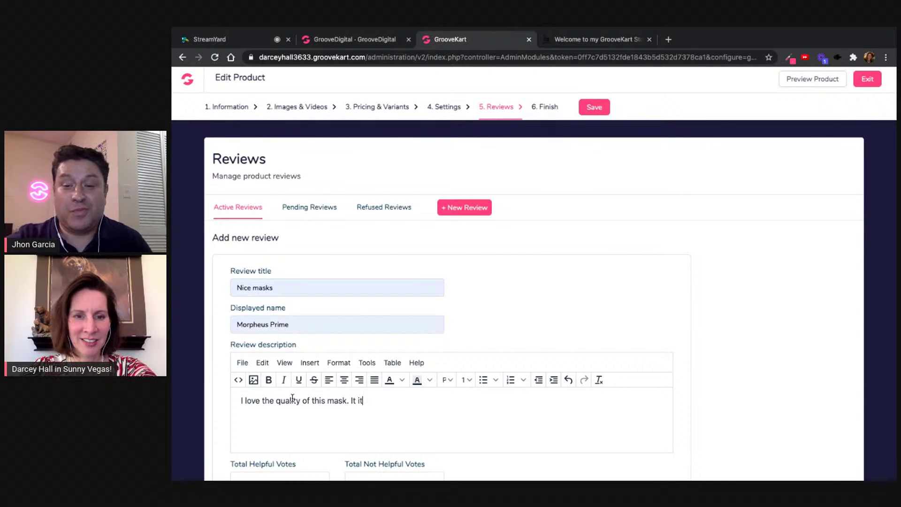
{"action": "key", "text": "BackSpace"}
{"action": "type", "text": "s"}
{"action": "type", "text": " la"}
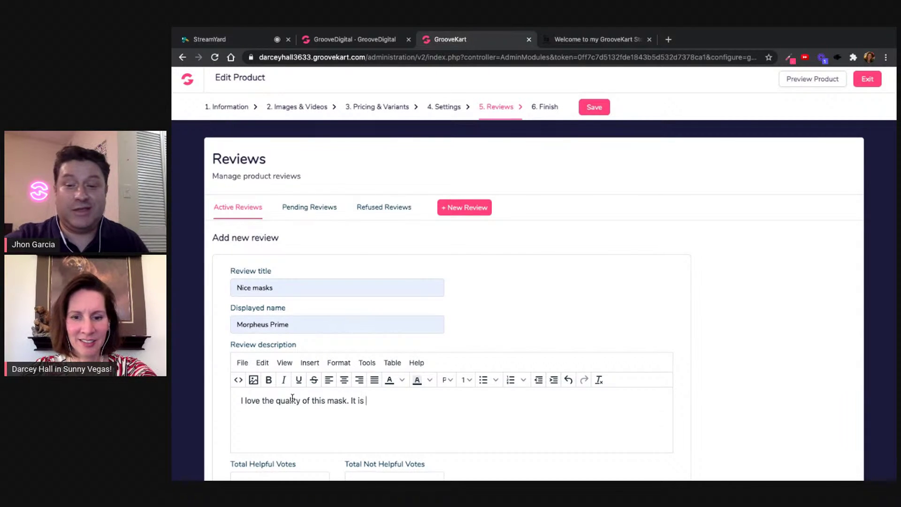
{"action": "type", "text": "t"}
{"action": "key", "text": "BackSpace"}
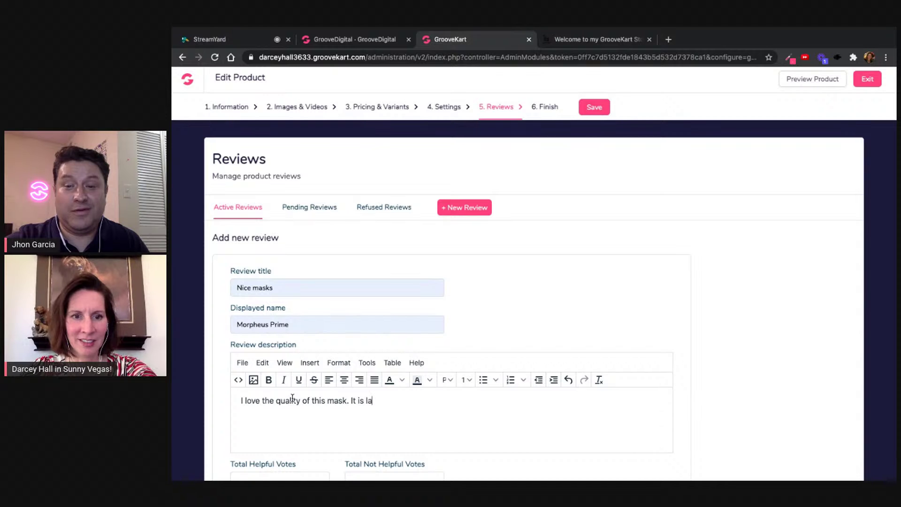
{"action": "type", "text": "yered"}
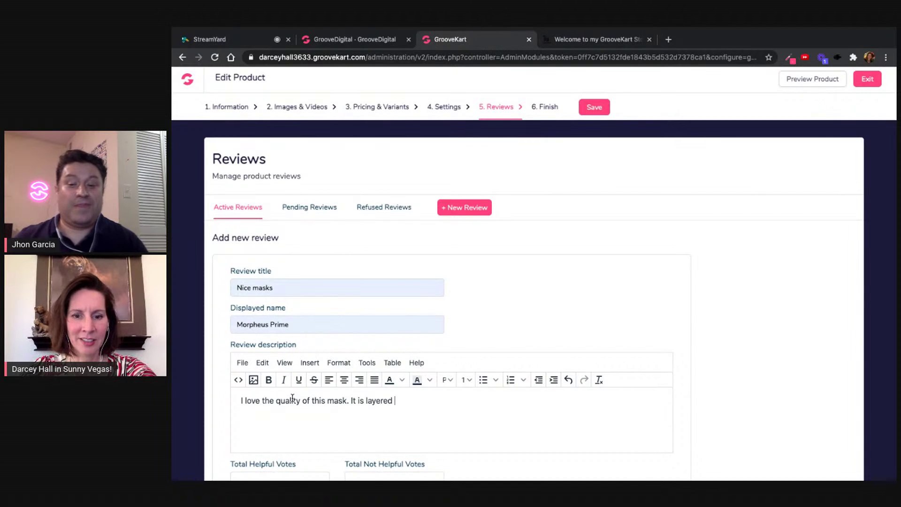
{"action": "key", "text": "BackSpace"}
{"action": "type", "text": ", but"}
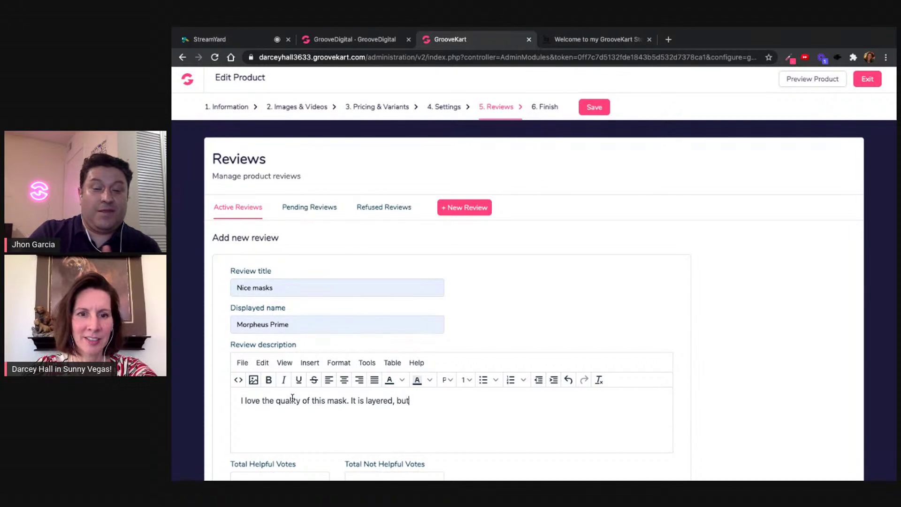
{"action": "type", "text": " light"}
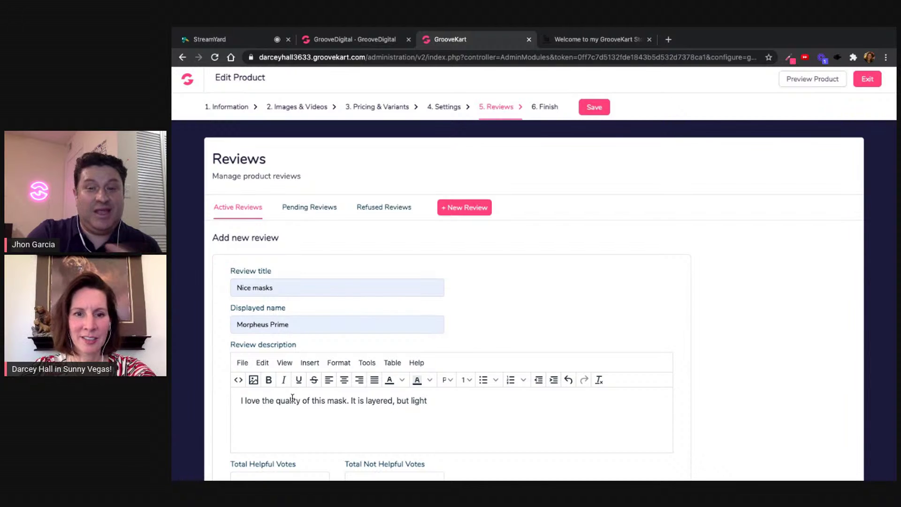
{"action": "type", "text": "."}
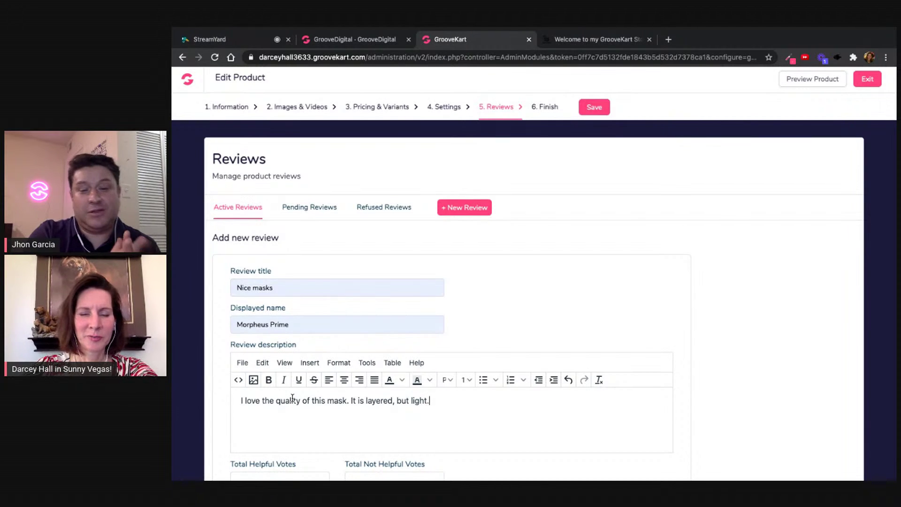
{"action": "key", "text": "BackSpace"}
{"action": "type", "text": ", and"}
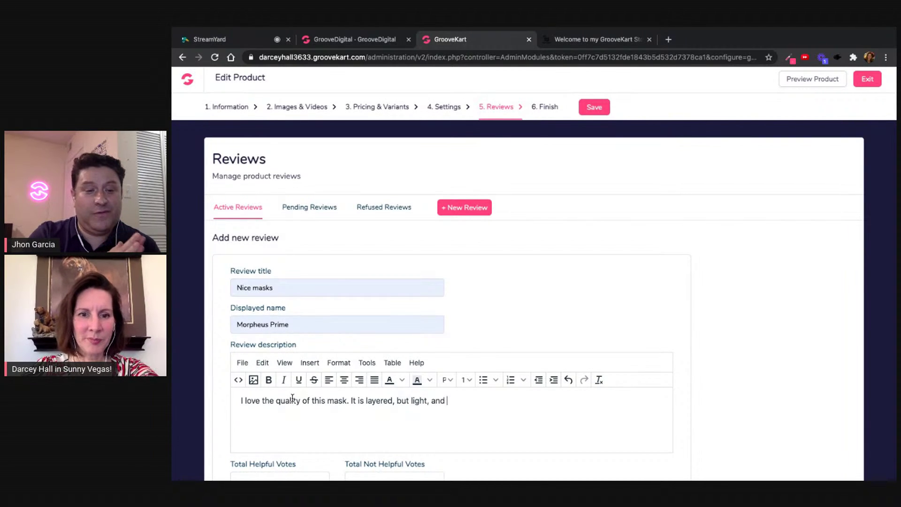
{"action": "key", "text": "BackSpace"}
{"action": "key", "text": "BackSpace"}
{"action": "key", "text": "BackSpace"}
{"action": "key", "text": "BackSpace"}
{"action": "key", "text": "BackSpace"}
{"action": "key", "text": "BackSpace"}
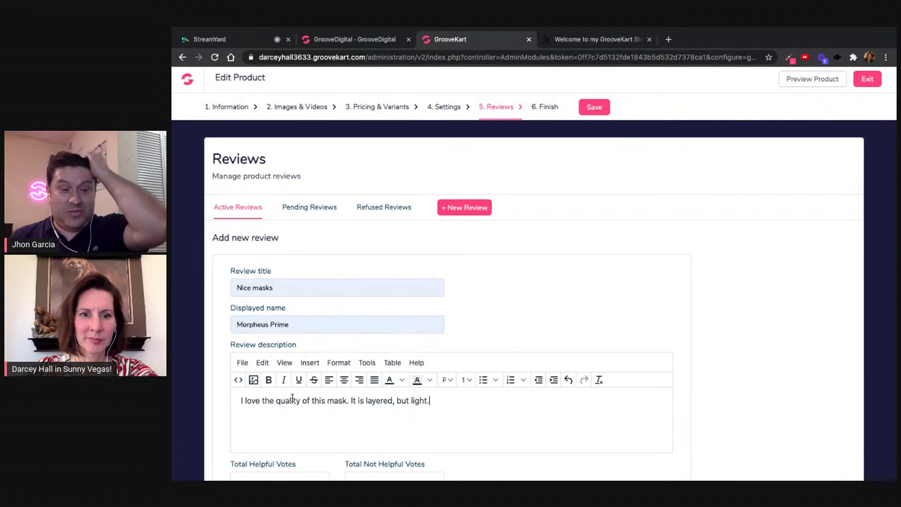
{"action": "type", "text": ". "}
- End the review description with "And, it's comfortable."
{"action": "type", "text": "And"}
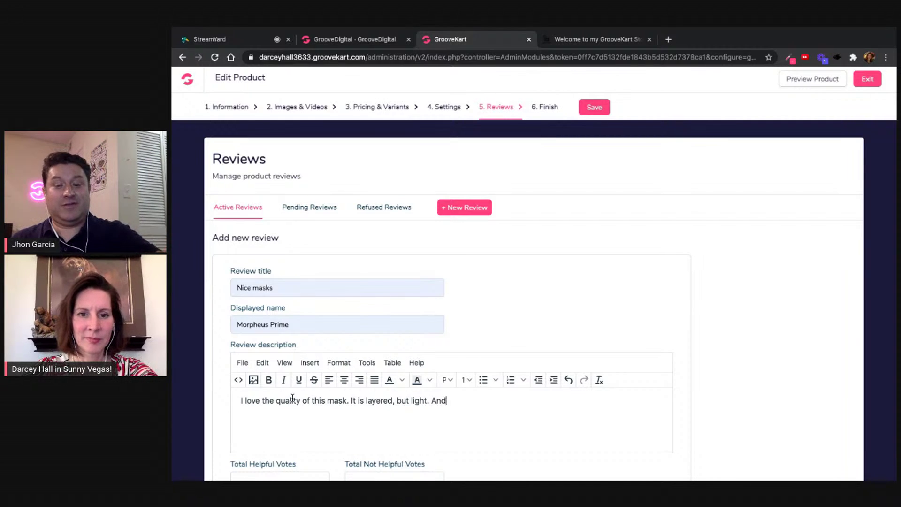
{"action": "type", "text": " it'"}
{"action": "key", "text": "BackSpace"}
{"action": "type", "text": ", it's comfortable."}
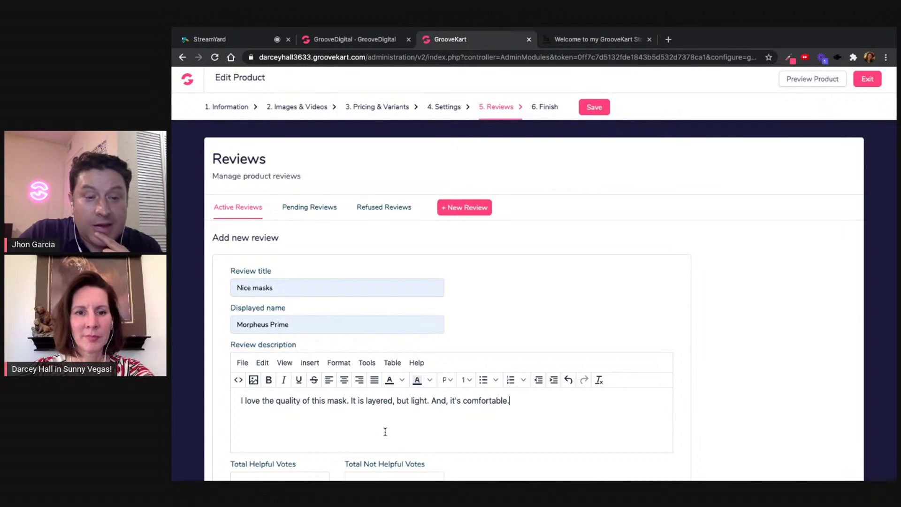
- Set the review's total helpful votes to 1 and its rating to Five stars, and try to save it
{"action": "scroll", "coordinate": [385, 434], "scroll_direction": "down", "scroll_amount": 2}
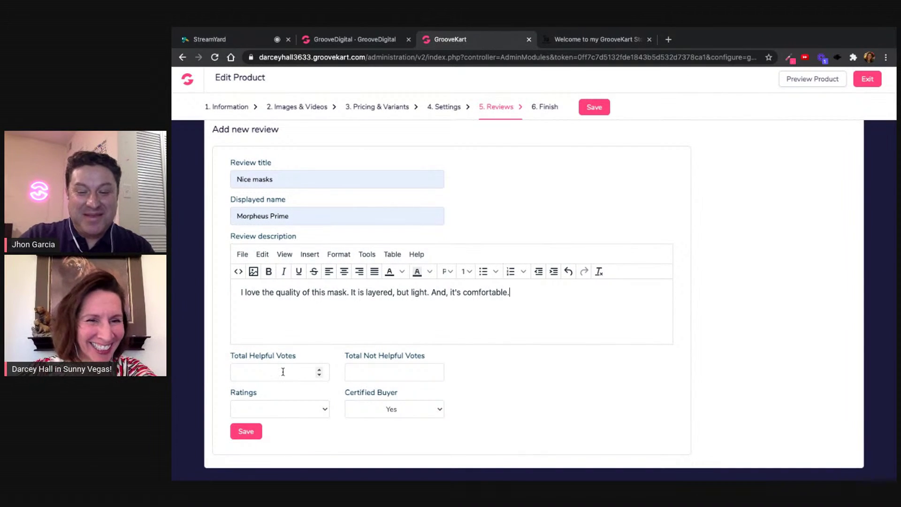
{"action": "left_click", "coordinate": [319, 369]}
{"action": "left_click", "coordinate": [290, 411]}
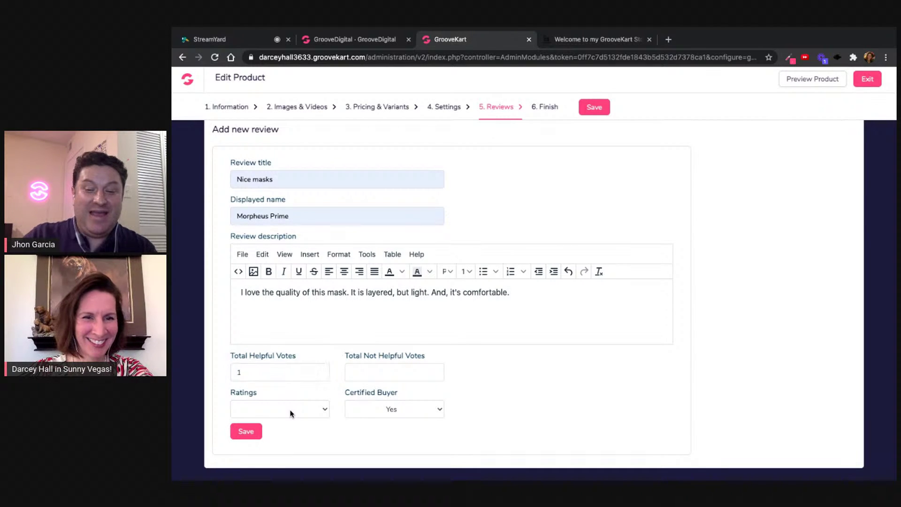
{"action": "left_click", "coordinate": [276, 453]}
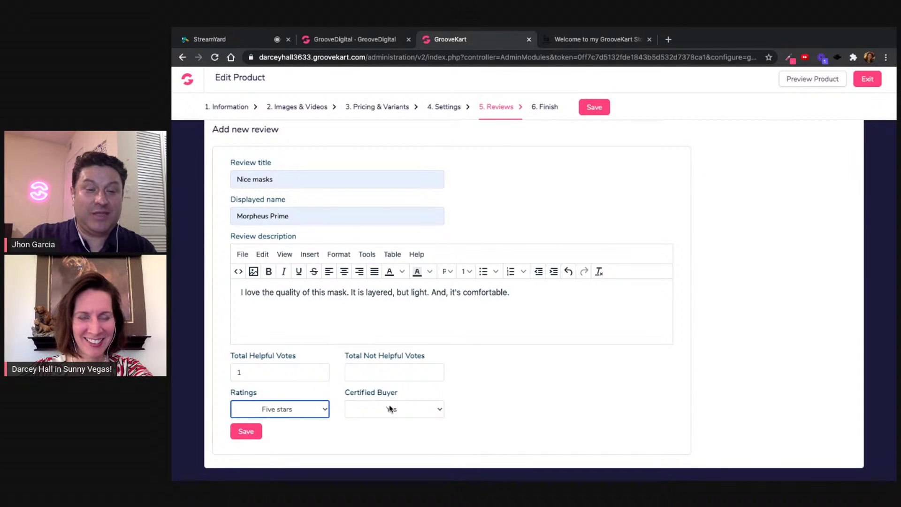
{"action": "left_click", "coordinate": [246, 431]}
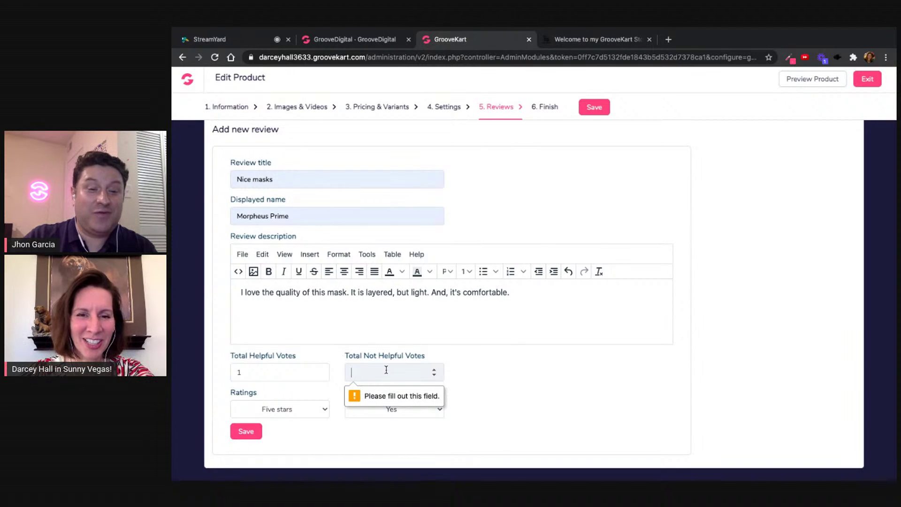
- Set the total not helpful votes to 0, keep Certified Buyer as Yes, and save the review
{"action": "left_click", "coordinate": [434, 370]}
{"action": "left_click", "coordinate": [433, 375]}
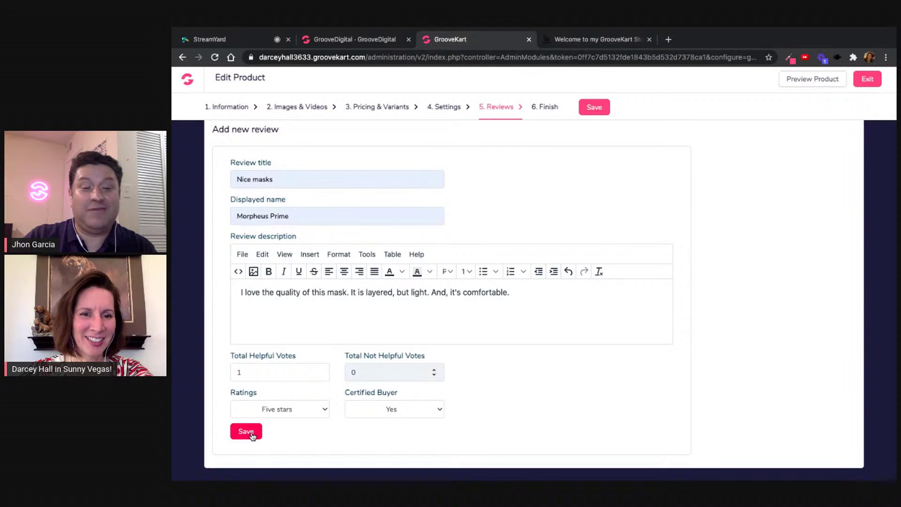
{"action": "left_click", "coordinate": [431, 409]}
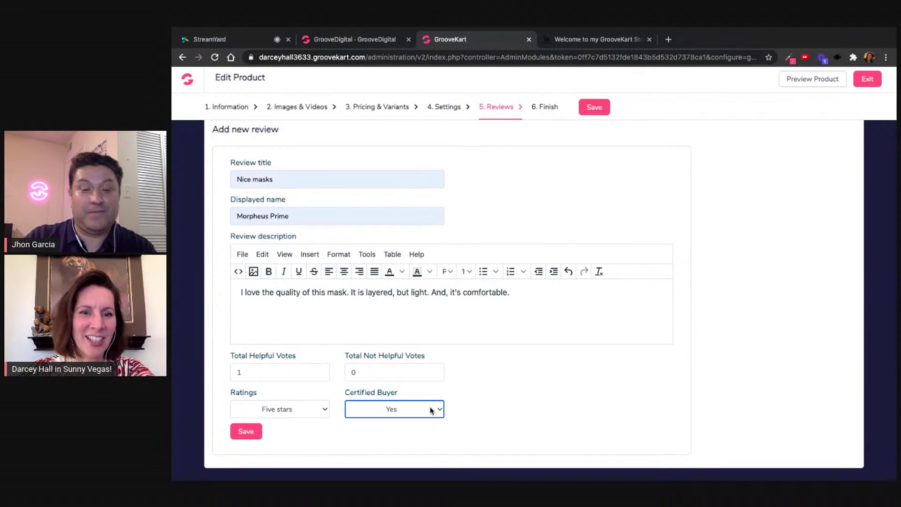
{"action": "left_click", "coordinate": [245, 435]}
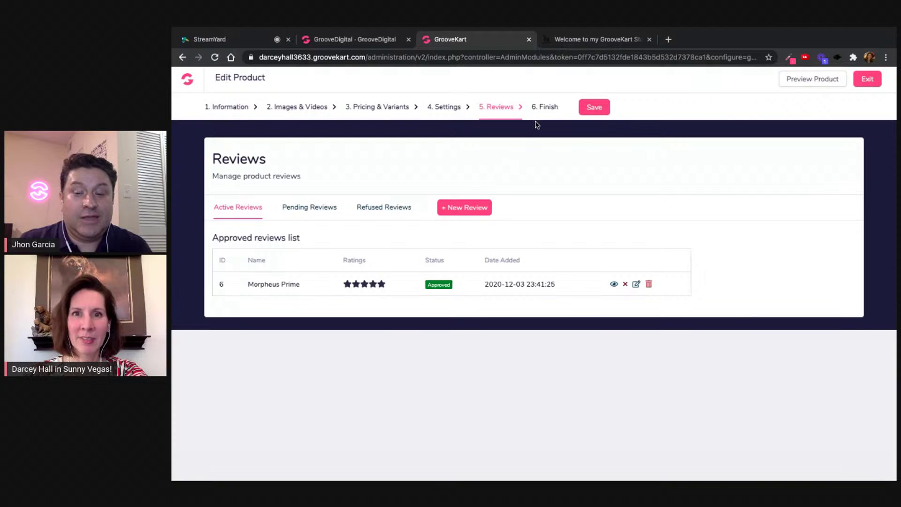
- In the product's final actions, enable displaying it on the website, keep its visibility as Everywhere, and save
{"action": "left_click", "coordinate": [548, 111]}
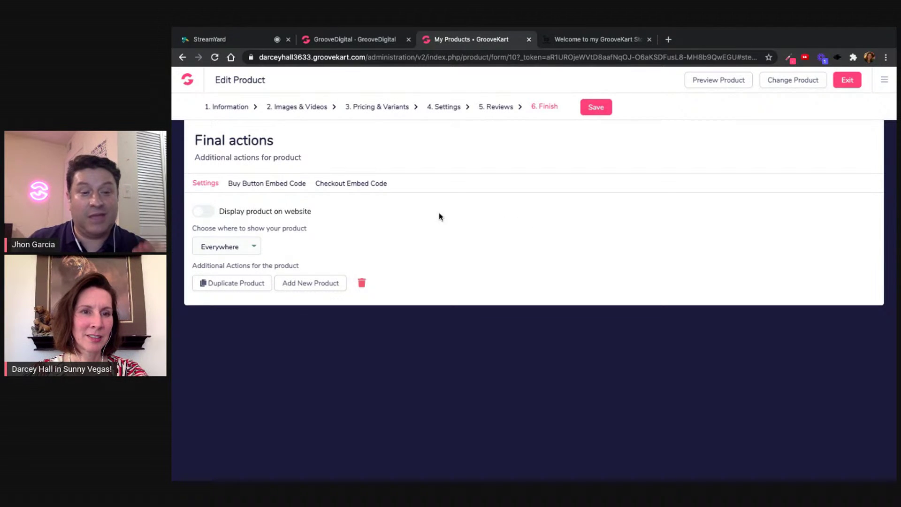
{"action": "left_click", "coordinate": [207, 213]}
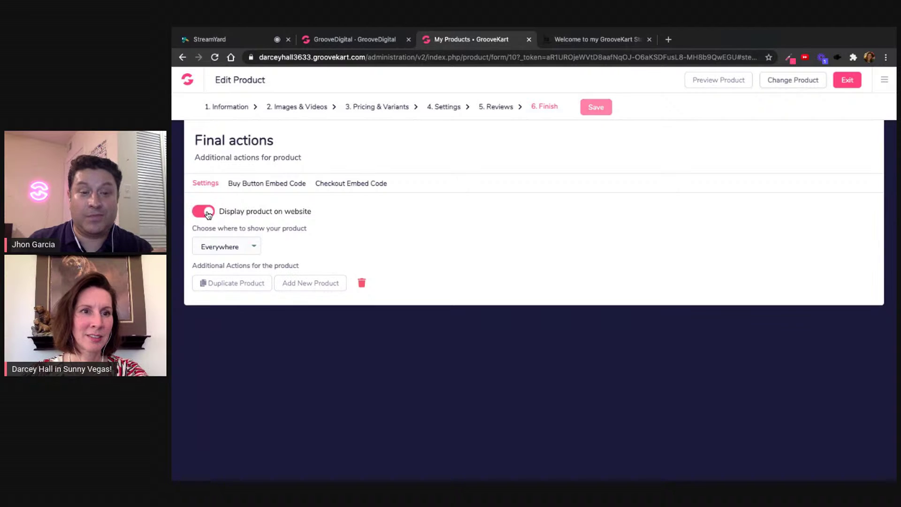
{"action": "left_click", "coordinate": [230, 248]}
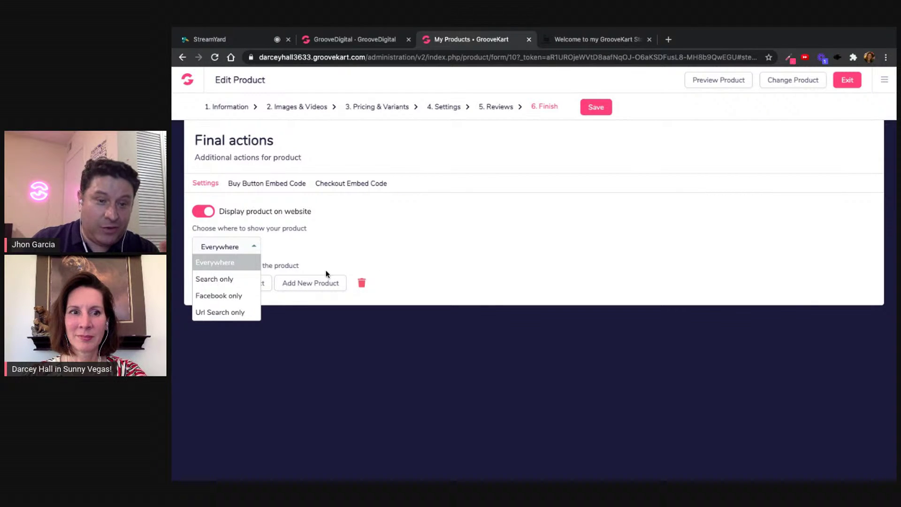
{"action": "left_click", "coordinate": [300, 249]}
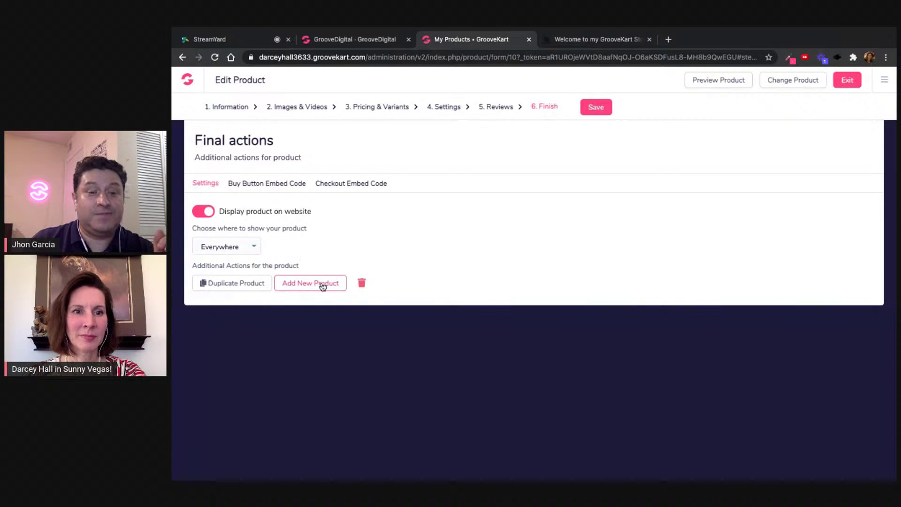
{"action": "left_click", "coordinate": [595, 108]}
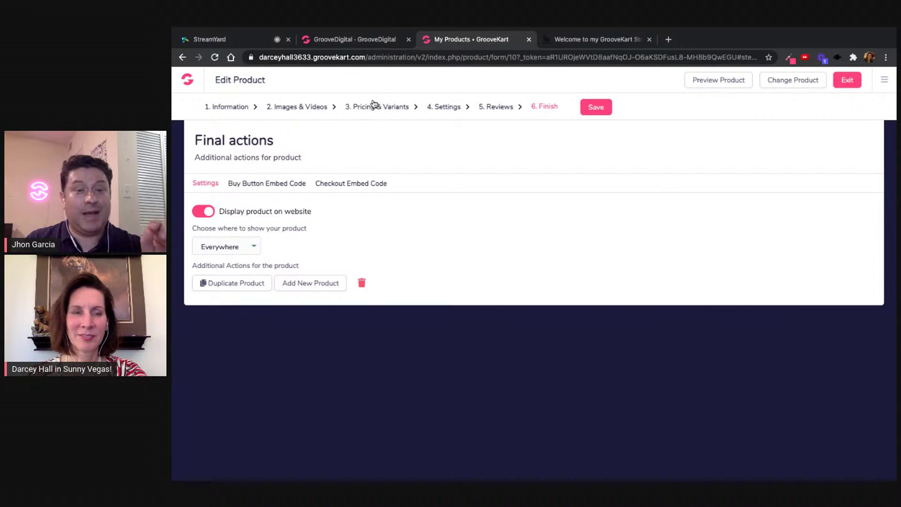
- Fill the product's summary description with the prepared mask copy beginning "This three-ply 100% cotton jersey face mask", replacing any draft text
{"action": "left_click", "coordinate": [230, 108]}
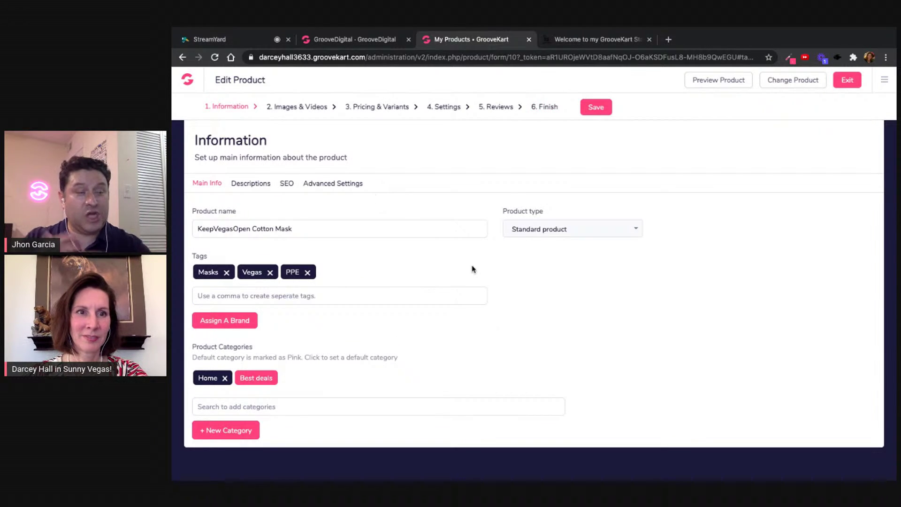
{"action": "scroll", "coordinate": [472, 269], "scroll_direction": "down", "scroll_amount": 1}
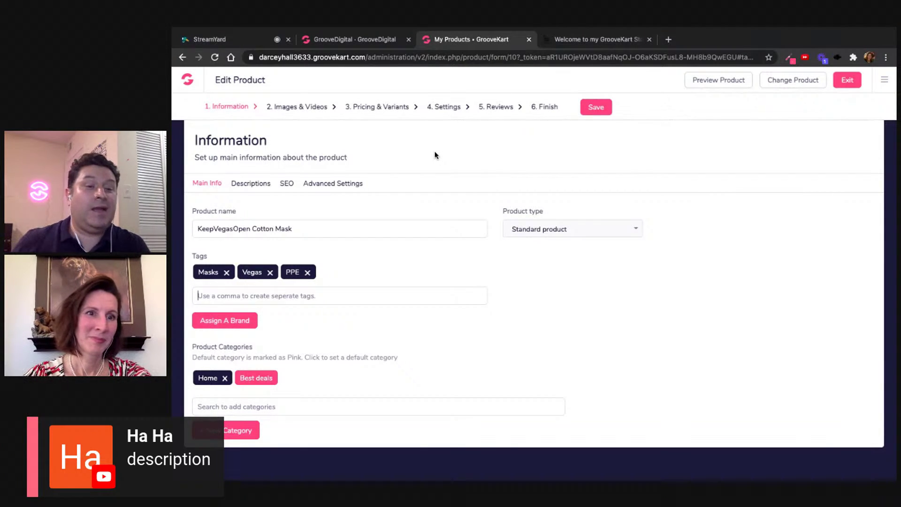
{"action": "left_click", "coordinate": [254, 185]}
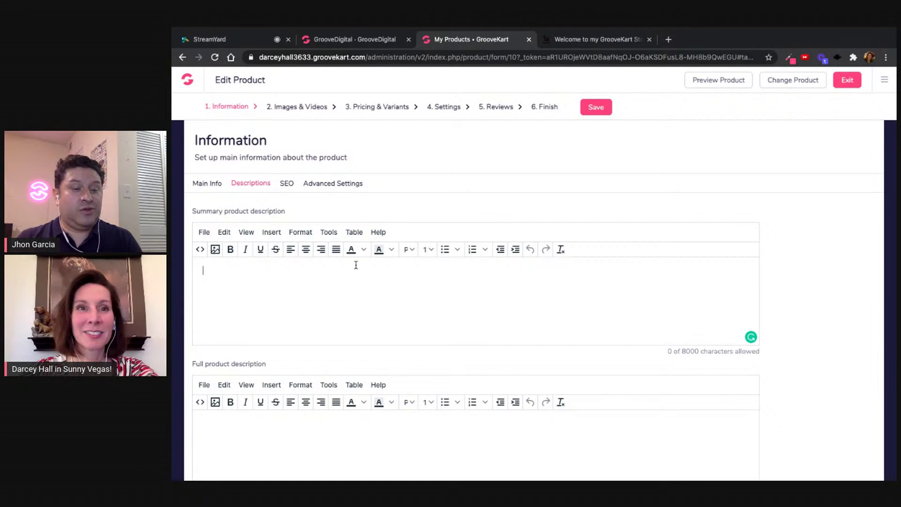
{"action": "left_click", "coordinate": [418, 290]}
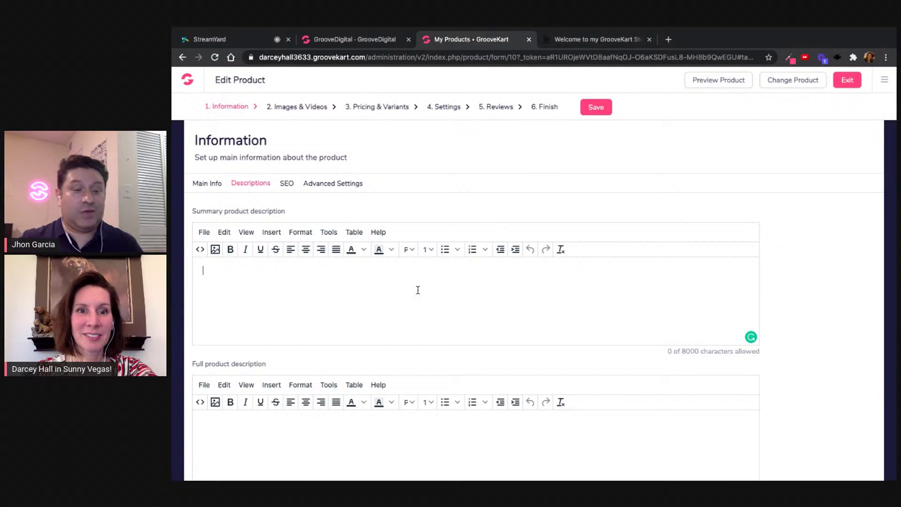
{"action": "type", "text": "This"}
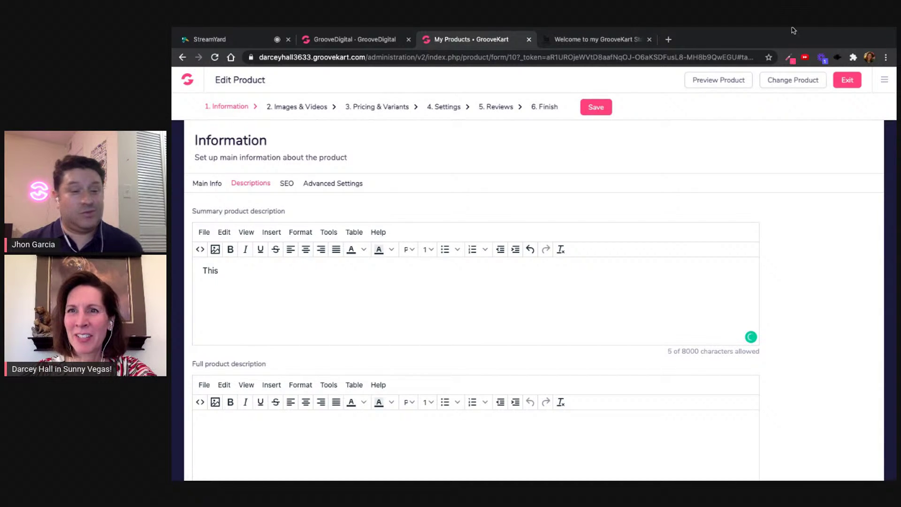
{"action": "mouse_move", "coordinate": [728, 31]}
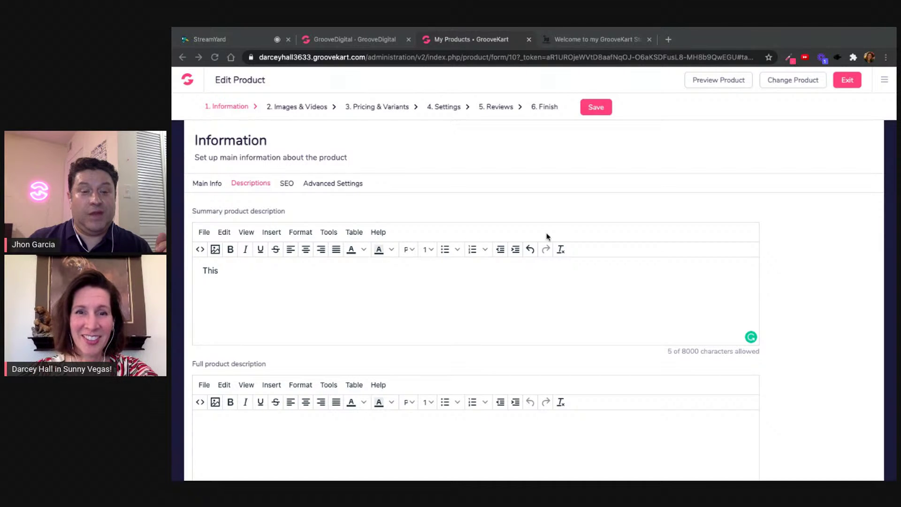
{"action": "left_click", "coordinate": [468, 278]}
{"action": "key", "text": "ctrl+a"}
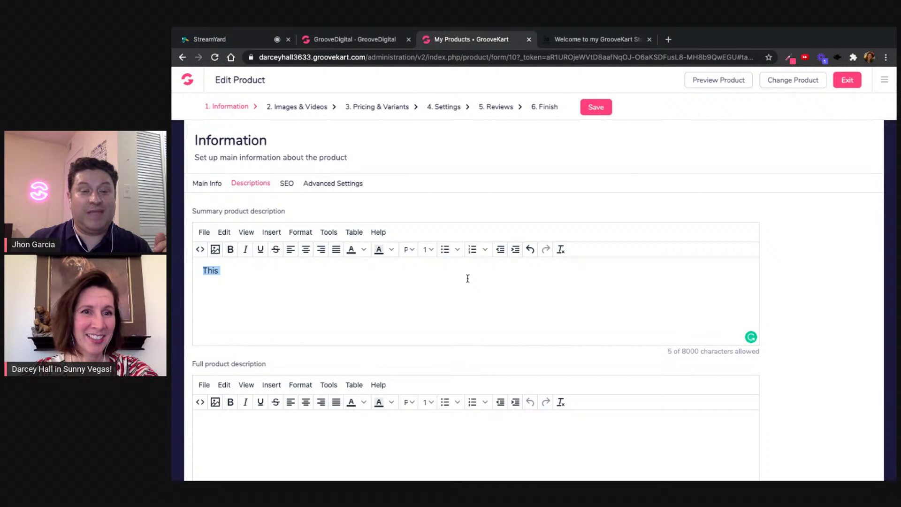
{"action": "key", "text": "ctrl+v"}
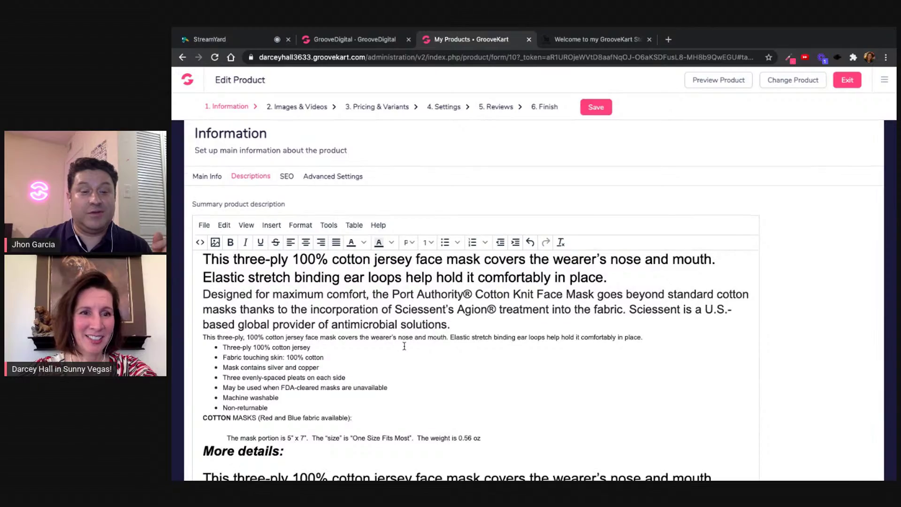
- Cut everything from "More details:" to the end out of the summary product description
{"action": "scroll", "coordinate": [404, 346], "scroll_direction": "down", "scroll_amount": 9}
{"action": "scroll", "coordinate": [404, 348], "scroll_direction": "up", "scroll_amount": 2}
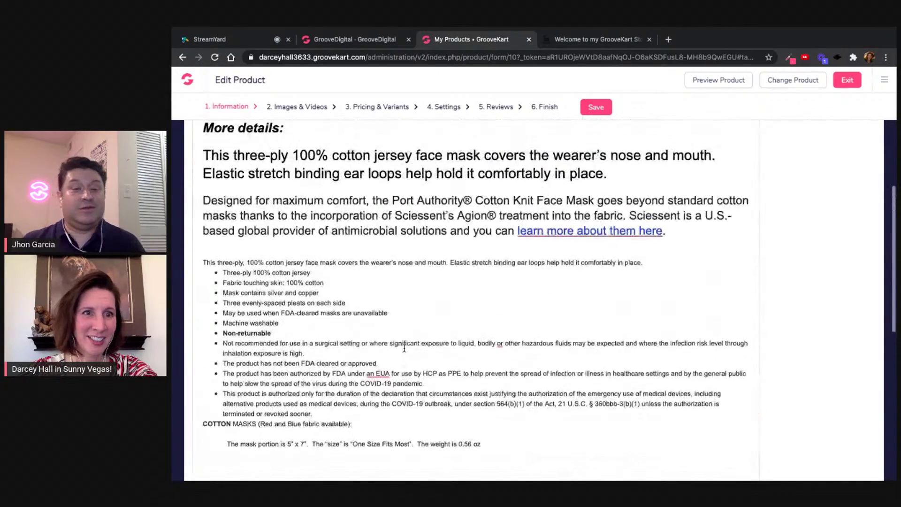
{"action": "scroll", "coordinate": [403, 348], "scroll_direction": "up", "scroll_amount": 1}
{"action": "left_click_drag", "start_coordinate": [203, 172], "coordinate": [413, 287]}
{"action": "scroll", "coordinate": [413, 287], "scroll_direction": "down", "scroll_amount": 6}
{"action": "scroll", "coordinate": [413, 288], "scroll_direction": "down", "scroll_amount": 3}
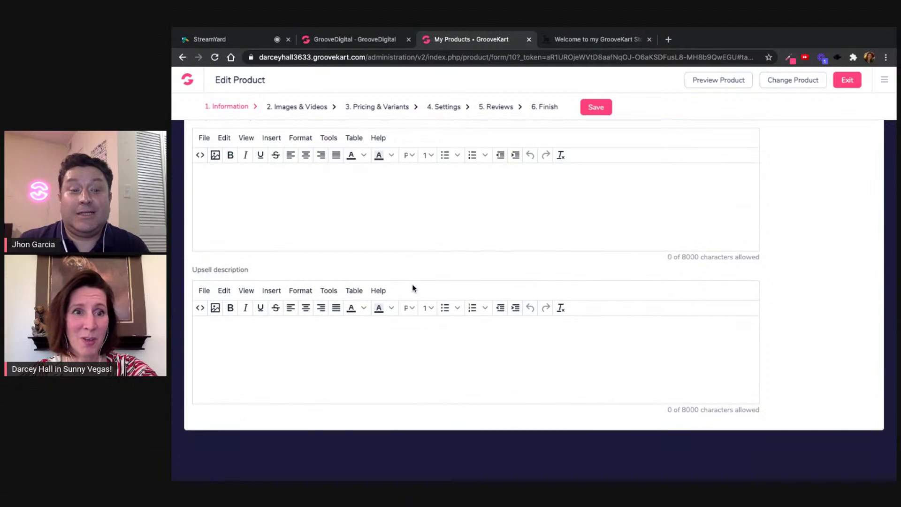
- Paste the cut "More details:" section into the upsell description
{"action": "left_click", "coordinate": [282, 337]}
{"action": "key", "text": "ctrl+v"}
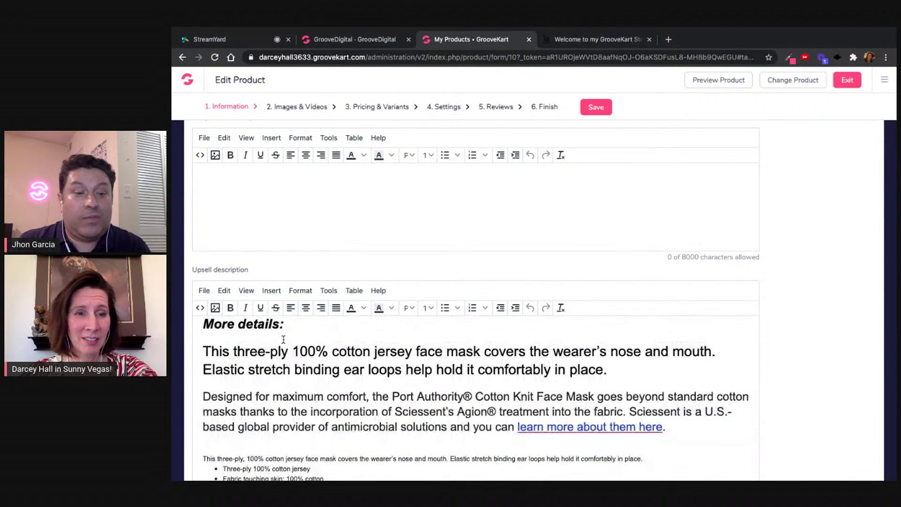
{"action": "scroll", "coordinate": [302, 217], "scroll_direction": "up", "scroll_amount": 7}
- Paste the "More details:" section into the full product description
{"action": "scroll", "coordinate": [307, 200], "scroll_direction": "down", "scroll_amount": 4}
{"action": "scroll", "coordinate": [307, 199], "scroll_direction": "down", "scroll_amount": 2}
{"action": "scroll", "coordinate": [307, 199], "scroll_direction": "up", "scroll_amount": 1}
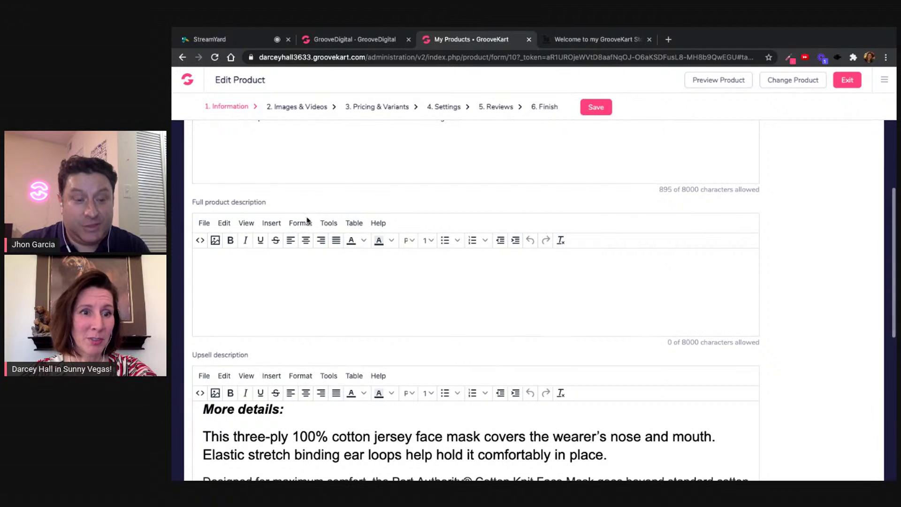
{"action": "left_click", "coordinate": [240, 285]}
{"action": "key", "text": "ctrl+v"}
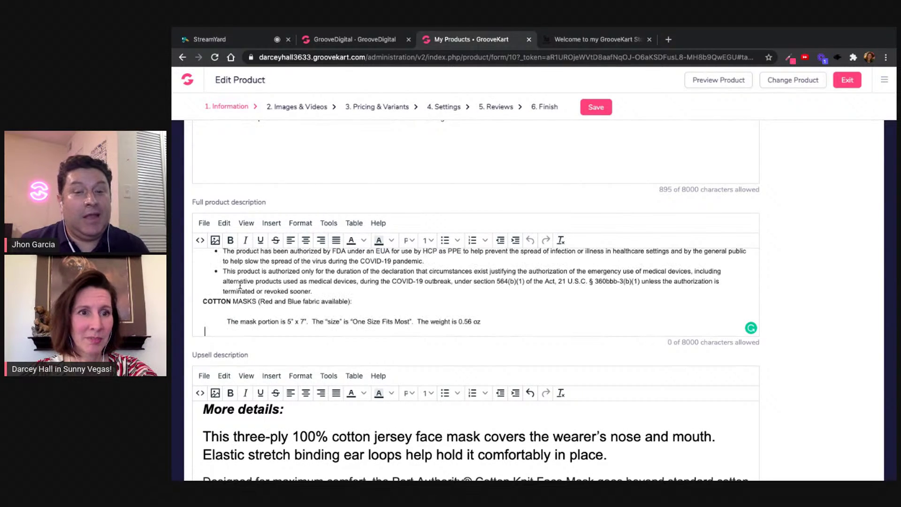
- Clear all the text from the upsell description
{"action": "scroll", "coordinate": [254, 319], "scroll_direction": "down", "scroll_amount": 5}
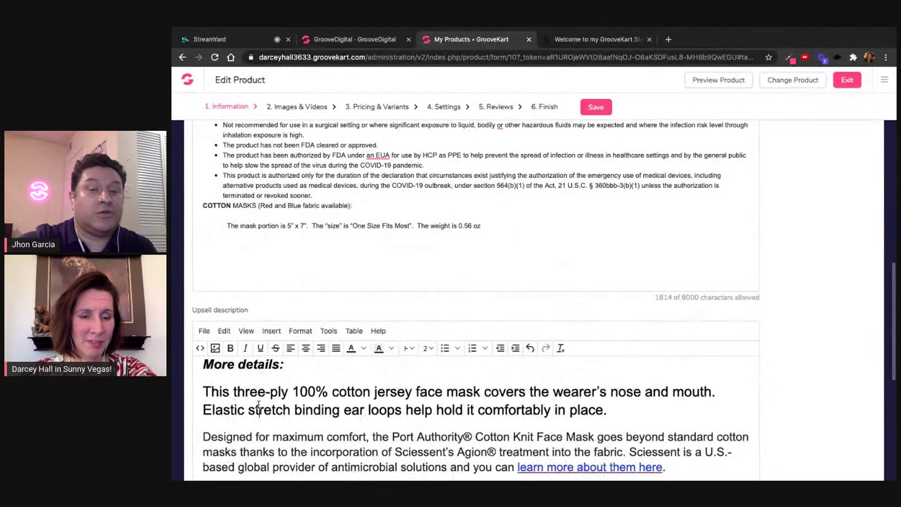
{"action": "key", "text": "ctrl+a"}
{"action": "key", "text": "Delete"}
- Move the summary text from "Designed for maximum comfort" onward into the full product description, replacing its "More details:" heading
{"action": "scroll", "coordinate": [401, 235], "scroll_direction": "up", "scroll_amount": 15}
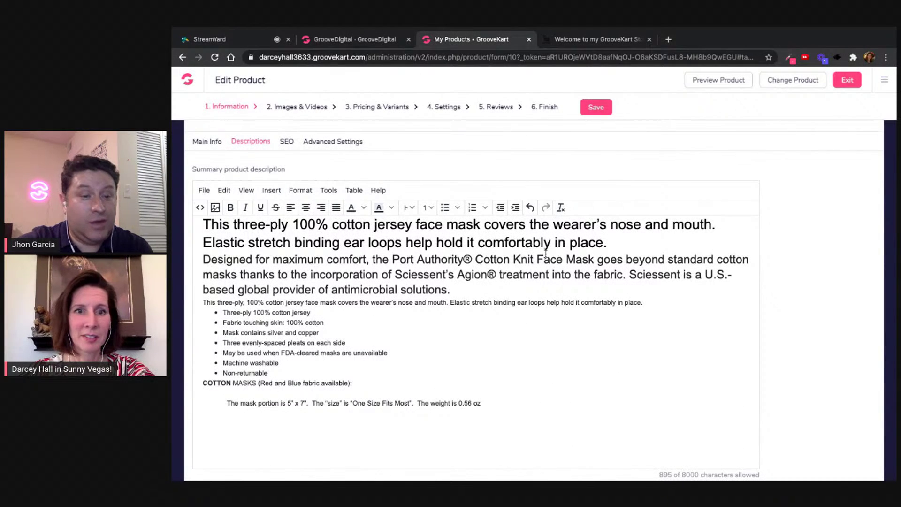
{"action": "left_click_drag", "start_coordinate": [207, 263], "coordinate": [441, 431]}
{"action": "key", "text": "ctrl+c"}
{"action": "key", "text": "BackSpace"}
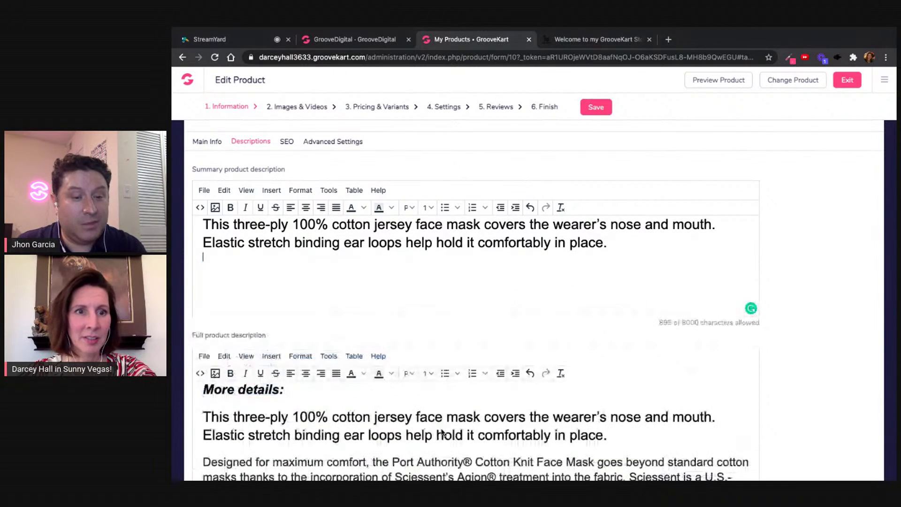
{"action": "triple_click", "coordinate": [203, 387]}
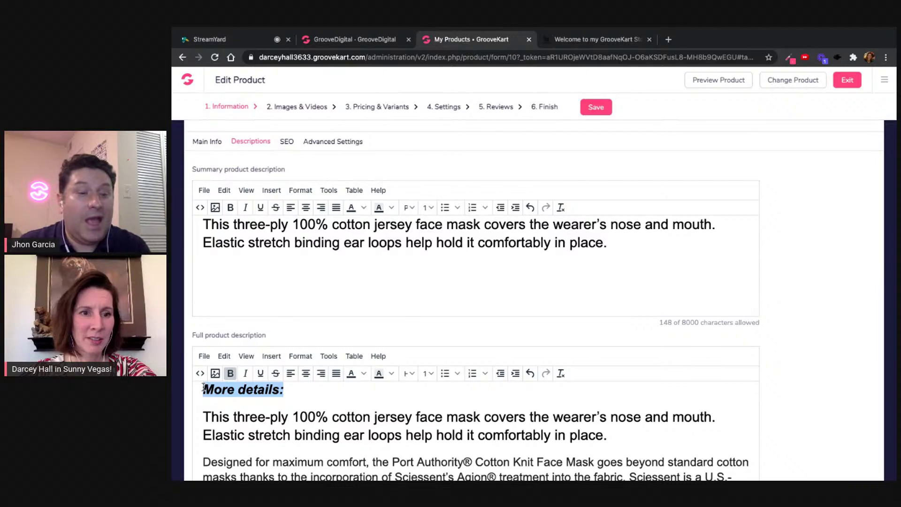
{"action": "key", "text": "ctrl+v"}
- Delete the repeated mask copy that follows the first mask weight line in the full product description
{"action": "scroll", "coordinate": [255, 391], "scroll_direction": "down", "scroll_amount": 4}
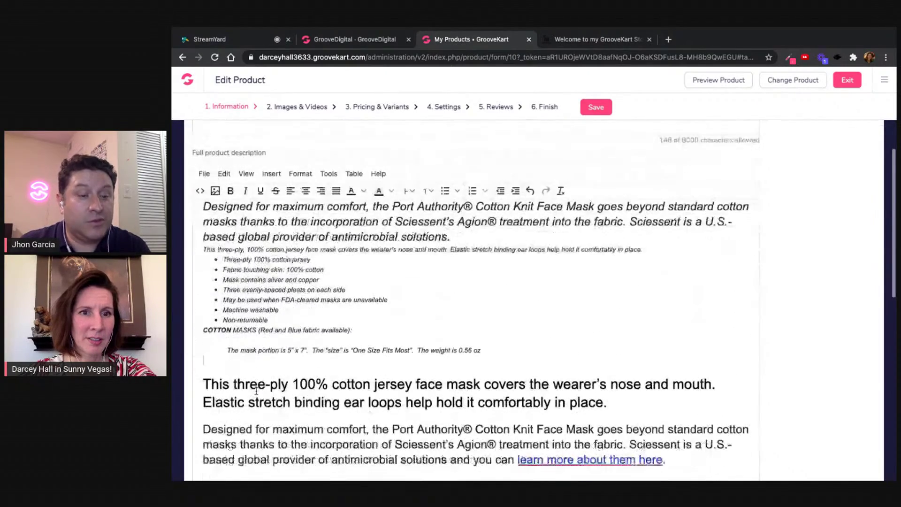
{"action": "scroll", "coordinate": [256, 391], "scroll_direction": "down", "scroll_amount": 2}
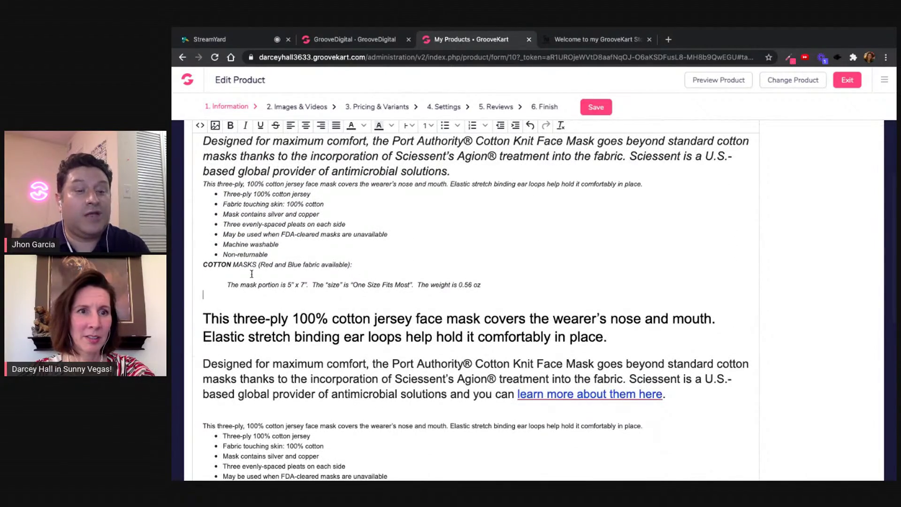
{"action": "scroll", "coordinate": [258, 330], "scroll_direction": "down", "scroll_amount": 1}
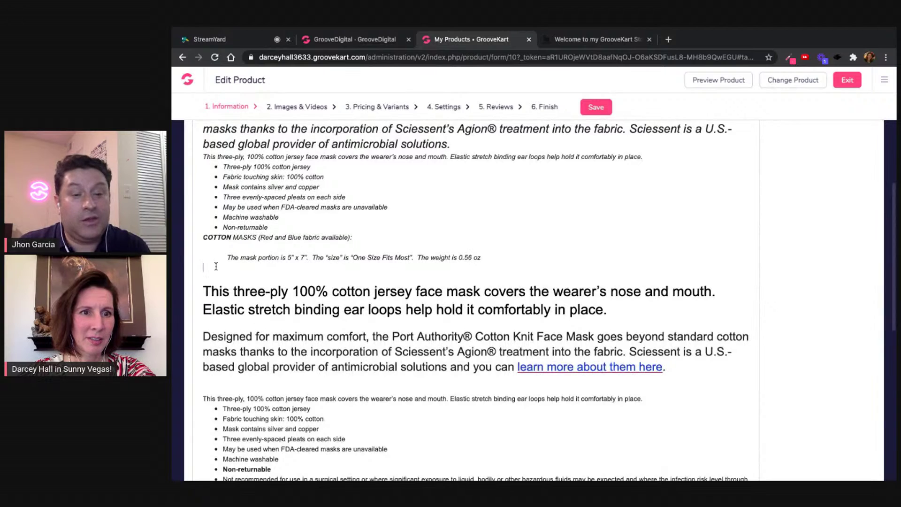
{"action": "left_click_drag", "start_coordinate": [215, 269], "coordinate": [261, 427]}
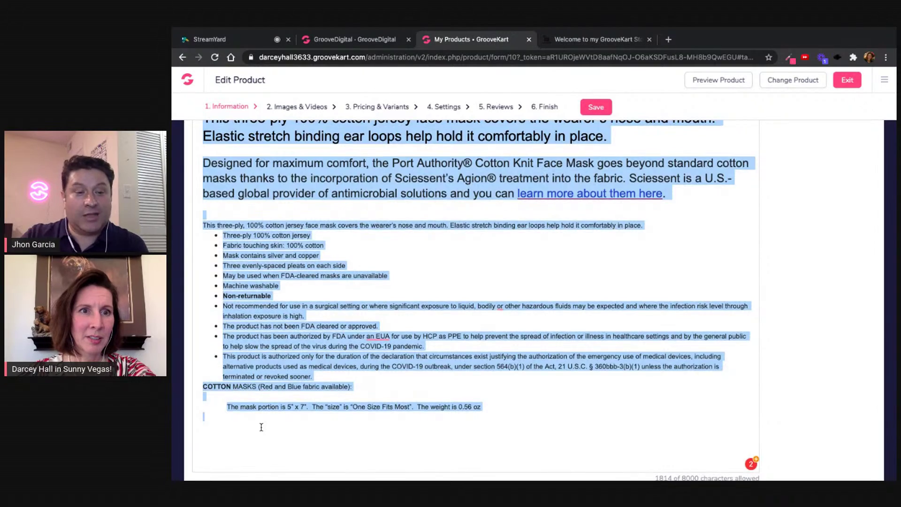
{"action": "scroll", "coordinate": [262, 427], "scroll_direction": "down", "scroll_amount": 5}
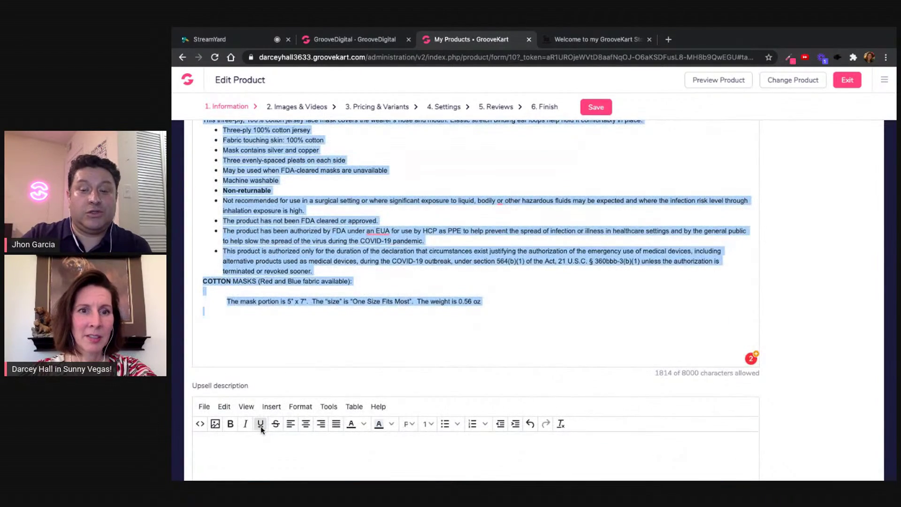
{"action": "key", "text": "super+v"}
{"action": "key", "text": "BackSpace"}
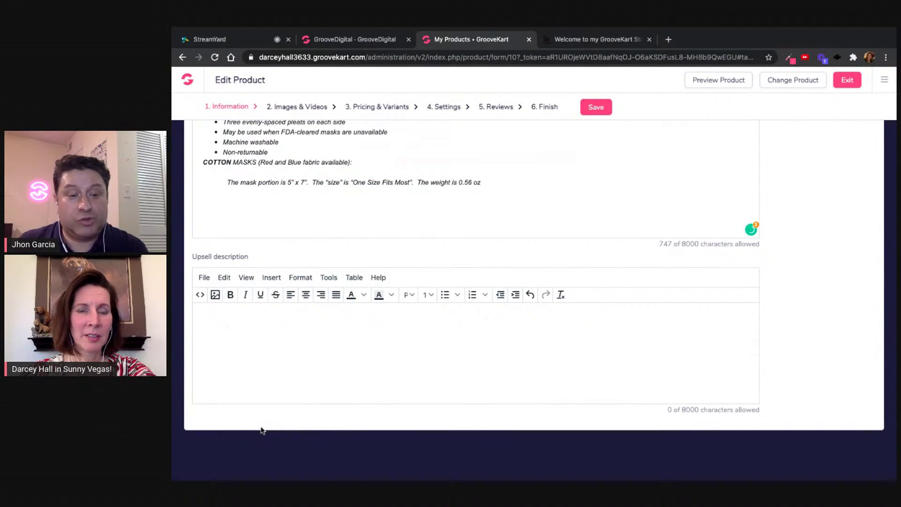
- Insert a blank line after the paragraph ending "antimicrobial solutions." in the full product description
{"action": "scroll", "coordinate": [423, 287], "scroll_direction": "up", "scroll_amount": 8}
{"action": "scroll", "coordinate": [423, 286], "scroll_direction": "down", "scroll_amount": 3}
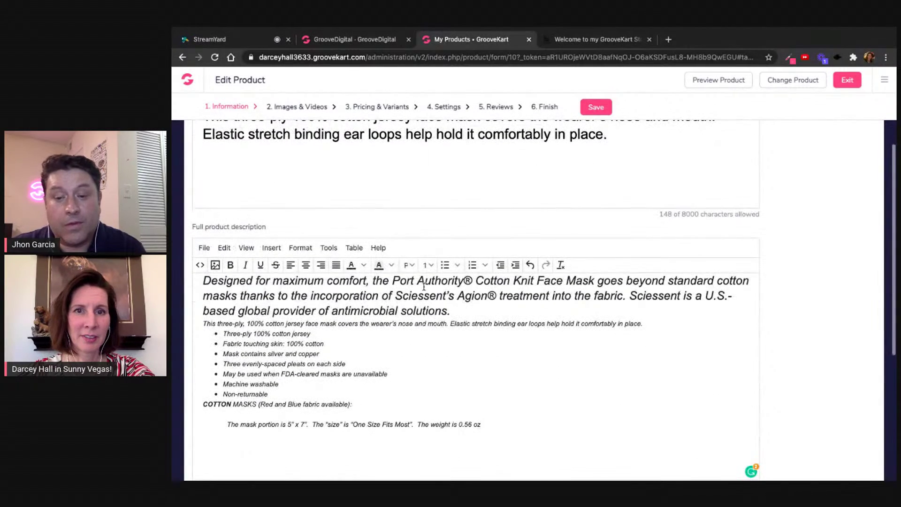
{"action": "scroll", "coordinate": [476, 373], "scroll_direction": "down", "scroll_amount": 1}
{"action": "left_click", "coordinate": [462, 301]}
{"action": "key", "text": "Return"}
- Try adding a line after the "Non-returnable" bullet in the full product description, and remove it
{"action": "left_click", "coordinate": [374, 409]}
{"action": "key", "text": "Up"}
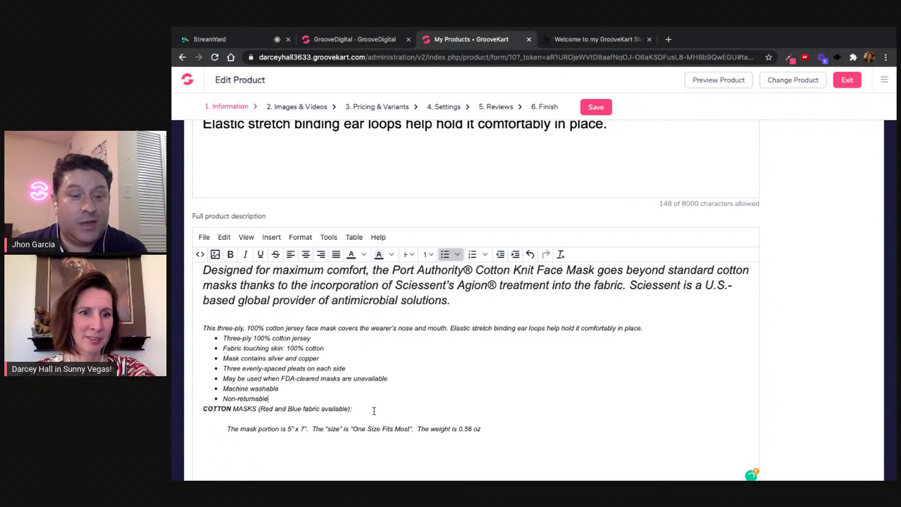
{"action": "key", "text": "Return"}
{"action": "key", "text": "BackSpace"}
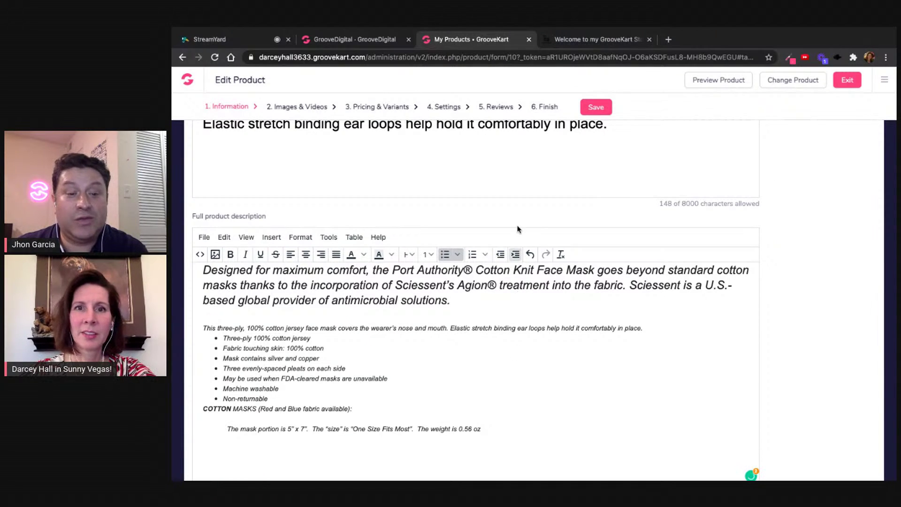
- Copy the two-sentence summary product description into the SEO meta description
{"action": "scroll", "coordinate": [517, 221], "scroll_direction": "up", "scroll_amount": 4}
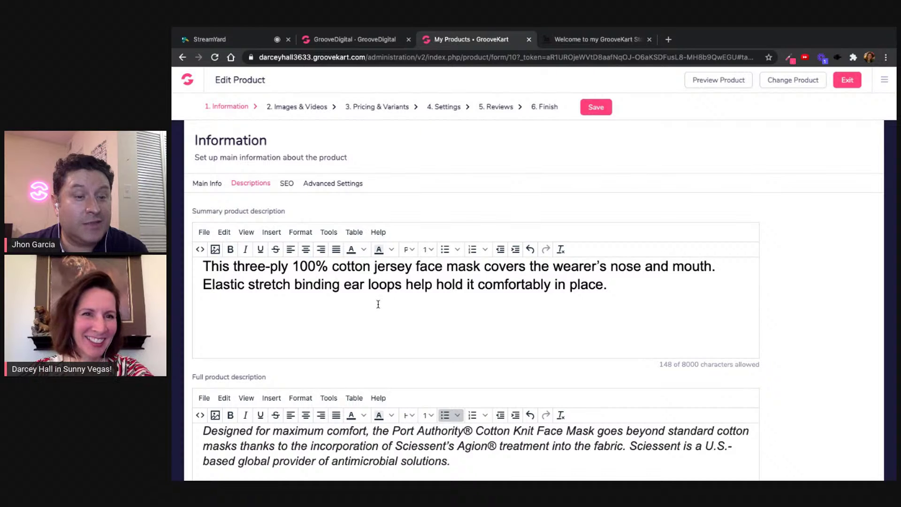
{"action": "left_click", "coordinate": [287, 184]}
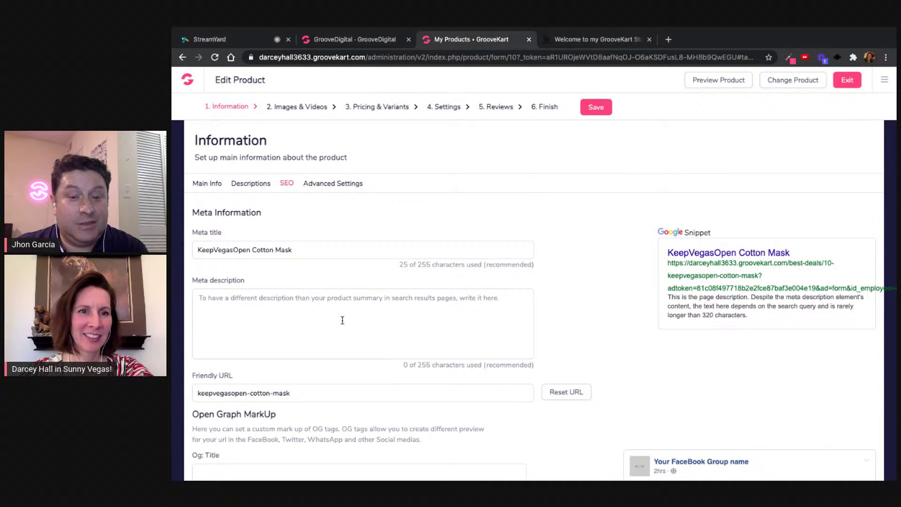
{"action": "double_click", "coordinate": [265, 248]}
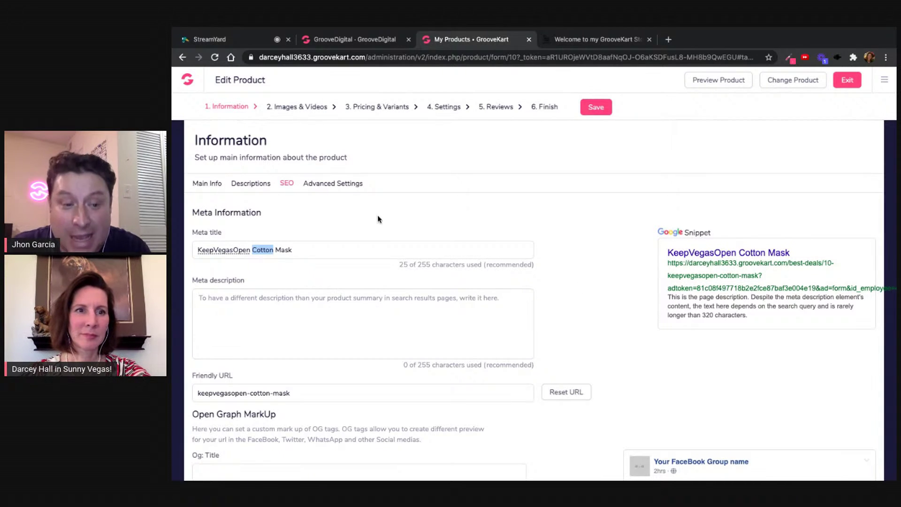
{"action": "left_click", "coordinate": [258, 184]}
{"action": "triple_click", "coordinate": [300, 276]}
{"action": "key", "text": "ctrl+c"}
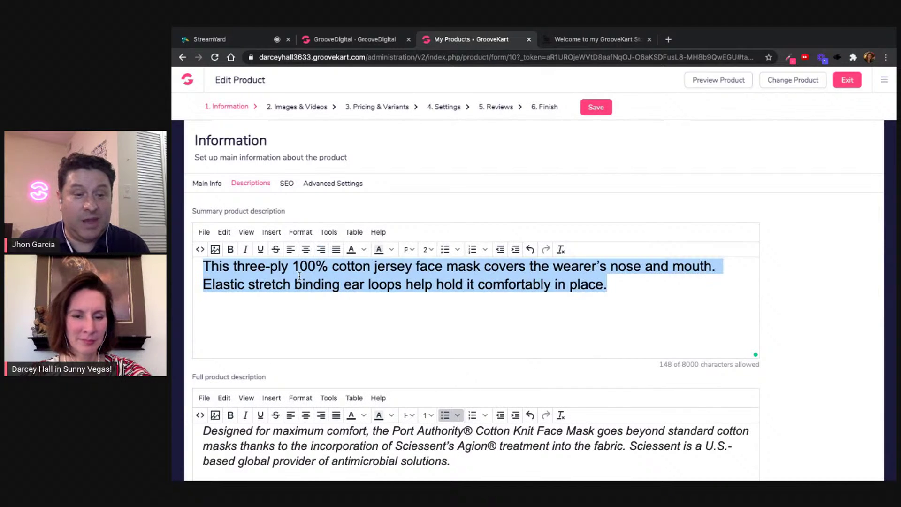
{"action": "left_click", "coordinate": [286, 184]}
{"action": "left_click", "coordinate": [261, 311]}
{"action": "key", "text": "ctrl+v"}
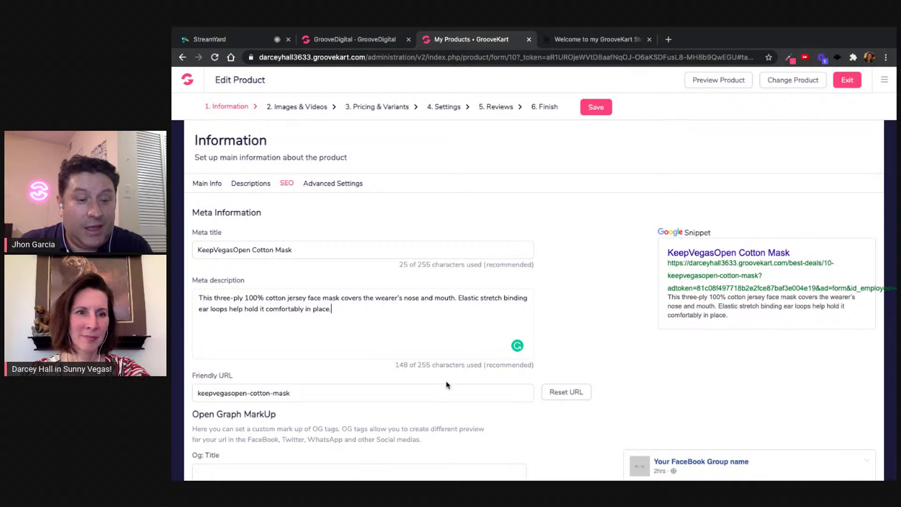
{"action": "scroll", "coordinate": [447, 385], "scroll_direction": "down", "scroll_amount": 1}
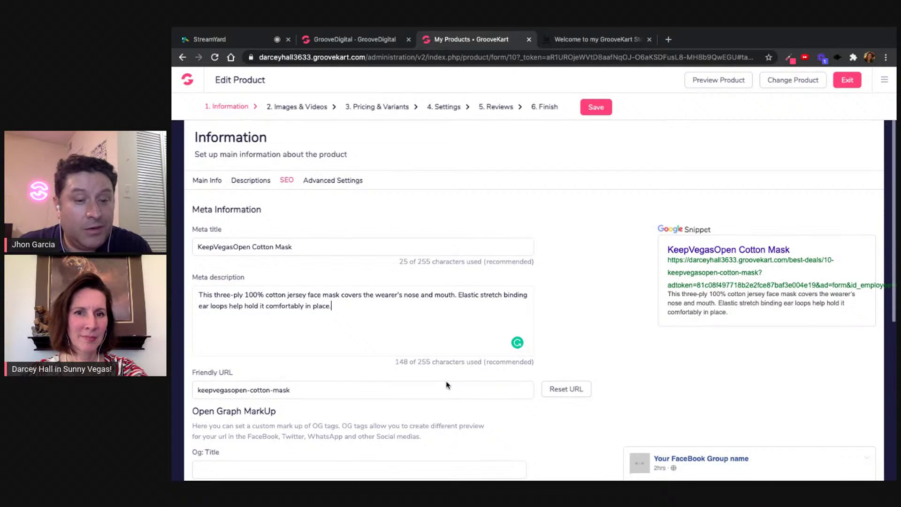
{"action": "scroll", "coordinate": [447, 384], "scroll_direction": "up", "scroll_amount": 1}
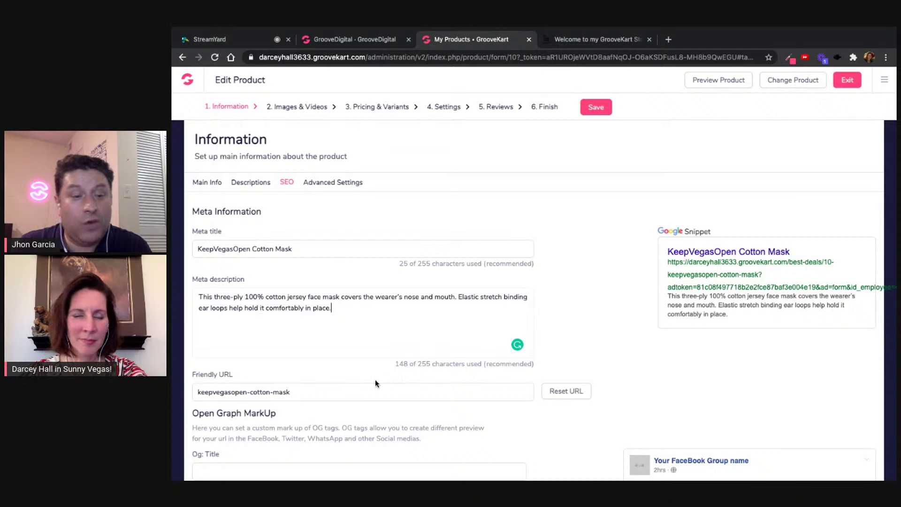
- Try a hyphen between "KeepVegasOpen" and "Cotton Mask" in the SEO meta title, and remove it
{"action": "left_click", "coordinate": [253, 249]}
{"action": "type", "text": "-"}
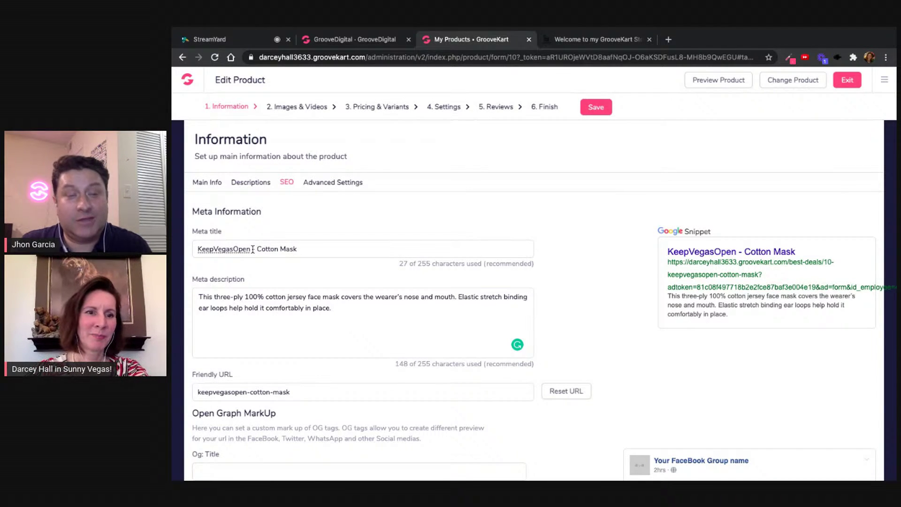
{"action": "key", "text": "BackSpace"}
{"action": "key", "text": "BackSpace"}
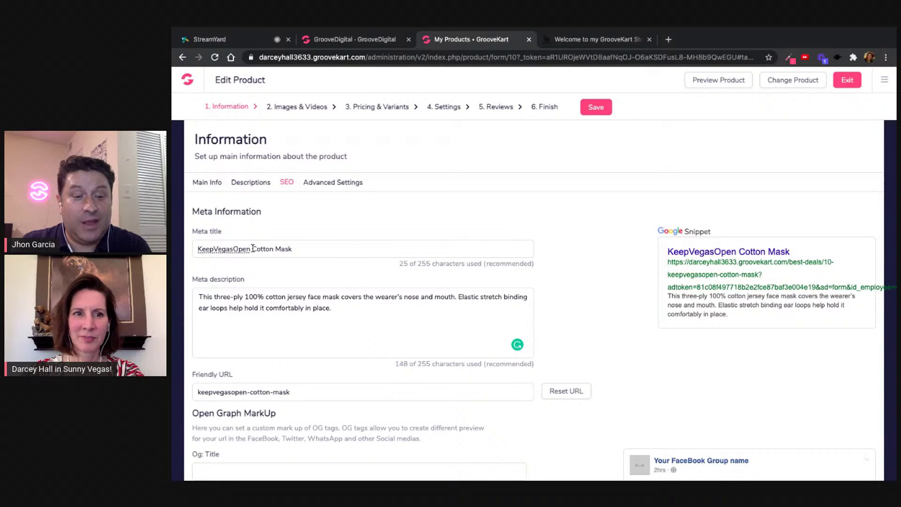
- Try the SEO meta title as "KeepVegasOpen - Cotton Mask", and restore it without the hyphen
{"action": "type", "text": "-"}
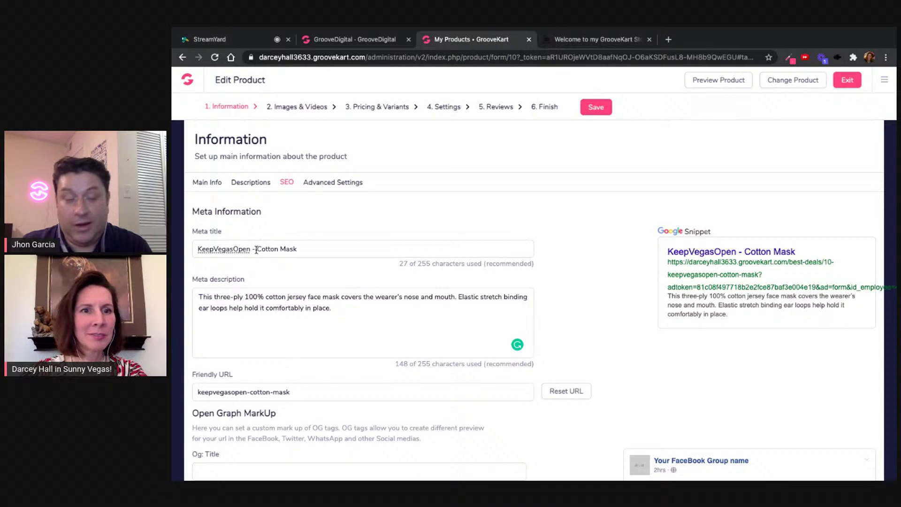
{"action": "key", "text": "BackSpace"}
{"action": "key", "text": "BackSpace"}
{"action": "left_click", "coordinate": [296, 314]}
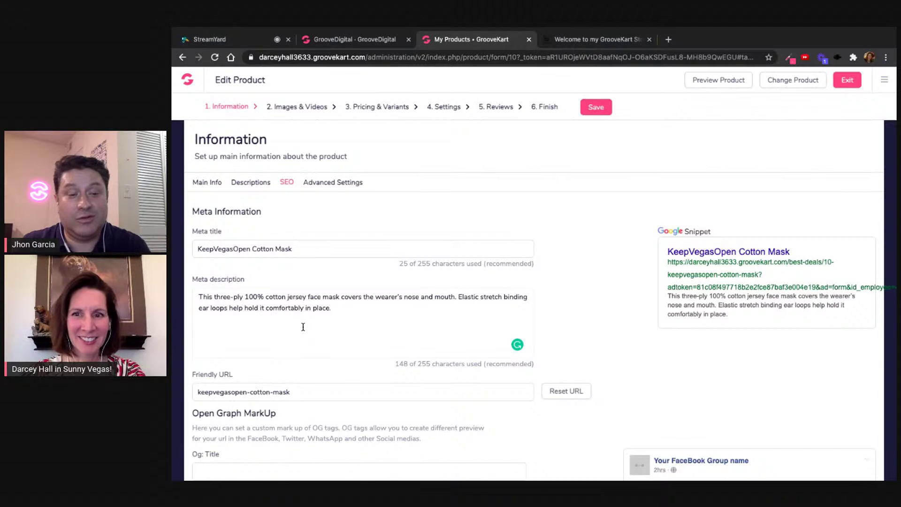
- Examine the friendly URL, the Open Graph fields and the Google and Facebook previews in the SEO settings
{"action": "scroll", "coordinate": [303, 327], "scroll_direction": "down", "scroll_amount": 3}
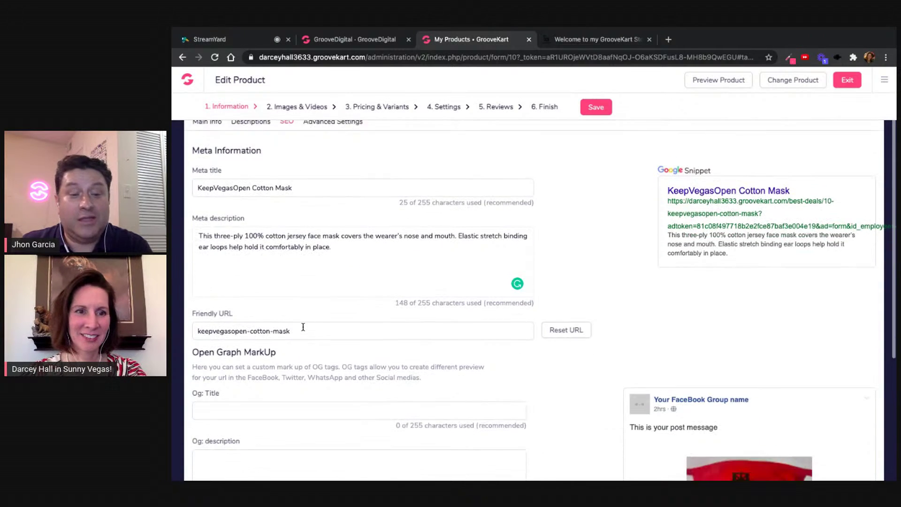
{"action": "scroll", "coordinate": [303, 329], "scroll_direction": "down", "scroll_amount": 3}
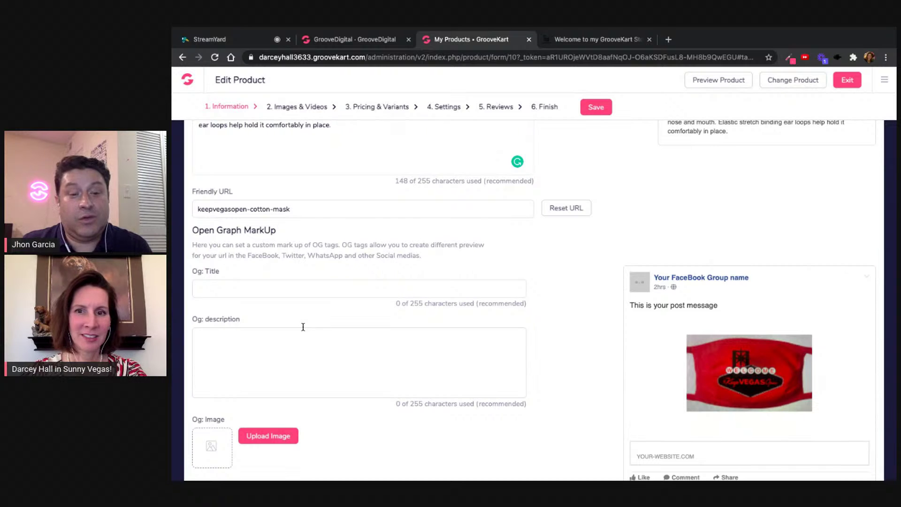
{"action": "scroll", "coordinate": [302, 329], "scroll_direction": "down", "scroll_amount": 1}
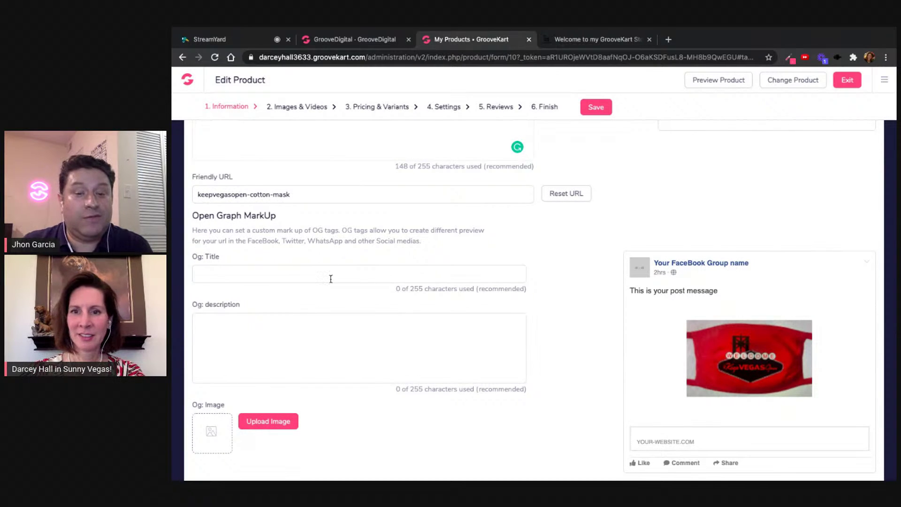
{"action": "scroll", "coordinate": [331, 278], "scroll_direction": "down", "scroll_amount": 1}
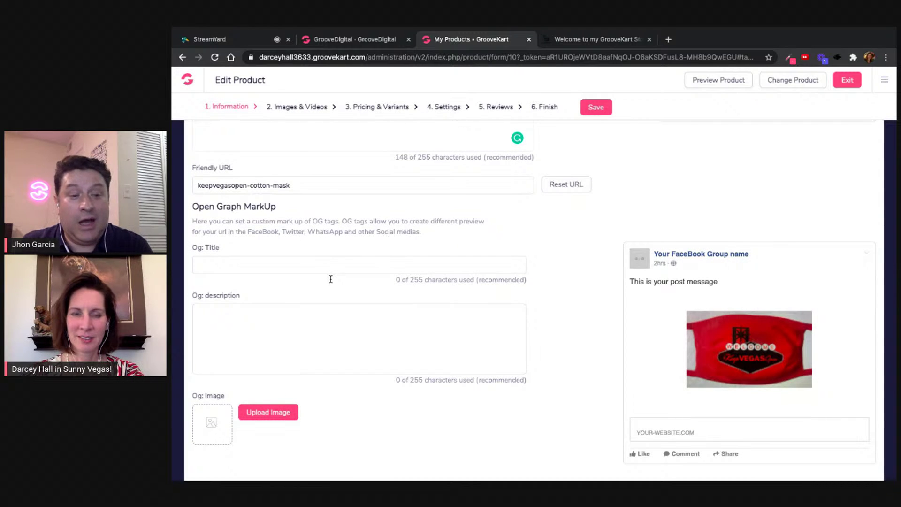
{"action": "scroll", "coordinate": [331, 278], "scroll_direction": "up", "scroll_amount": 1}
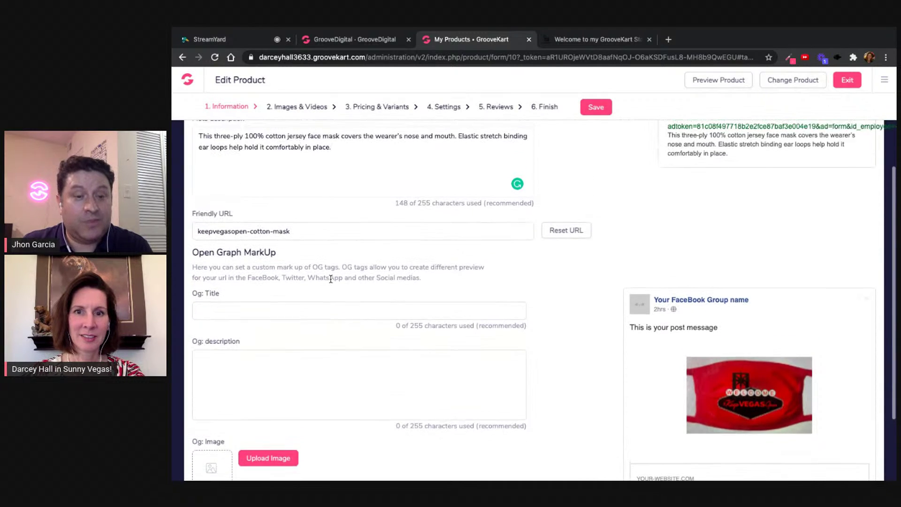
{"action": "scroll", "coordinate": [331, 279], "scroll_direction": "up", "scroll_amount": 2}
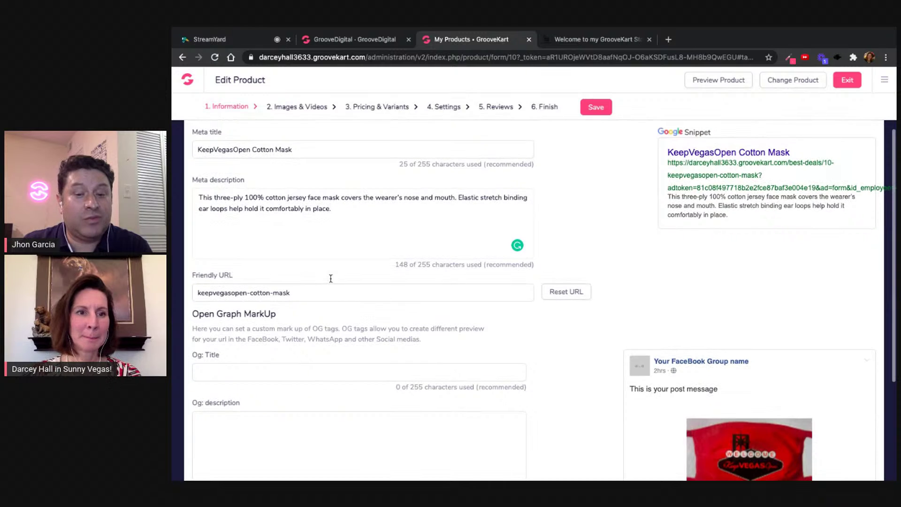
{"action": "scroll", "coordinate": [331, 278], "scroll_direction": "down", "scroll_amount": 1}
{"action": "scroll", "coordinate": [331, 279], "scroll_direction": "down", "scroll_amount": 2}
{"action": "scroll", "coordinate": [330, 279], "scroll_direction": "down", "scroll_amount": 1}
- Copy the meta title "KeepVegasOpen Cotton Mask" into the Open Graph title
{"action": "scroll", "coordinate": [320, 283], "scroll_direction": "up", "scroll_amount": 6}
{"action": "triple_click", "coordinate": [295, 253]}
{"action": "key", "text": "ctrl+c"}
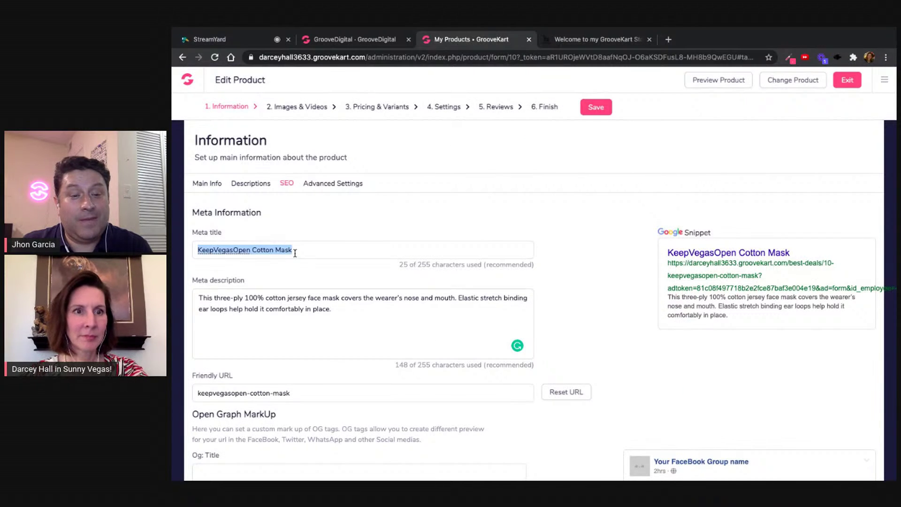
{"action": "scroll", "coordinate": [309, 346], "scroll_direction": "down", "scroll_amount": 5}
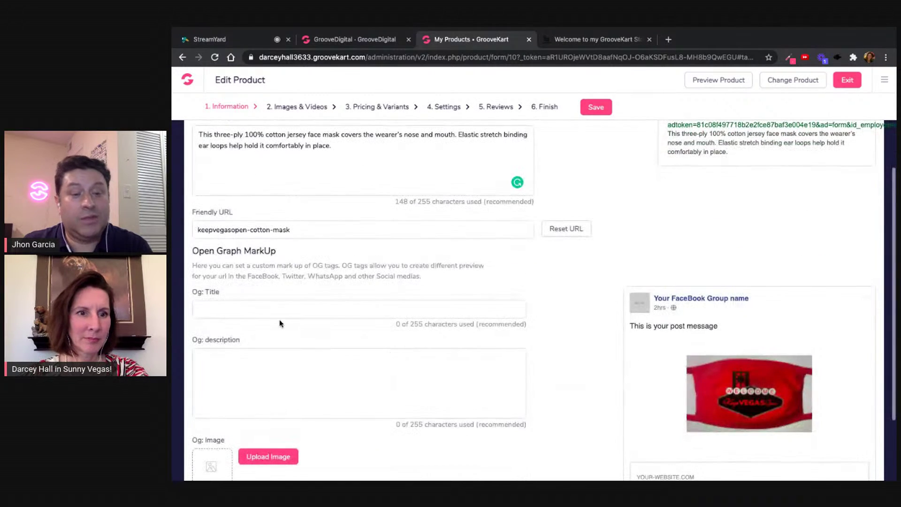
{"action": "left_click", "coordinate": [276, 312]}
{"action": "key", "text": "ctrl+v"}
- Copy the two-sentence meta description into the Open Graph description
{"action": "scroll", "coordinate": [274, 262], "scroll_direction": "up", "scroll_amount": 2}
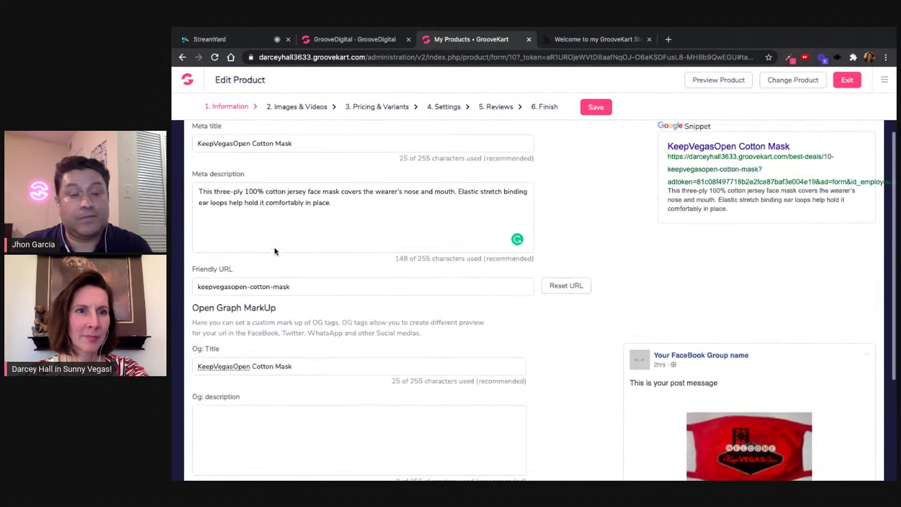
{"action": "triple_click", "coordinate": [258, 192]}
{"action": "key", "text": "ctrl+c"}
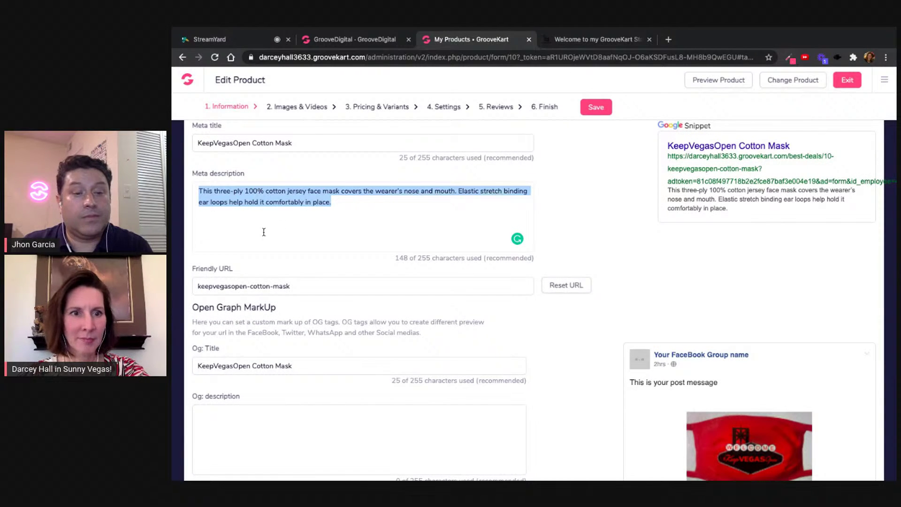
{"action": "scroll", "coordinate": [261, 231], "scroll_direction": "down", "scroll_amount": 4}
{"action": "left_click", "coordinate": [257, 274]}
{"action": "key", "text": "ctrl+v"}
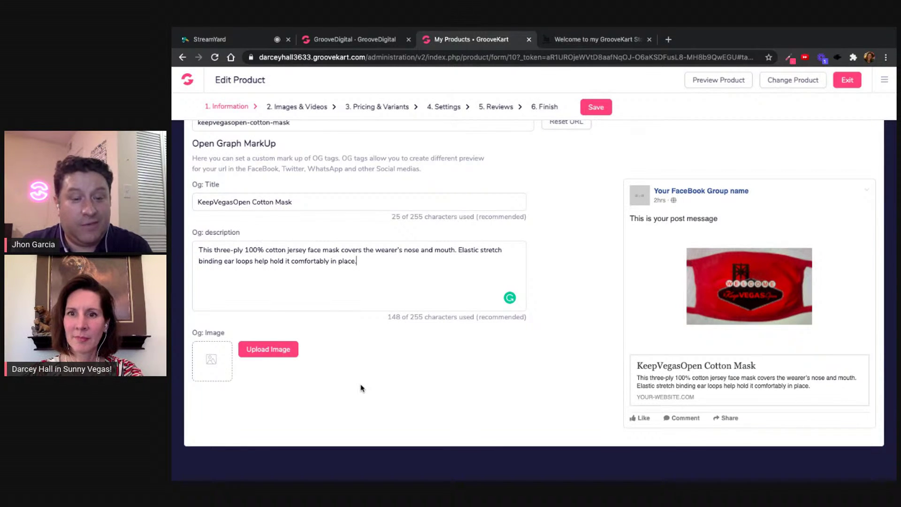
- Check the Google and Facebook previews against the meta and Open Graph texts, and save the product
{"action": "scroll", "coordinate": [360, 387], "scroll_direction": "up", "scroll_amount": 4}
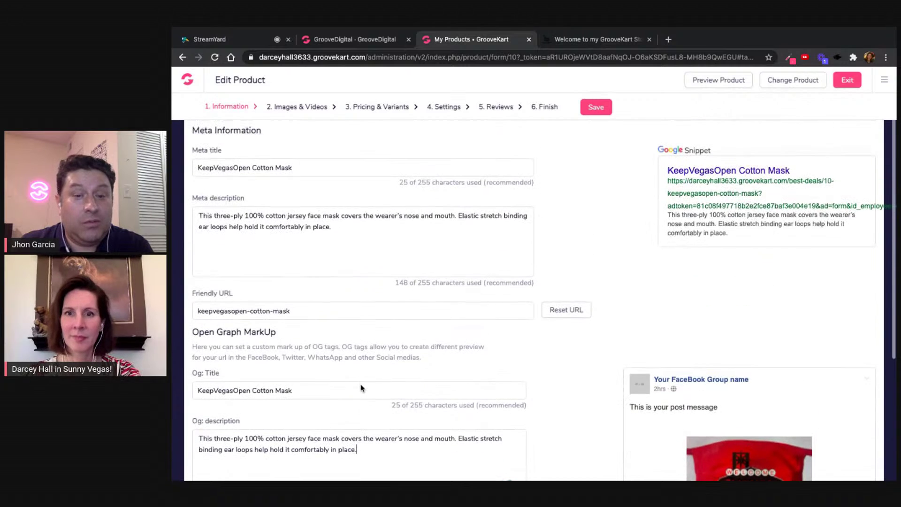
{"action": "scroll", "coordinate": [360, 387], "scroll_direction": "down", "scroll_amount": 3}
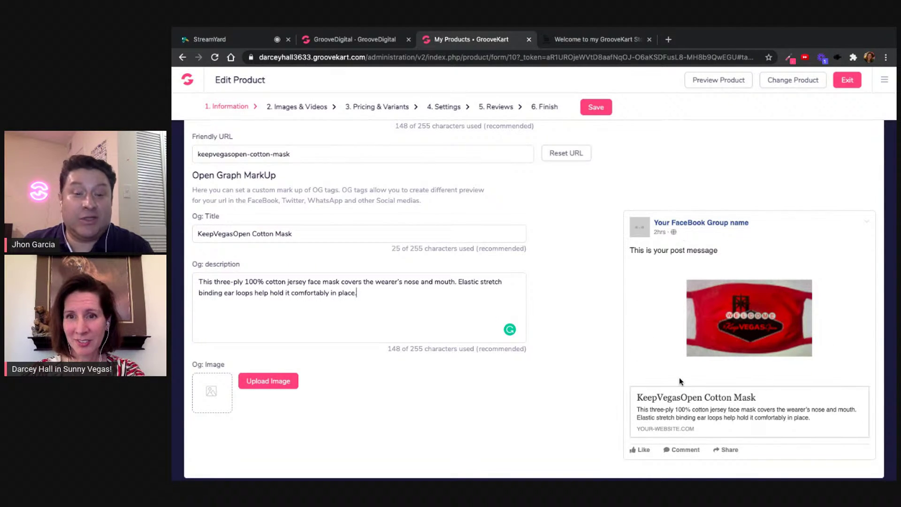
{"action": "scroll", "coordinate": [698, 194], "scroll_direction": "up", "scroll_amount": 1}
{"action": "scroll", "coordinate": [698, 194], "scroll_direction": "up", "scroll_amount": 3}
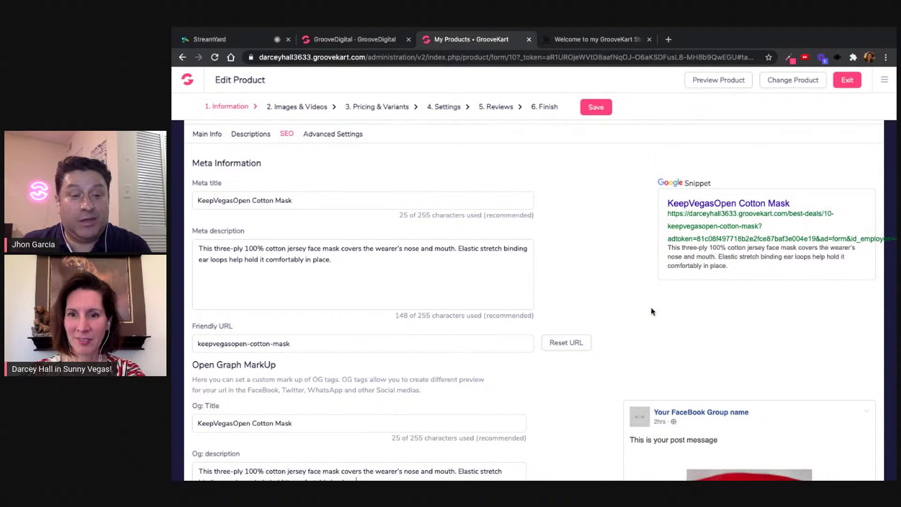
{"action": "scroll", "coordinate": [652, 307], "scroll_direction": "down", "scroll_amount": 1}
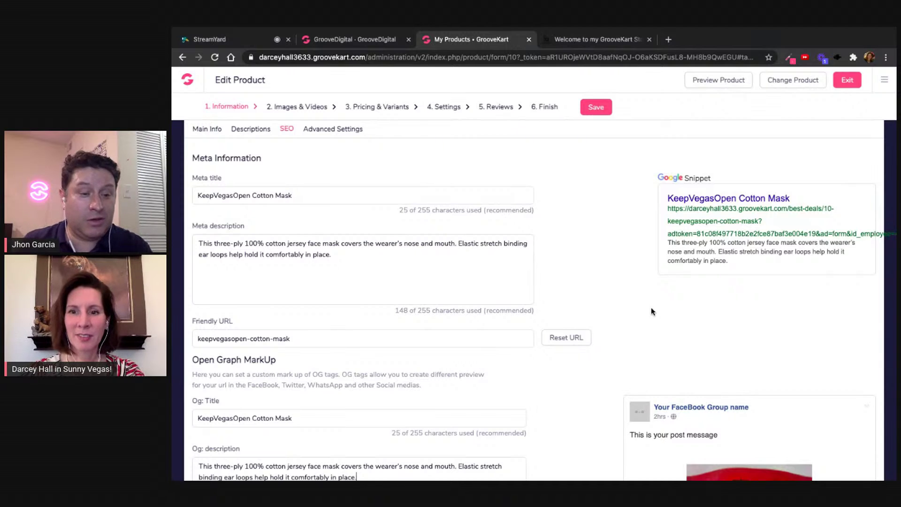
{"action": "scroll", "coordinate": [651, 307], "scroll_direction": "up", "scroll_amount": 1}
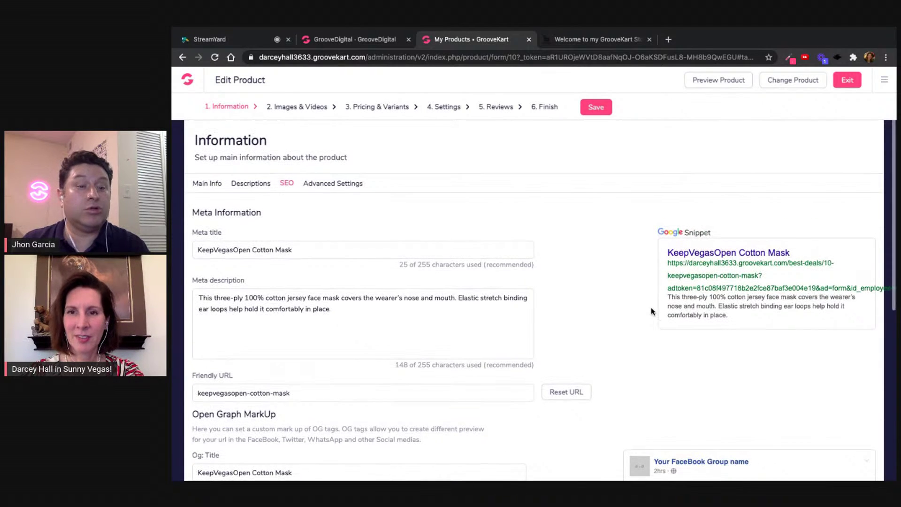
{"action": "left_click", "coordinate": [594, 110]}
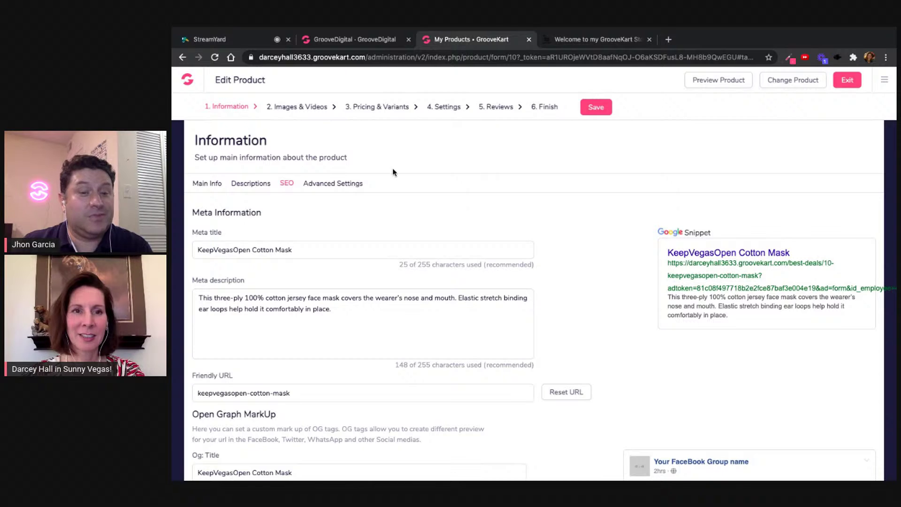
- Set the product's width to 6 in, height to 4 in and depth to 0.01 in in the advanced settings
{"action": "left_click", "coordinate": [339, 183]}
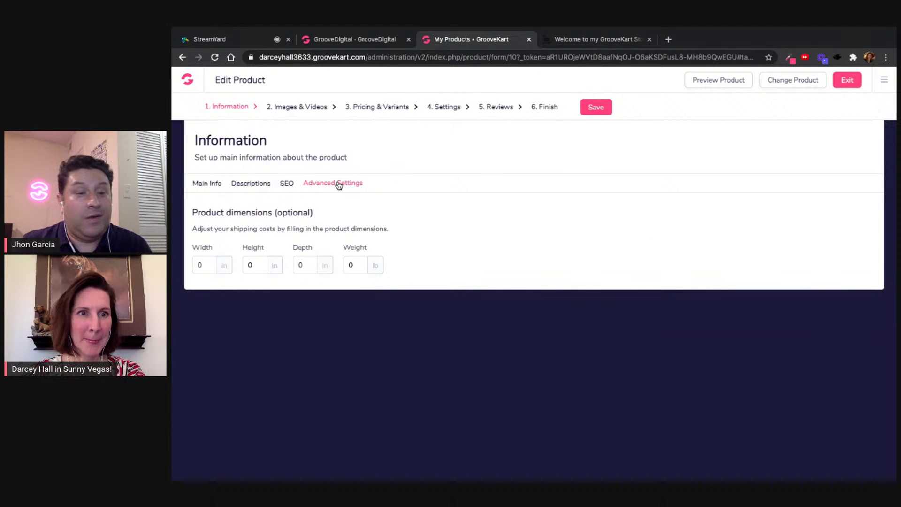
{"action": "double_click", "coordinate": [204, 266]}
{"action": "type", "text": "6"}
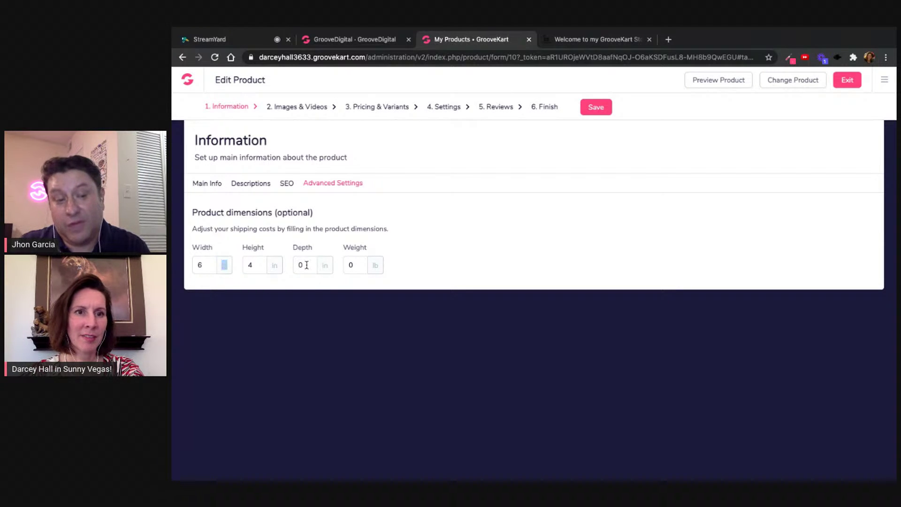
{"action": "left_click", "coordinate": [313, 265]}
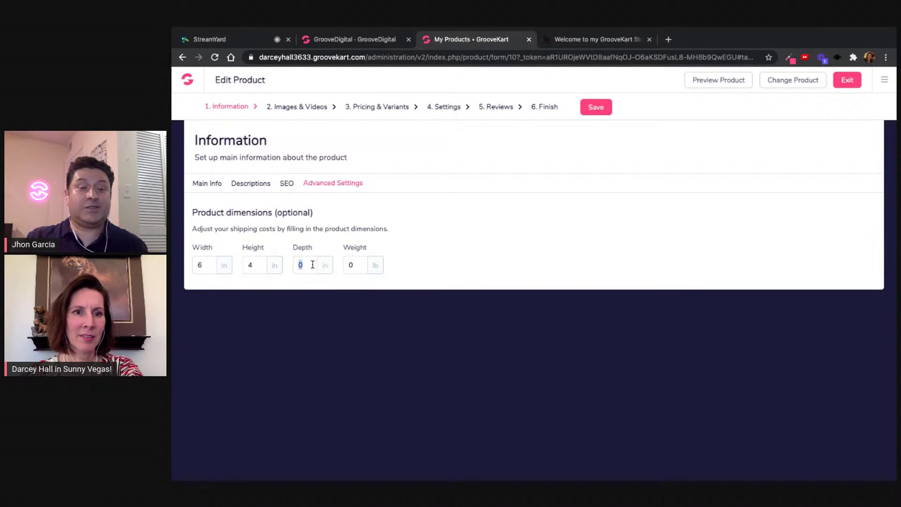
{"action": "type", "text": "0.1"}
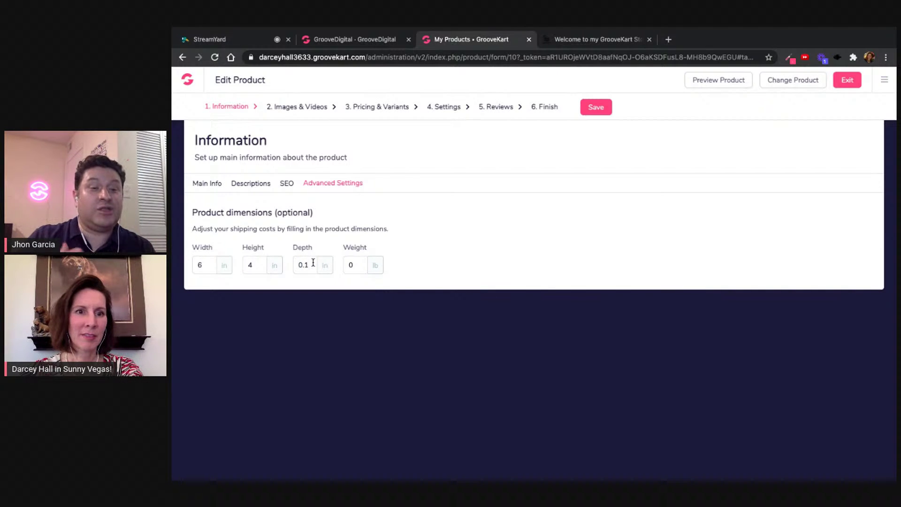
{"action": "type", "text": "01"}
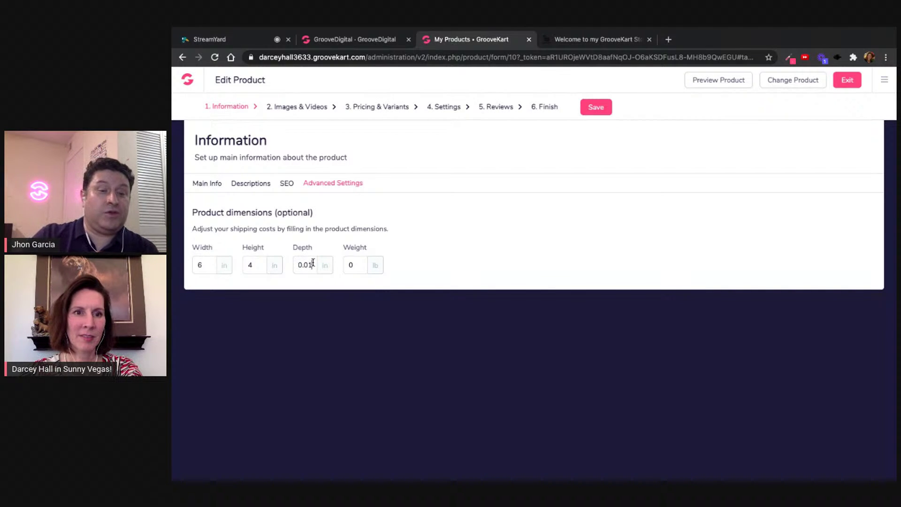
- Set the product's weight to 0.02 lb
{"action": "key", "text": "Tab"}
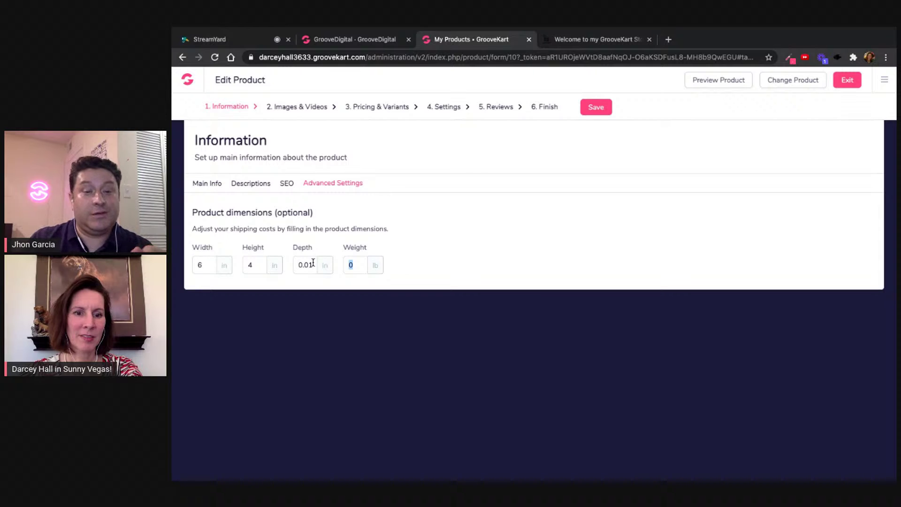
{"action": "type", "text": ".5"}
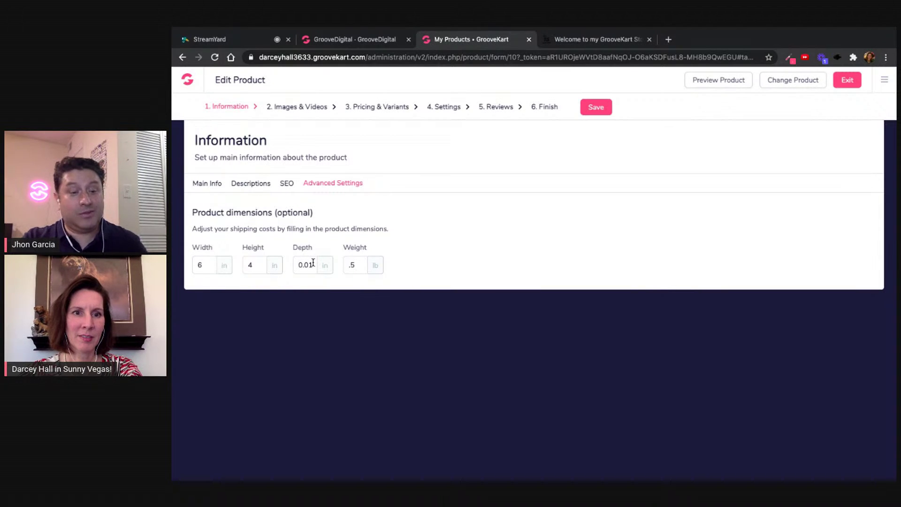
{"action": "key", "text": "BackSpace"}
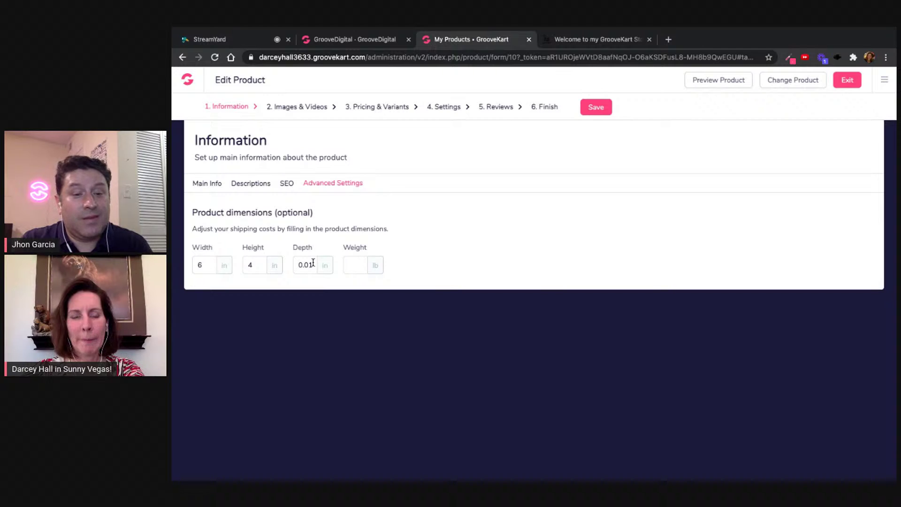
{"action": "double_click", "coordinate": [375, 265]}
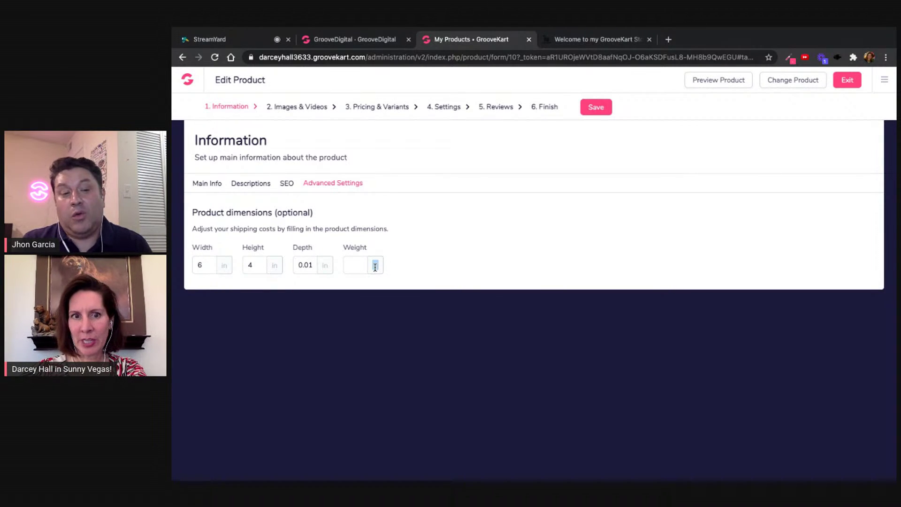
{"action": "left_click", "coordinate": [357, 266]}
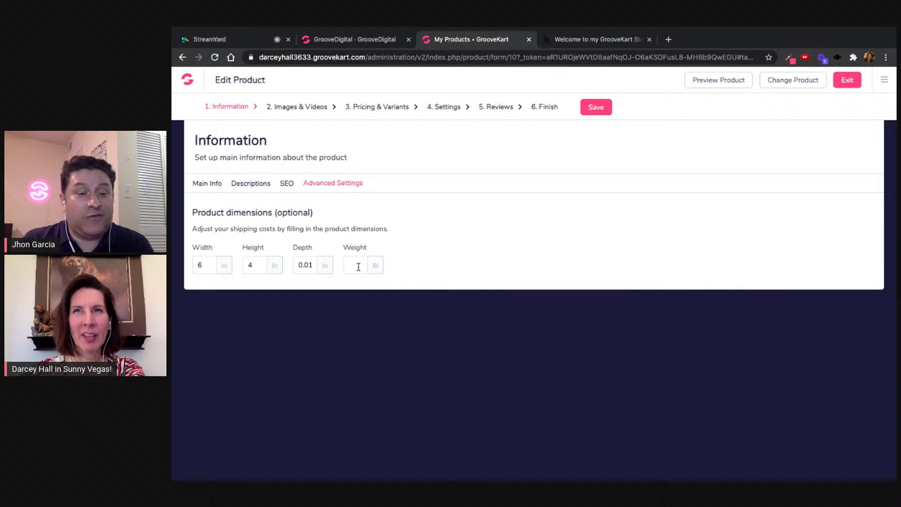
{"action": "type", "text": "0"}
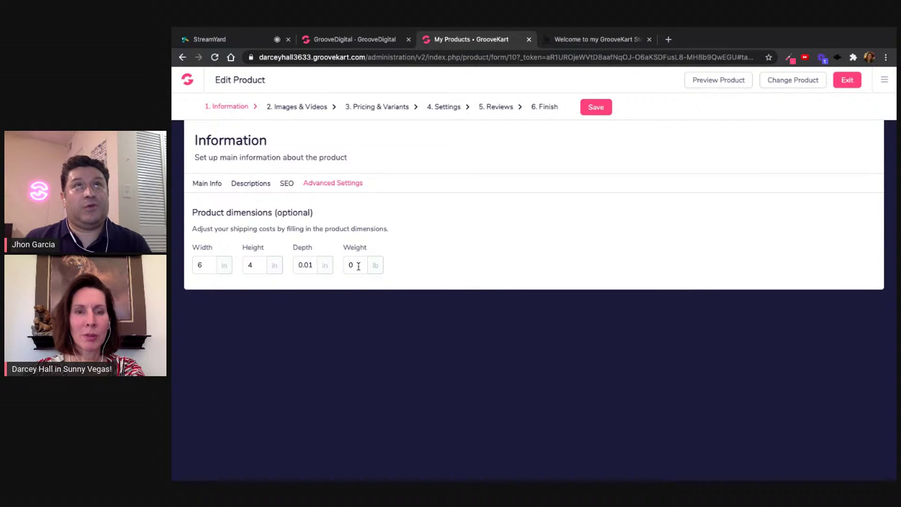
{"action": "type", "text": ".025"}
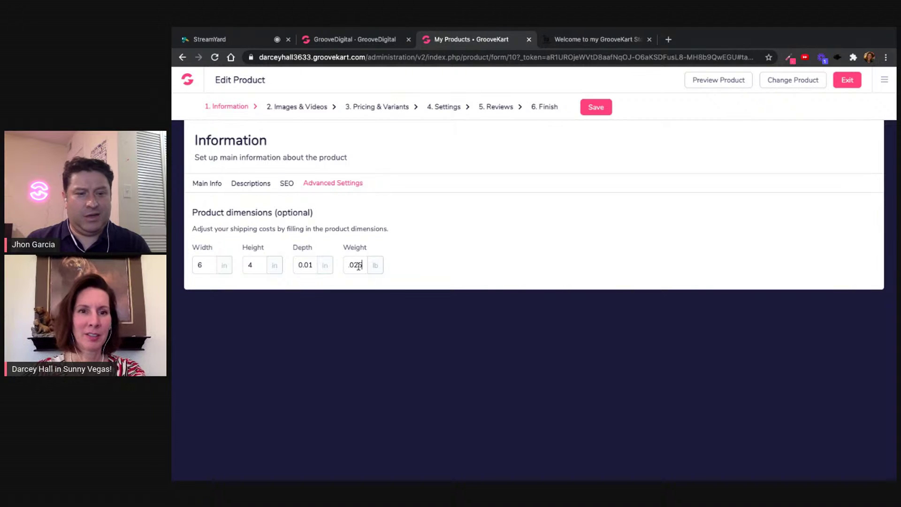
{"action": "left_click", "coordinate": [407, 256]}
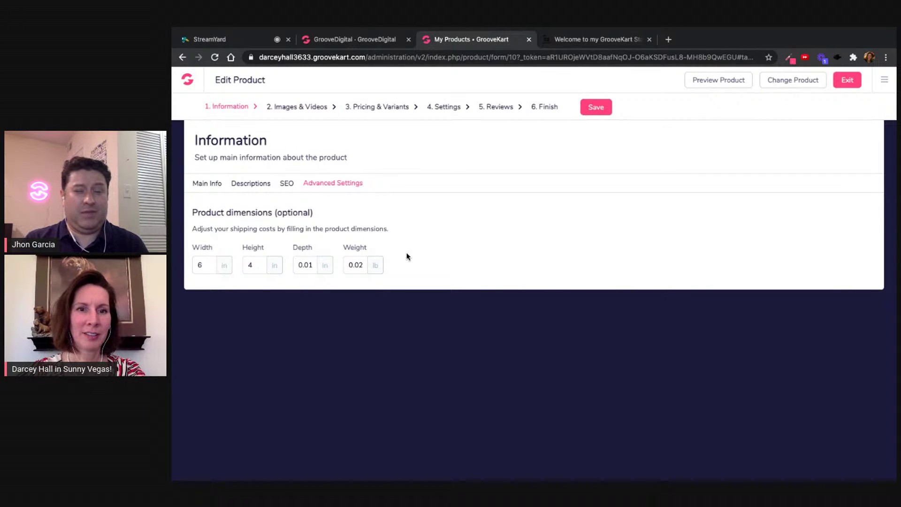
{"action": "left_click", "coordinate": [360, 264]}
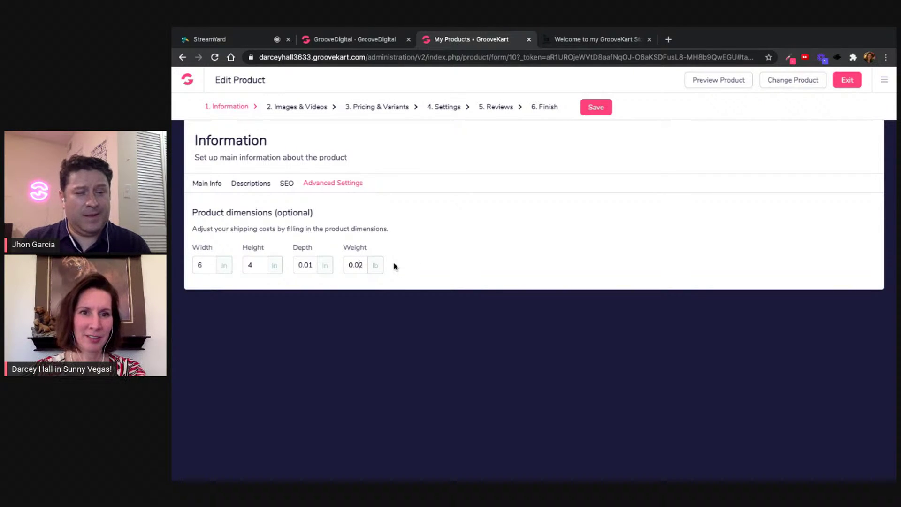
{"action": "key", "text": "BackSpace"}
{"action": "key", "text": "BackSpace"}
{"action": "left_click", "coordinate": [444, 266]}
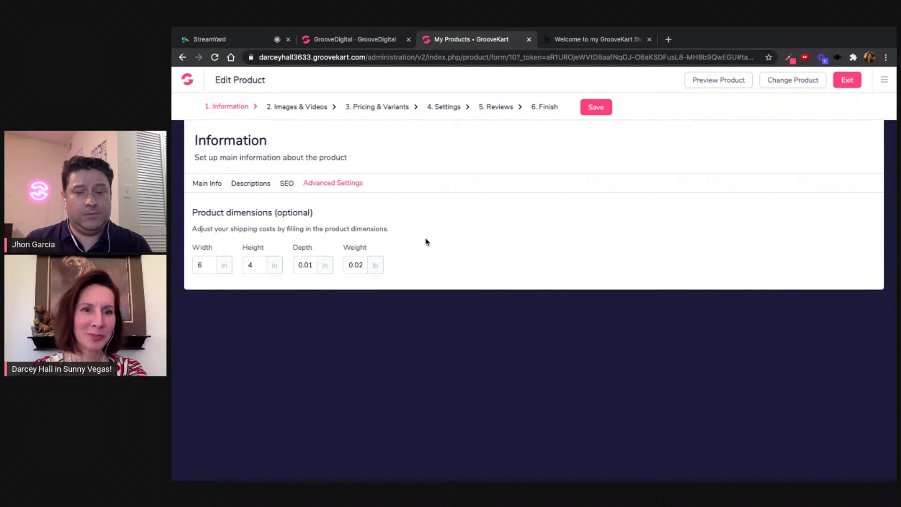
- Enter 4 in again as the product's height and save the product dimensions
{"action": "left_click", "coordinate": [249, 263]}
{"action": "type", "text": "4"}
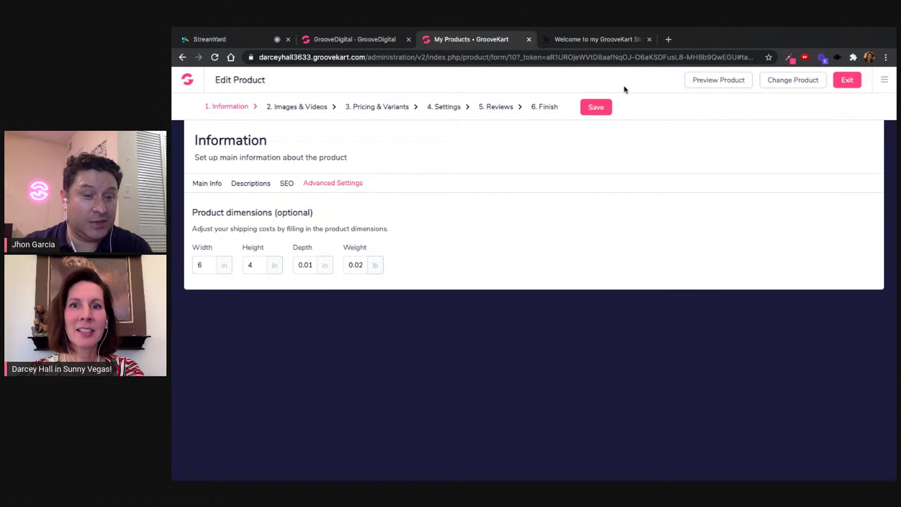
{"action": "left_click", "coordinate": [598, 107]}
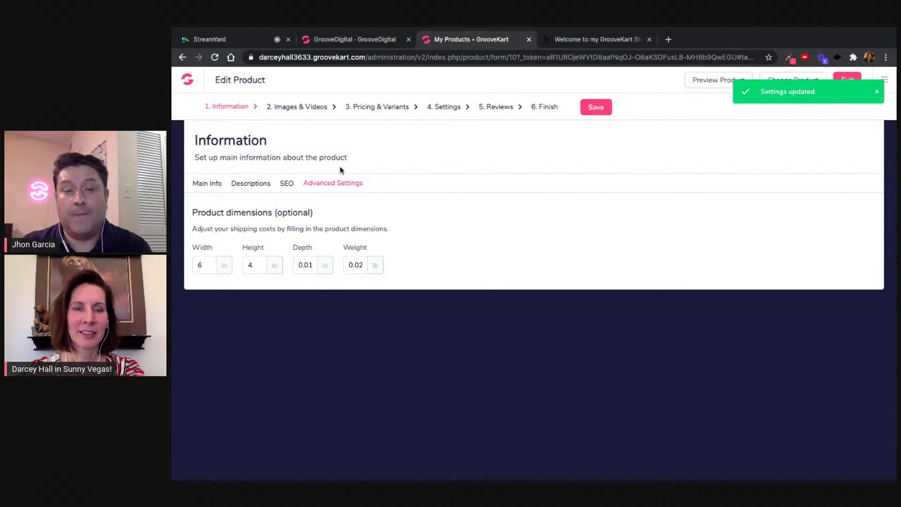
- Return to the SEO settings and check the dashes in the product's friendly URL and Google snippet address
{"action": "left_click", "coordinate": [287, 183]}
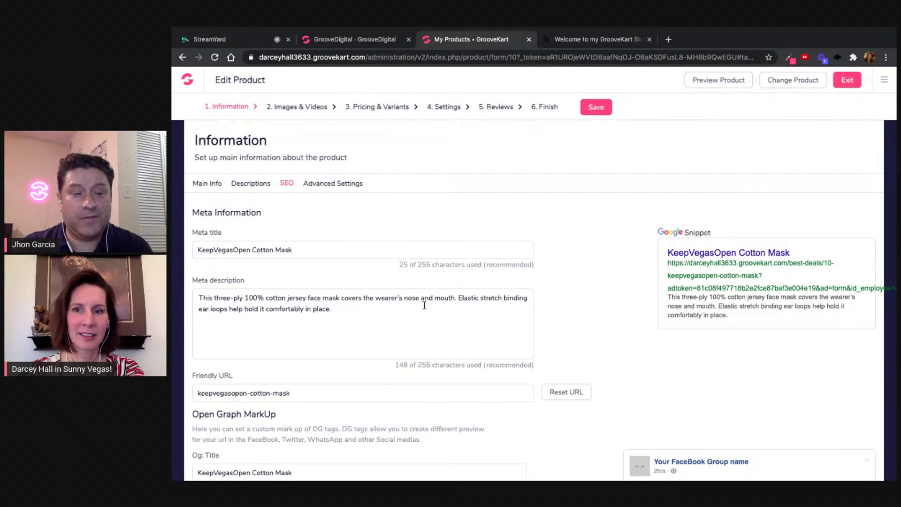
{"action": "scroll", "coordinate": [425, 305], "scroll_direction": "down", "scroll_amount": 3}
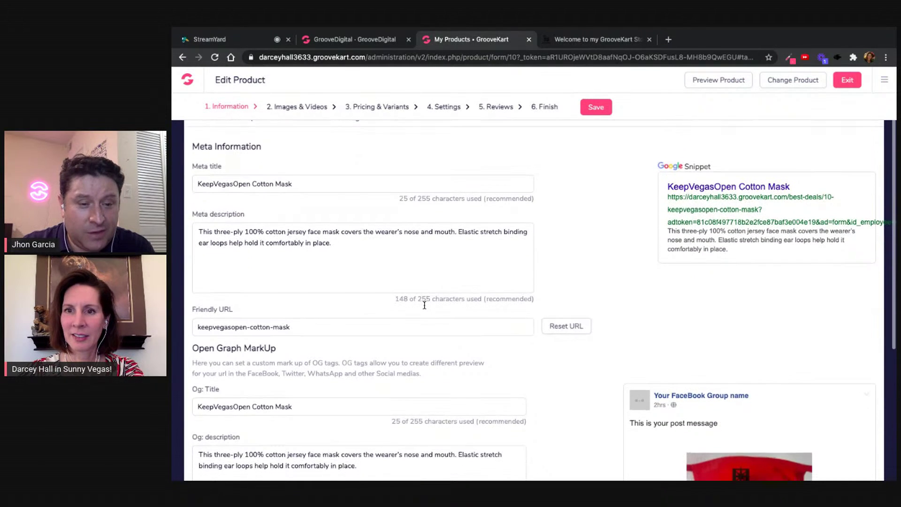
{"action": "scroll", "coordinate": [424, 305], "scroll_direction": "down", "scroll_amount": 1}
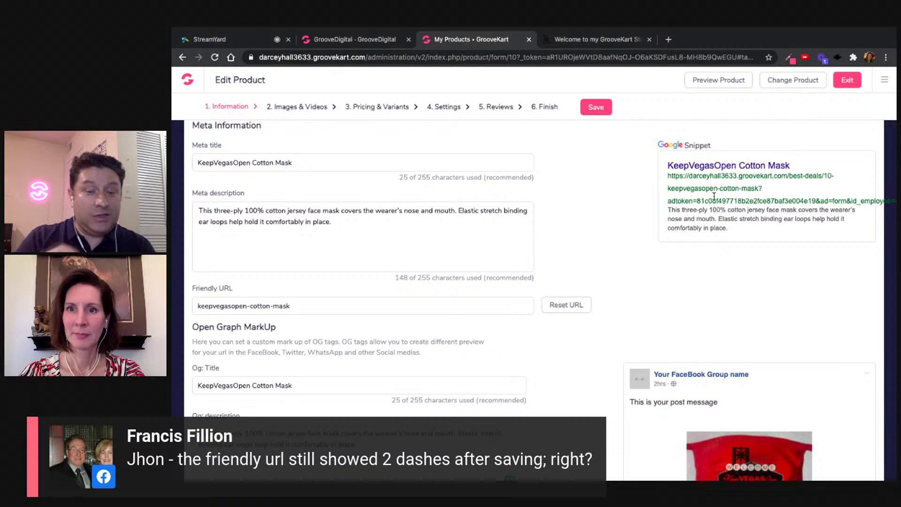
- Refresh the Google snippet preview from the Friendly URL field and save the product information
{"action": "left_click", "coordinate": [453, 301]}
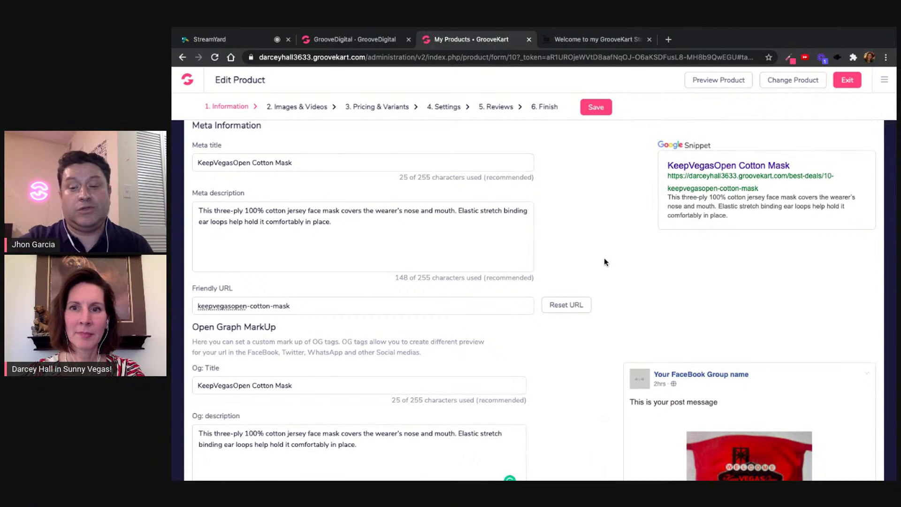
{"action": "left_click", "coordinate": [450, 304]}
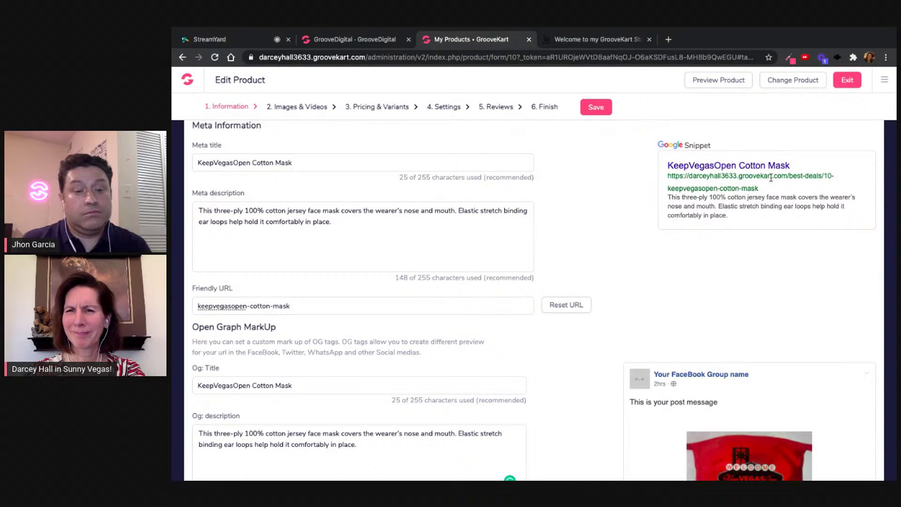
{"action": "triple_click", "coordinate": [760, 195]}
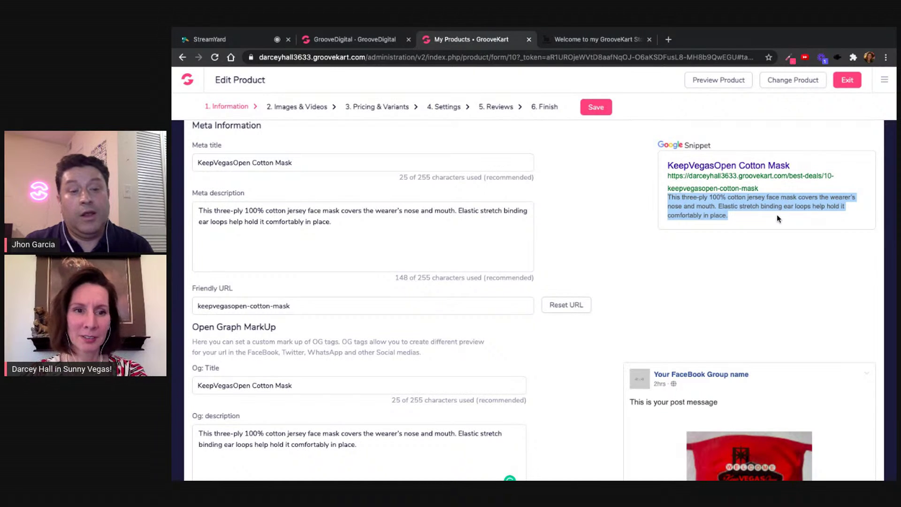
{"action": "left_click", "coordinate": [661, 266]}
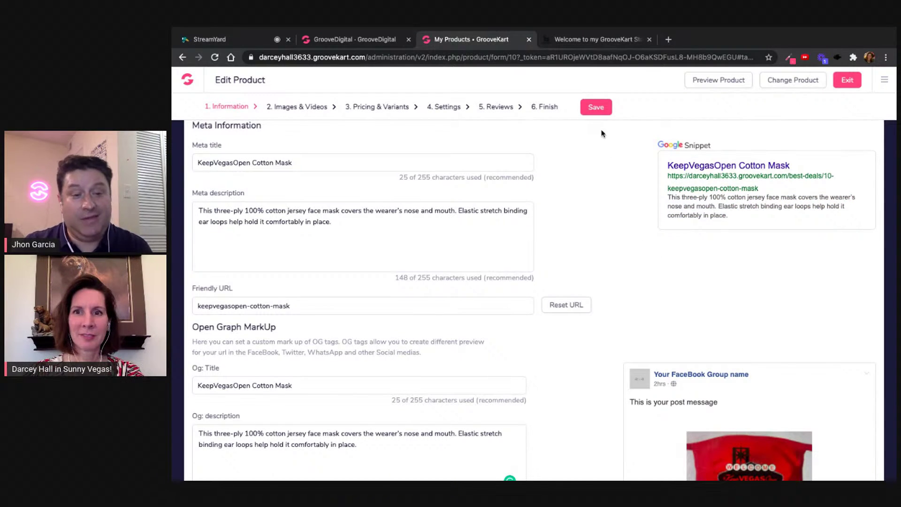
{"action": "left_click", "coordinate": [599, 108]}
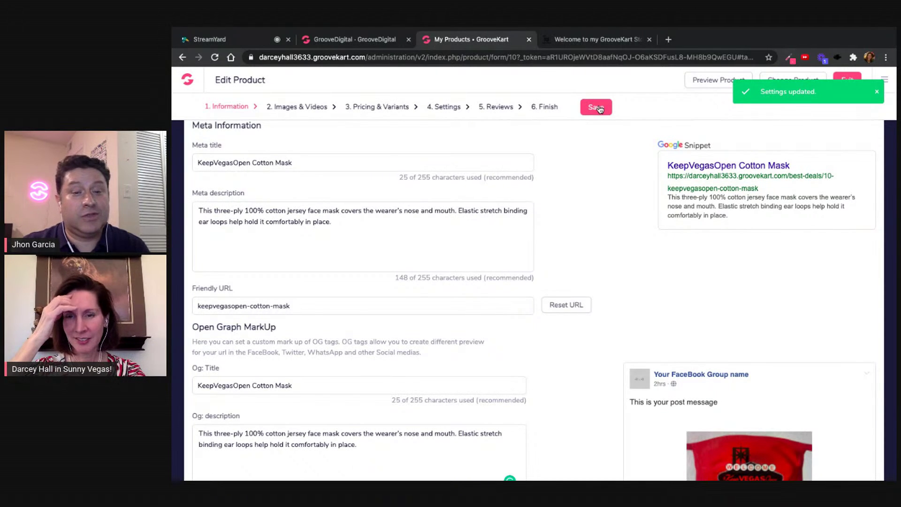
- Open the product's variants in the pricing settings and go to the available variations
{"action": "left_click", "coordinate": [547, 107]}
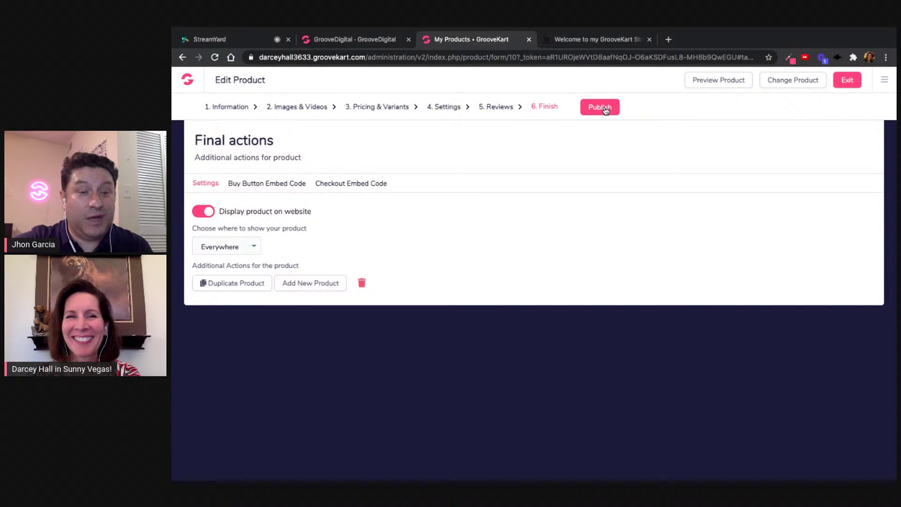
{"action": "left_click", "coordinate": [391, 110]}
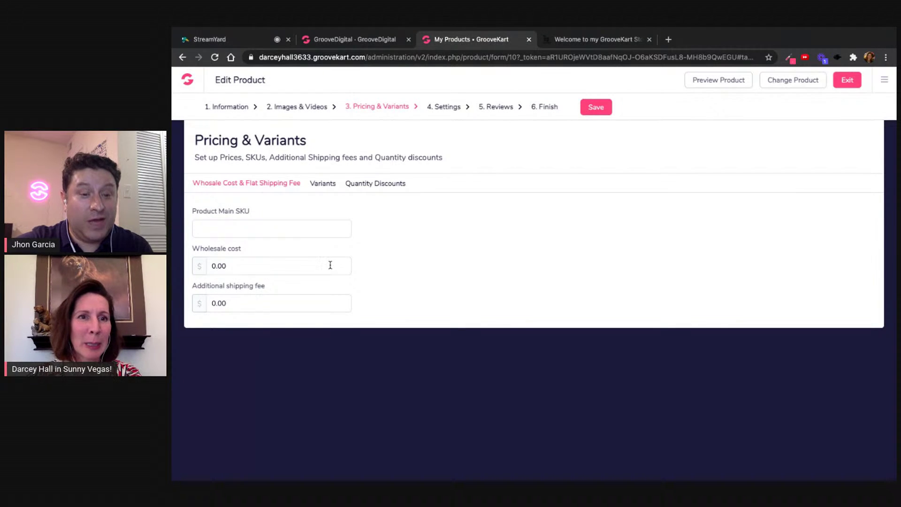
{"action": "left_click", "coordinate": [324, 184]}
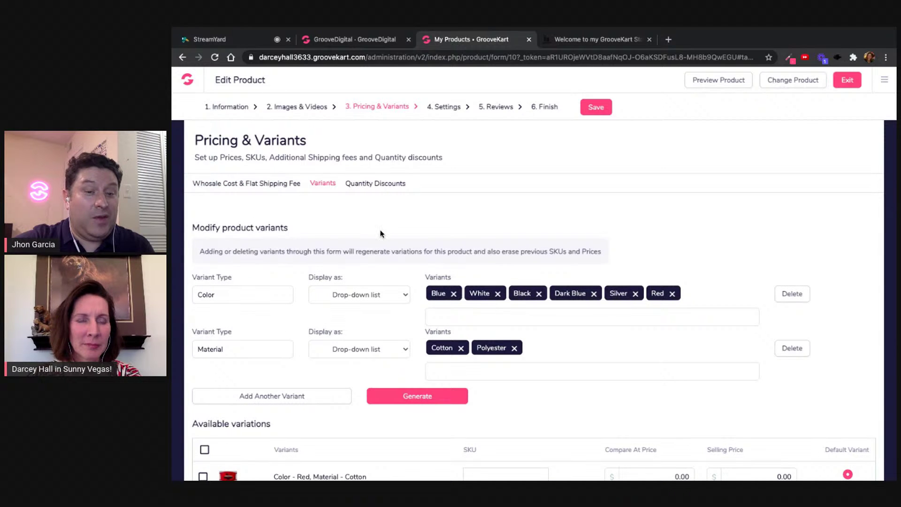
{"action": "scroll", "coordinate": [380, 233], "scroll_direction": "down", "scroll_amount": 6}
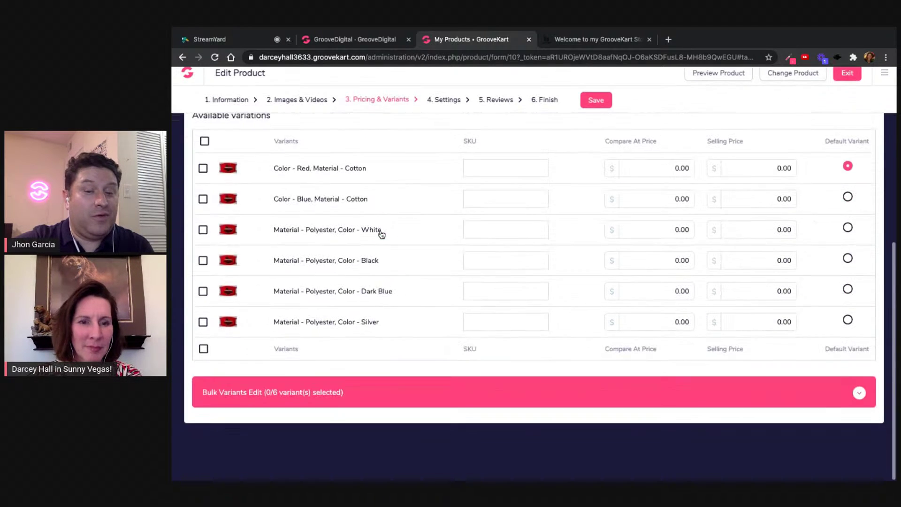
{"action": "scroll", "coordinate": [380, 230], "scroll_direction": "up", "scroll_amount": 1}
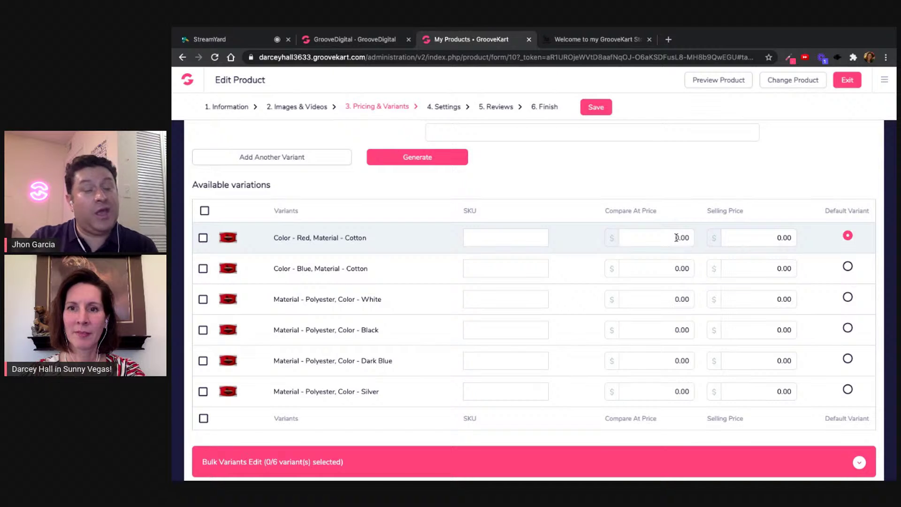
- Set the red cotton variant's compare-at price to 19.99 and its selling price to 14.99
{"action": "left_click", "coordinate": [676, 237]}
{"action": "double_click", "coordinate": [676, 237]}
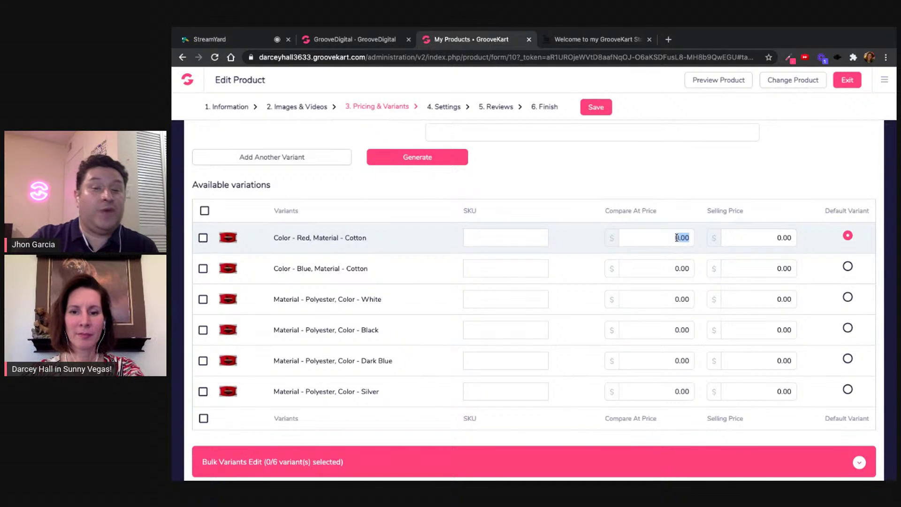
{"action": "type", "text": "15"}
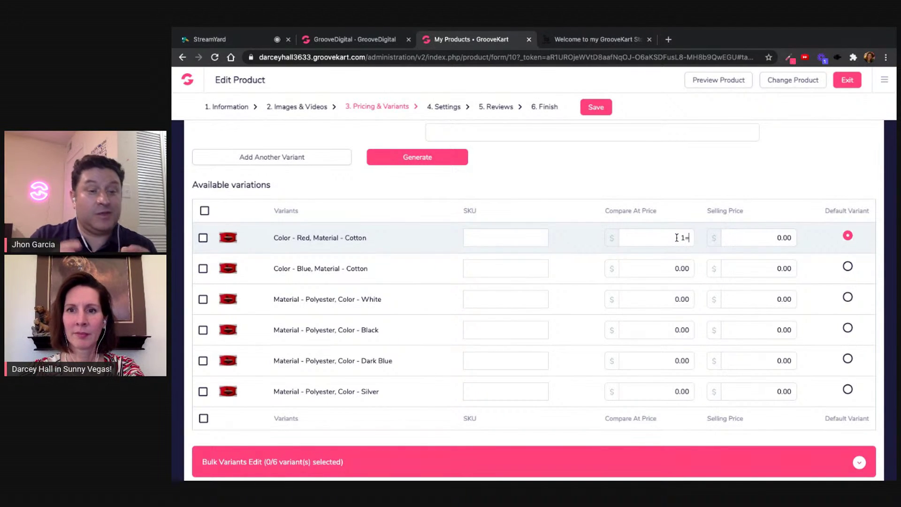
{"action": "key", "text": "BackSpace"}
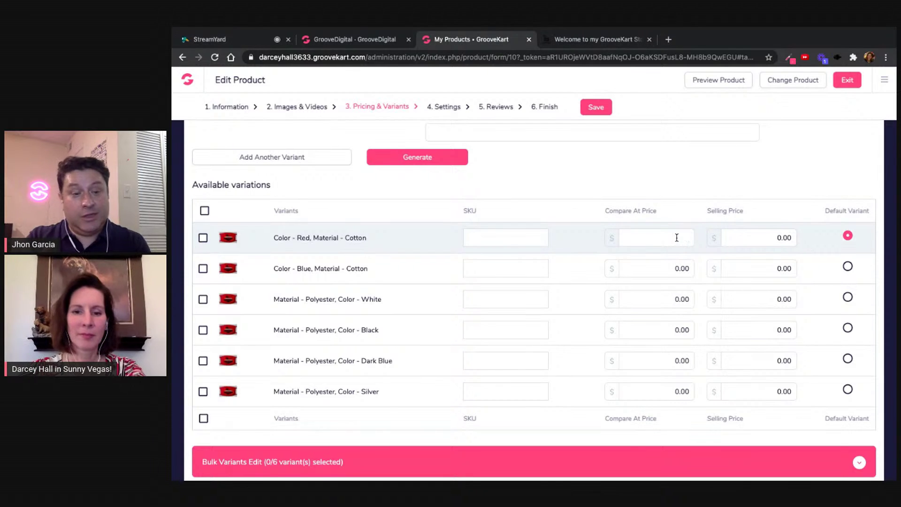
{"action": "type", "text": "1"}
{"action": "type", "text": "9.99"}
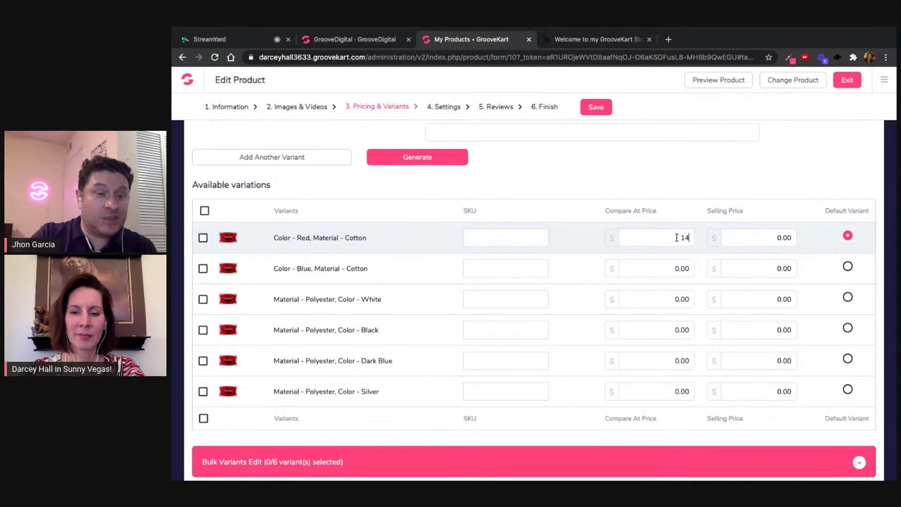
{"action": "key", "text": "BackSpace"}
{"action": "key", "text": "BackSpace"}
{"action": "key", "text": "BackSpace"}
{"action": "key", "text": "BackSpace"}
{"action": "key", "text": "BackSpace"}
{"action": "type", "text": "19.99"}
{"action": "double_click", "coordinate": [774, 238]}
{"action": "type", "text": "14.99"}
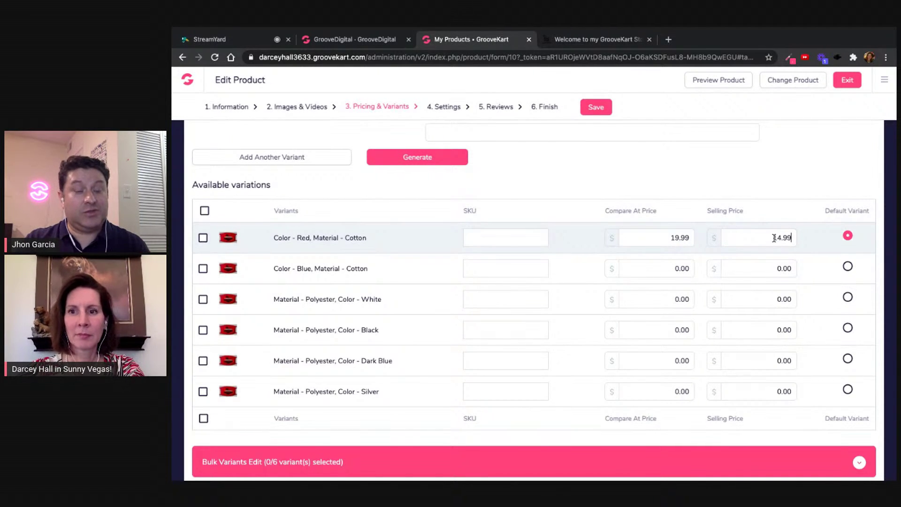
- Copy the 19.99 compare-at price from the red cotton variant to the other five variants
{"action": "double_click", "coordinate": [685, 237]}
{"action": "key", "text": "ctrl+c"}
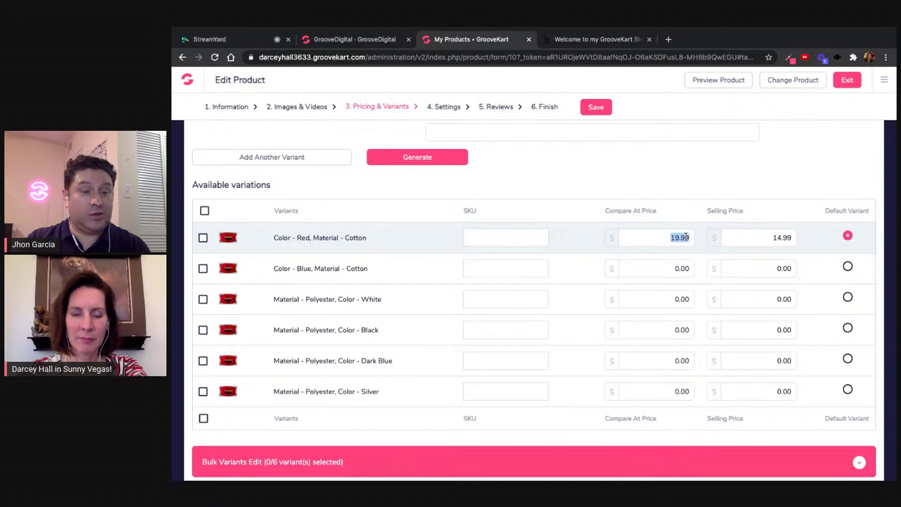
{"action": "double_click", "coordinate": [682, 268]}
{"action": "key", "text": "ctrl+v"}
{"action": "double_click", "coordinate": [681, 298]}
{"action": "key", "text": "ctrl+v"}
{"action": "double_click", "coordinate": [678, 328]}
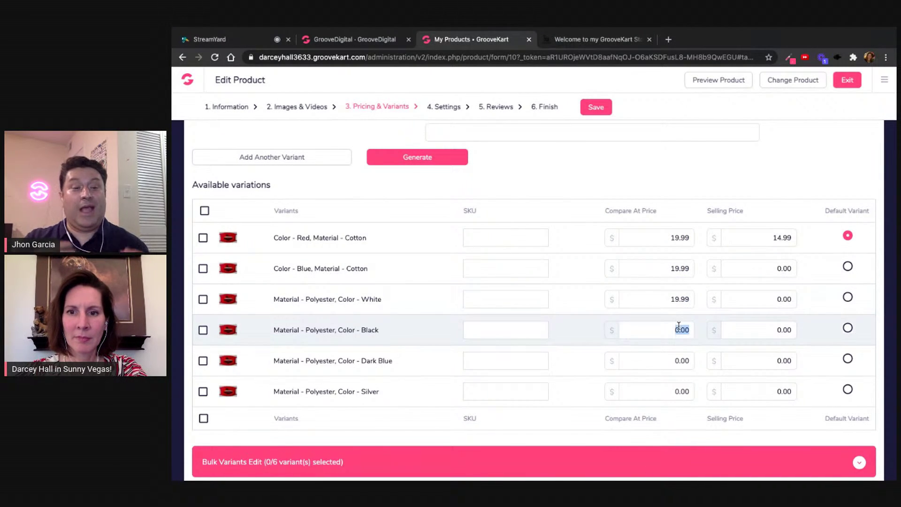
{"action": "left_click", "coordinate": [679, 328]}
{"action": "double_click", "coordinate": [679, 329]}
{"action": "key", "text": "ctrl+v"}
{"action": "double_click", "coordinate": [678, 359]}
{"action": "key", "text": "ctrl+v"}
{"action": "double_click", "coordinate": [681, 391]}
{"action": "key", "text": "ctrl+v"}
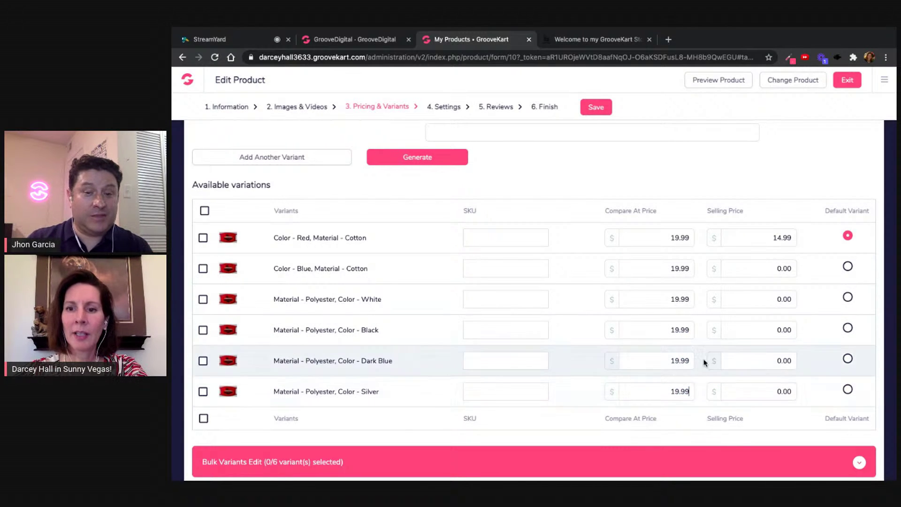
- Copy the 14.99 selling price from the red cotton variant to the other five variants
{"action": "double_click", "coordinate": [776, 238]}
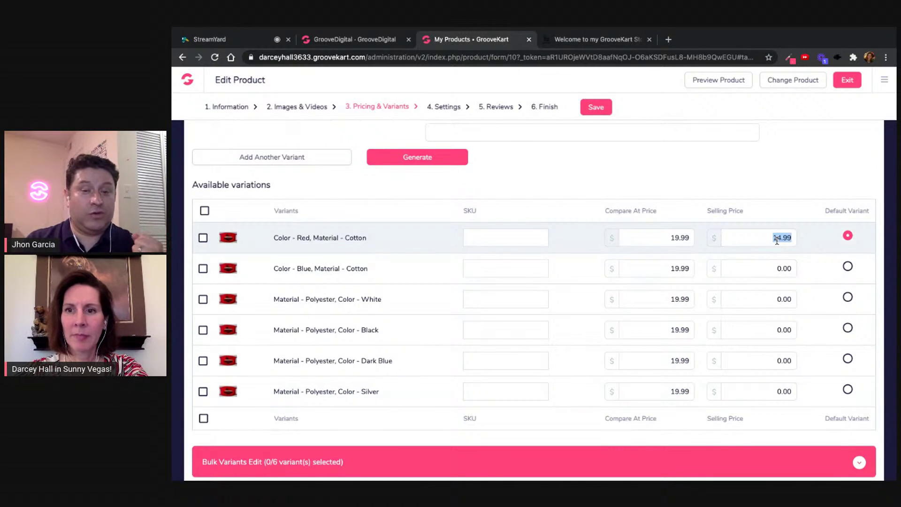
{"action": "key", "text": "ctrl+c"}
{"action": "left_click", "coordinate": [775, 269]}
{"action": "double_click", "coordinate": [775, 269]}
{"action": "key", "text": "ctrl+v"}
{"action": "left_click", "coordinate": [775, 300]}
{"action": "double_click", "coordinate": [775, 300]}
{"action": "key", "text": "ctrl+v"}
{"action": "double_click", "coordinate": [777, 323]}
{"action": "key", "text": "ctrl+v"}
{"action": "double_click", "coordinate": [781, 360]}
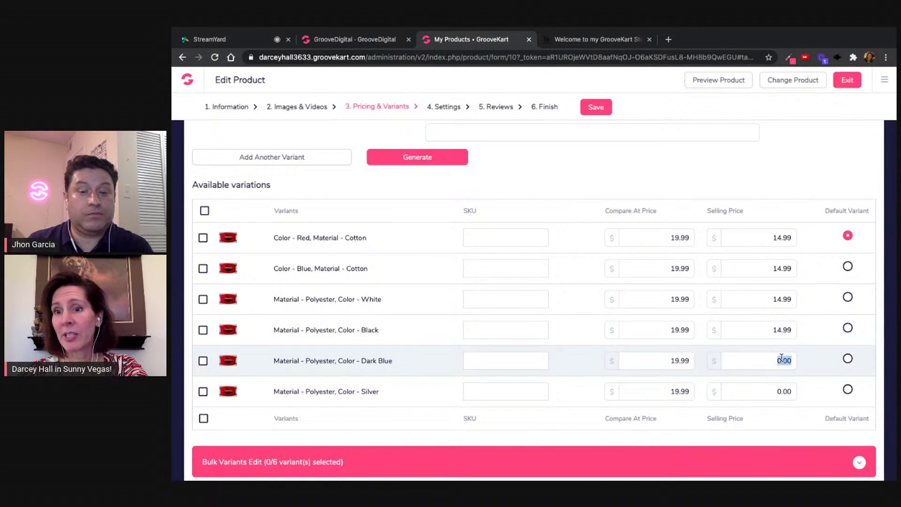
{"action": "key", "text": "ctrl+v"}
{"action": "double_click", "coordinate": [783, 391]}
{"action": "key", "text": "ctrl+v"}
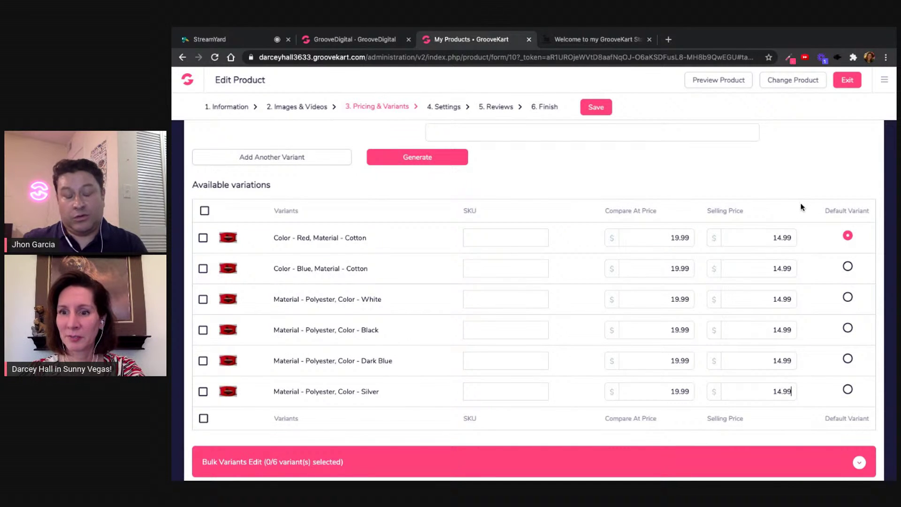
- Try to apply a bulk compare-at price of 23.99 and price of 14.99 without selecting any variants
{"action": "scroll", "coordinate": [788, 375], "scroll_direction": "down", "scroll_amount": 1}
{"action": "scroll", "coordinate": [788, 379], "scroll_direction": "down", "scroll_amount": 1}
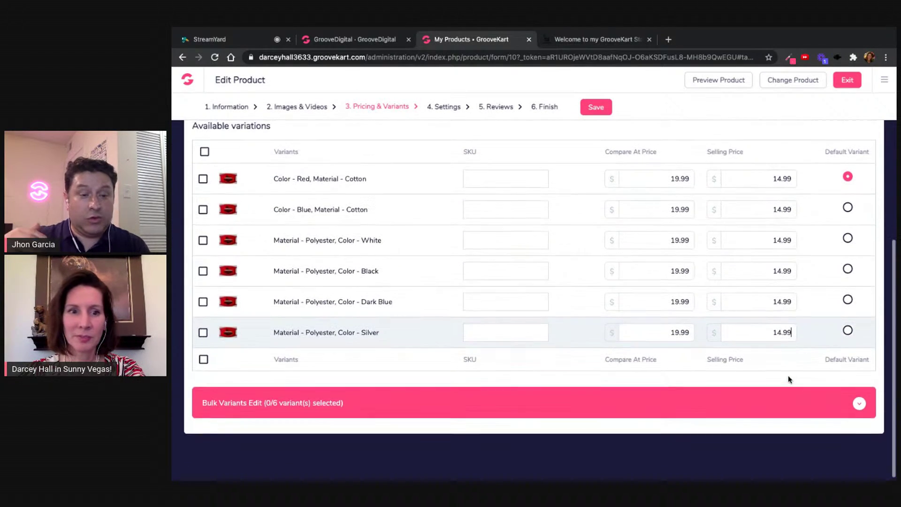
{"action": "scroll", "coordinate": [788, 379], "scroll_direction": "up", "scroll_amount": 4}
{"action": "scroll", "coordinate": [747, 326], "scroll_direction": "down", "scroll_amount": 1}
{"action": "scroll", "coordinate": [748, 328], "scroll_direction": "down", "scroll_amount": 5}
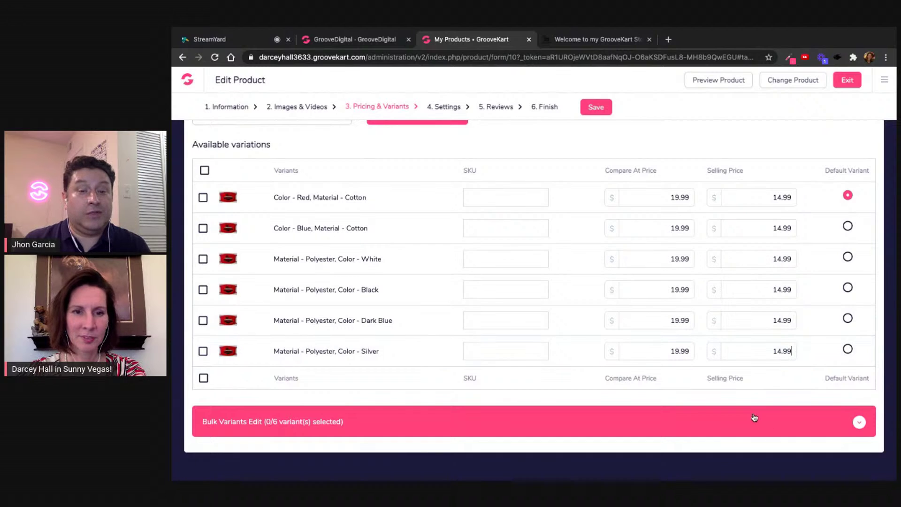
{"action": "scroll", "coordinate": [758, 420], "scroll_direction": "down", "scroll_amount": 1}
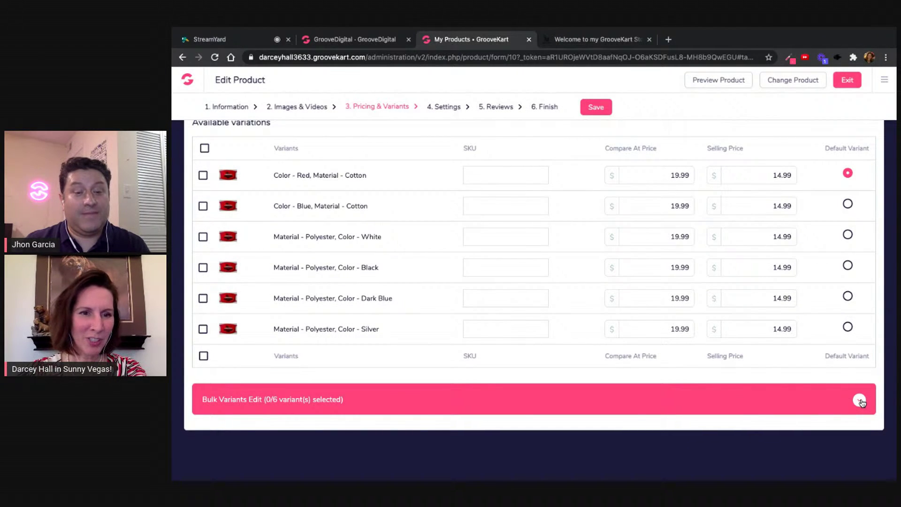
{"action": "left_click", "coordinate": [859, 401]}
{"action": "scroll", "coordinate": [862, 403], "scroll_direction": "down", "scroll_amount": 2}
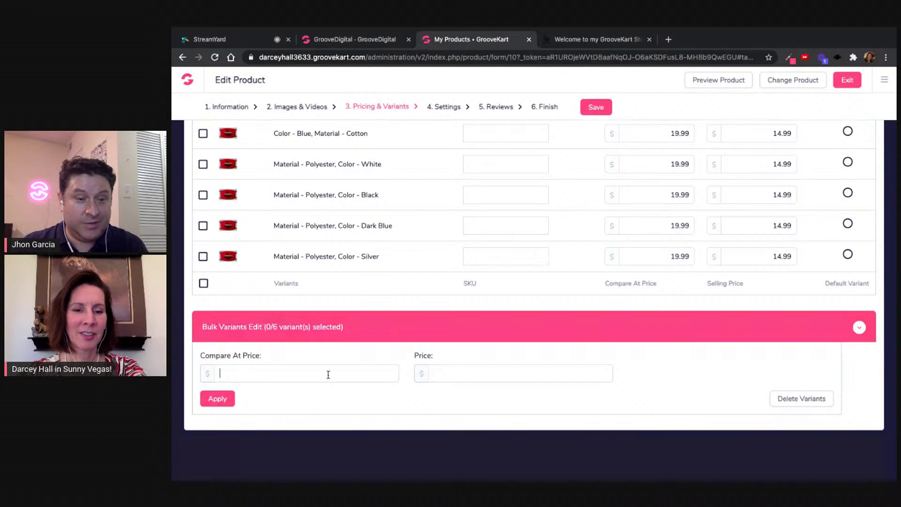
{"action": "type", "text": "3.9"}
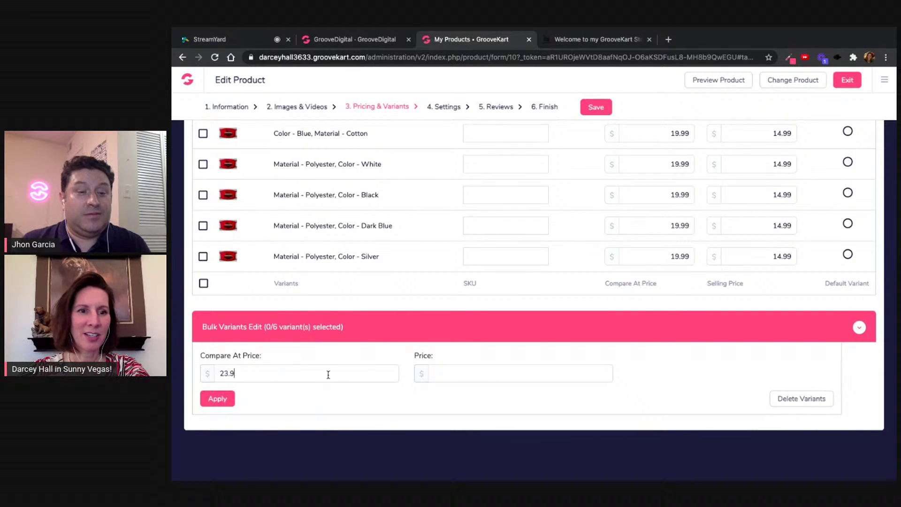
{"action": "type", "text": "14.99"}
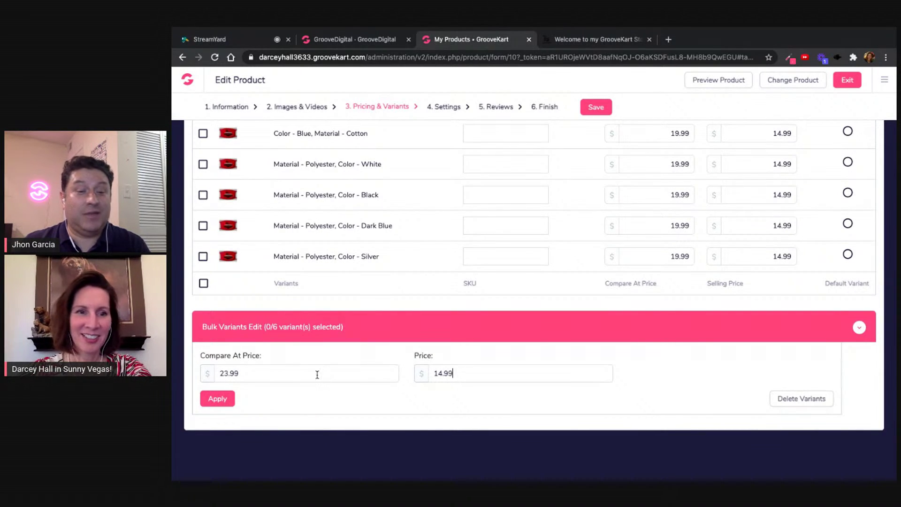
{"action": "left_click", "coordinate": [214, 398]}
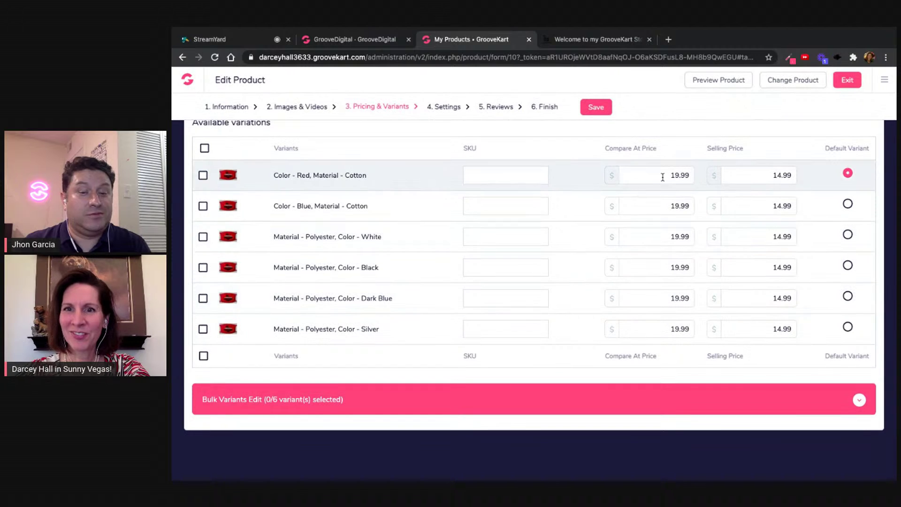
- Select all variants and bulk-apply a compare-at price of 23.99 and a price of 14.99
{"action": "scroll", "coordinate": [650, 202], "scroll_direction": "up", "scroll_amount": 2}
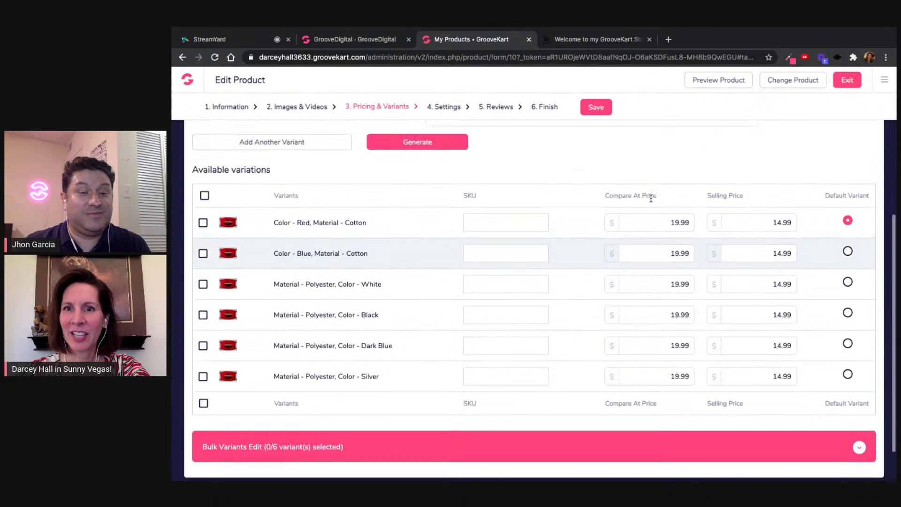
{"action": "scroll", "coordinate": [663, 349], "scroll_direction": "down", "scroll_amount": 2}
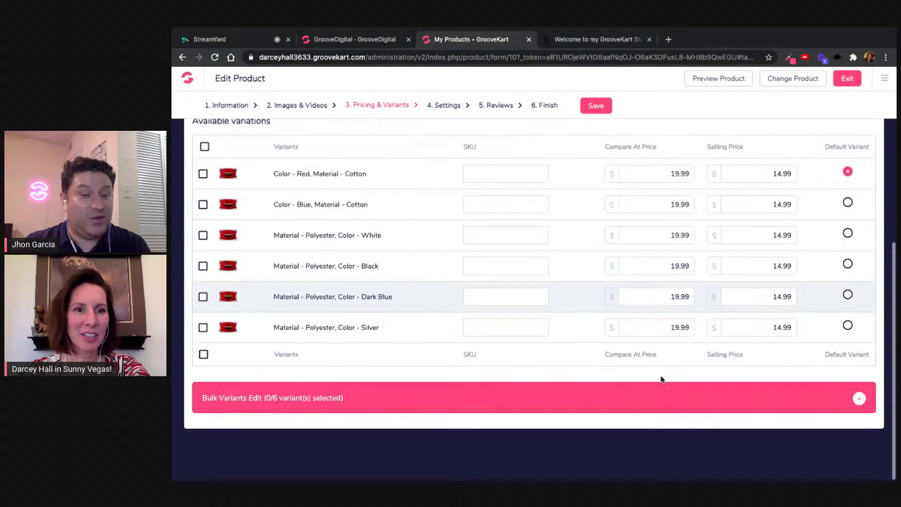
{"action": "left_click", "coordinate": [859, 400]}
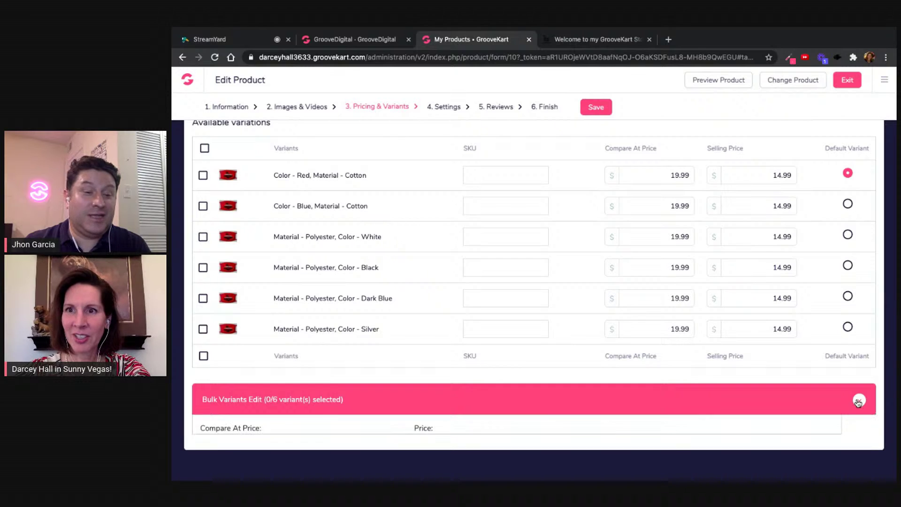
{"action": "scroll", "coordinate": [618, 303], "scroll_direction": "down", "scroll_amount": 2}
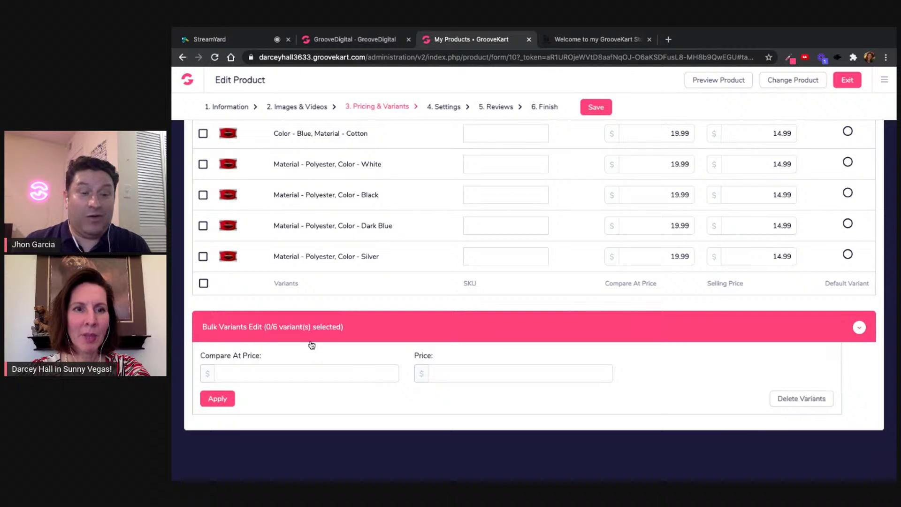
{"action": "scroll", "coordinate": [291, 404], "scroll_direction": "up", "scroll_amount": 3}
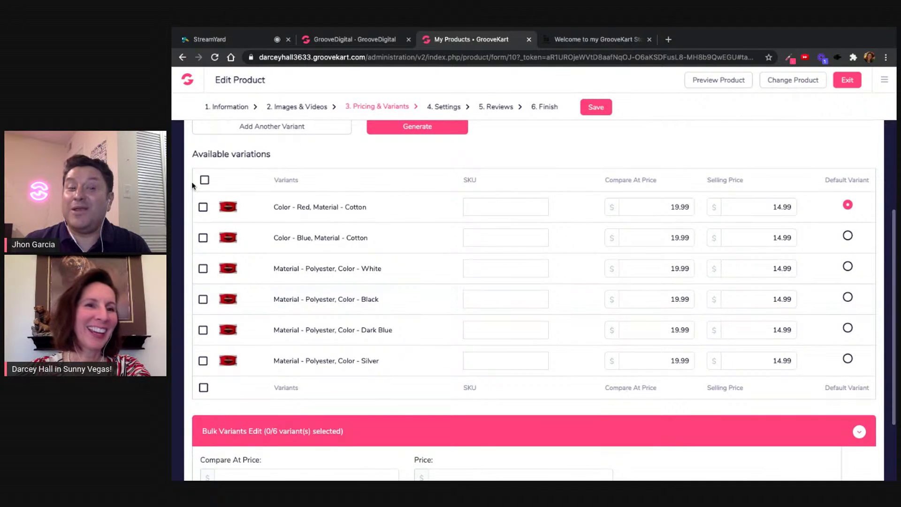
{"action": "left_click", "coordinate": [205, 181]}
{"action": "scroll", "coordinate": [289, 357], "scroll_direction": "down", "scroll_amount": 3}
{"action": "left_click", "coordinate": [287, 374]}
{"action": "type", "text": "23.0"}
{"action": "key", "text": "BackSpace"}
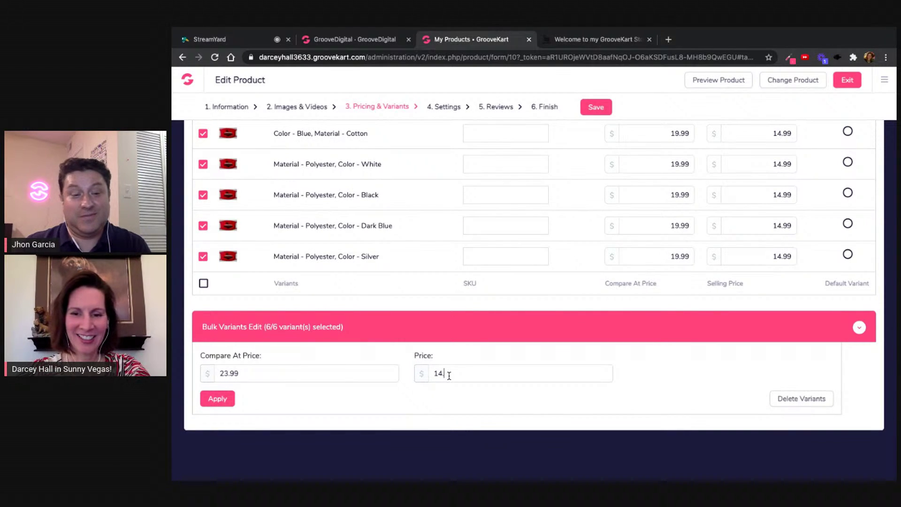
{"action": "left_click", "coordinate": [223, 400]}
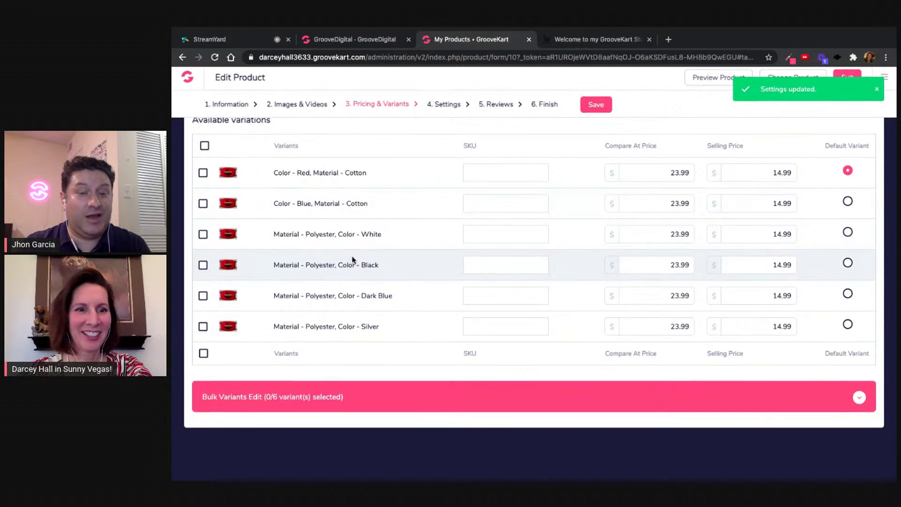
- Select all variants and bulk-apply a compare-at price of 19.99 and a price of 14.99
{"action": "left_click", "coordinate": [859, 399]}
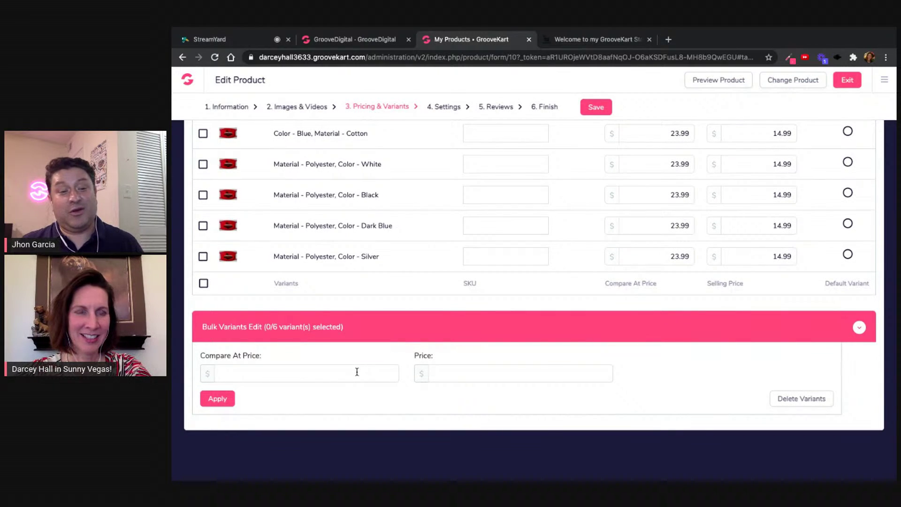
{"action": "scroll", "coordinate": [351, 357], "scroll_direction": "up", "scroll_amount": 5}
{"action": "left_click", "coordinate": [204, 348]}
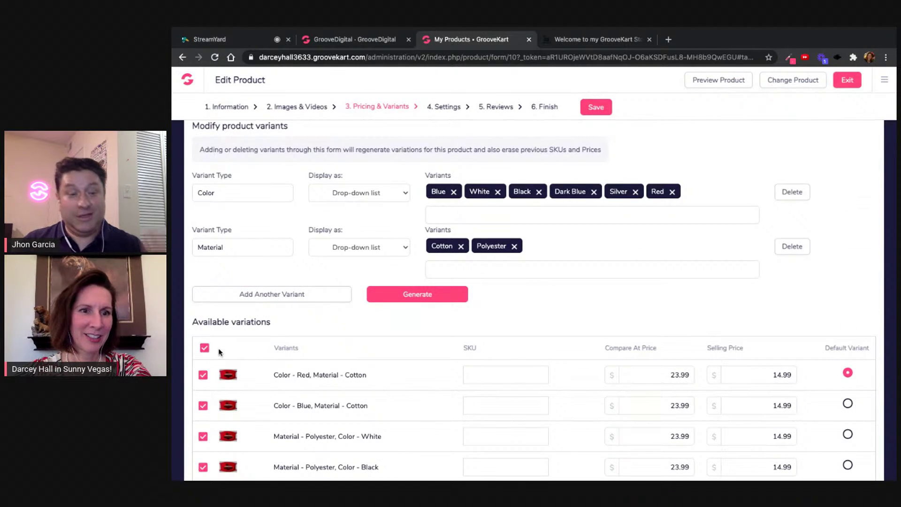
{"action": "scroll", "coordinate": [316, 367], "scroll_direction": "down", "scroll_amount": 6}
{"action": "left_click", "coordinate": [266, 379]}
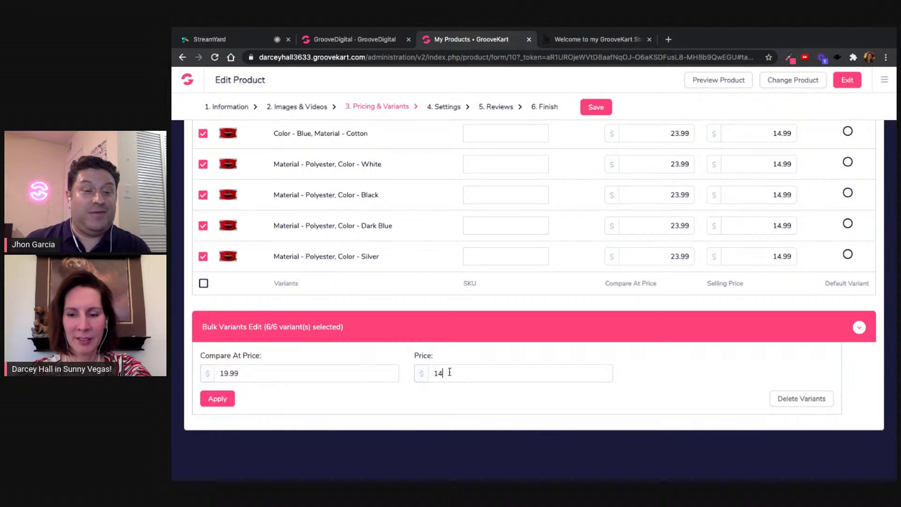
{"action": "left_click", "coordinate": [229, 401]}
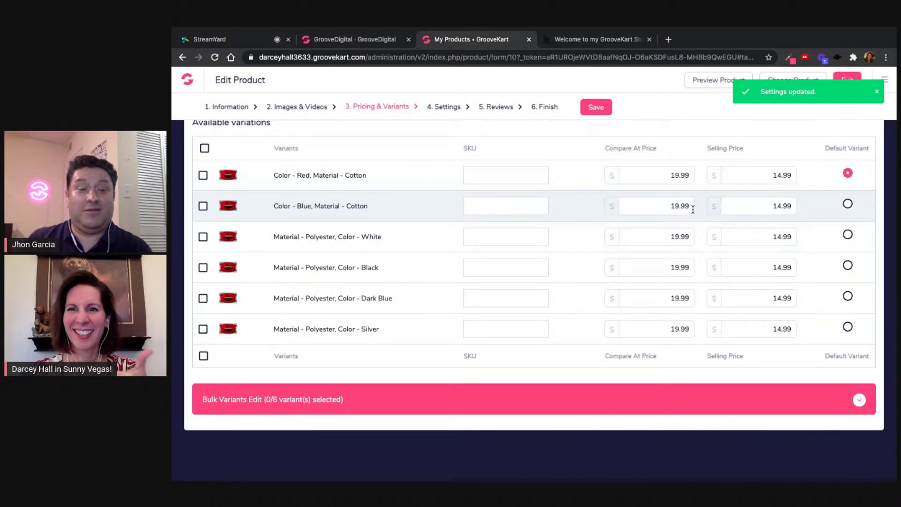
- Save the variant pricing and publish the product from the final actions
{"action": "scroll", "coordinate": [597, 233], "scroll_direction": "up", "scroll_amount": 5}
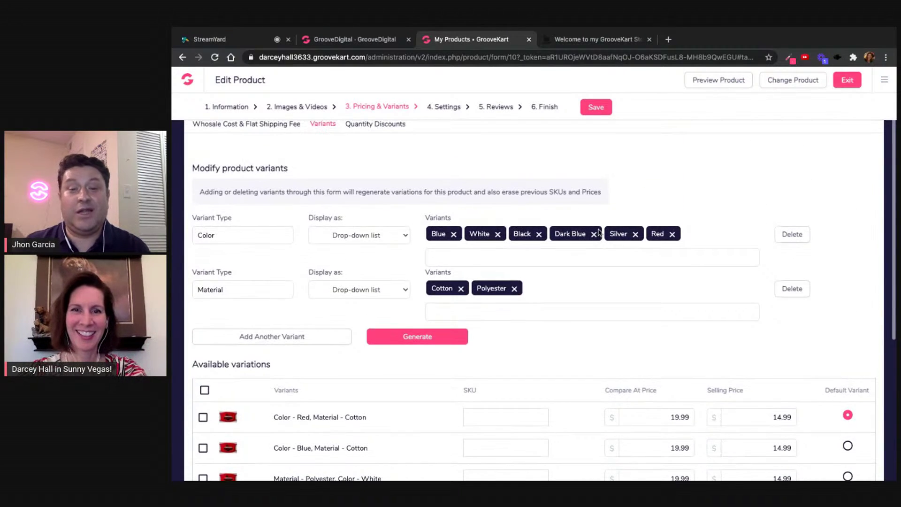
{"action": "left_click", "coordinate": [596, 107]}
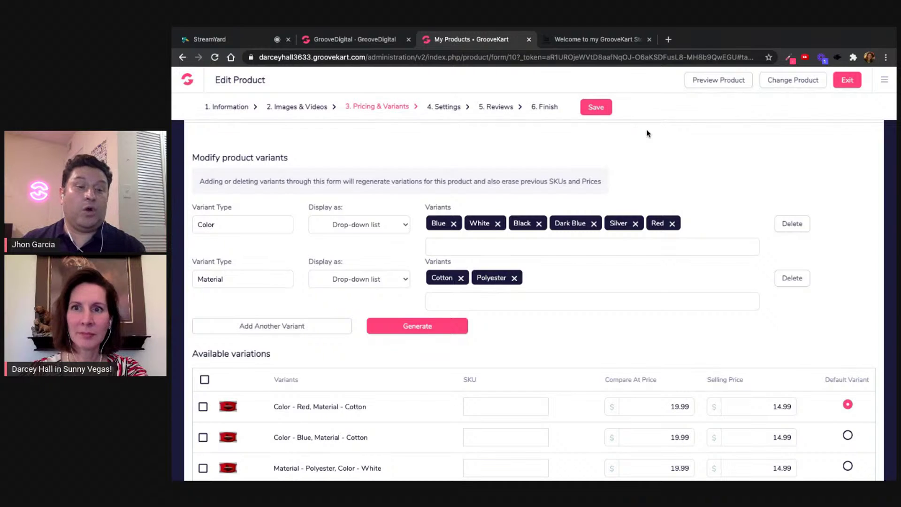
{"action": "scroll", "coordinate": [647, 133], "scroll_direction": "up", "scroll_amount": 1}
{"action": "scroll", "coordinate": [646, 133], "scroll_direction": "up", "scroll_amount": 2}
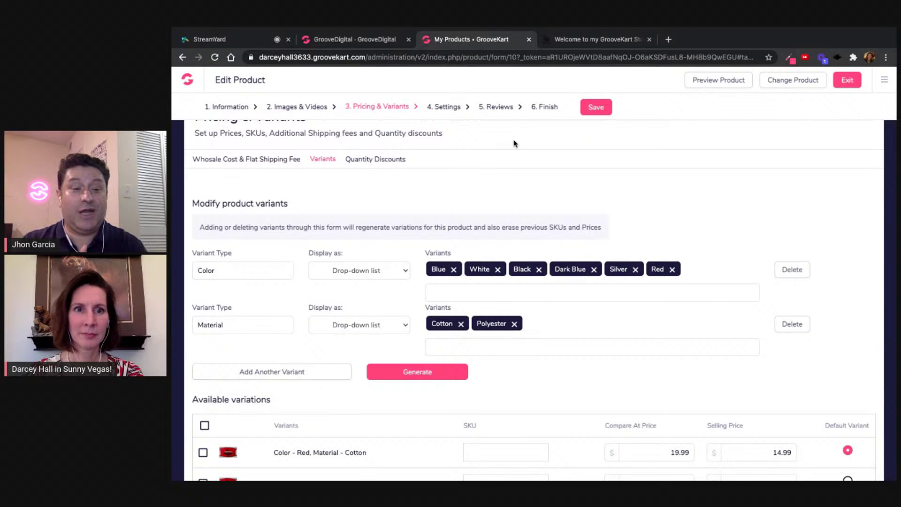
{"action": "left_click", "coordinate": [596, 107]}
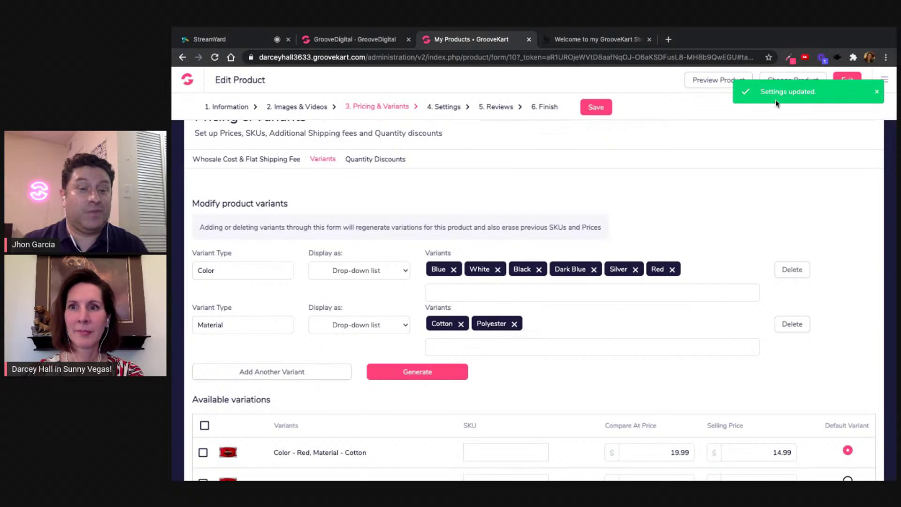
{"action": "left_click", "coordinate": [545, 107]}
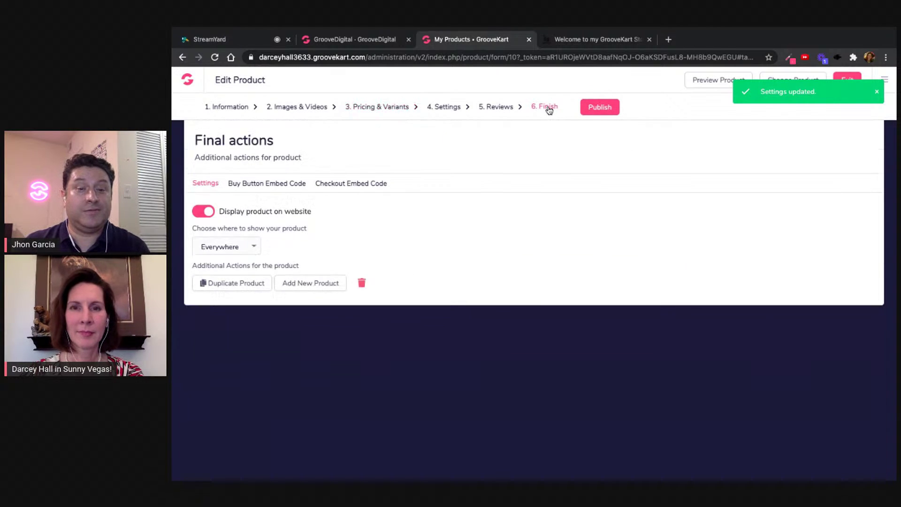
{"action": "left_click", "coordinate": [606, 112]}
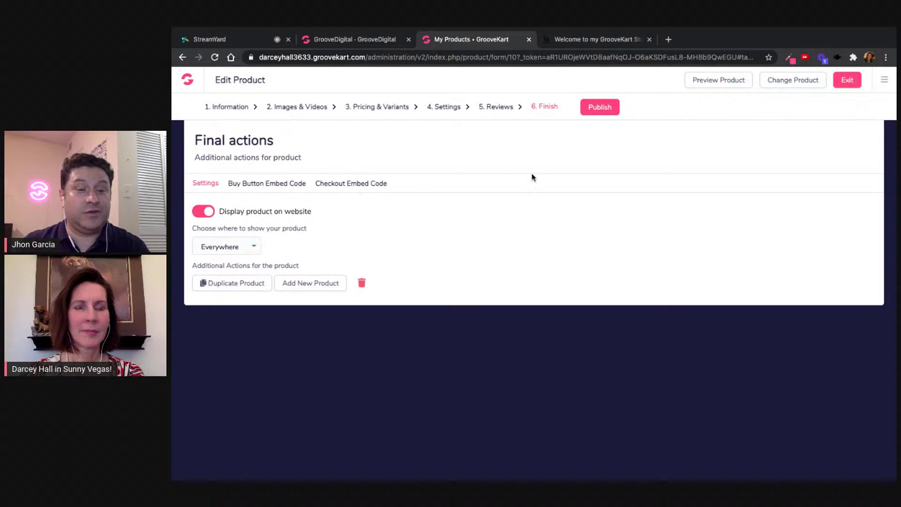
- Preview the product on the storefront and examine its title, description, prices, option choices and image thumbnails
{"action": "left_click", "coordinate": [739, 82]}
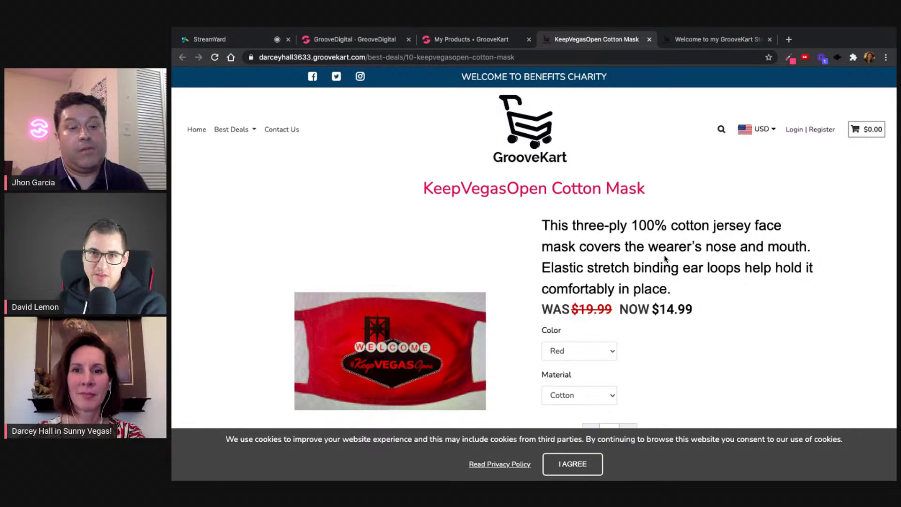
{"action": "scroll", "coordinate": [663, 255], "scroll_direction": "down", "scroll_amount": 1}
{"action": "scroll", "coordinate": [663, 255], "scroll_direction": "up", "scroll_amount": 1}
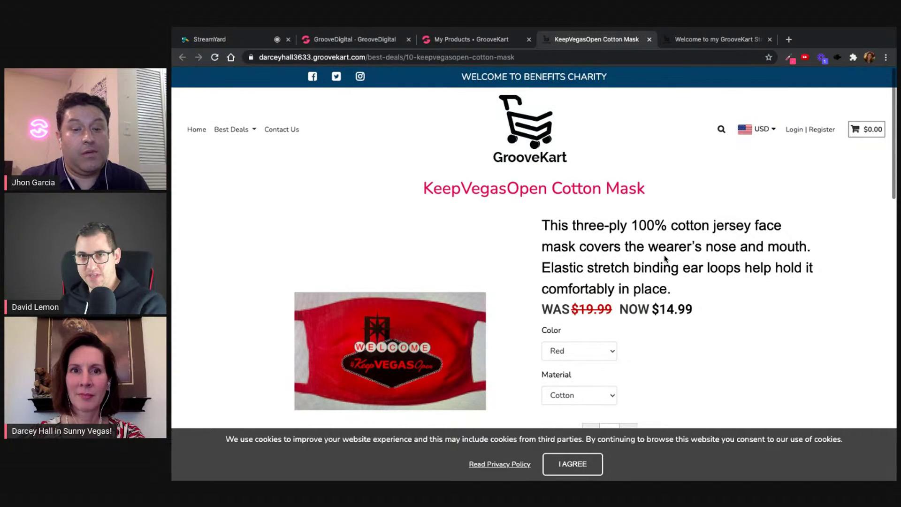
{"action": "scroll", "coordinate": [663, 255], "scroll_direction": "down", "scroll_amount": 2}
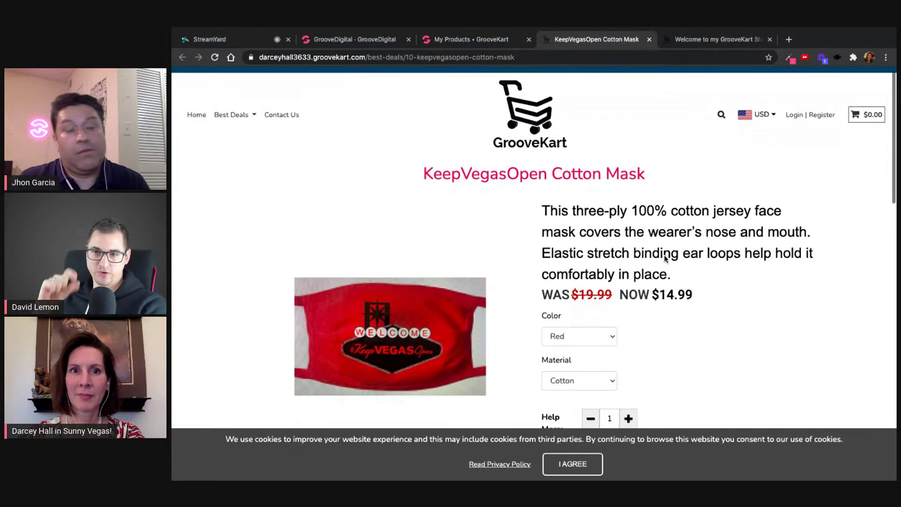
{"action": "scroll", "coordinate": [665, 258], "scroll_direction": "down", "scroll_amount": 3}
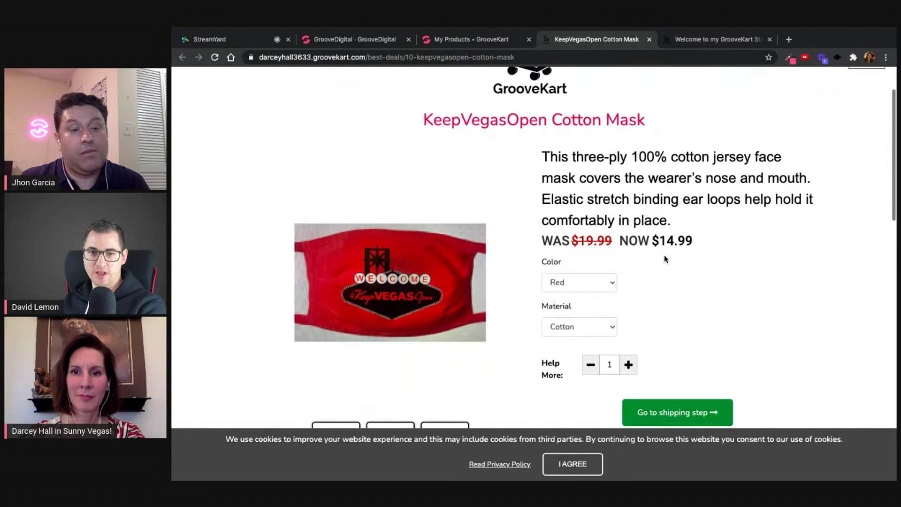
{"action": "scroll", "coordinate": [664, 257], "scroll_direction": "down", "scroll_amount": 1}
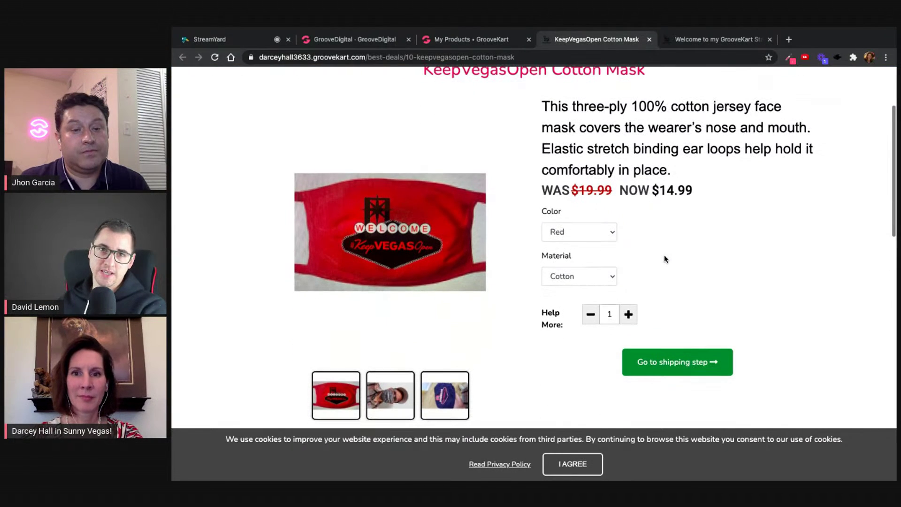
{"action": "scroll", "coordinate": [664, 258], "scroll_direction": "down", "scroll_amount": 2}
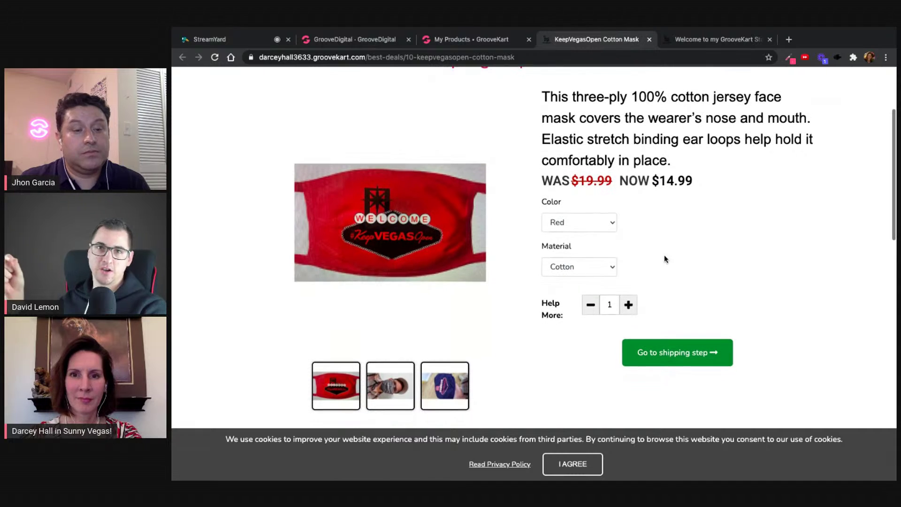
{"action": "scroll", "coordinate": [663, 258], "scroll_direction": "down", "scroll_amount": 1}
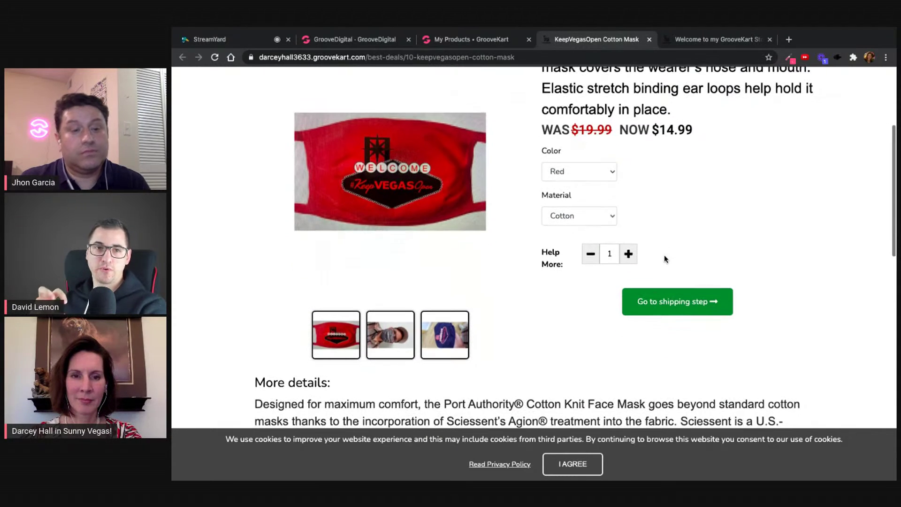
{"action": "scroll", "coordinate": [663, 254], "scroll_direction": "down", "scroll_amount": 1}
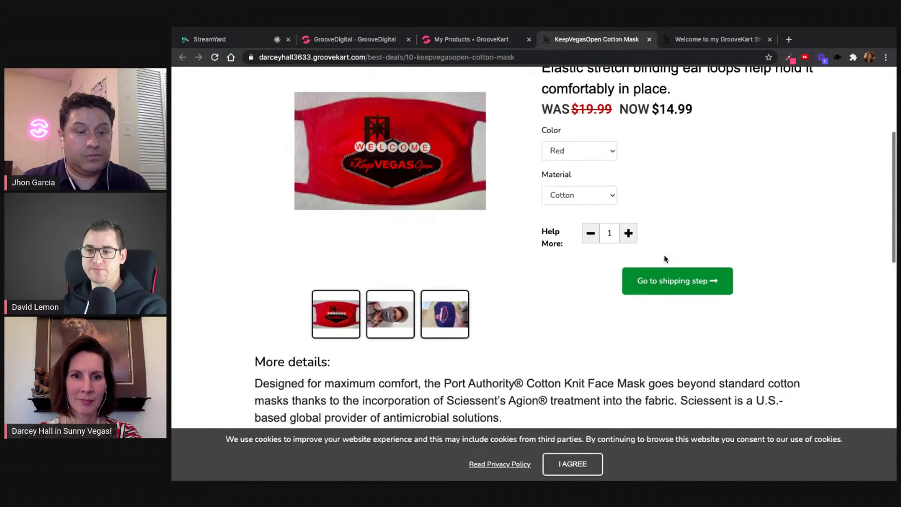
{"action": "scroll", "coordinate": [664, 258], "scroll_direction": "down", "scroll_amount": 2}
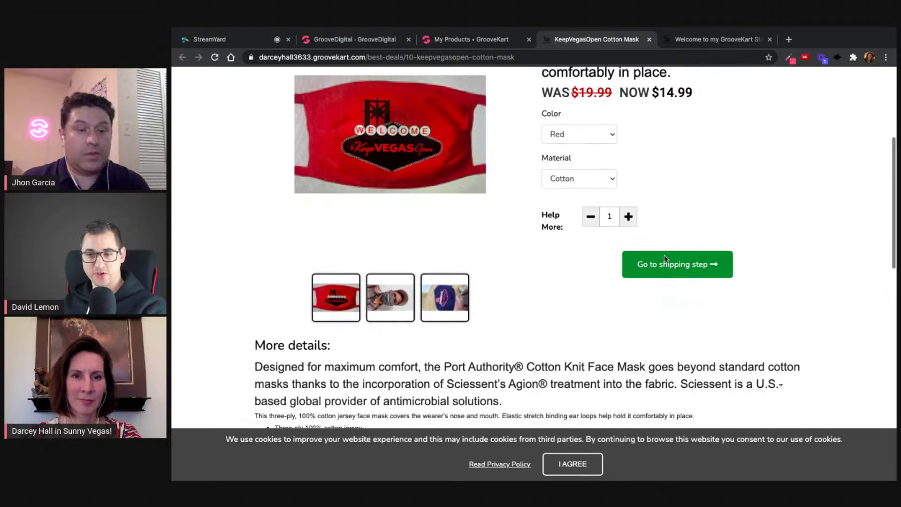
- Test the storefront color options by choosing White with Cotton and switching the color back to Red
{"action": "scroll", "coordinate": [663, 254], "scroll_direction": "up", "scroll_amount": 1}
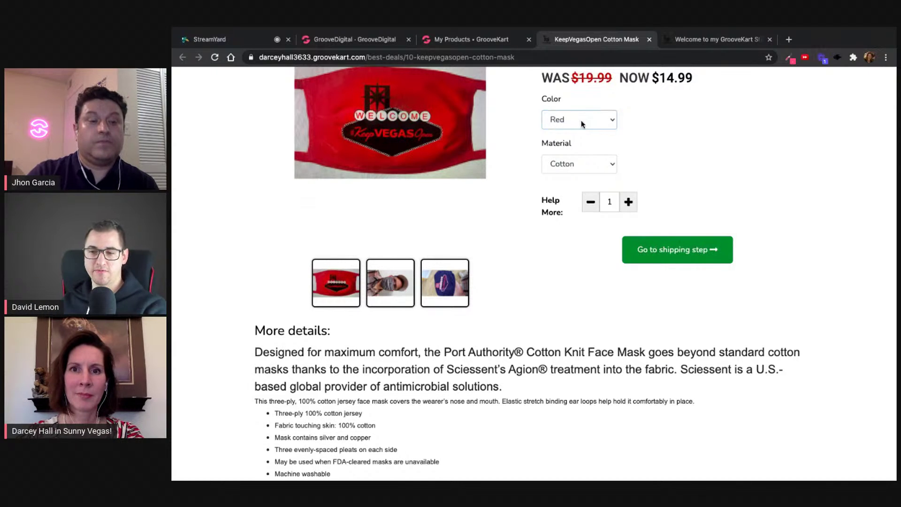
{"action": "left_click", "coordinate": [583, 164]}
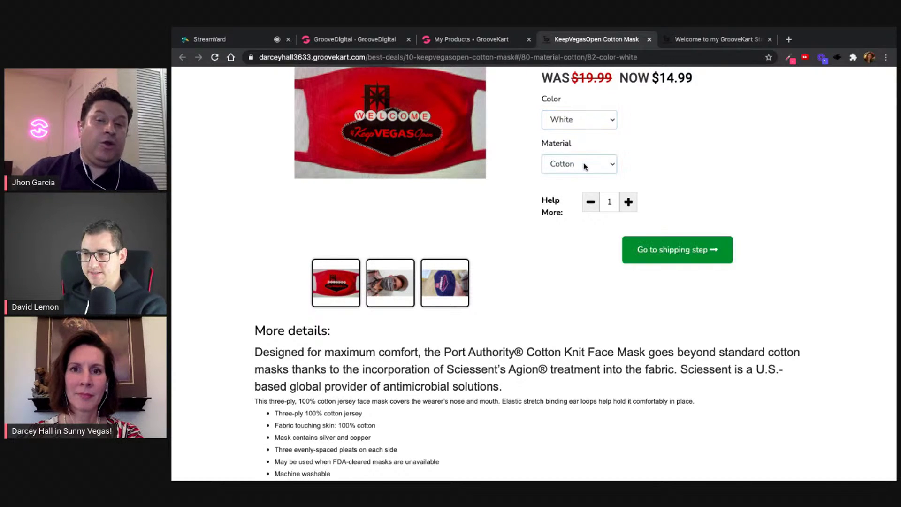
{"action": "left_click", "coordinate": [576, 121]}
{"action": "left_click", "coordinate": [566, 111]}
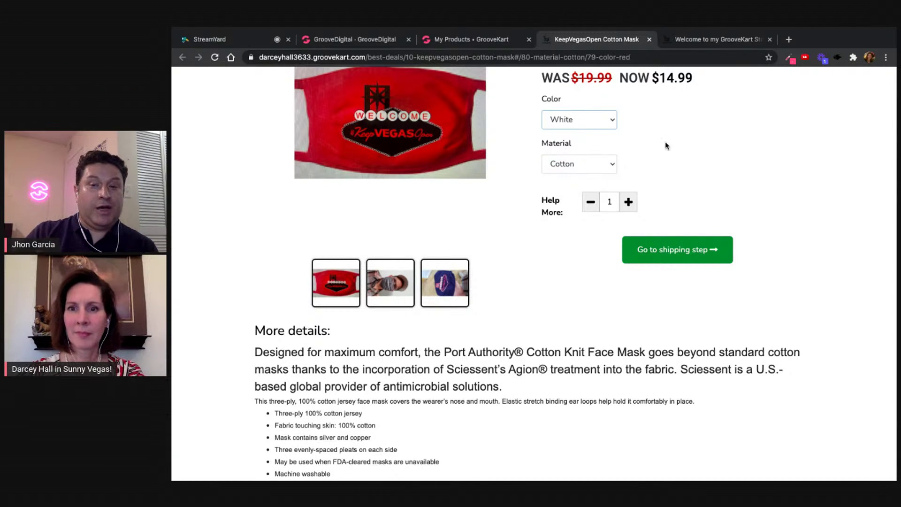
- Review the full storefront product page, from the short description and pricing through the more details section and related products
{"action": "scroll", "coordinate": [666, 144], "scroll_direction": "up", "scroll_amount": 5}
{"action": "scroll", "coordinate": [686, 216], "scroll_direction": "down", "scroll_amount": 1}
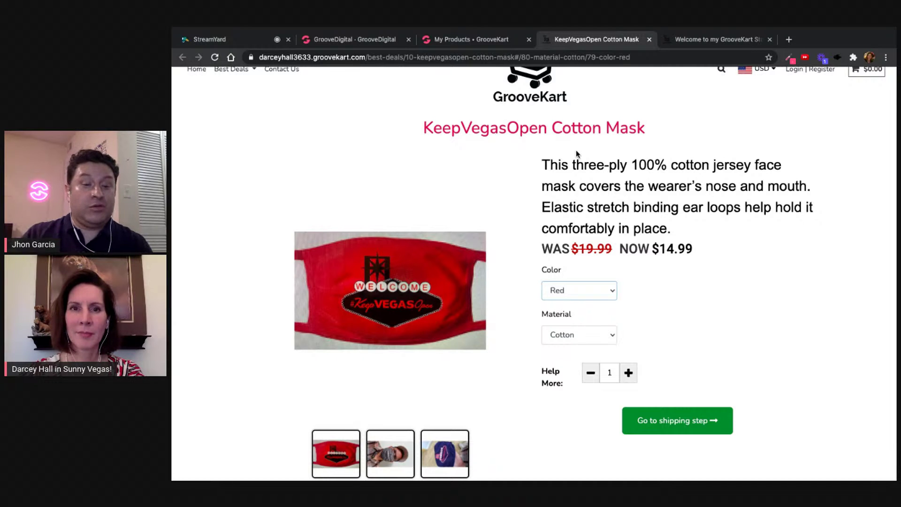
{"action": "scroll", "coordinate": [575, 150], "scroll_direction": "down", "scroll_amount": 1}
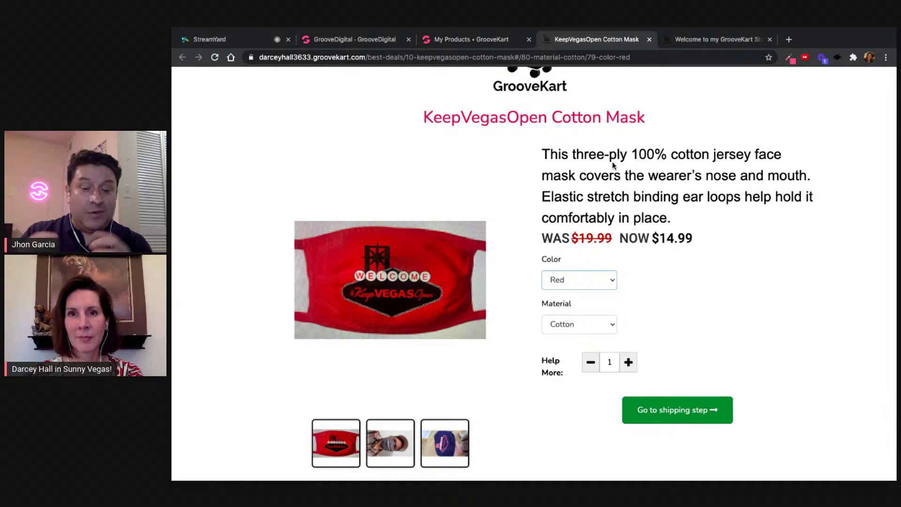
{"action": "scroll", "coordinate": [612, 164], "scroll_direction": "down", "scroll_amount": 3}
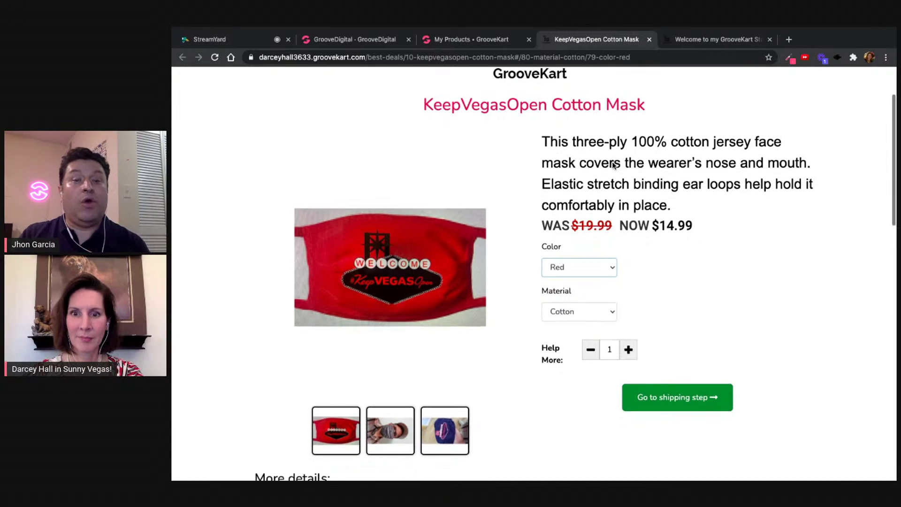
{"action": "scroll", "coordinate": [613, 164], "scroll_direction": "down", "scroll_amount": 3}
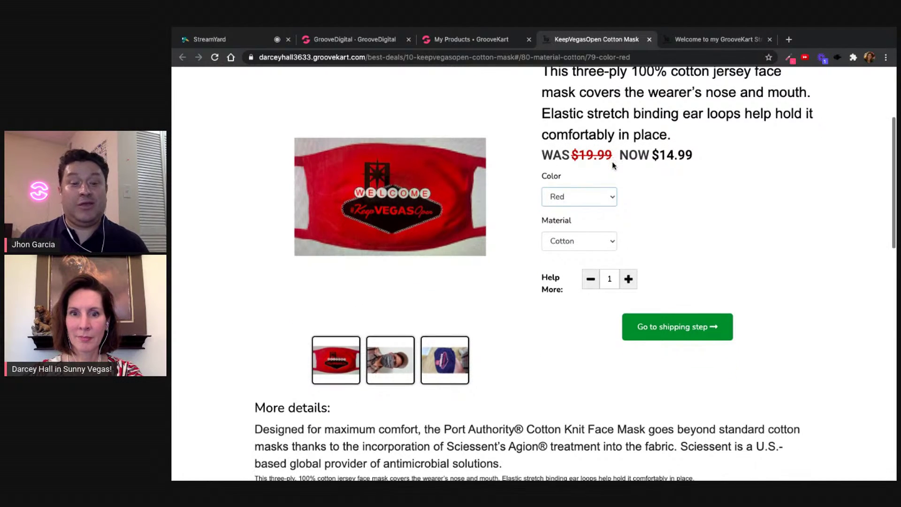
{"action": "scroll", "coordinate": [612, 165], "scroll_direction": "down", "scroll_amount": 5}
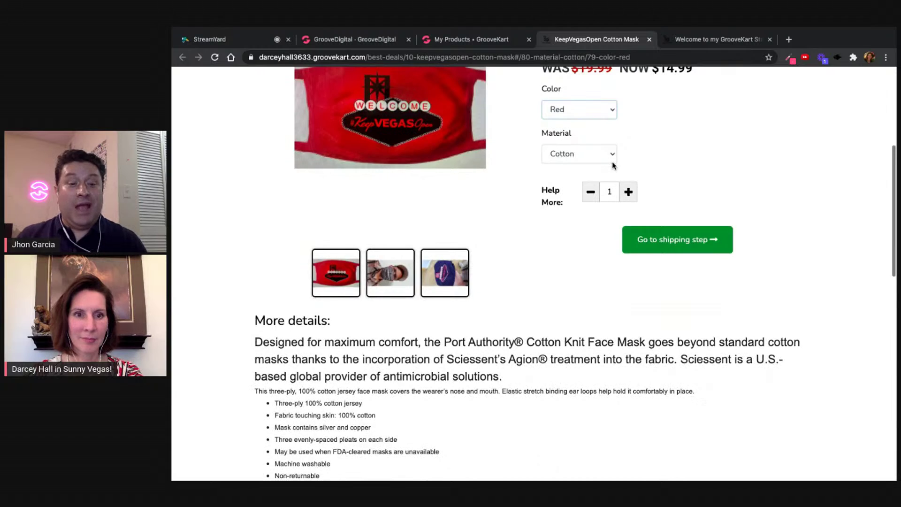
{"action": "scroll", "coordinate": [612, 165], "scroll_direction": "down", "scroll_amount": 6}
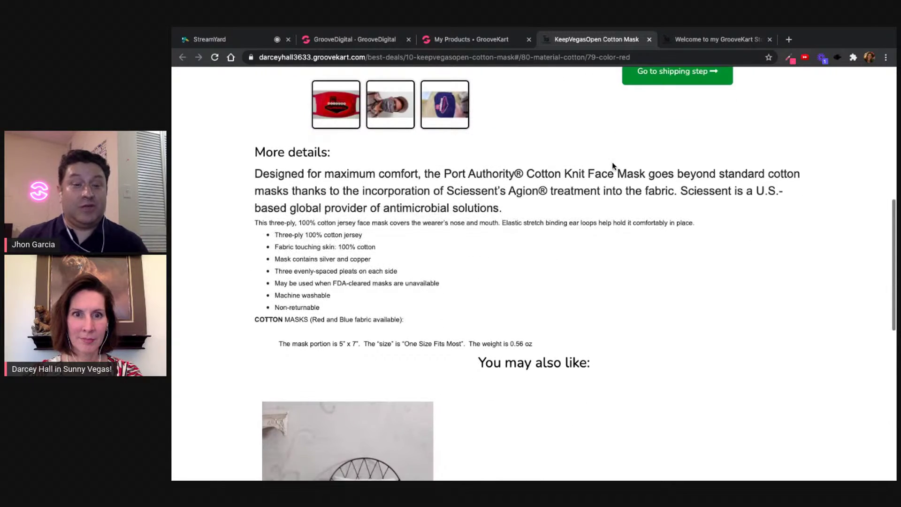
{"action": "scroll", "coordinate": [612, 165], "scroll_direction": "up", "scroll_amount": 13}
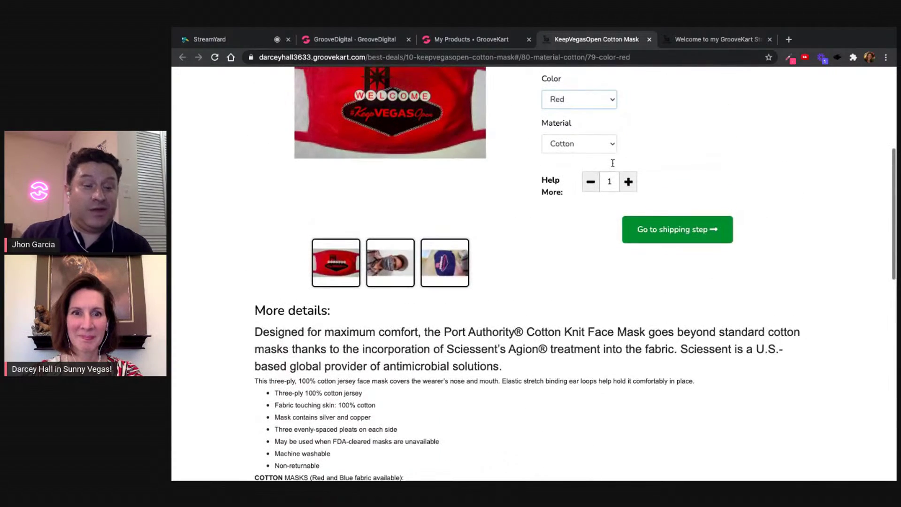
{"action": "scroll", "coordinate": [612, 162], "scroll_direction": "up", "scroll_amount": 2}
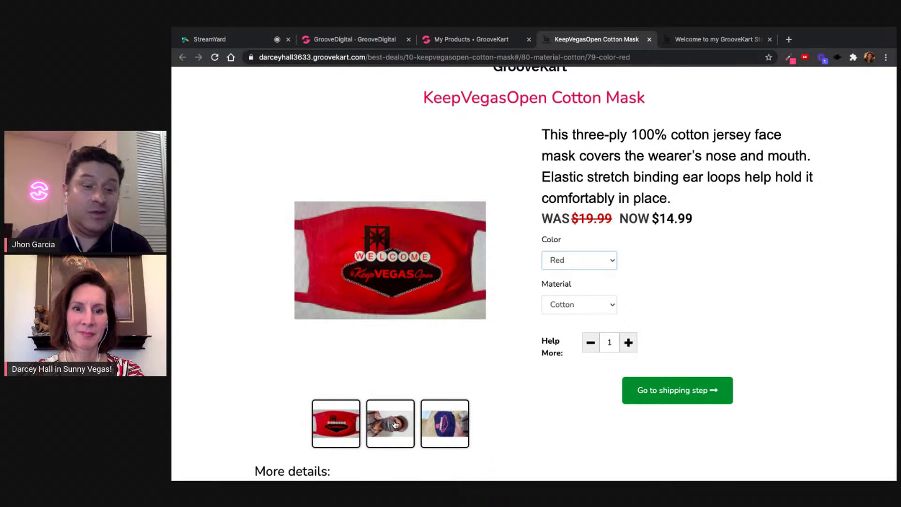
- Show the second gallery photo, of the man wearing the mask, as the main product image
{"action": "scroll", "coordinate": [387, 397], "scroll_direction": "down", "scroll_amount": 3}
{"action": "left_click", "coordinate": [386, 357]}
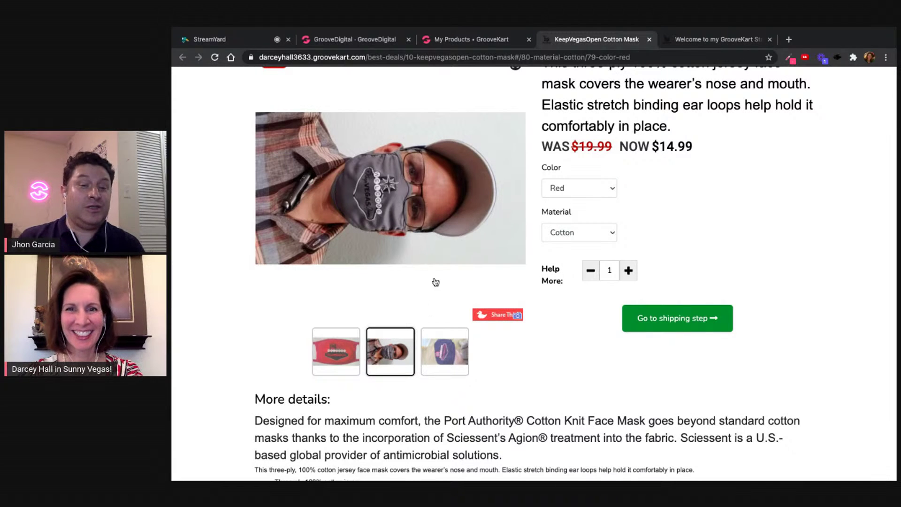
{"action": "scroll", "coordinate": [721, 229], "scroll_direction": "up", "scroll_amount": 4}
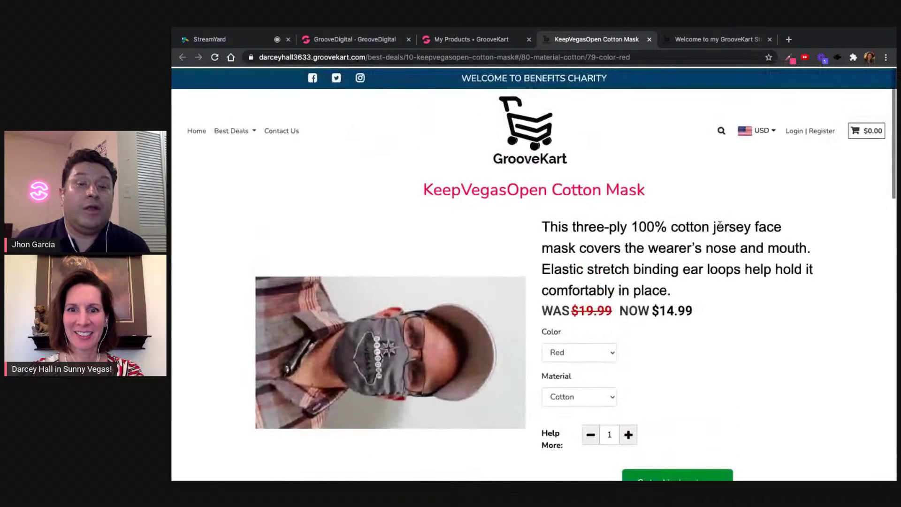
- Choose the Dark Blue color on the storefront page and check the material options offered with it
{"action": "scroll", "coordinate": [721, 228], "scroll_direction": "down", "scroll_amount": 4}
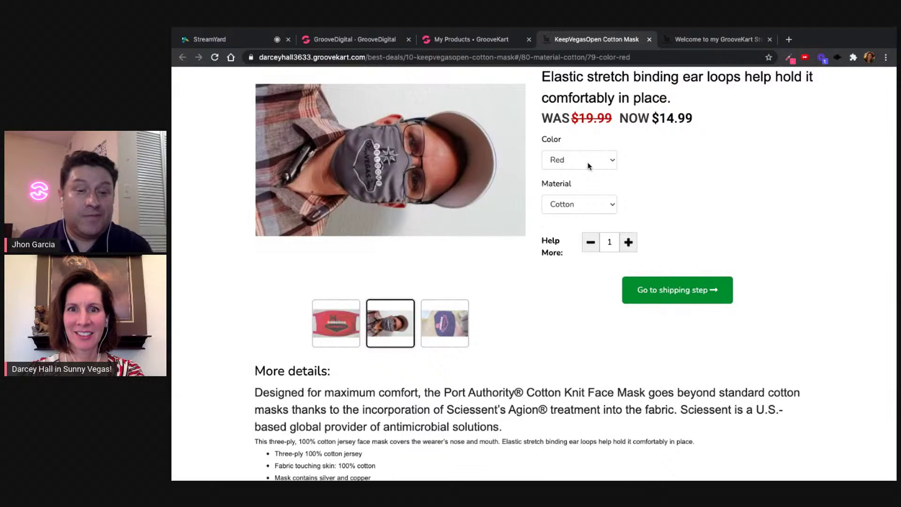
{"action": "left_click", "coordinate": [577, 194]}
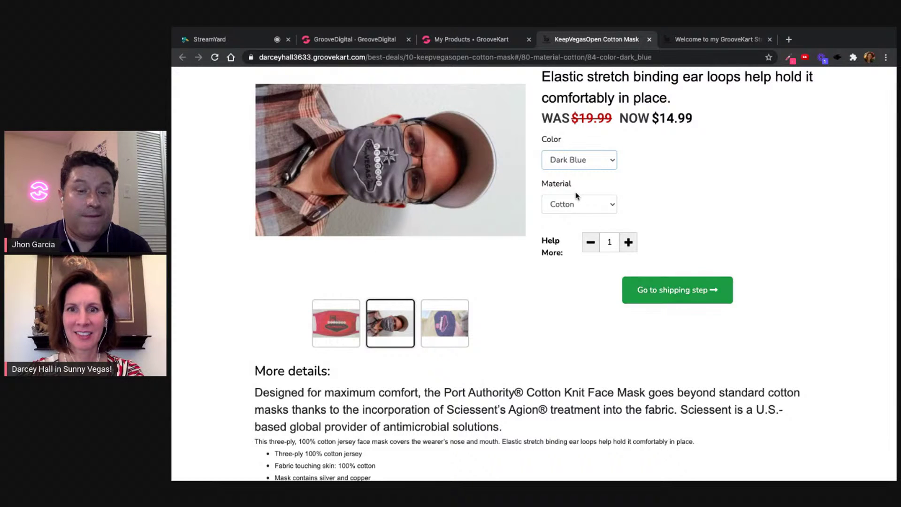
{"action": "left_click", "coordinate": [585, 212]}
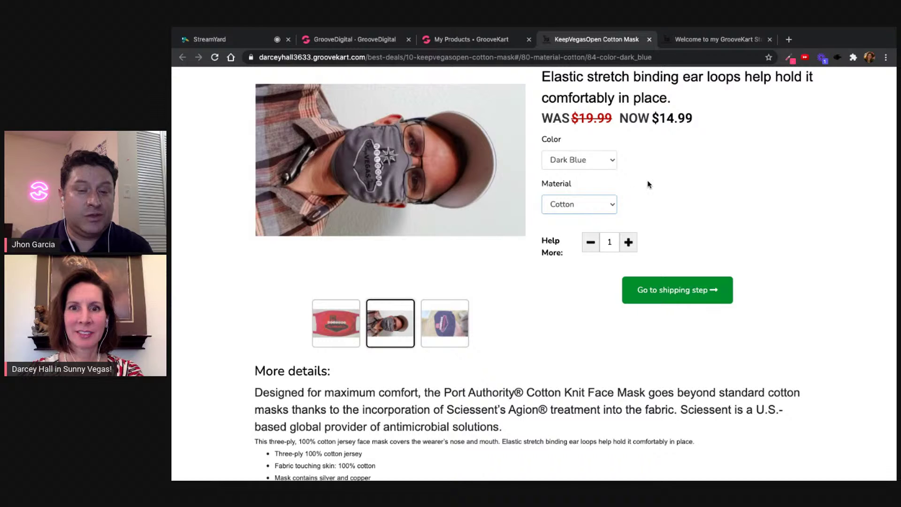
- Choose the Black color on the storefront page, try Polyester as its material and switch back to Cotton
{"action": "scroll", "coordinate": [648, 184], "scroll_direction": "up", "scroll_amount": 1}
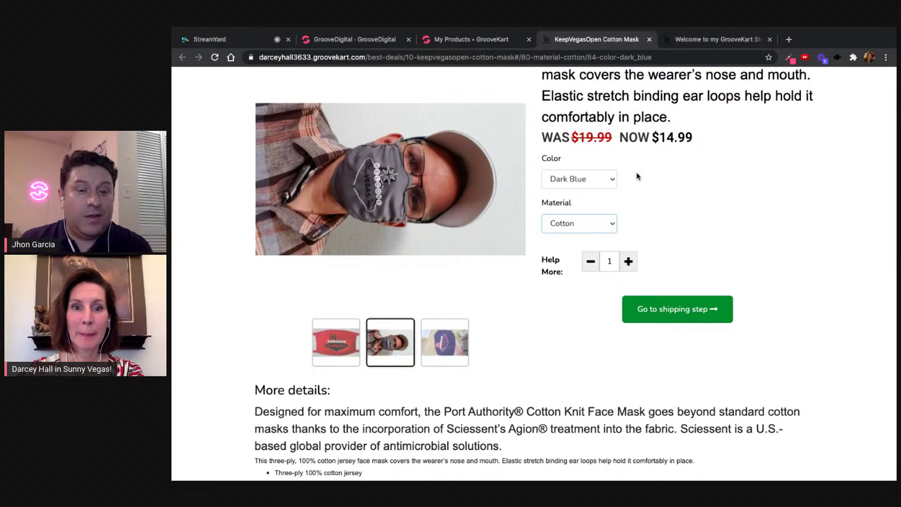
{"action": "left_click", "coordinate": [590, 182]}
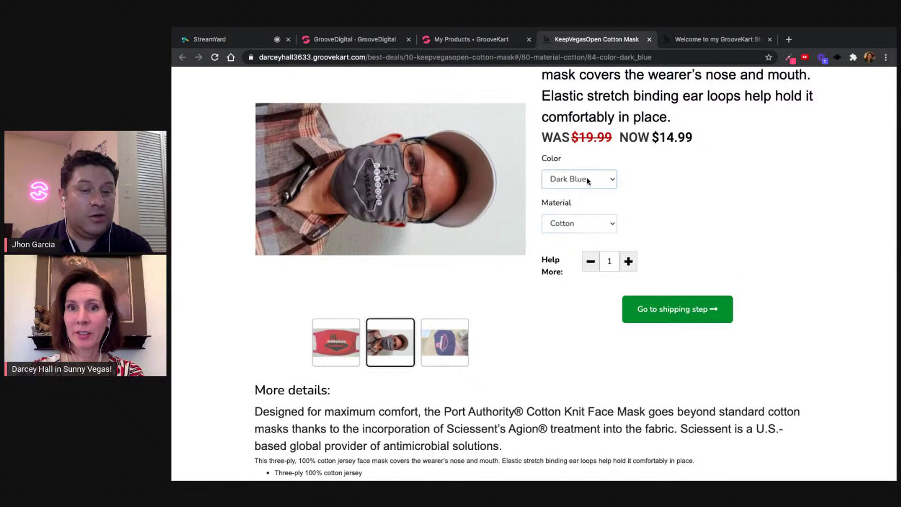
{"action": "left_click", "coordinate": [575, 168]}
{"action": "left_click", "coordinate": [594, 227]}
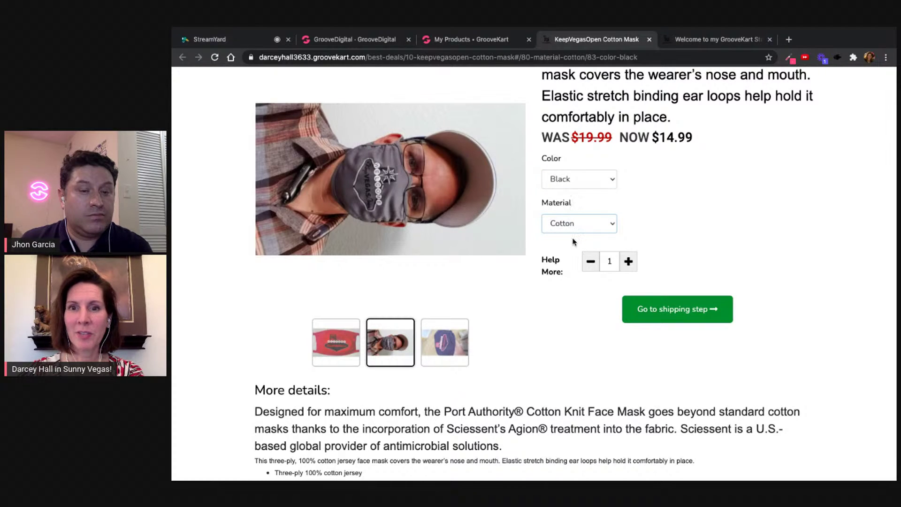
{"action": "key", "text": "Down"}
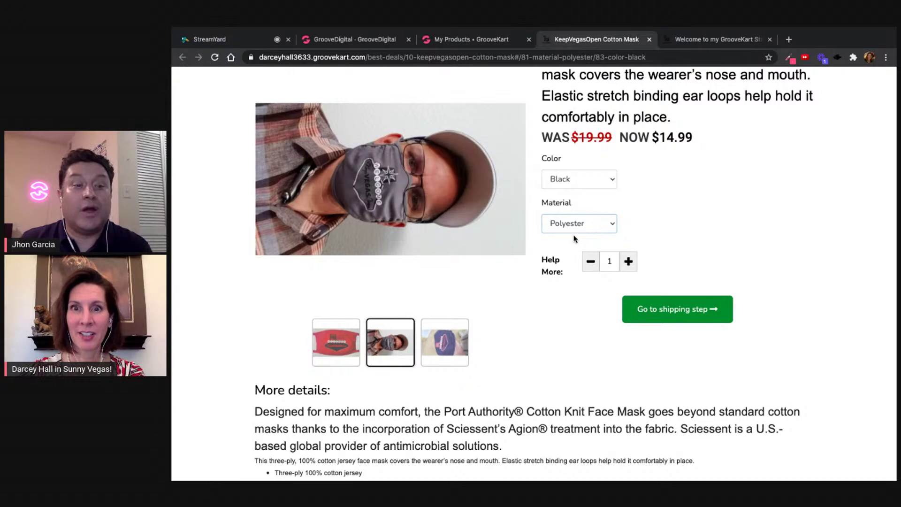
{"action": "key", "text": "Up"}
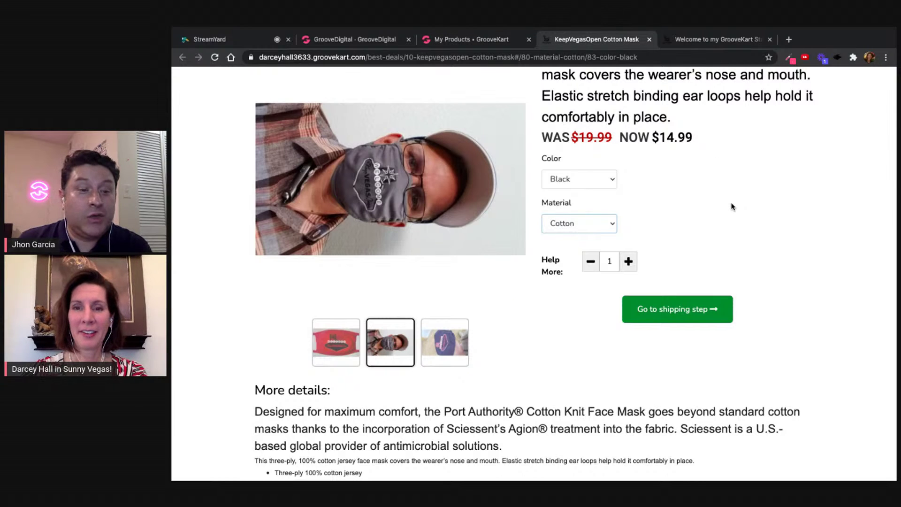
- Review the available color and material variations in the product editor's Pricing & Variants settings and save them
{"action": "left_click", "coordinate": [470, 41]}
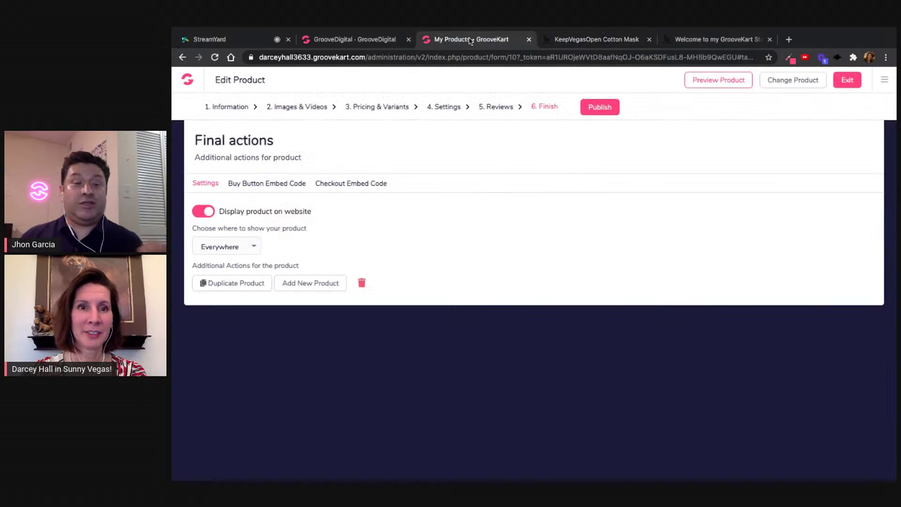
{"action": "left_click", "coordinate": [392, 111]}
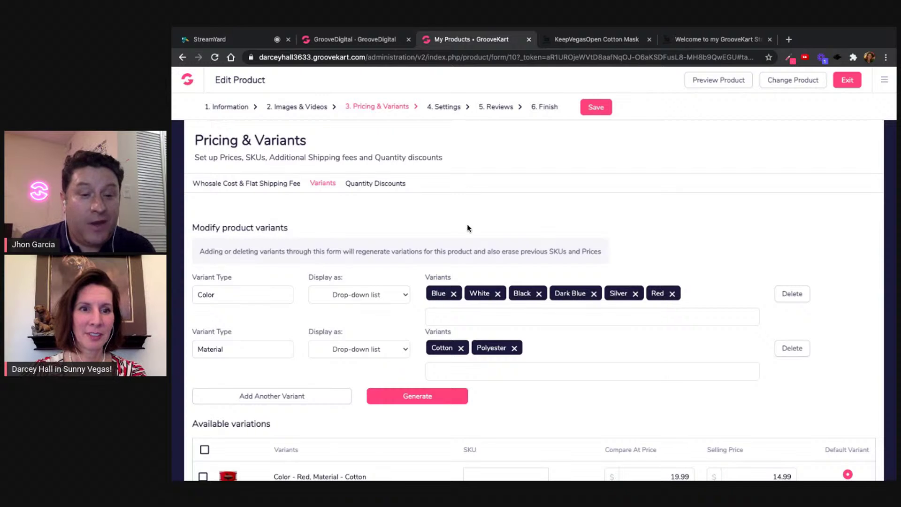
{"action": "scroll", "coordinate": [467, 227], "scroll_direction": "down", "scroll_amount": 1}
{"action": "scroll", "coordinate": [468, 228], "scroll_direction": "down", "scroll_amount": 5}
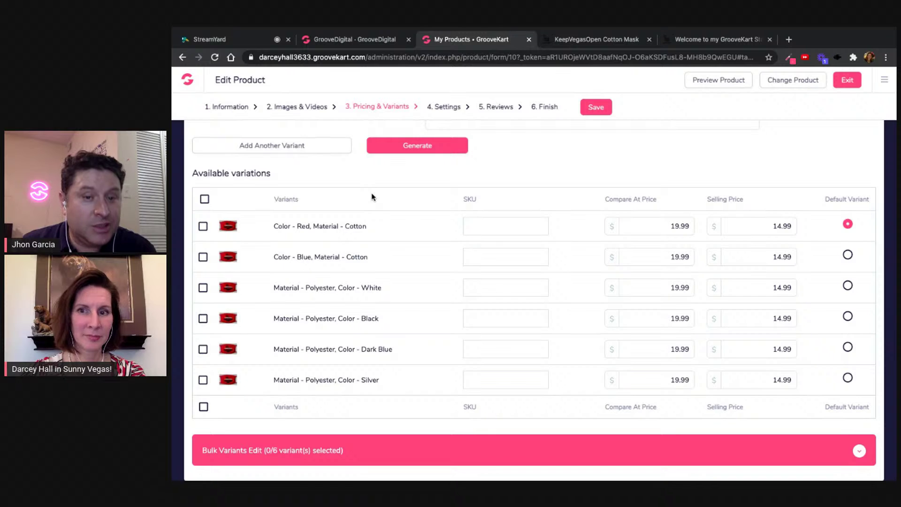
{"action": "left_click", "coordinate": [592, 108]}
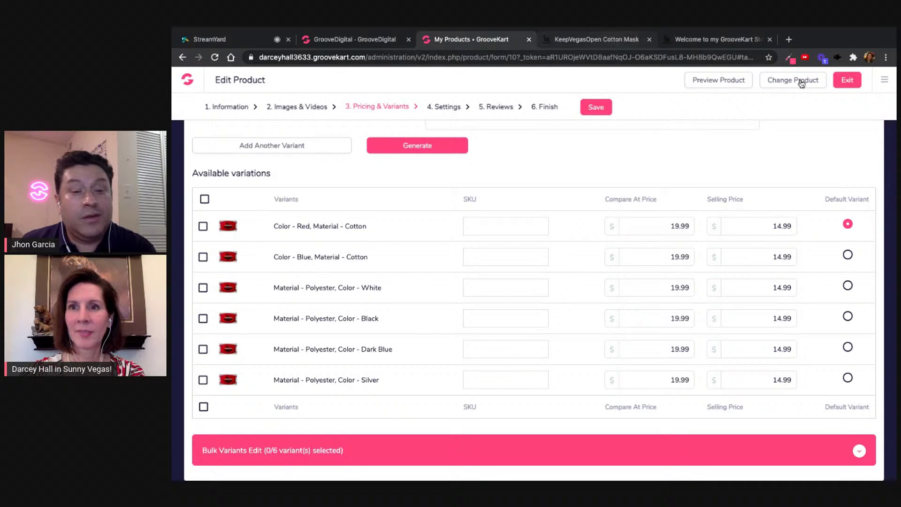
- Publish the product from its final actions and close both open storefront pages
{"action": "left_click", "coordinate": [540, 111]}
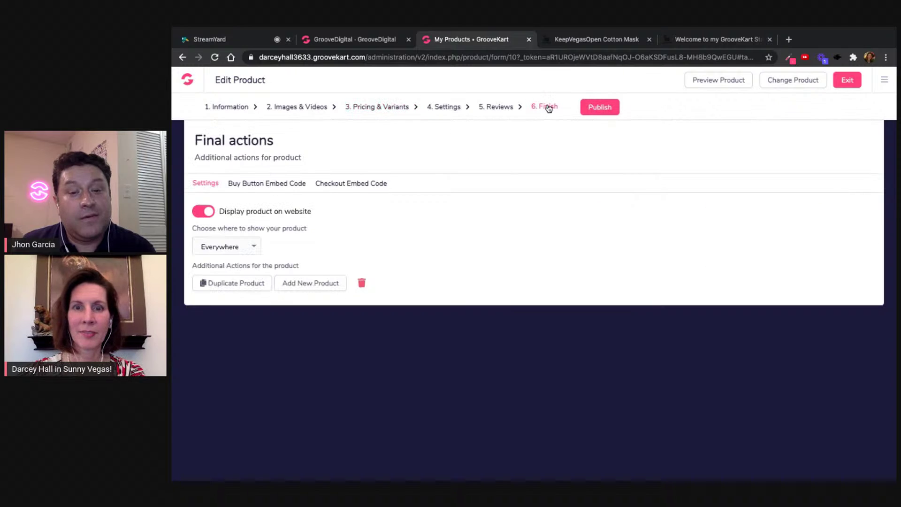
{"action": "left_click", "coordinate": [596, 107]}
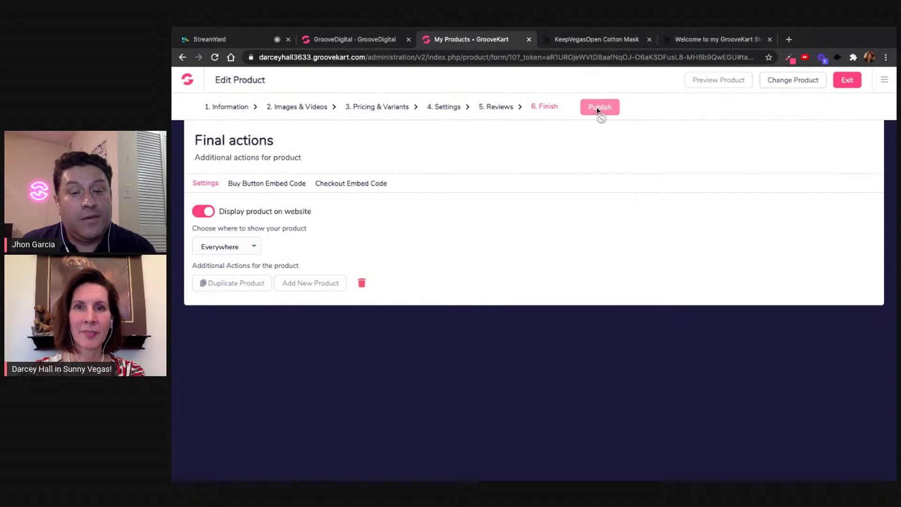
{"action": "left_click", "coordinate": [649, 40]}
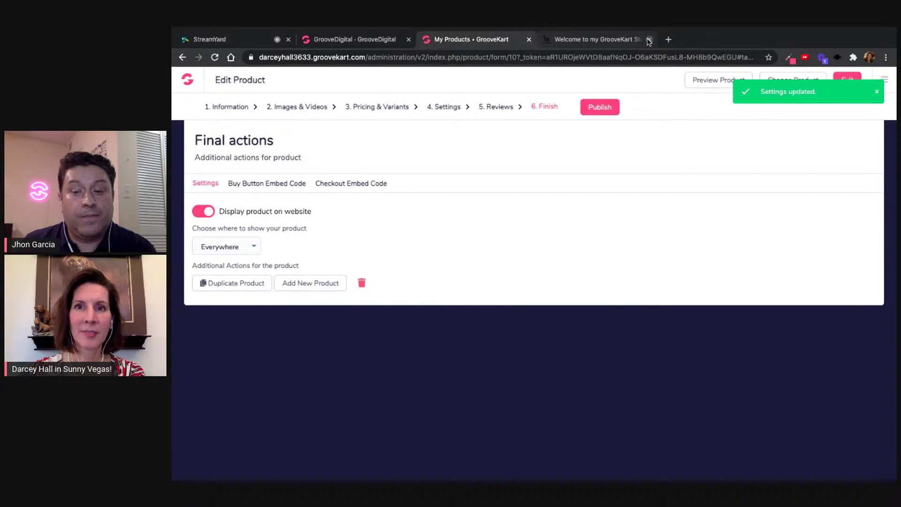
{"action": "left_click", "coordinate": [649, 40]}
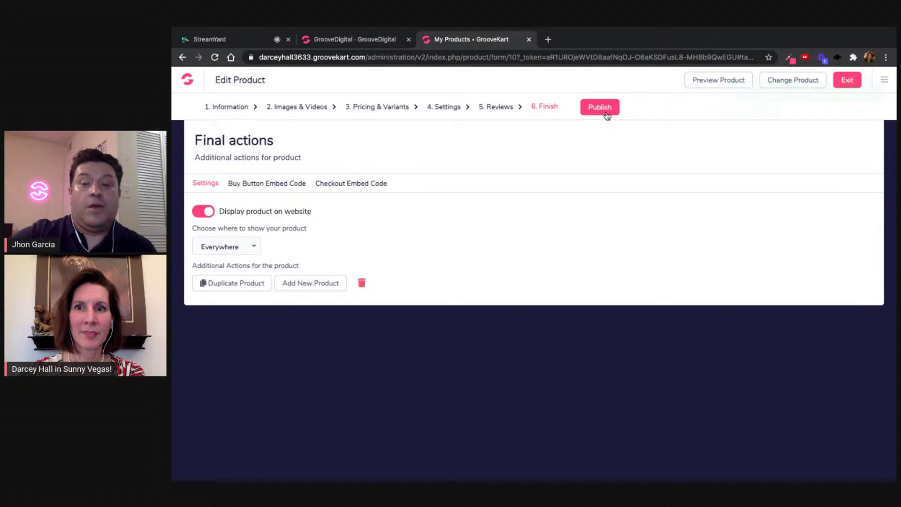
- Preview the published product afresh, choose the Dark Blue color and check its material options
{"action": "left_click", "coordinate": [714, 80]}
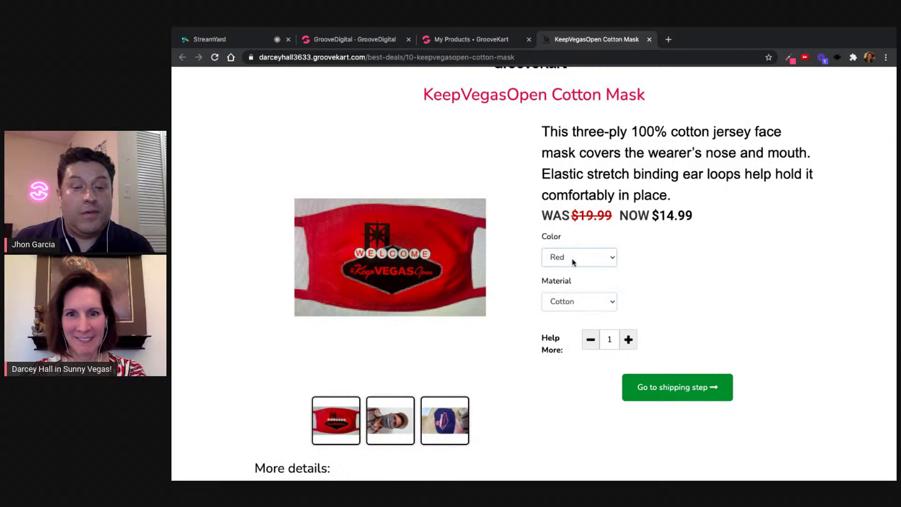
{"action": "left_click", "coordinate": [571, 291]}
{"action": "left_click", "coordinate": [576, 298]}
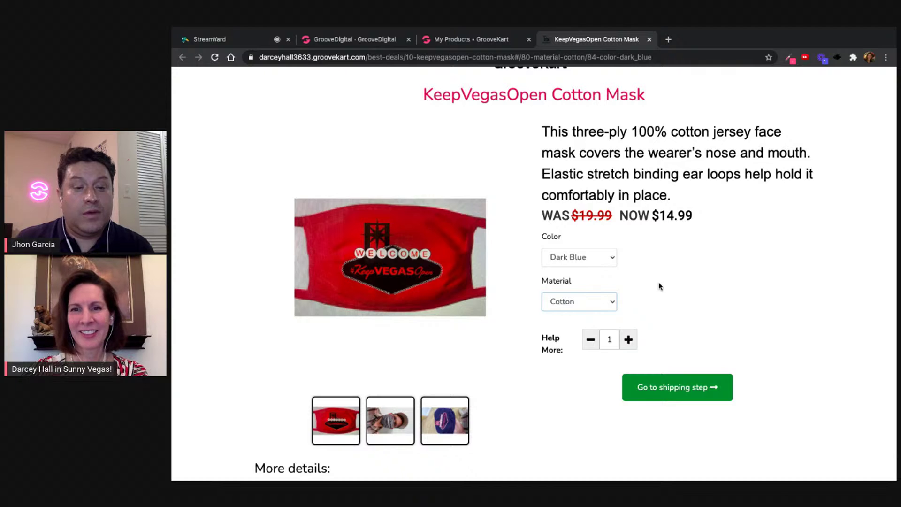
- Change the previewed mask's color to Black and check which materials are offered with it
{"action": "scroll", "coordinate": [659, 285], "scroll_direction": "down", "scroll_amount": 1}
{"action": "scroll", "coordinate": [659, 287], "scroll_direction": "down", "scroll_amount": 1}
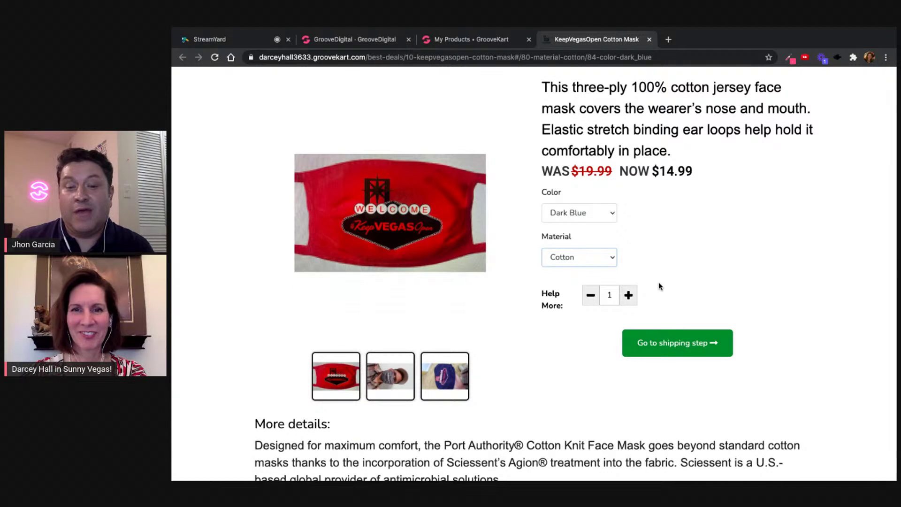
{"action": "left_click", "coordinate": [583, 212]}
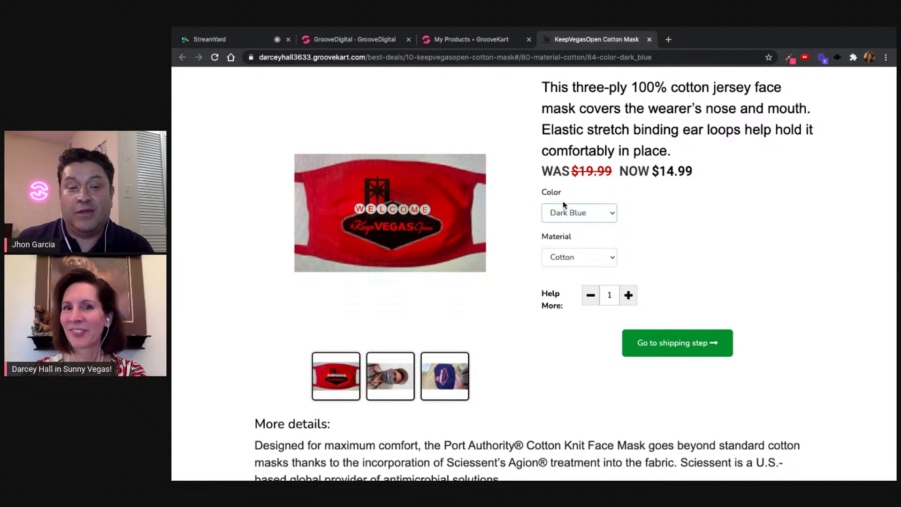
{"action": "left_click", "coordinate": [564, 202]}
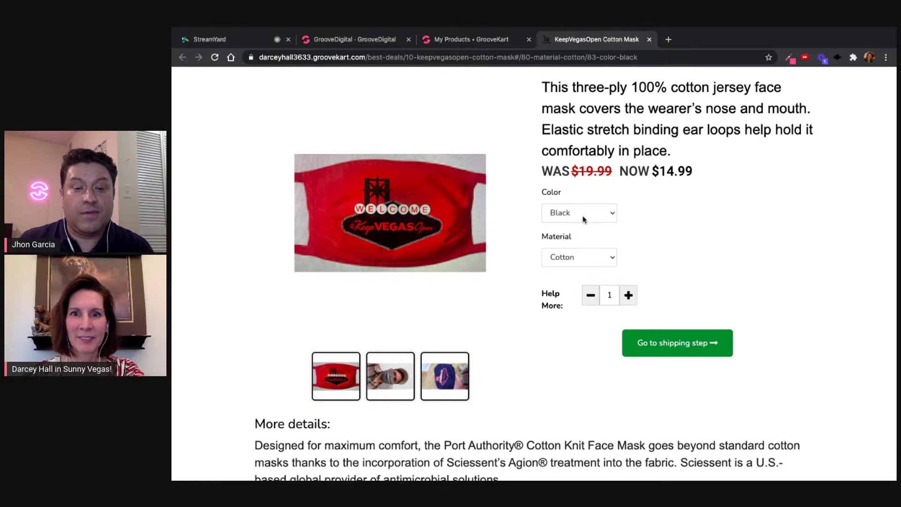
{"action": "left_click", "coordinate": [586, 258]}
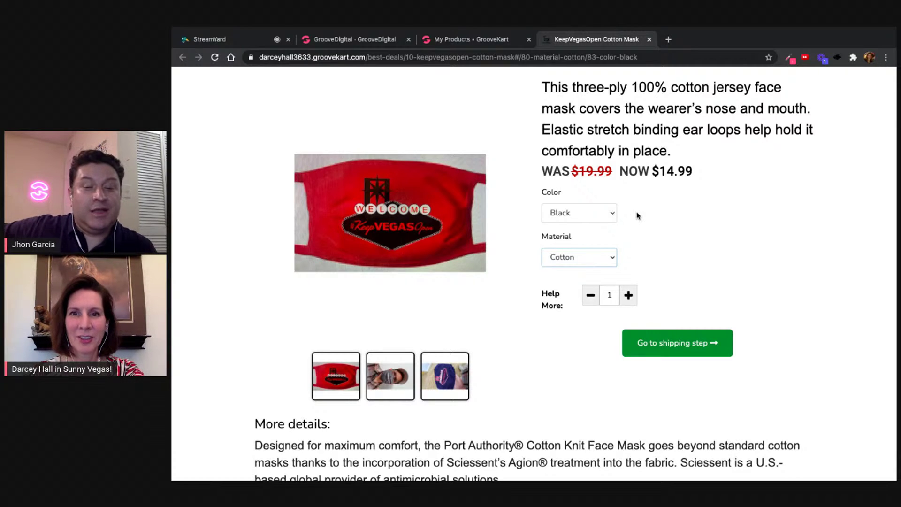
- Add the mask to the cart, proceed to the checkout's customer information page and return to the product page
{"action": "left_click", "coordinate": [674, 343]}
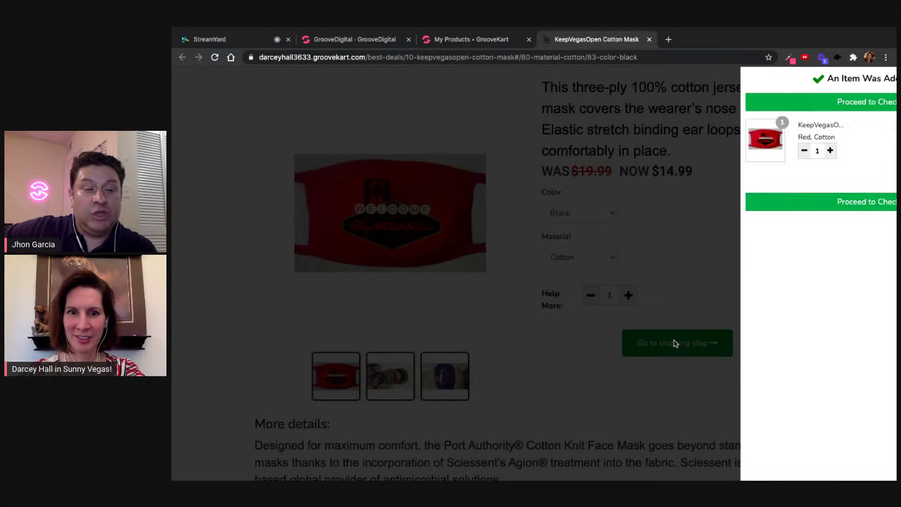
{"action": "left_click", "coordinate": [762, 206]}
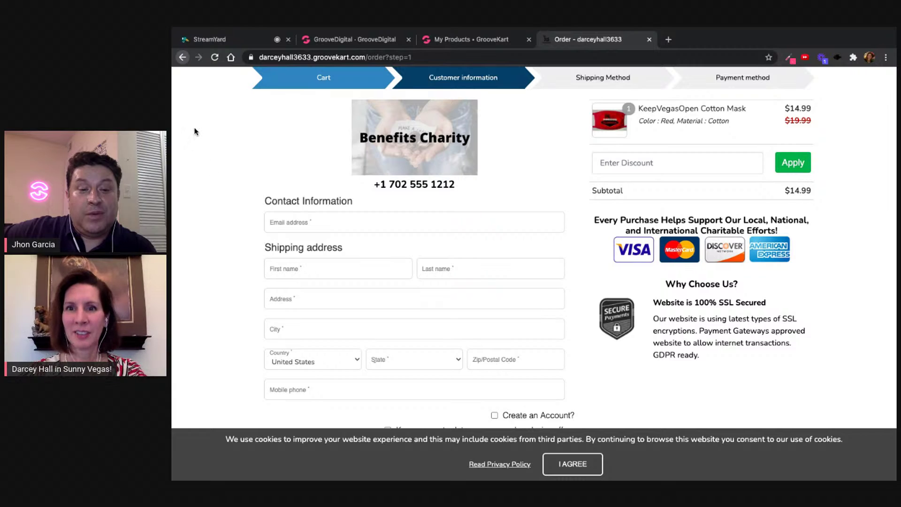
{"action": "left_click", "coordinate": [183, 57]}
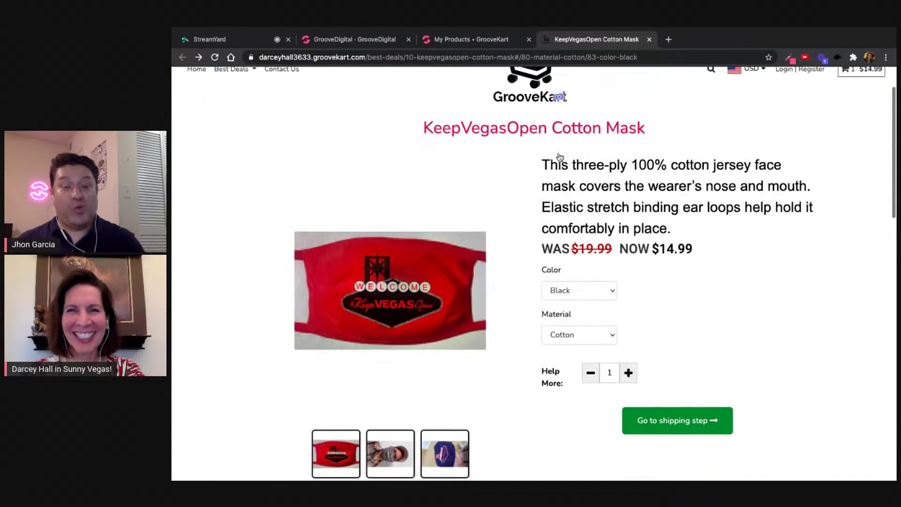
- Examine the storefront product page from its header and variant options down to the gallery and more details section
{"action": "scroll", "coordinate": [558, 156], "scroll_direction": "down", "scroll_amount": 1}
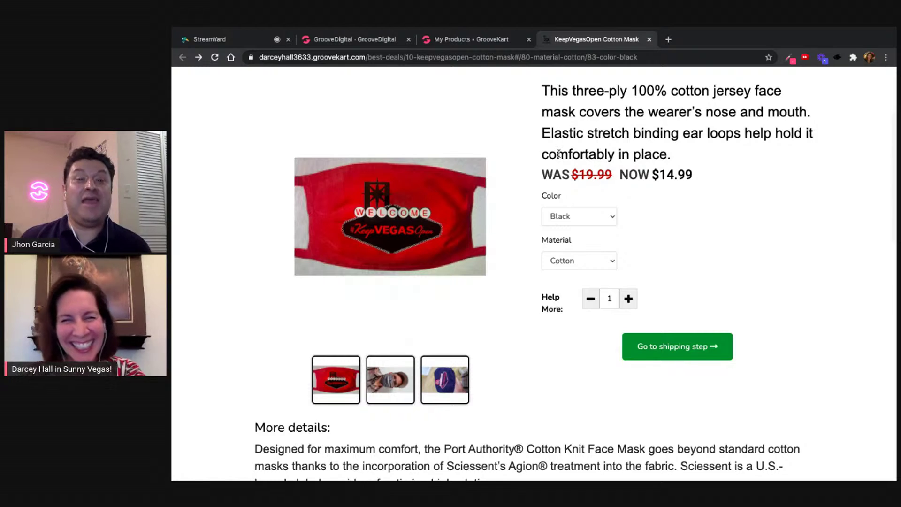
{"action": "scroll", "coordinate": [558, 154], "scroll_direction": "down", "scroll_amount": 1}
{"action": "scroll", "coordinate": [558, 154], "scroll_direction": "up", "scroll_amount": 1}
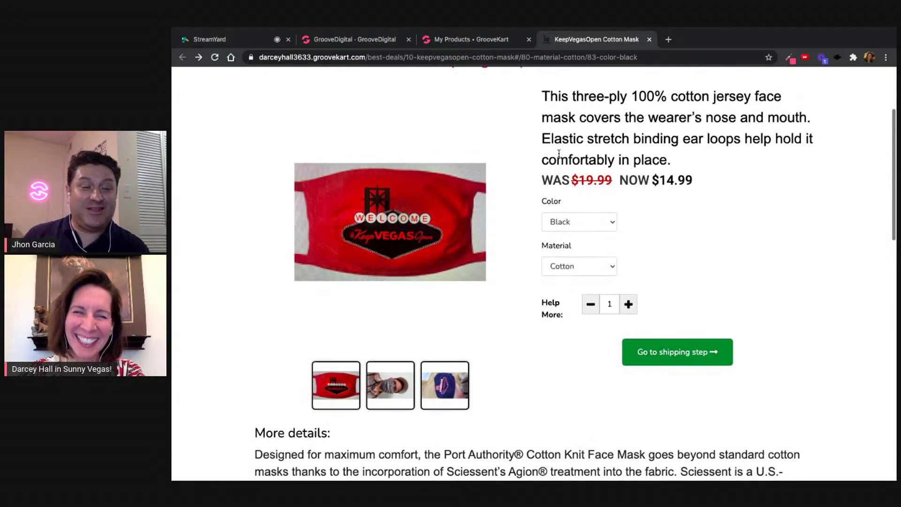
{"action": "scroll", "coordinate": [558, 154], "scroll_direction": "down", "scroll_amount": 1}
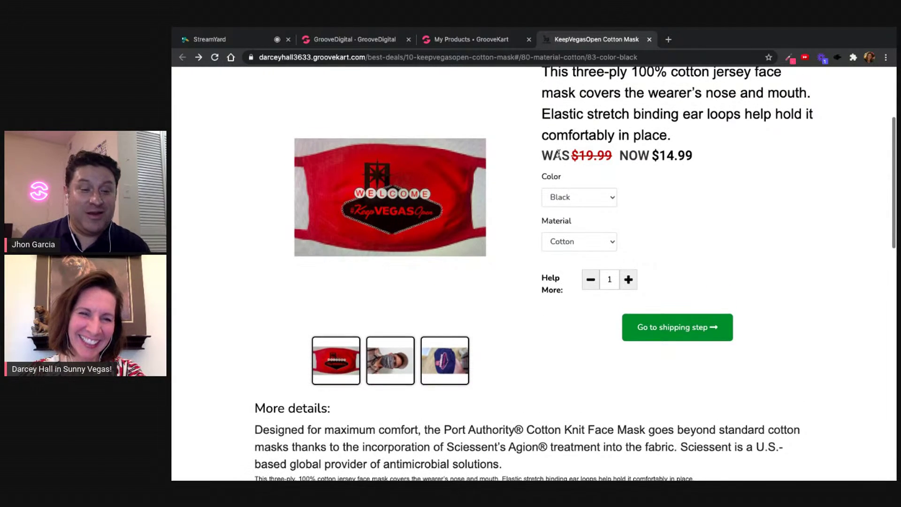
{"action": "scroll", "coordinate": [559, 154], "scroll_direction": "down", "scroll_amount": 1}
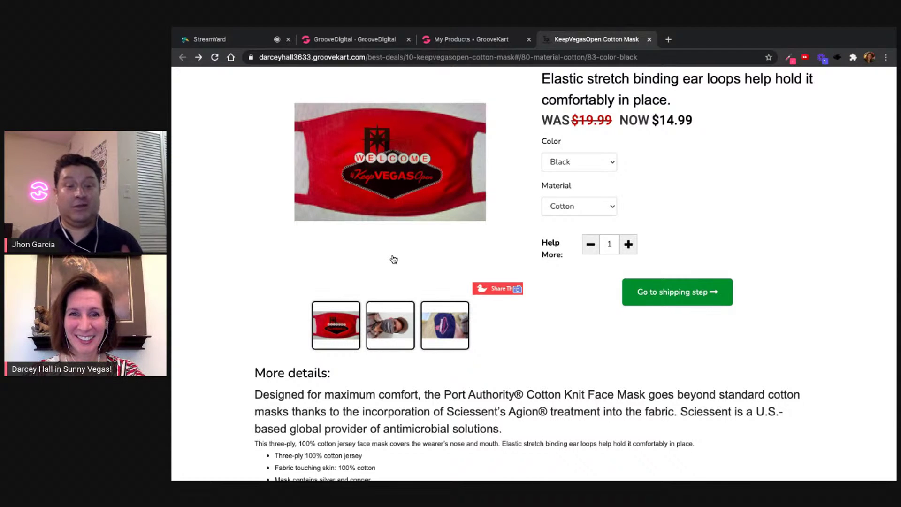
{"action": "scroll", "coordinate": [394, 259], "scroll_direction": "down", "scroll_amount": 1}
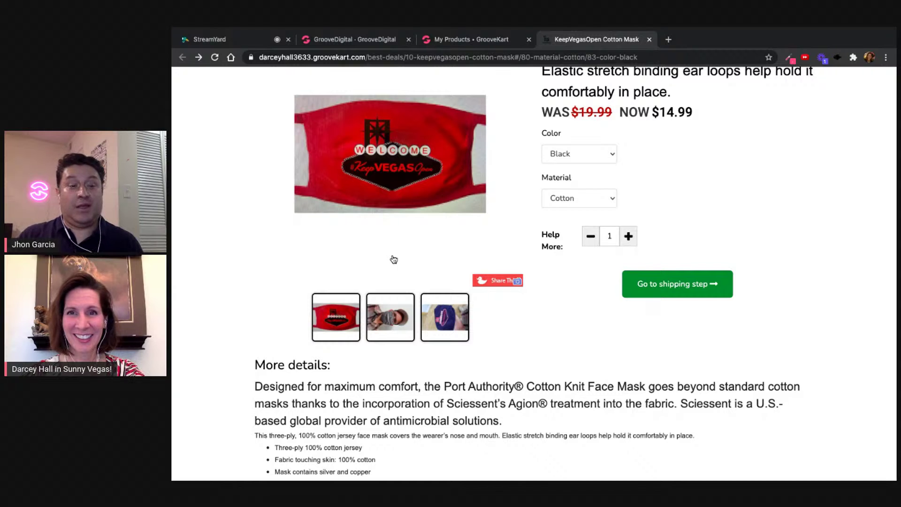
{"action": "scroll", "coordinate": [393, 259], "scroll_direction": "down", "scroll_amount": 3}
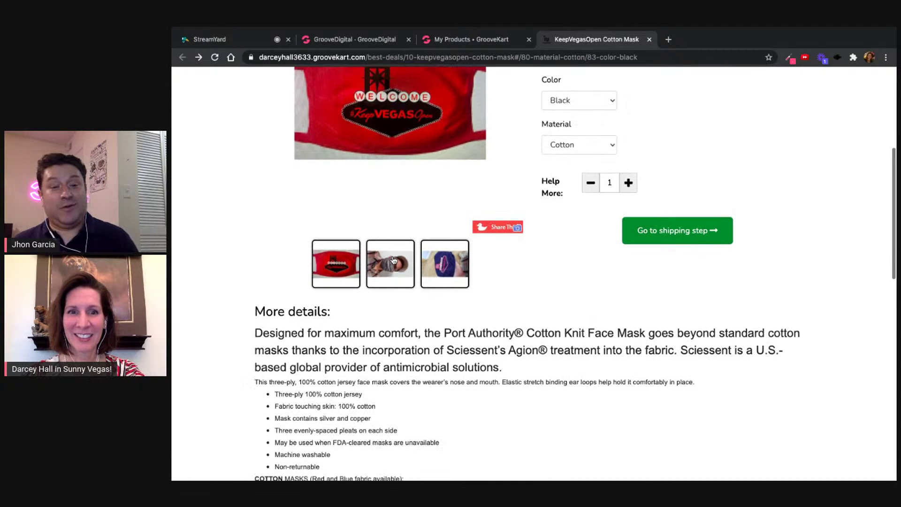
{"action": "scroll", "coordinate": [389, 202], "scroll_direction": "down", "scroll_amount": 2}
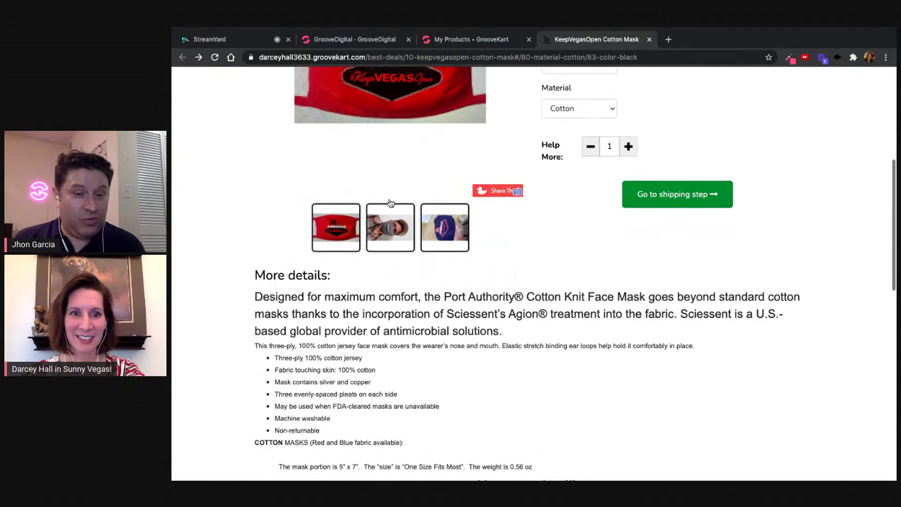
{"action": "scroll", "coordinate": [390, 203], "scroll_direction": "up", "scroll_amount": 5}
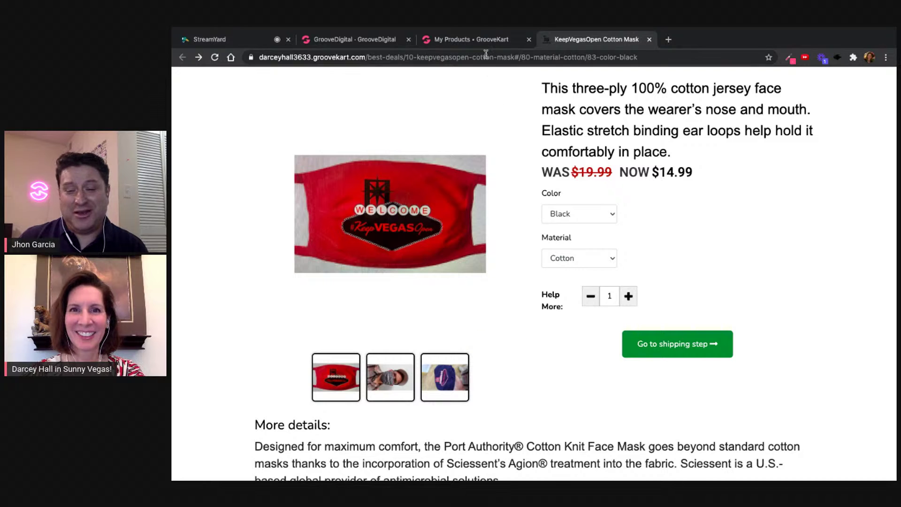
{"action": "scroll", "coordinate": [486, 149], "scroll_direction": "up", "scroll_amount": 5}
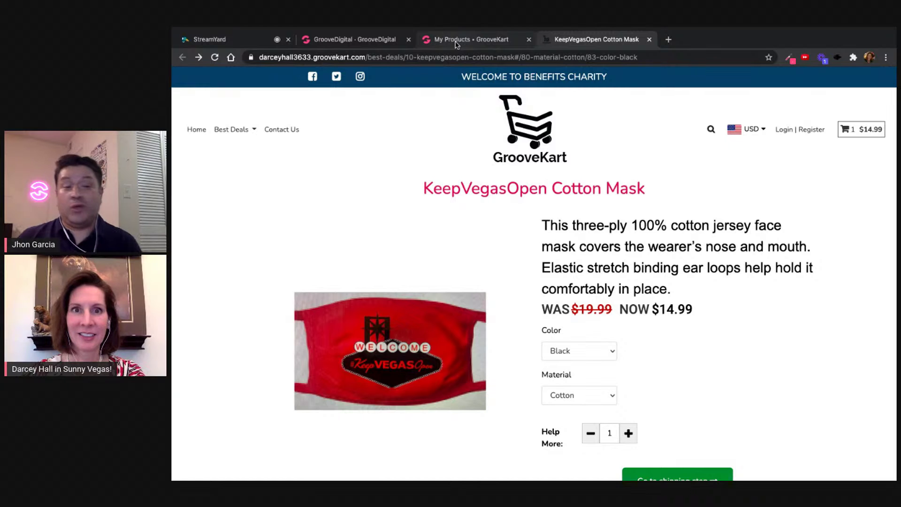
- Highlight the mask's struck-through former price and its current selling price on the storefront page
{"action": "left_click", "coordinate": [455, 42]}
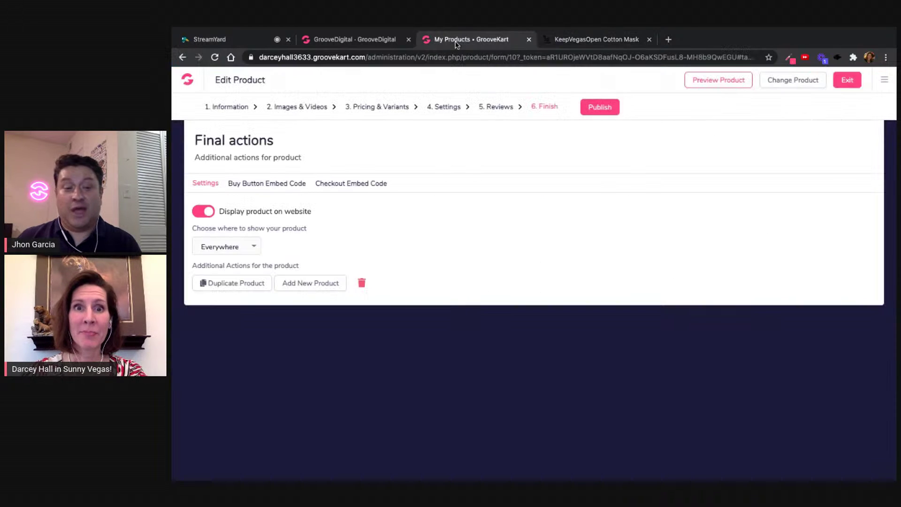
{"action": "left_click", "coordinate": [608, 41]}
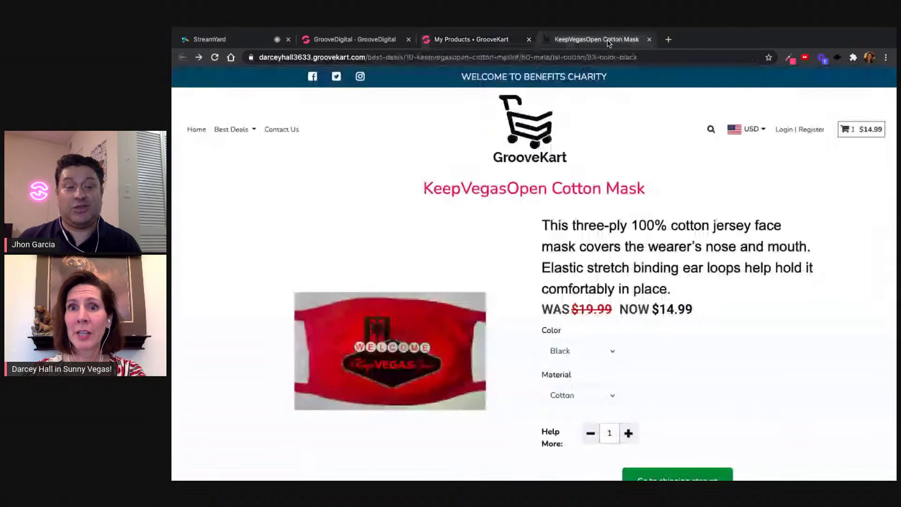
{"action": "left_click_drag", "start_coordinate": [578, 310], "coordinate": [617, 312]}
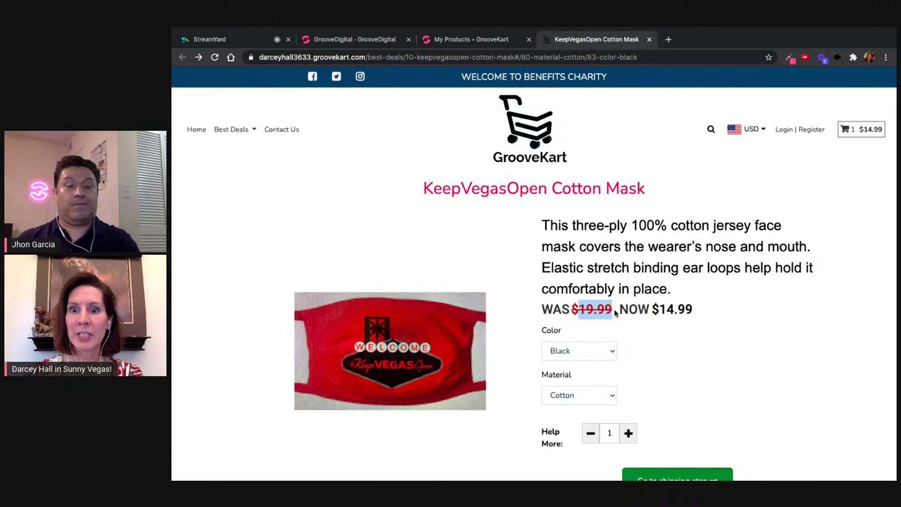
{"action": "left_click_drag", "start_coordinate": [659, 311], "coordinate": [699, 318]}
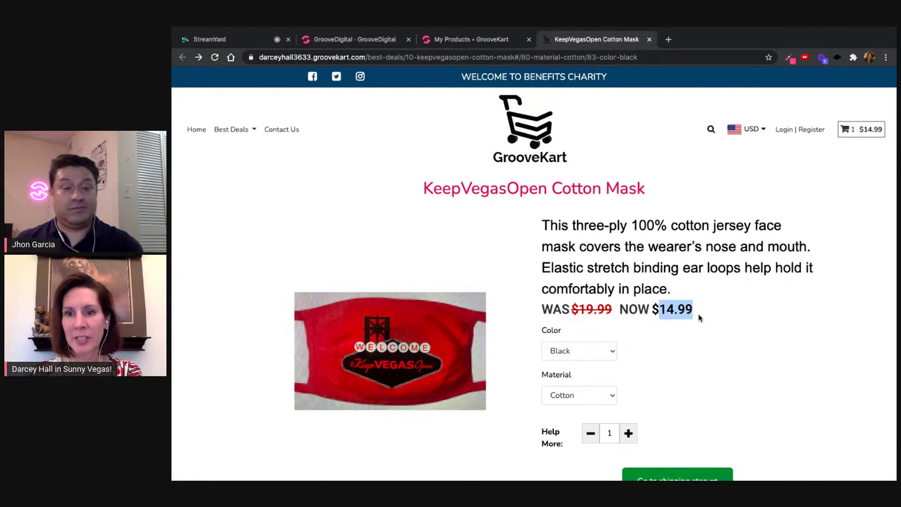
- Leave the mask's product editor and start a new product from the store's product catalog
{"action": "left_click", "coordinate": [479, 41]}
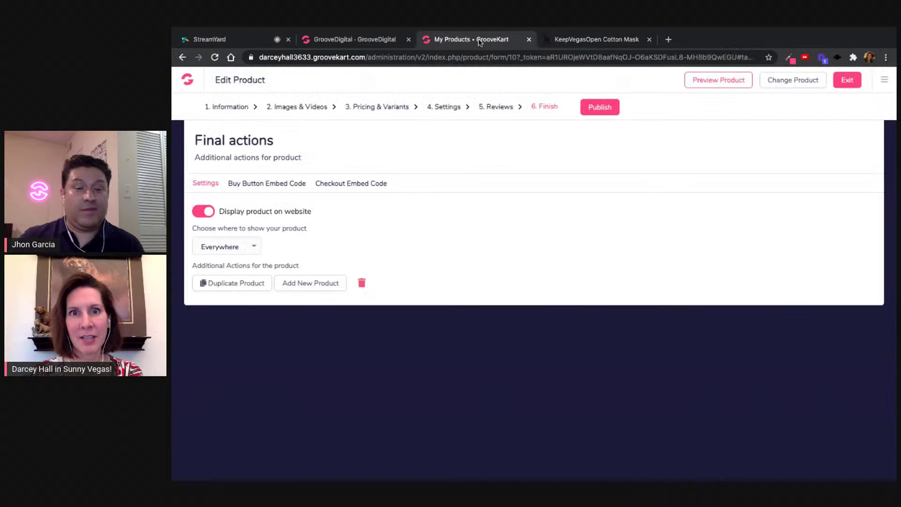
{"action": "left_click", "coordinate": [577, 41]}
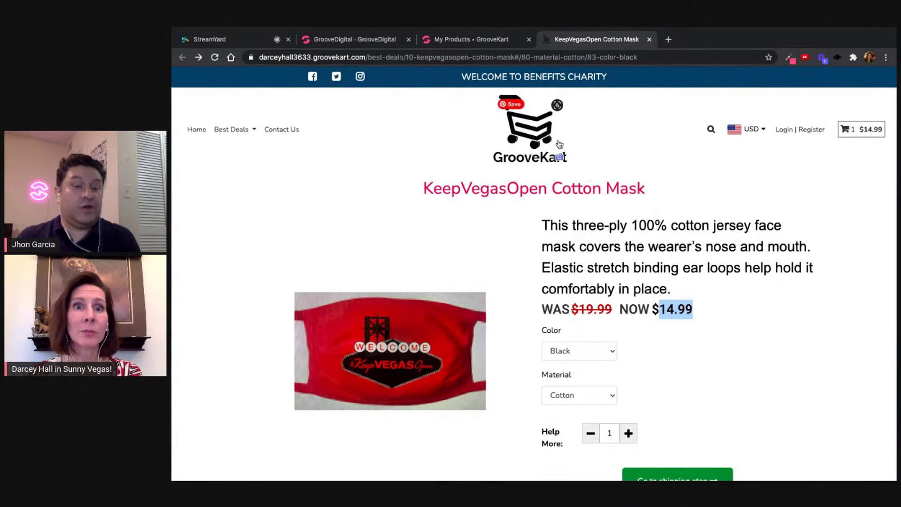
{"action": "left_click", "coordinate": [476, 41]}
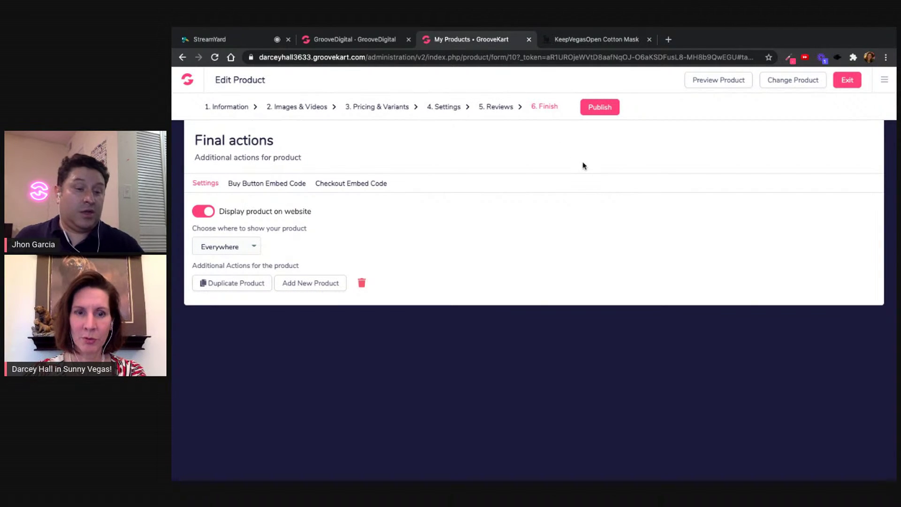
{"action": "left_click", "coordinate": [846, 81]}
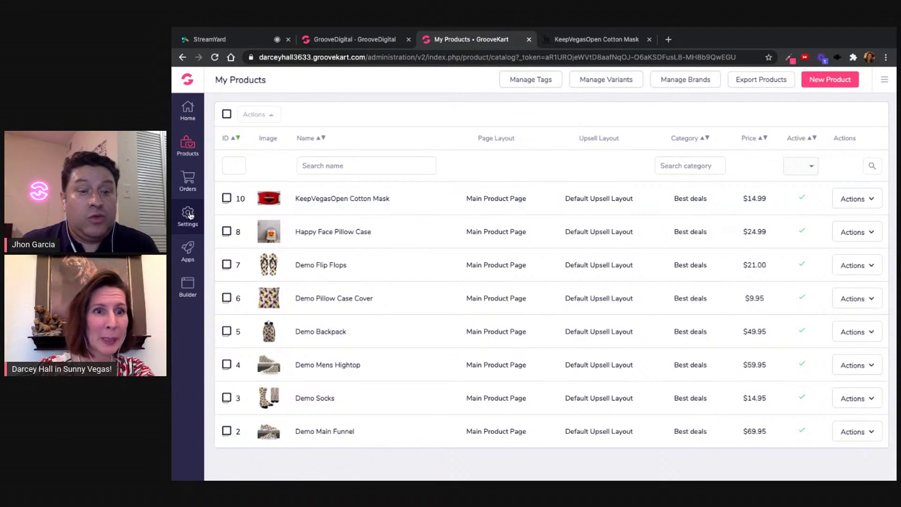
{"action": "left_click", "coordinate": [188, 143]}
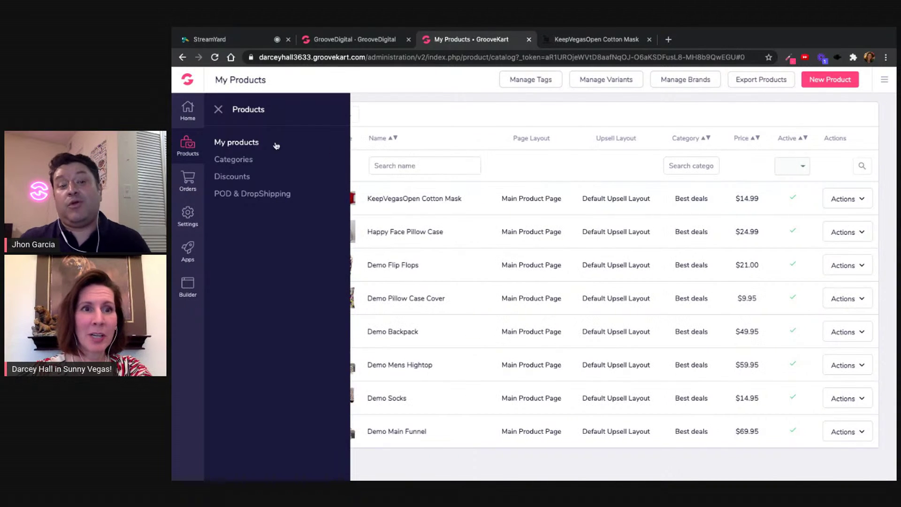
{"action": "left_click", "coordinate": [835, 81]}
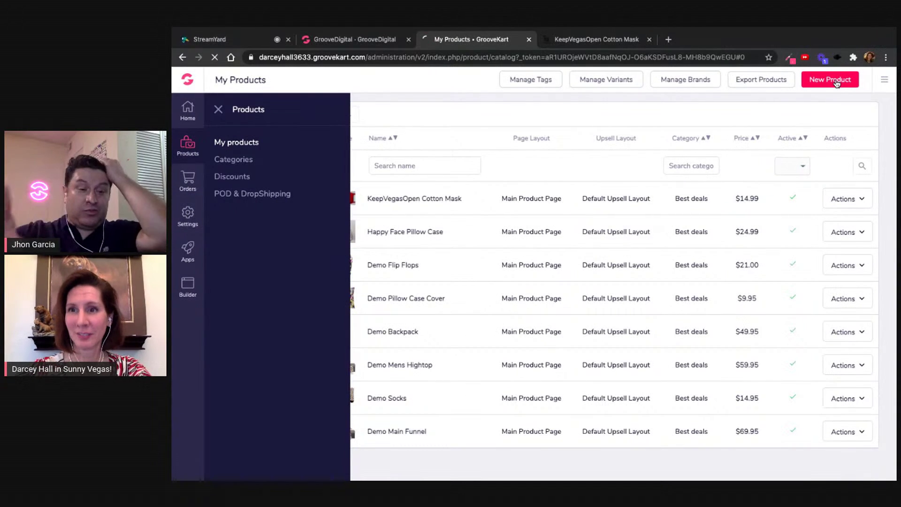
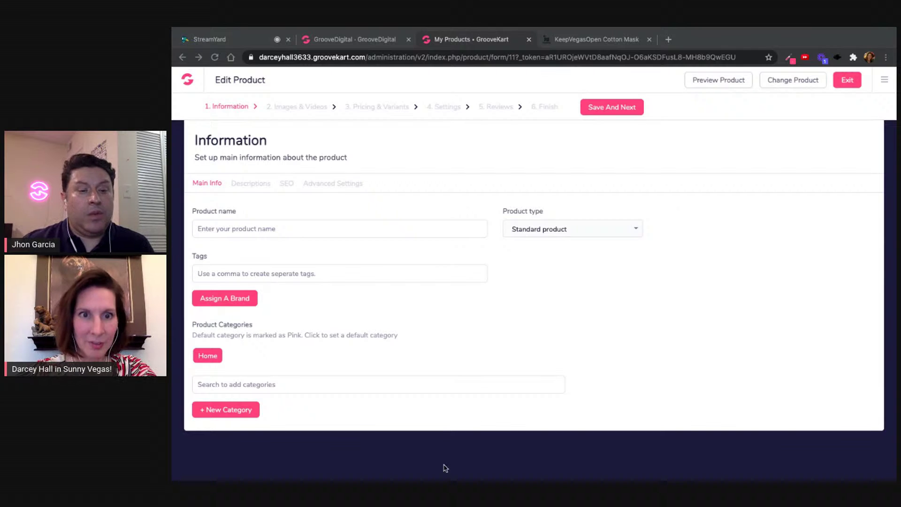
- Name the product "Home Interiors 76031 BHG Horizon Candleholder Designer Series Ea. HIG HOMCO CNAC LTD!" and add the tag Home Decor
{"action": "left_click", "coordinate": [319, 226]}
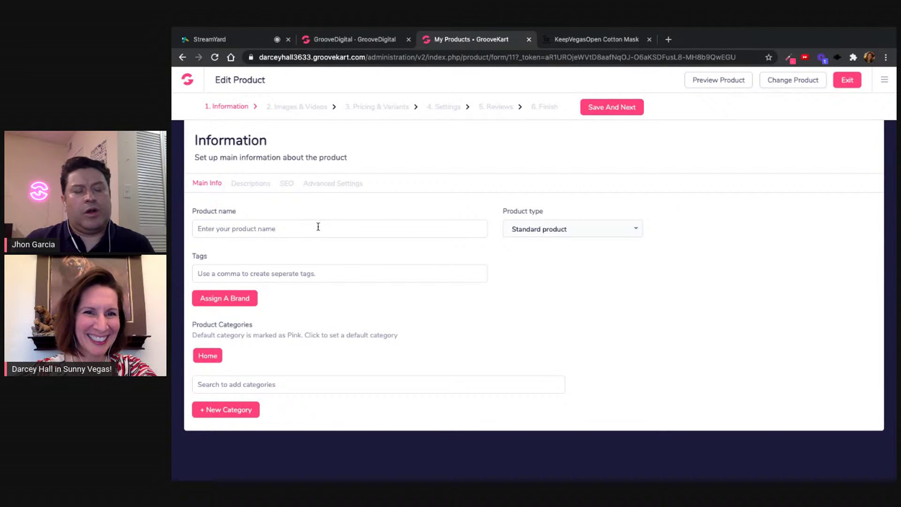
{"action": "type", "text": "Home Interiors 76031 BHG Horizon Candleholder Designer Series Ea. HIG HOMCO CNAC LTD!"}
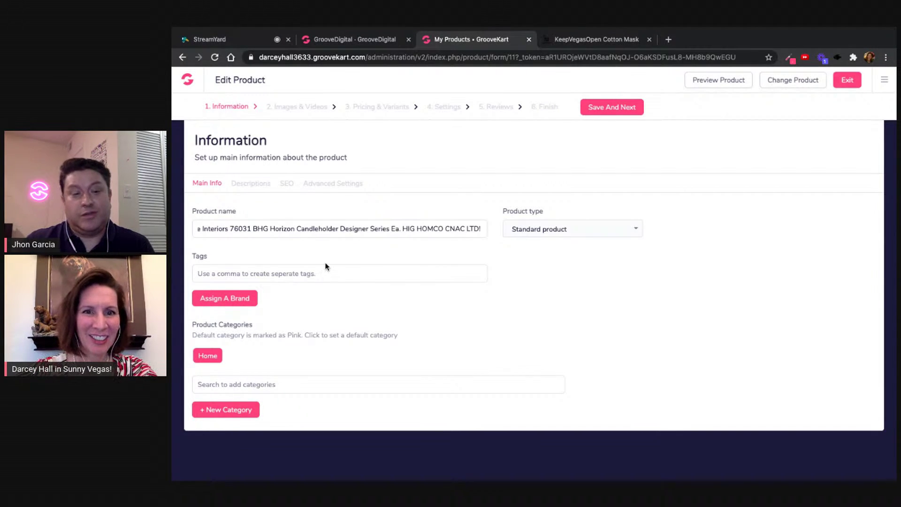
{"action": "left_click", "coordinate": [316, 275]}
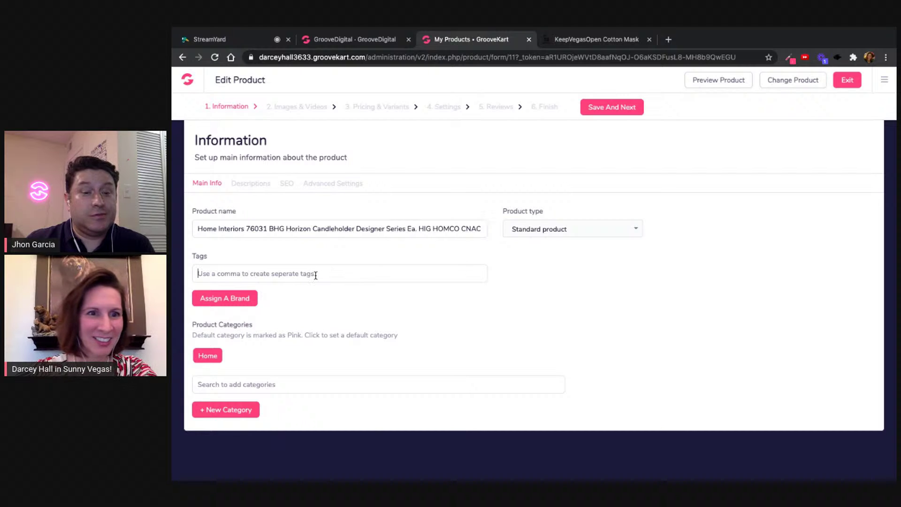
{"action": "type", "text": "Hoi"}
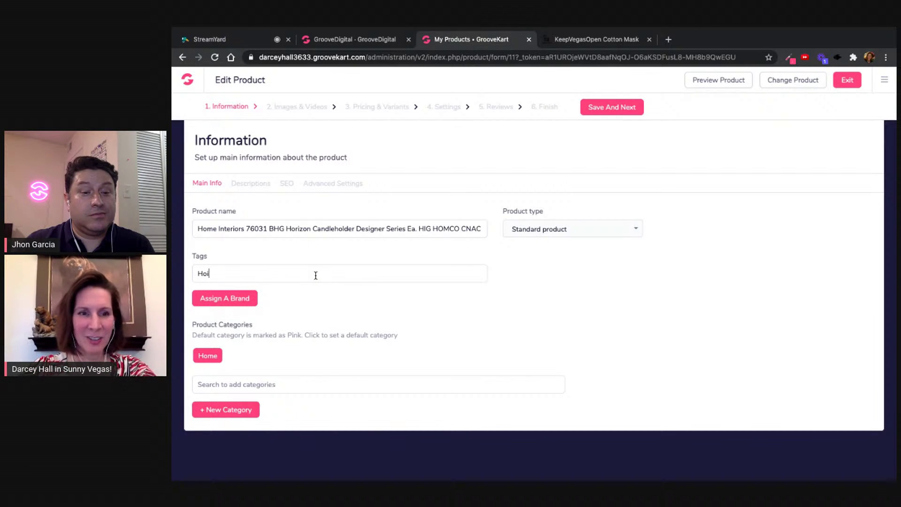
{"action": "type", "text": "me Decot"}
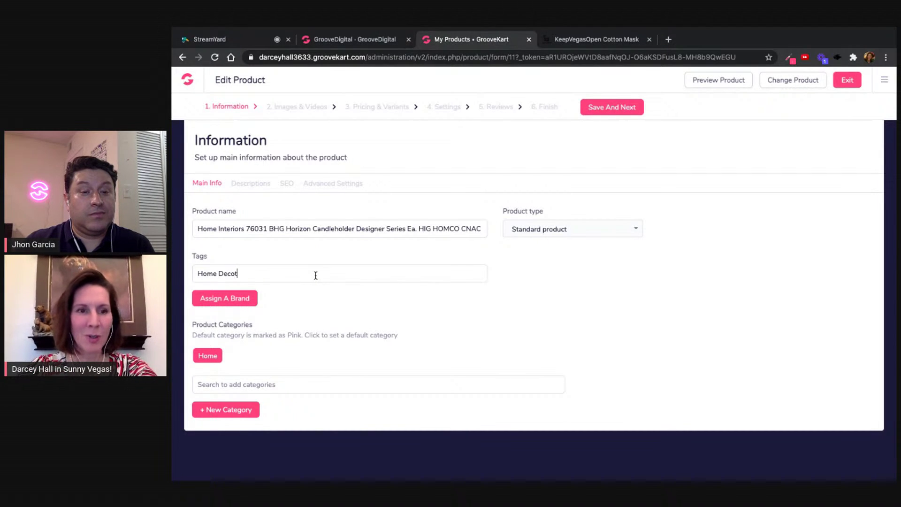
{"action": "key", "text": "BackSpace"}
{"action": "type", "text": "r"}
{"action": "key", "text": "Return"}
- Add the tags Candleholder and Centerpiece to the new product
{"action": "type", "text": "Ca"}
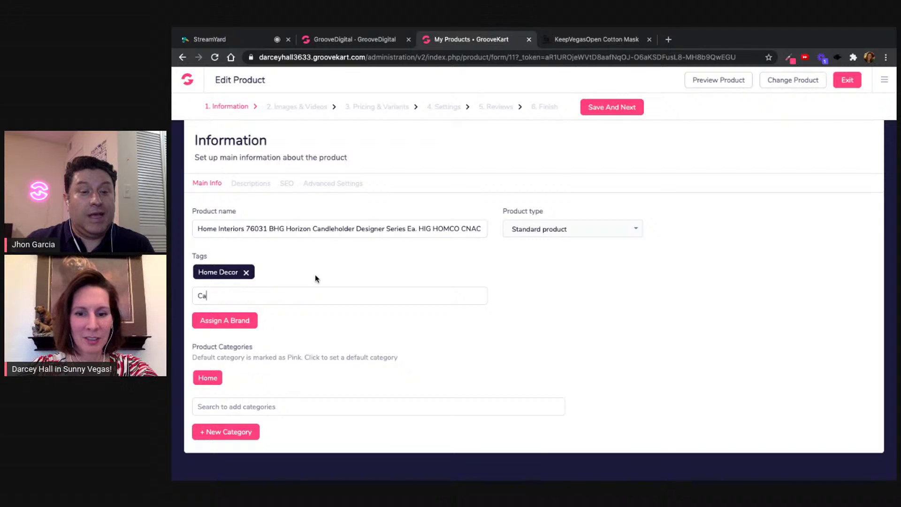
{"action": "type", "text": "ndleh"}
{"action": "type", "text": "ot"}
{"action": "type", "text": "der"}
{"action": "key", "text": "Return"}
{"action": "type", "text": "Cer"}
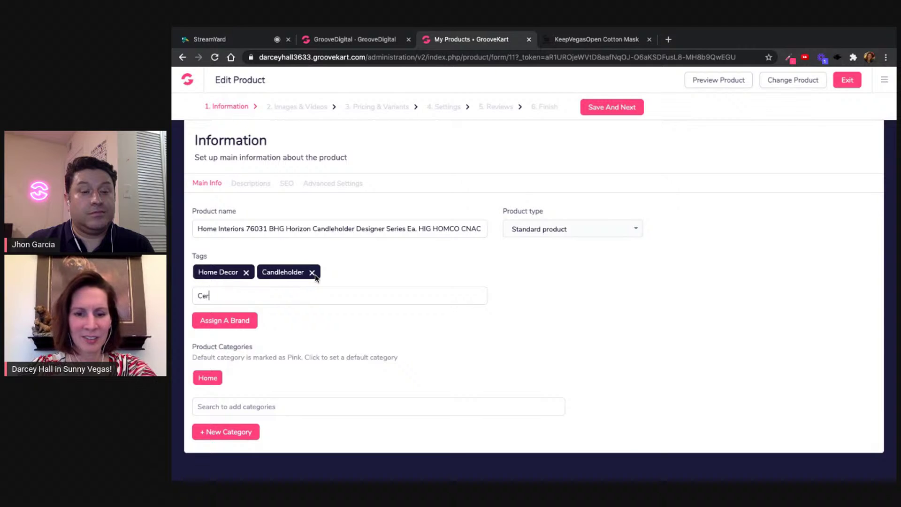
{"action": "type", "text": "nter"}
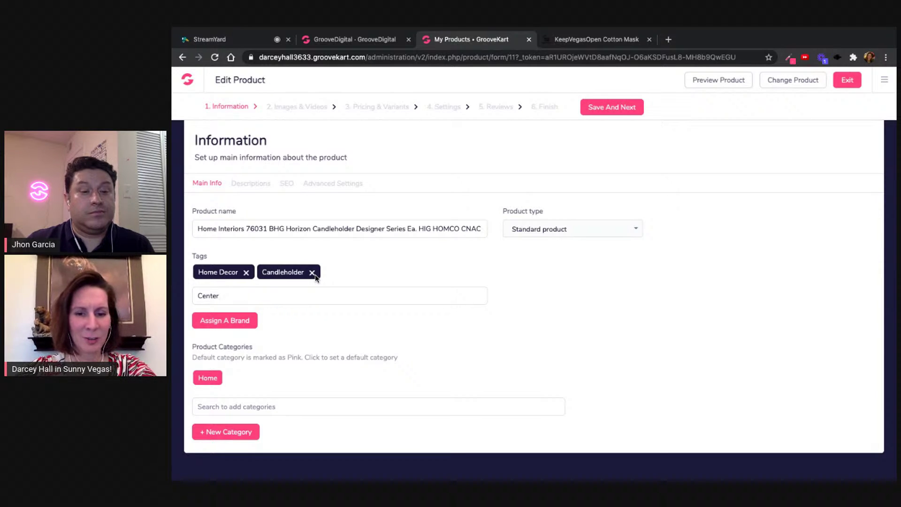
{"action": "type", "text": "piece"}
{"action": "key", "text": "Return"}
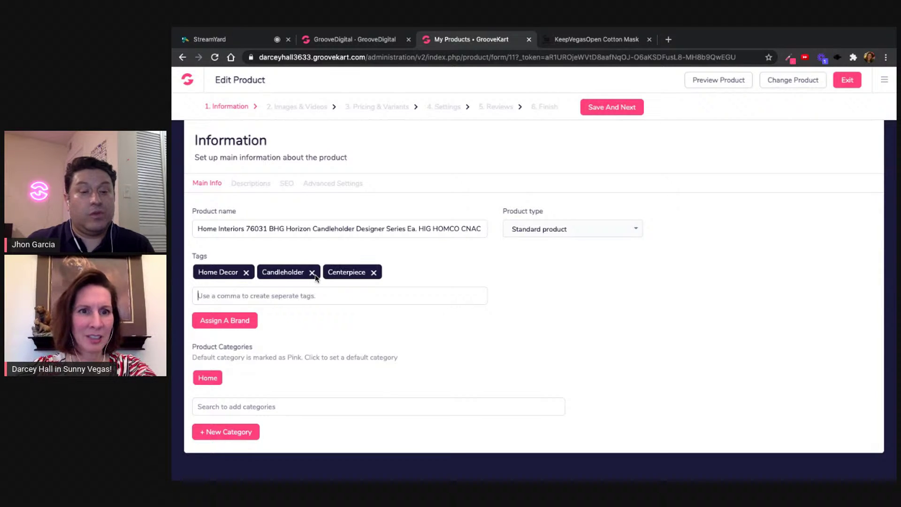
- Add the tags Better Homes & Gardens and Home Interiors to the new product
{"action": "type", "text": "Better Homes & Gardens"}
{"action": "key", "text": "Return"}
{"action": "type", "text": "H"}
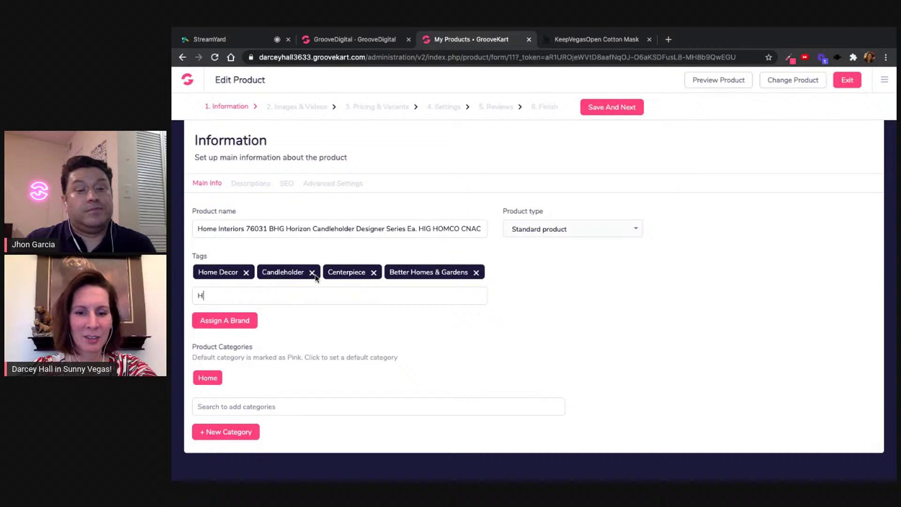
{"action": "type", "text": "ome Inte"}
{"action": "type", "text": "rit"}
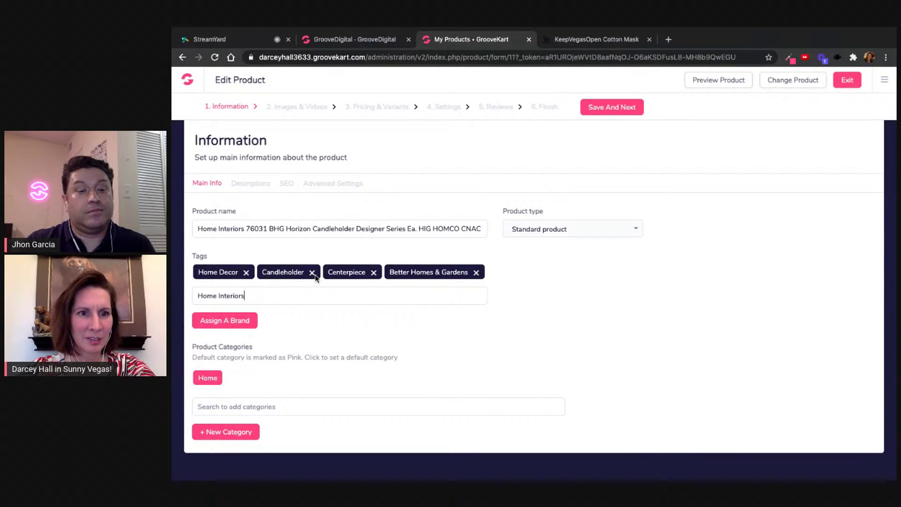
{"action": "key", "text": "Return"}
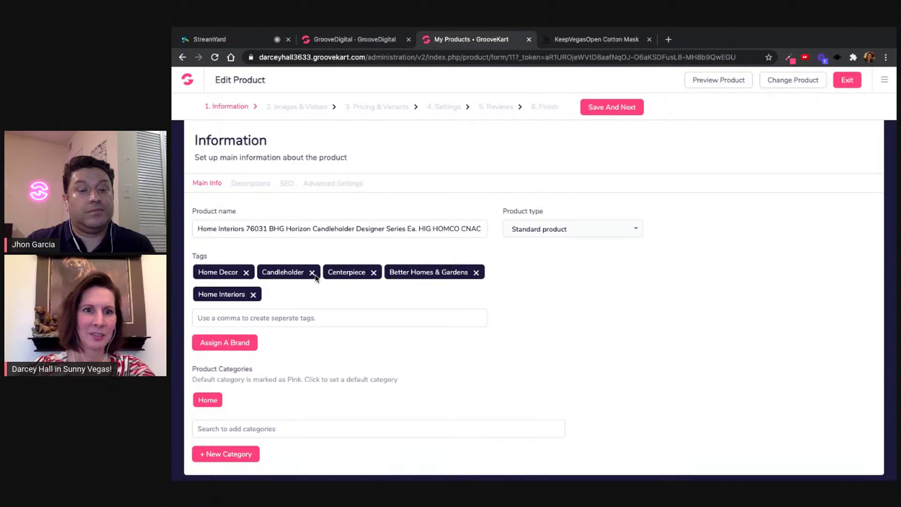
- Add the tags Designer Series and Limited Edition to the new product
{"action": "type", "text": "Designeer"}
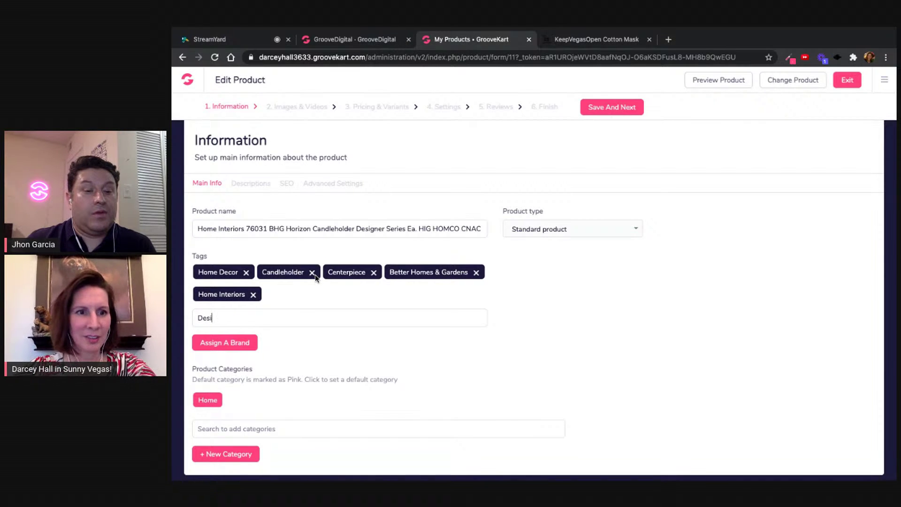
{"action": "key", "text": "BackSpace"}
{"action": "key", "text": "BackSpace"}
{"action": "type", "text": "r Serie"}
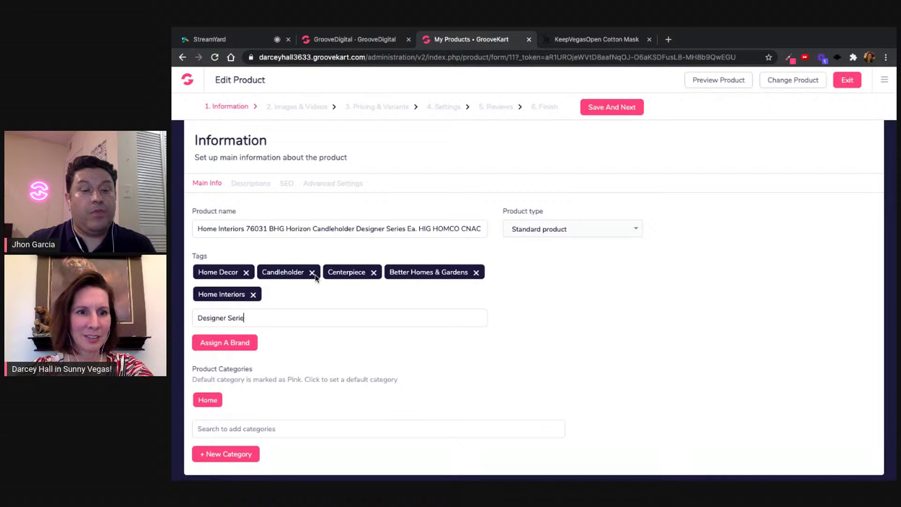
{"action": "type", "text": "s"}
{"action": "key", "text": "Return"}
{"action": "type", "text": "Li"}
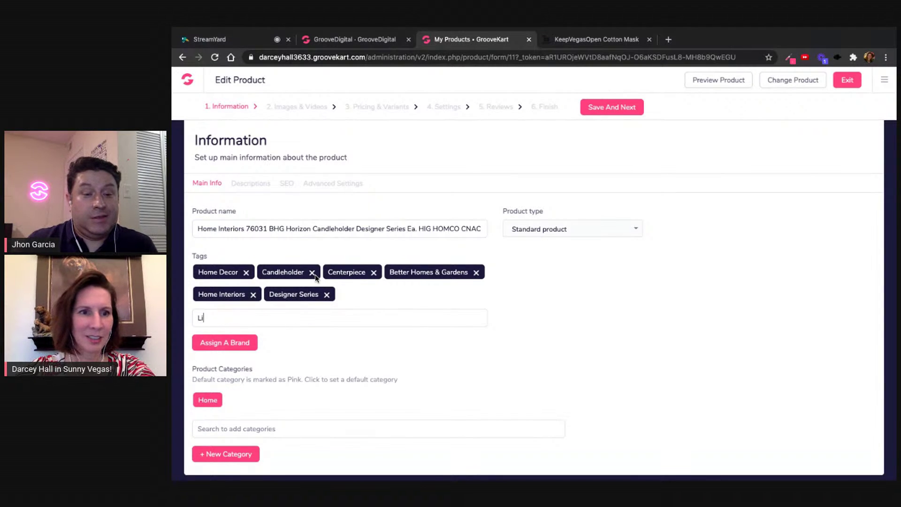
{"action": "type", "text": "mtted"}
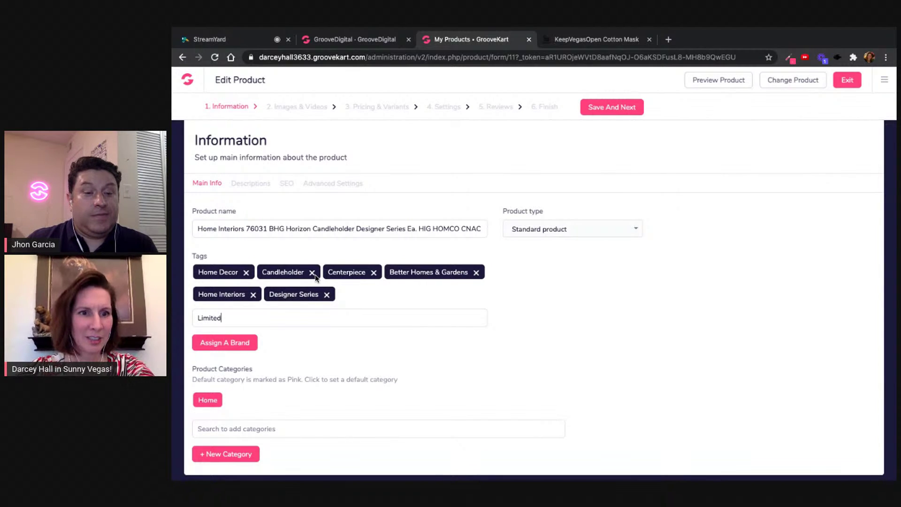
{"action": "type", "text": " Edition"}
{"action": "key", "text": "Return"}
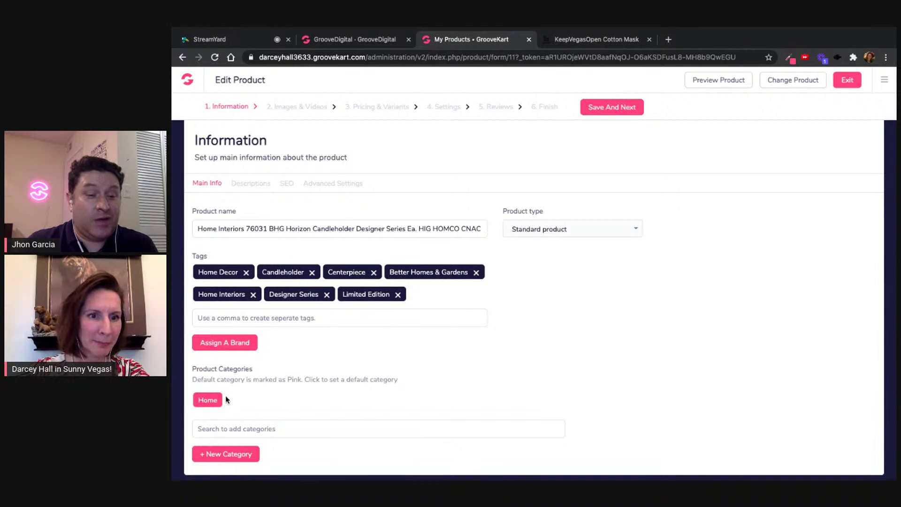
- Find the existing Best deals category and assign it to the new product
{"action": "scroll", "coordinate": [250, 421], "scroll_direction": "down", "scroll_amount": 1}
{"action": "left_click", "coordinate": [239, 388]}
{"action": "type", "text": "best"}
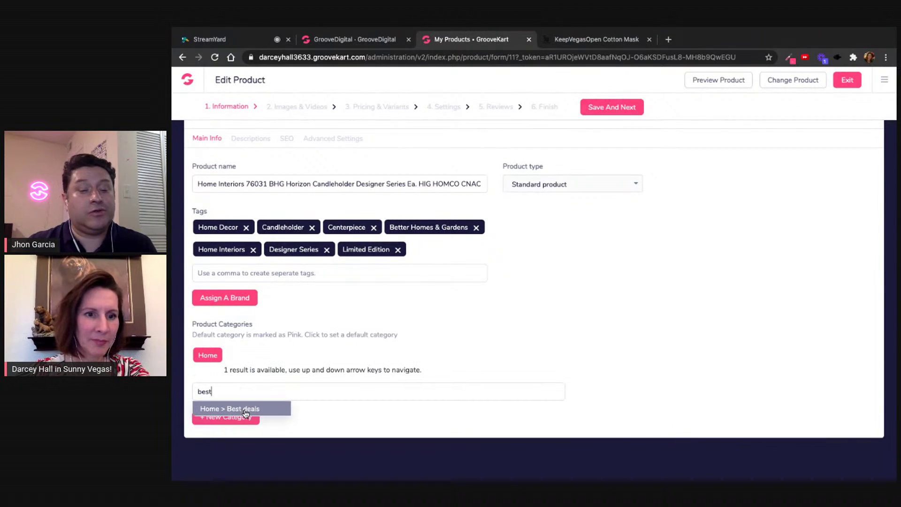
{"action": "left_click", "coordinate": [246, 413]}
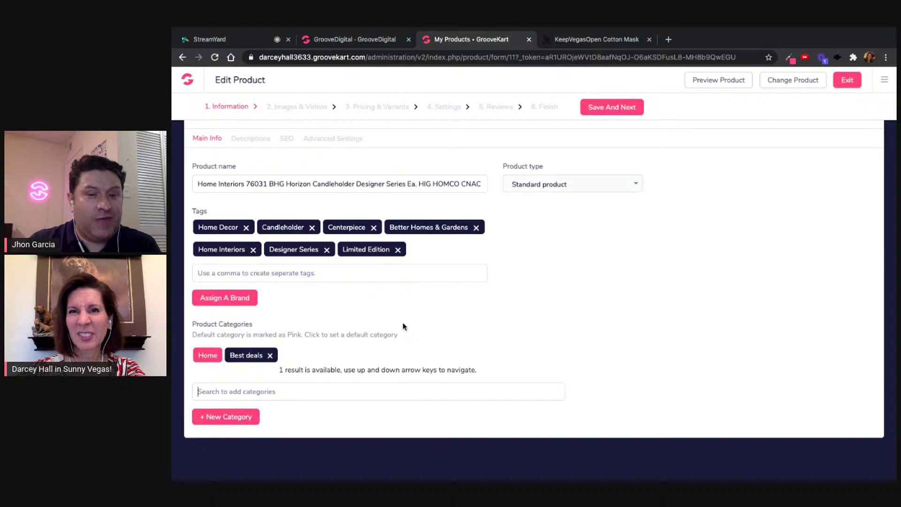
{"action": "left_click", "coordinate": [232, 418]}
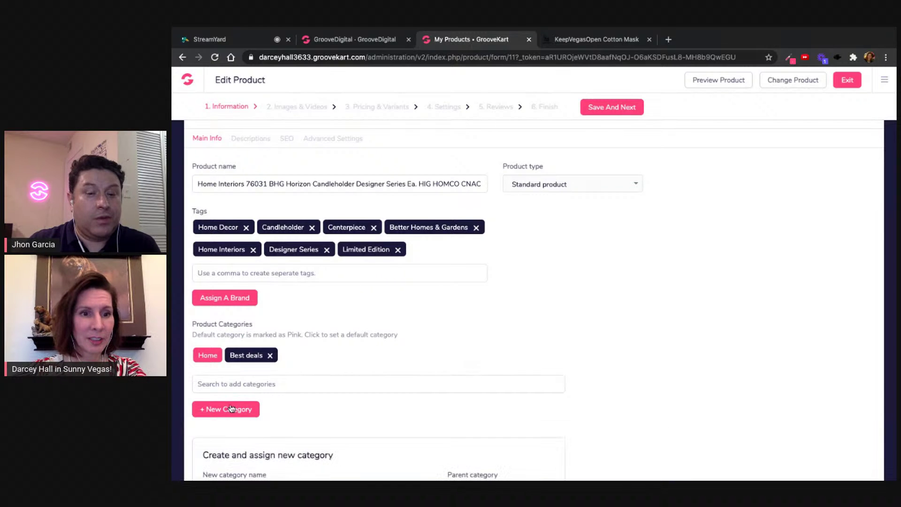
{"action": "scroll", "coordinate": [301, 381], "scroll_direction": "down", "scroll_amount": 3}
{"action": "left_click", "coordinate": [285, 381]}
{"action": "type", "text": "Home Decor"}
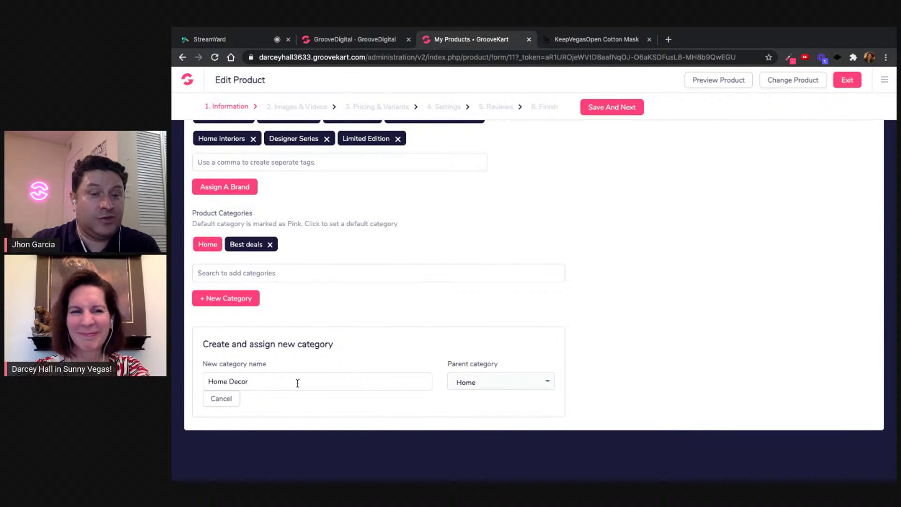
{"action": "triple_click", "coordinate": [230, 381]}
{"action": "key", "text": "BackSpace"}
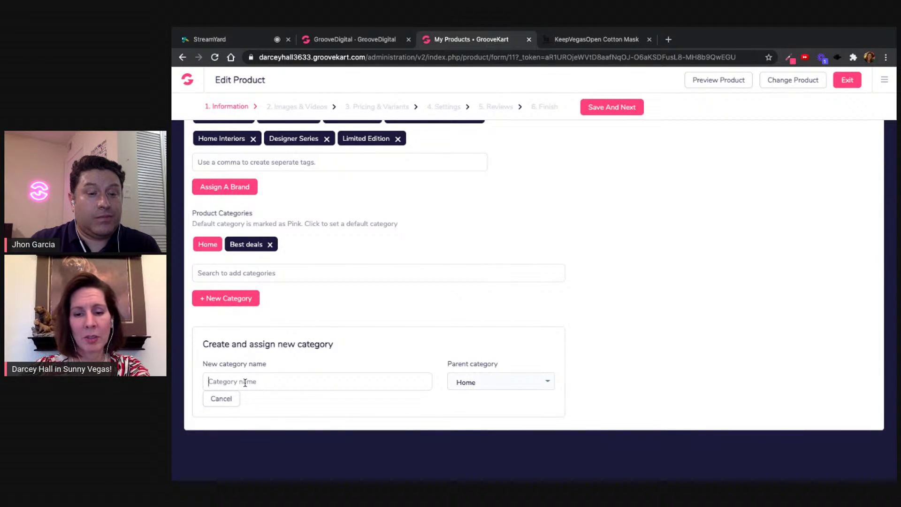
{"action": "type", "text": "Home De"}
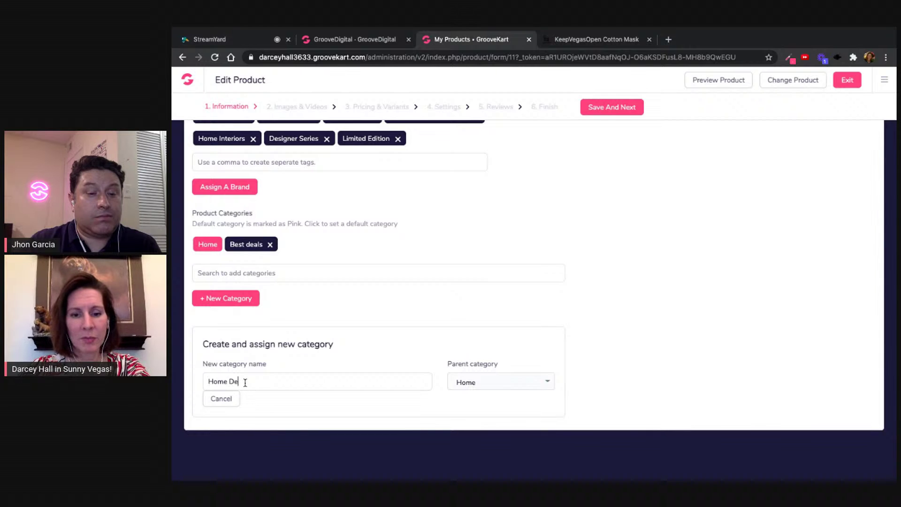
{"action": "type", "text": "cor"}
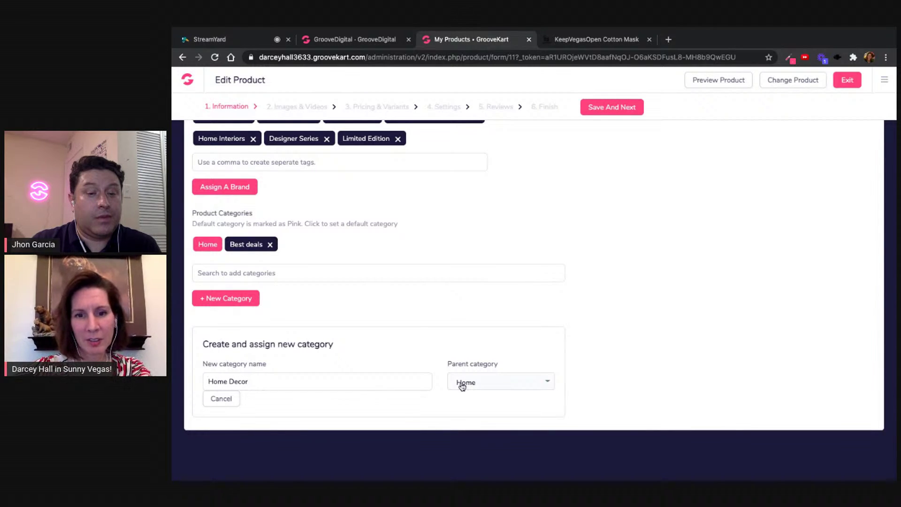
{"action": "left_click", "coordinate": [459, 382]}
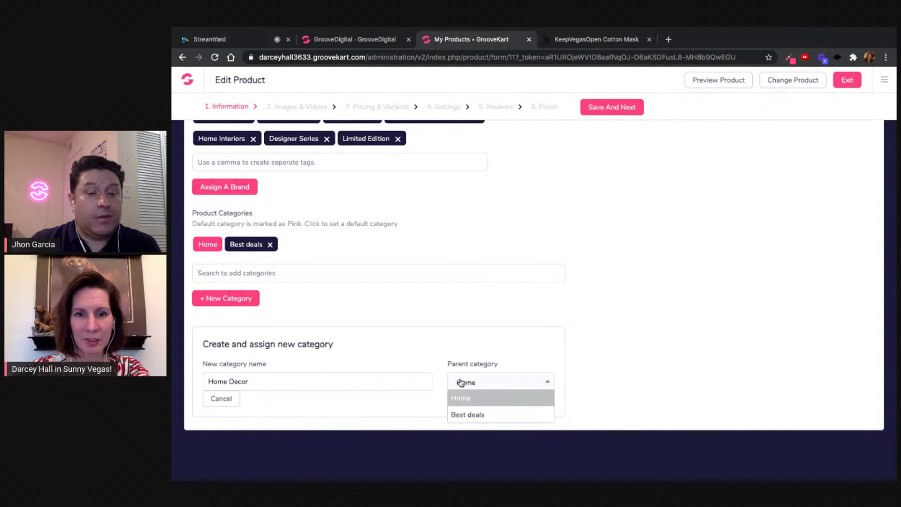
{"action": "left_click", "coordinate": [465, 409]}
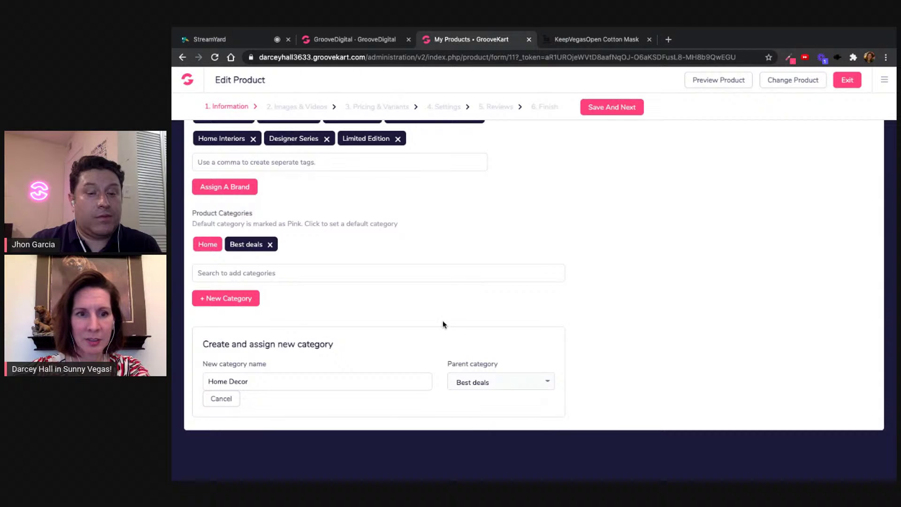
{"action": "key", "text": "ctrl+shift+Left"}
{"action": "key", "text": "ctrl+shift+Left"}
{"action": "key", "text": "BackSpace"}
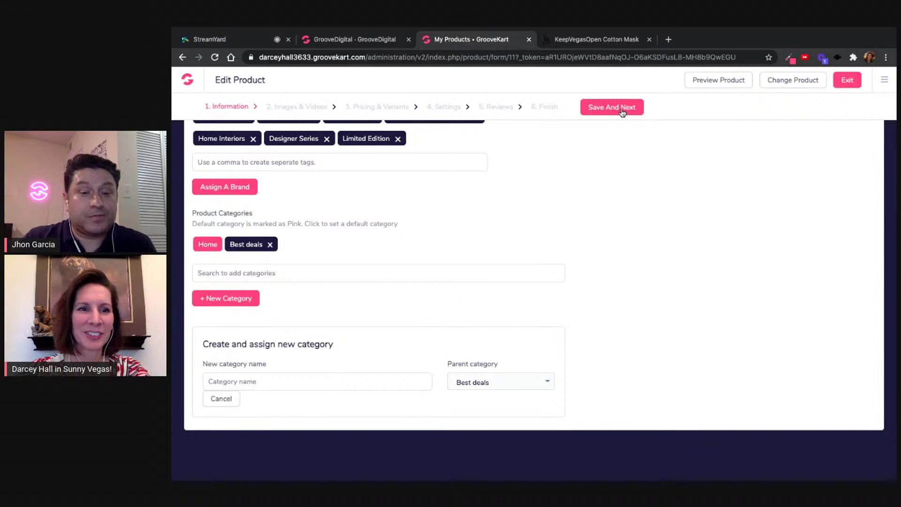
- Make Best deals the candleholder product's default category
{"action": "left_click", "coordinate": [256, 245]}
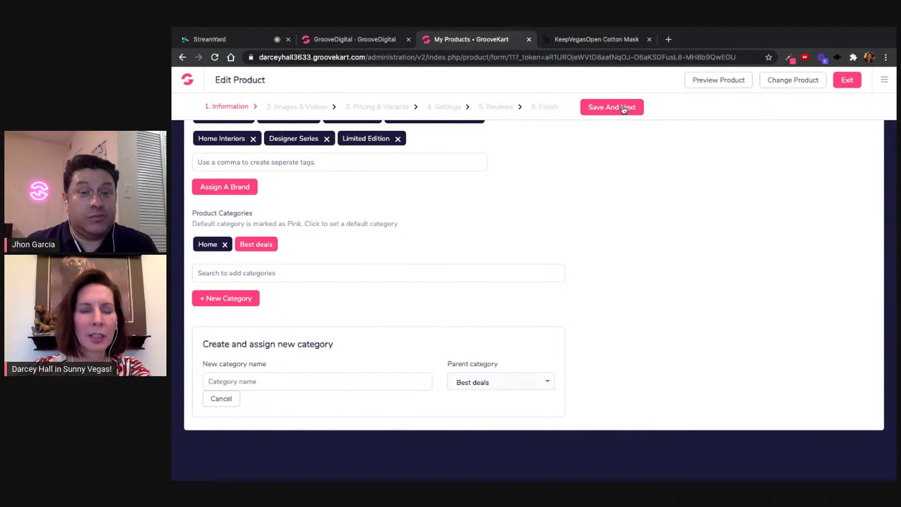
{"action": "left_click", "coordinate": [318, 377]}
{"action": "type", "text": "Home Decor"}
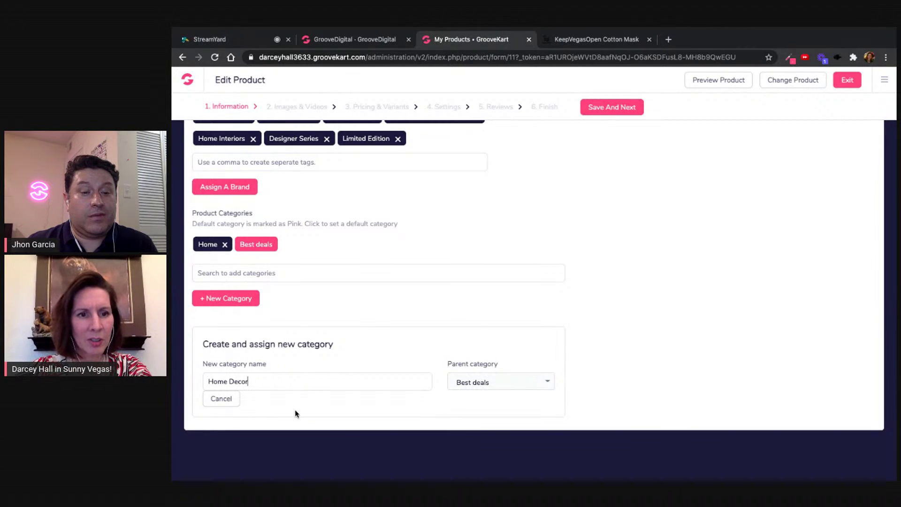
{"action": "triple_click", "coordinate": [272, 378]}
{"action": "key", "text": "BackSpace"}
- Save the candleholder's information, upload five product images, and save the Images & Videos section
{"action": "left_click", "coordinate": [601, 112]}
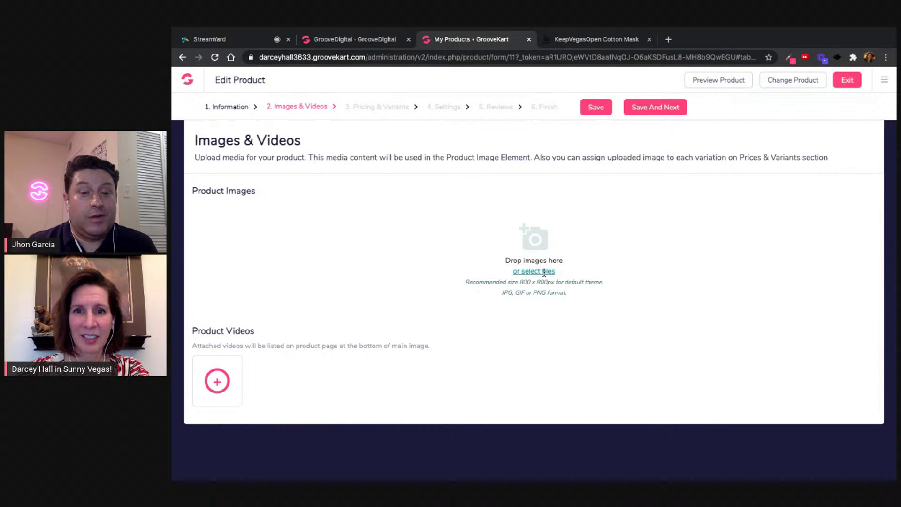
{"action": "left_click", "coordinate": [534, 271]}
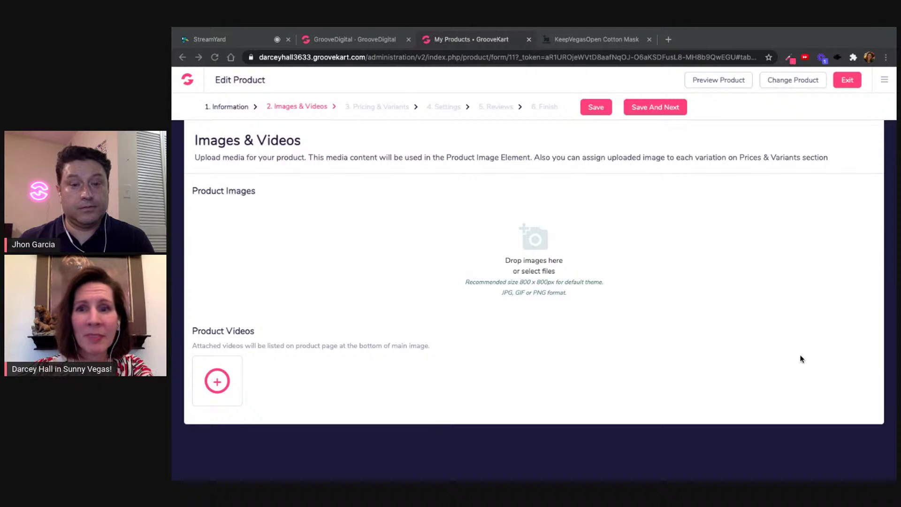
{"action": "double_click", "coordinate": [535, 168]}
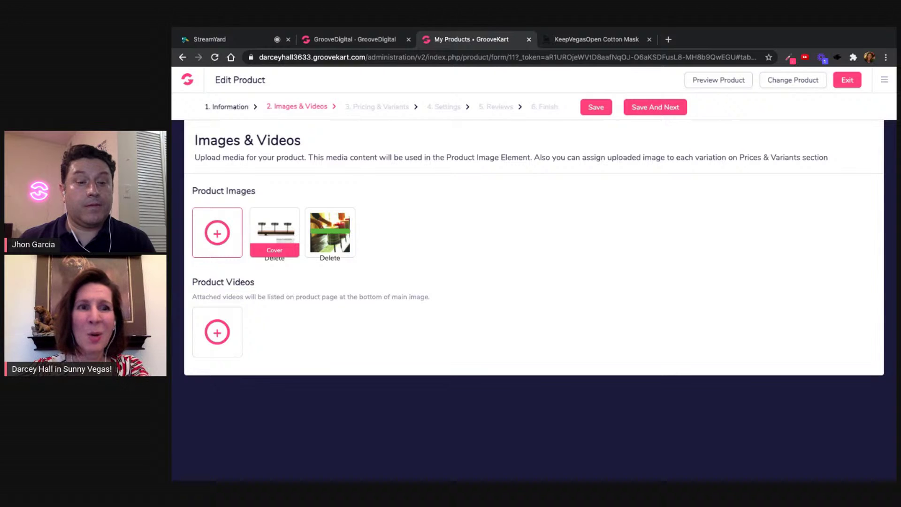
{"action": "left_click", "coordinate": [217, 232]}
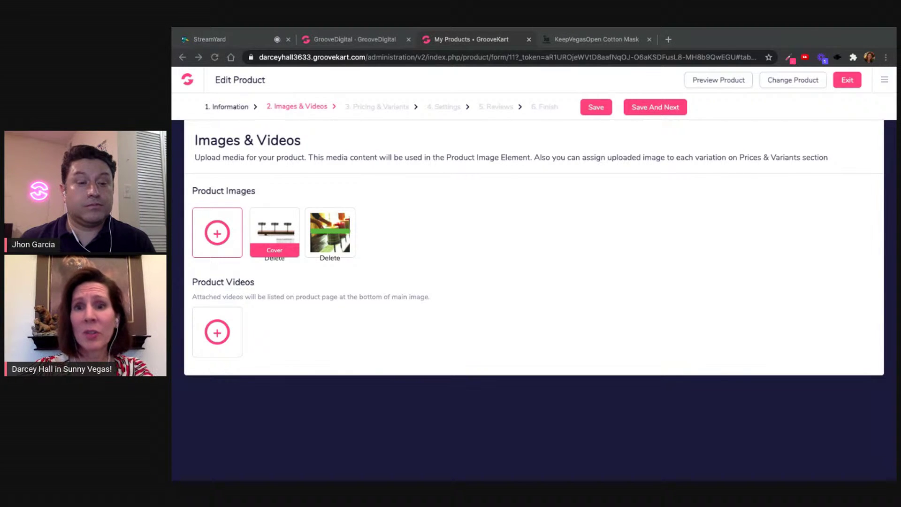
{"action": "left_click", "coordinate": [868, 342]}
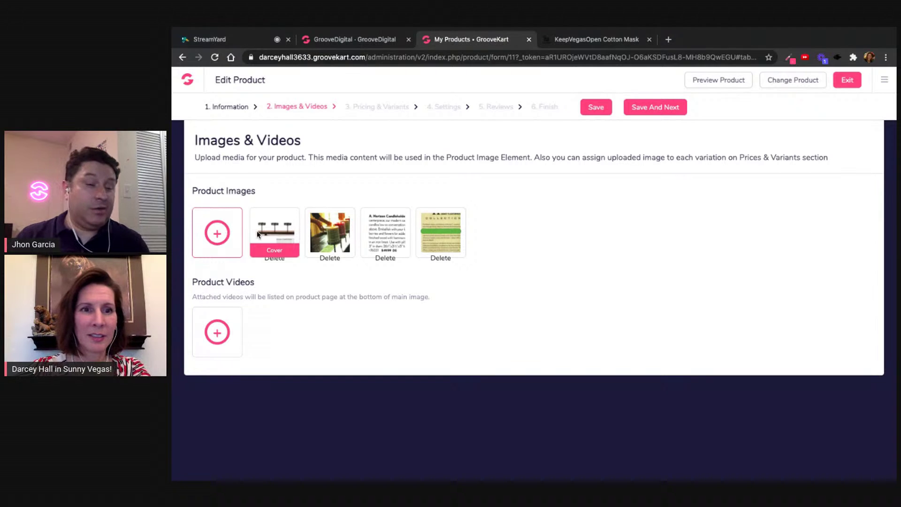
{"action": "left_click", "coordinate": [219, 239]}
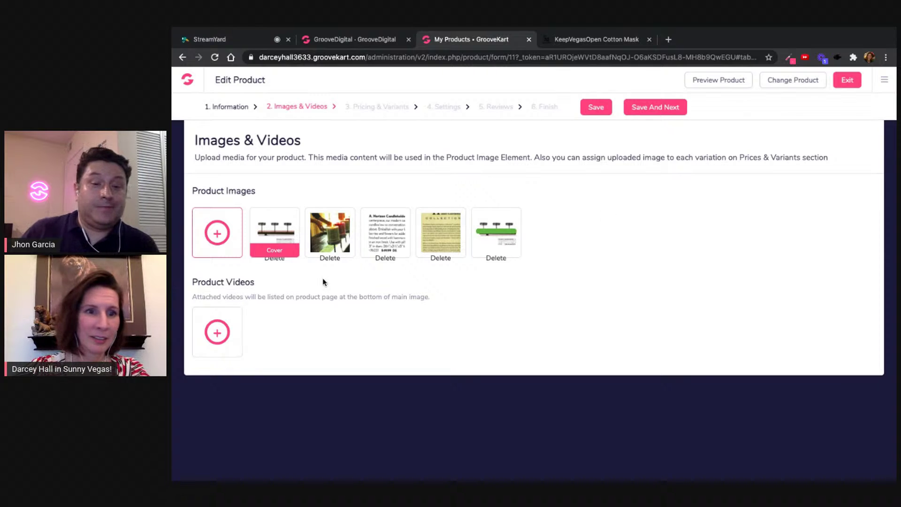
{"action": "left_click", "coordinate": [596, 108]}
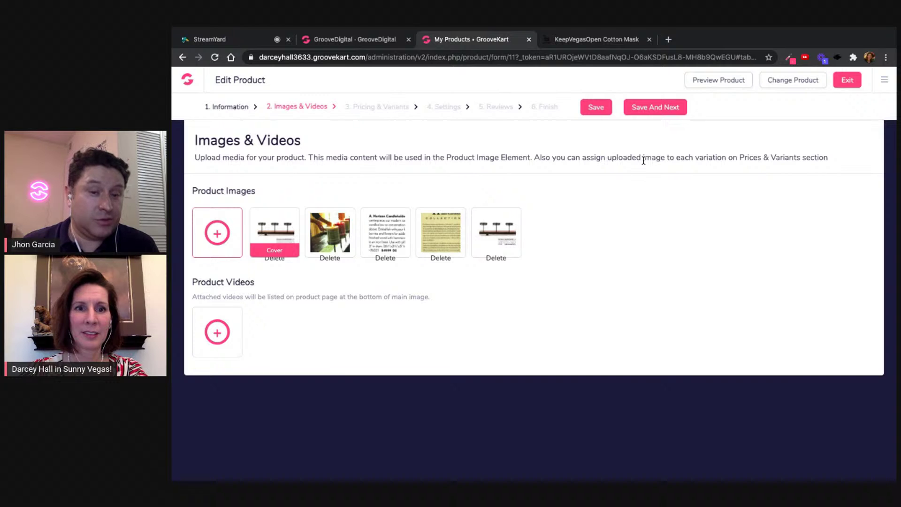
{"action": "left_click", "coordinate": [663, 110]}
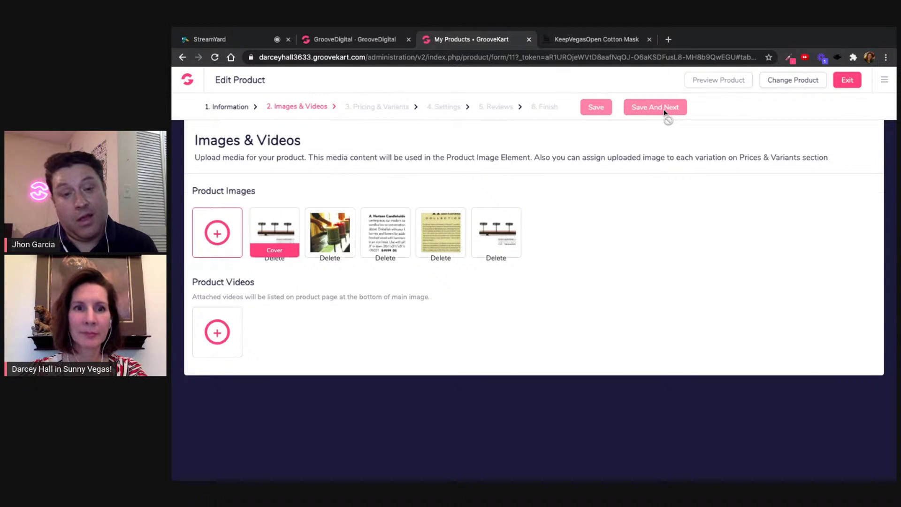
- Set the candleholder's compare-at price to $79.99 and its price to $49.99, and save the pricing
{"action": "double_click", "coordinate": [267, 261]}
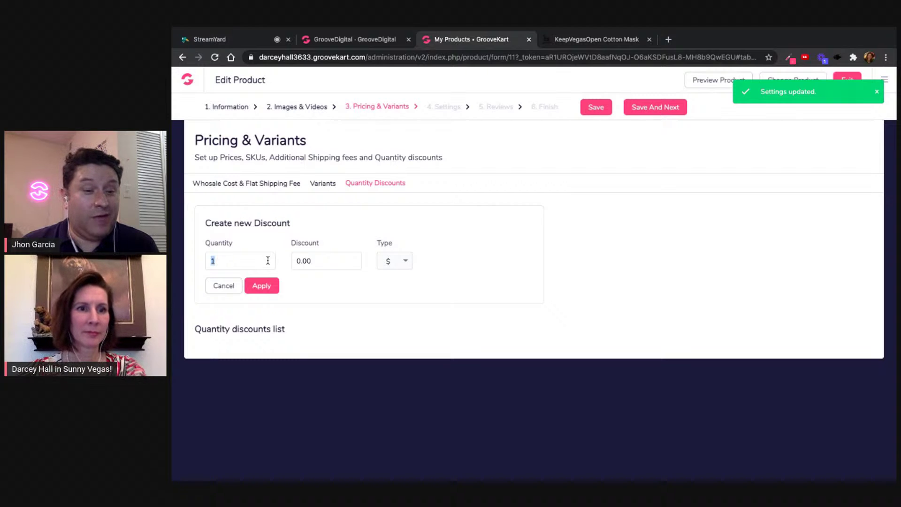
{"action": "left_click", "coordinate": [345, 223]}
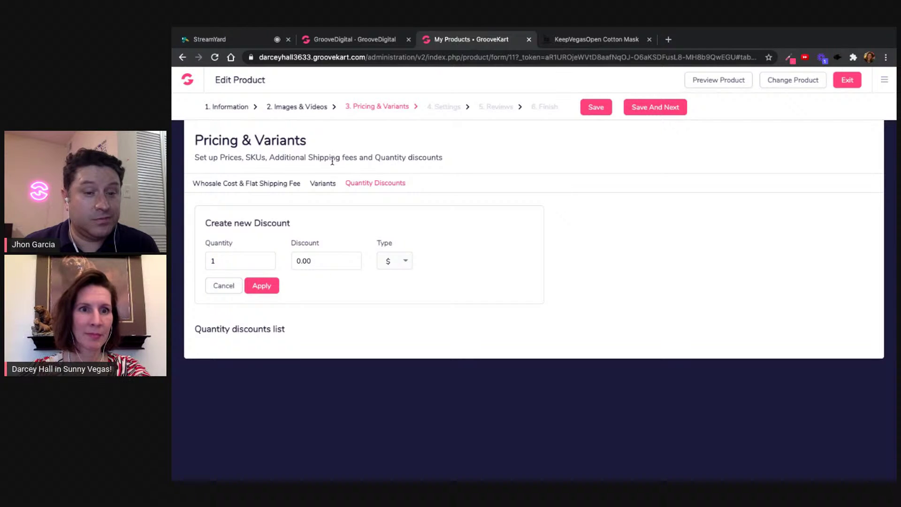
{"action": "left_click", "coordinate": [323, 183]}
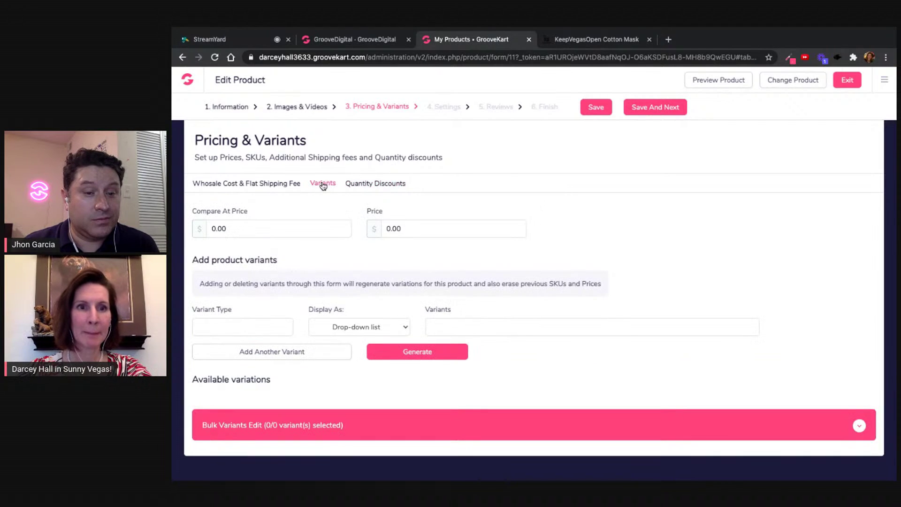
{"action": "double_click", "coordinate": [328, 225]}
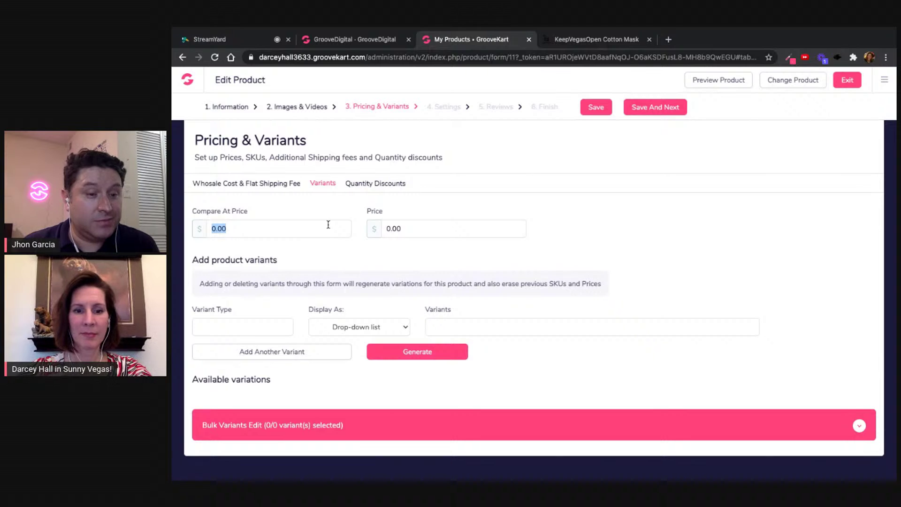
{"action": "type", "text": "79.99"}
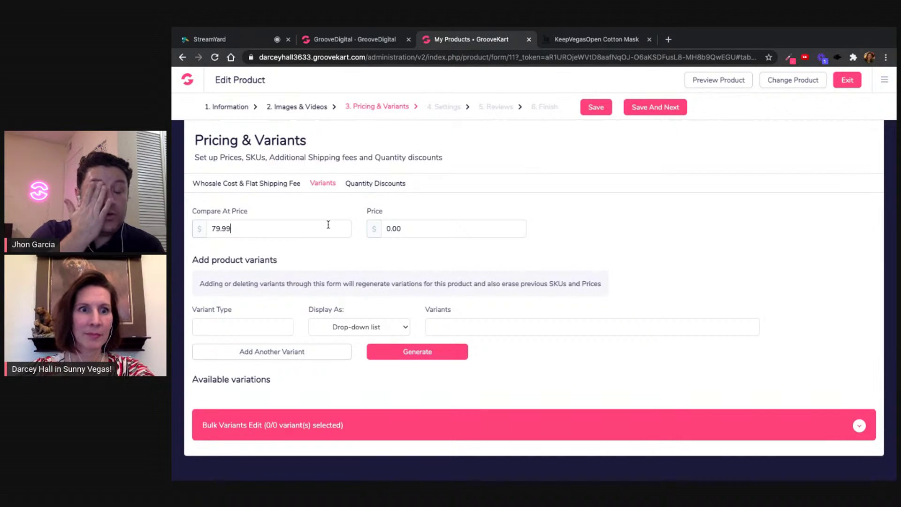
{"action": "double_click", "coordinate": [453, 227]}
{"action": "type", "text": "49.99"}
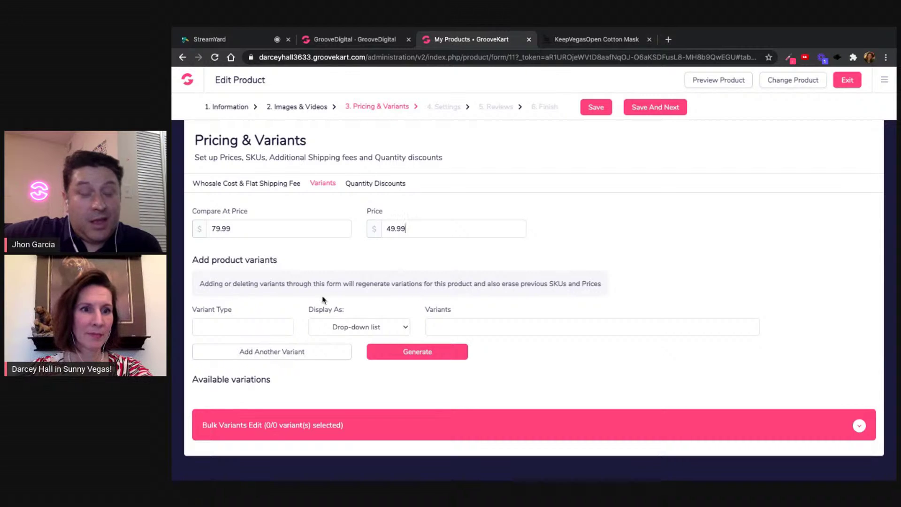
{"action": "left_click", "coordinate": [655, 111]}
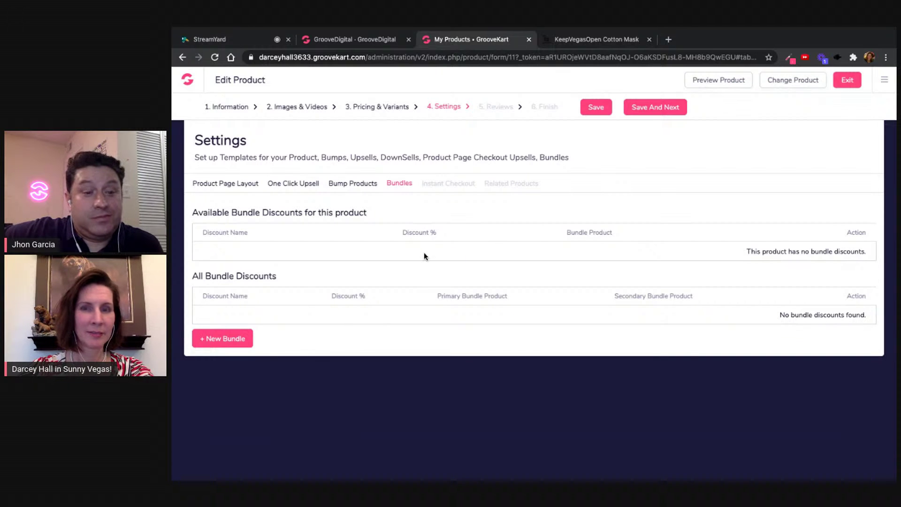
- Return to the product's descriptions and fill the summary with the text beginning "Home Interiors Horizon Candleholder. The perfect centerpiece, our modern candleholder"
{"action": "left_click", "coordinate": [377, 111]}
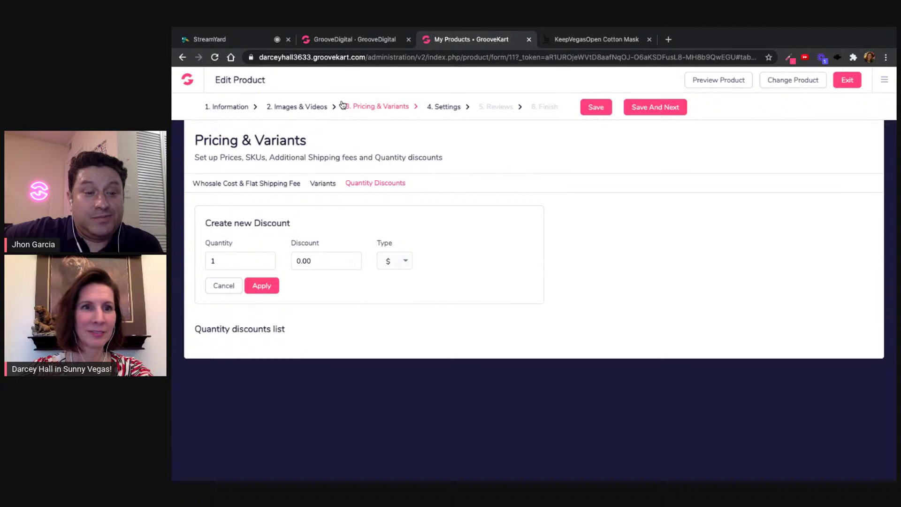
{"action": "left_click", "coordinate": [243, 110]}
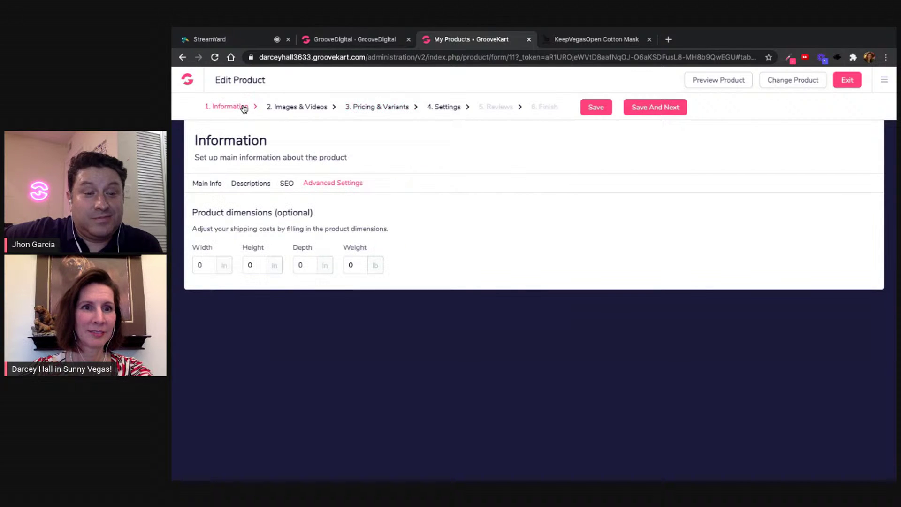
{"action": "left_click", "coordinate": [249, 184]}
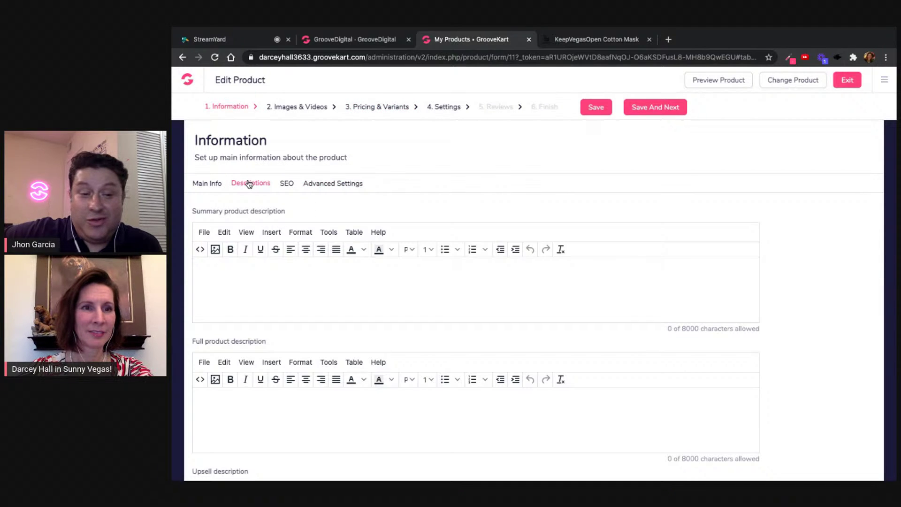
{"action": "left_click", "coordinate": [284, 281]}
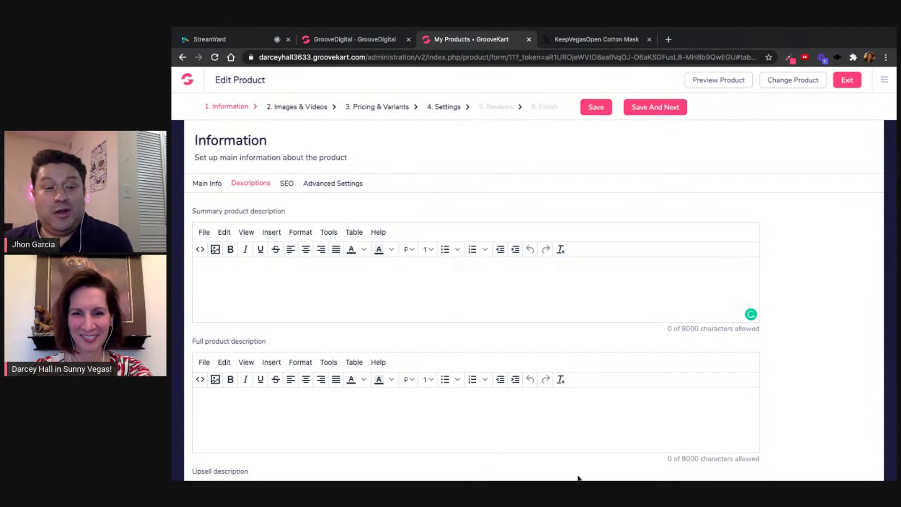
{"action": "left_click", "coordinate": [555, 469]}
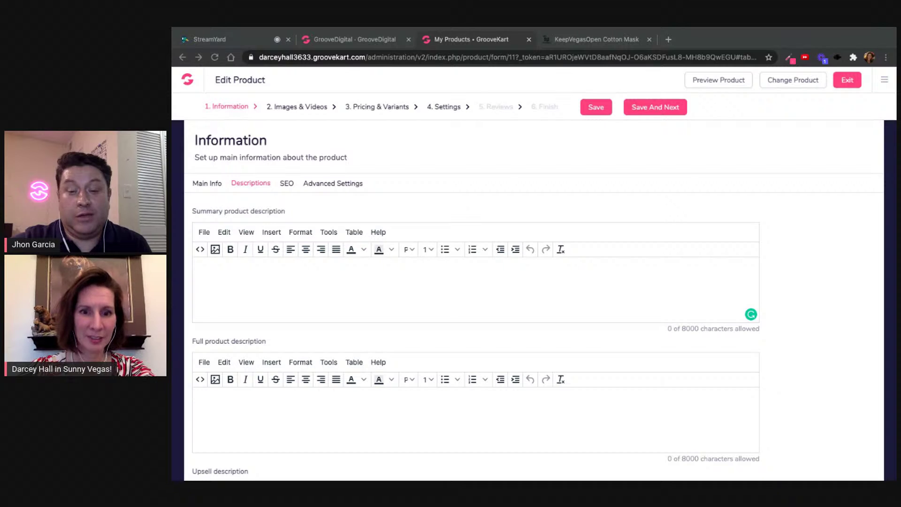
{"action": "left_click", "coordinate": [364, 277]}
{"action": "type", "text": "Home Interiors Horizon Candleholder. The perfect centerpiece, our modern candleholder keeps candles low so conversation can flow freely above. Embellish with your favorite vines, berries and flowers for added colo. Black- inished wood with hammered metal pedestals in an iron finish. Use with pillar candles up to 3 in diam. 26/\"x3/\"x5\" h. 76031"}
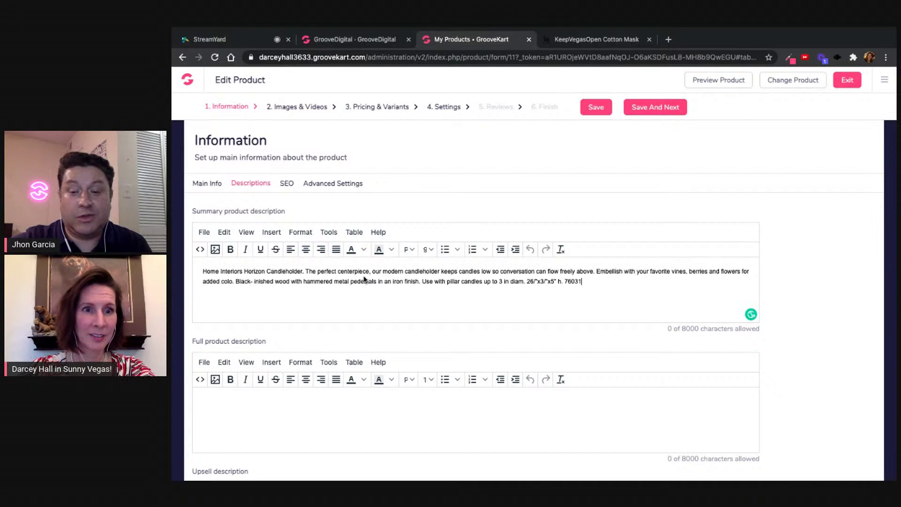
- Set the whole summary product description to 18pt
{"action": "key", "text": "ctrl+a"}
{"action": "left_click", "coordinate": [430, 250]}
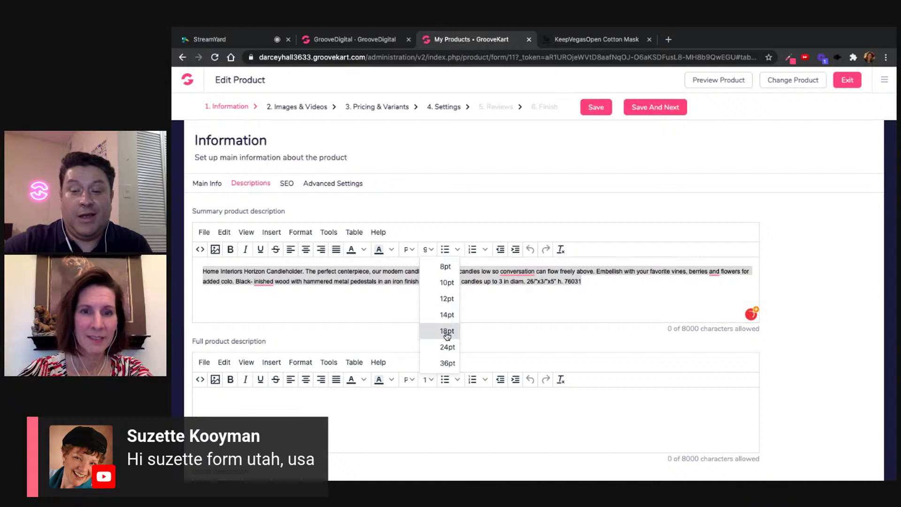
{"action": "left_click", "coordinate": [447, 330]}
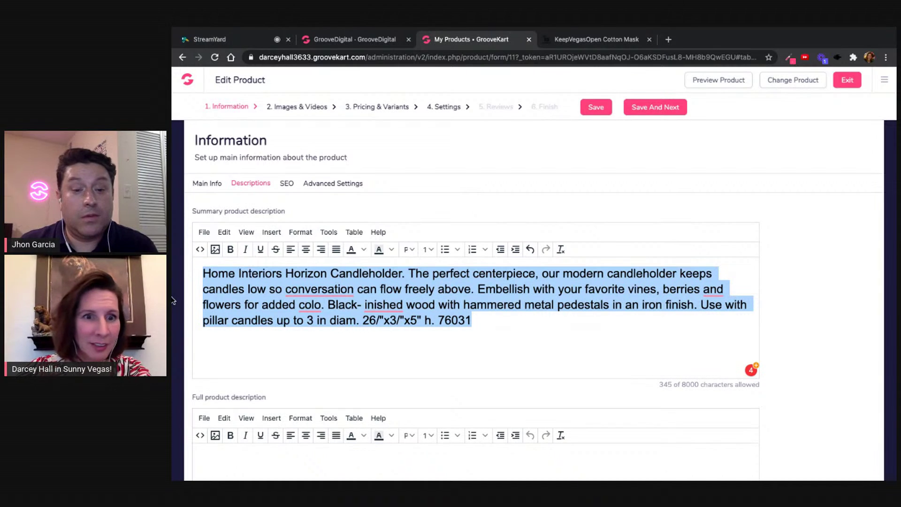
- Correct "colo" to "color" and insert "the" before "conversation" in the summary description
{"action": "left_click", "coordinate": [318, 305]}
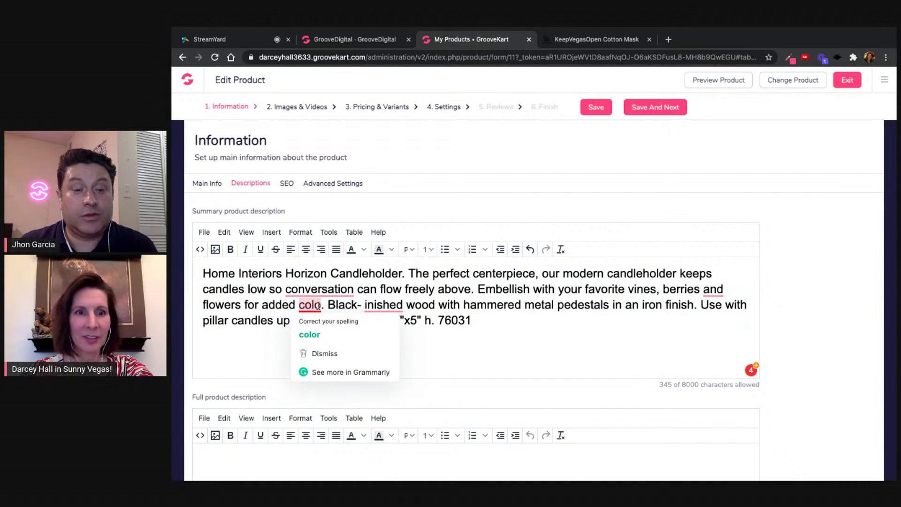
{"action": "left_click", "coordinate": [309, 334]}
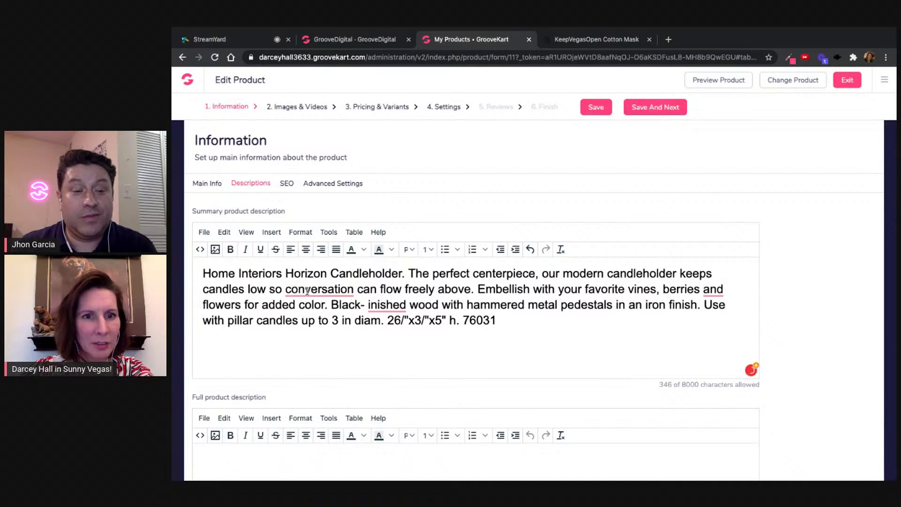
{"action": "mouse_move", "coordinate": [340, 291]}
{"action": "left_click", "coordinate": [337, 320]}
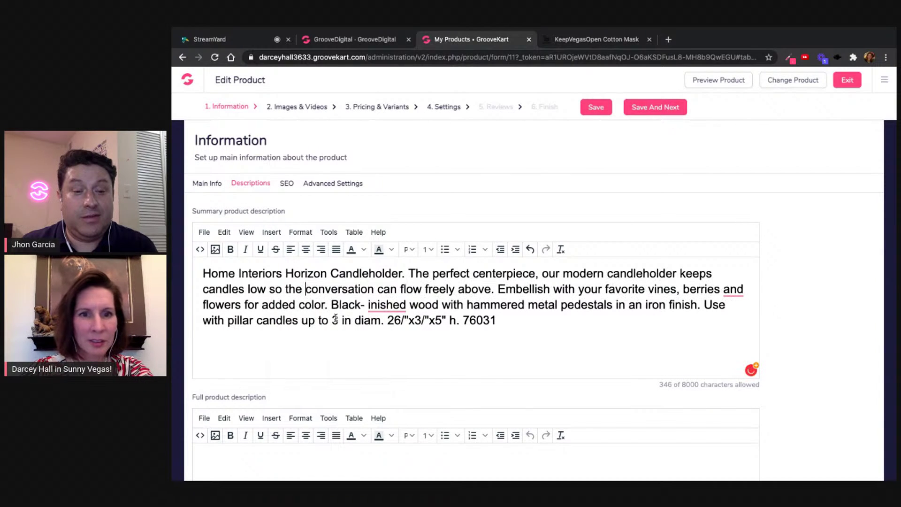
{"action": "double_click", "coordinate": [328, 290]}
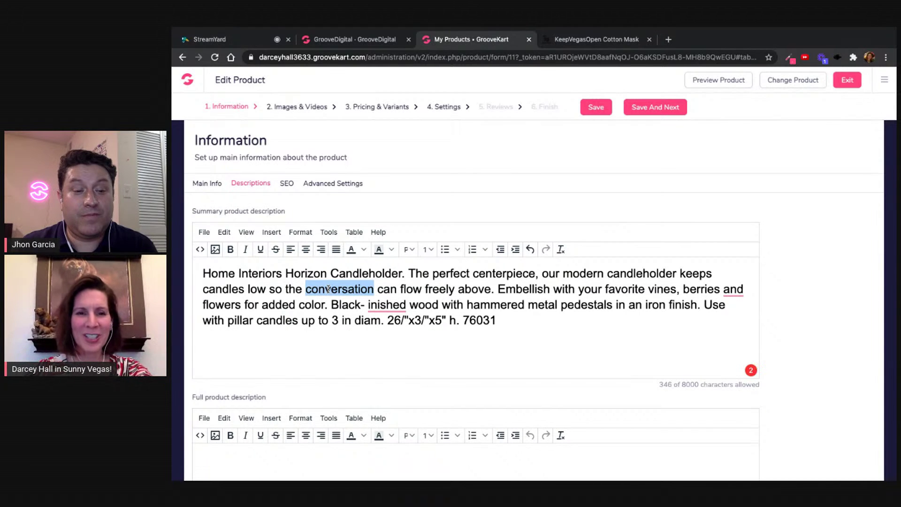
{"action": "left_click", "coordinate": [329, 289]}
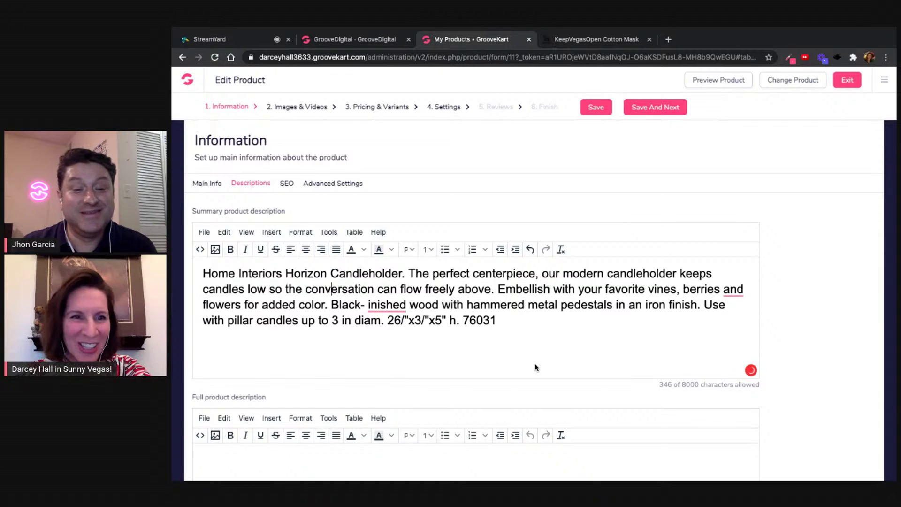
- Complete the broken word "inished" after "Black-" in the summary description as "varnished"
{"action": "mouse_move", "coordinate": [368, 306]}
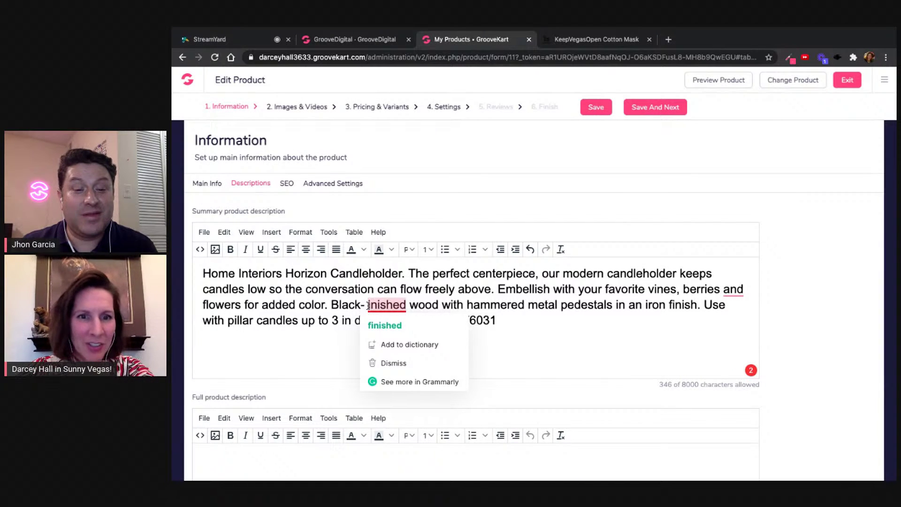
{"action": "left_click", "coordinate": [367, 305]}
{"action": "type", "text": "var"}
{"action": "key", "text": "BackSpace"}
{"action": "key", "text": "BackSpace"}
{"action": "key", "text": "BackSpace"}
{"action": "type", "text": "favor"}
{"action": "key", "text": "BackSpace"}
{"action": "key", "text": "BackSpace"}
{"action": "key", "text": "BackSpace"}
{"action": "type", "text": "var"}
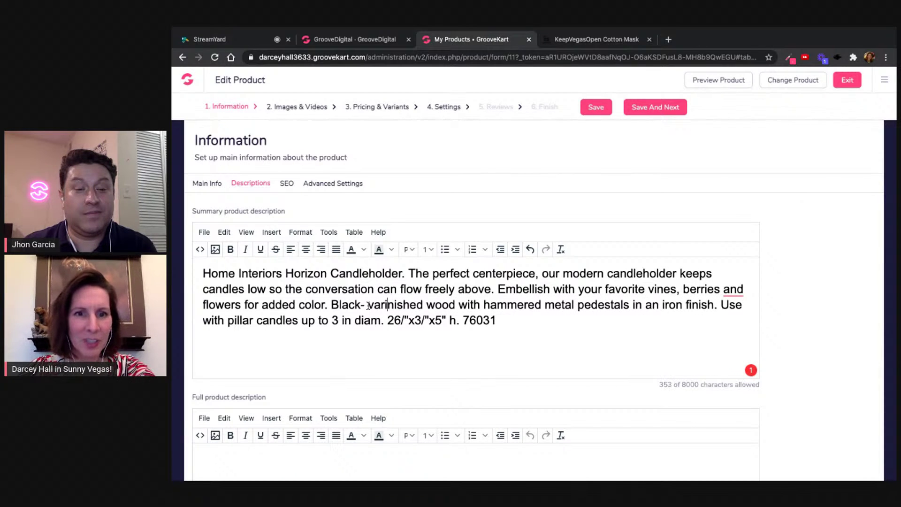
{"action": "key", "text": "BackSpace"}
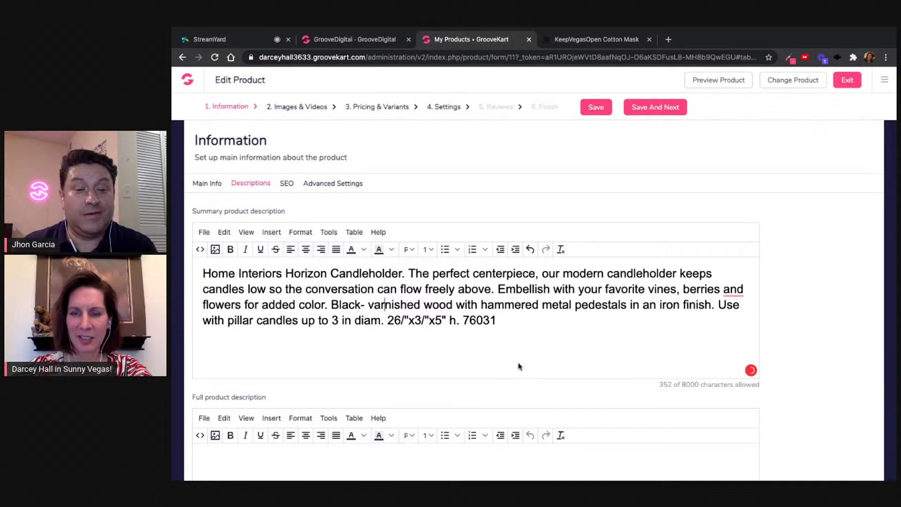
- Paste the listing text beginning "NEW Home Interiors 76031 BHG Horizon Candleholder Designer Series" into the full product description
{"action": "left_click", "coordinate": [555, 466]}
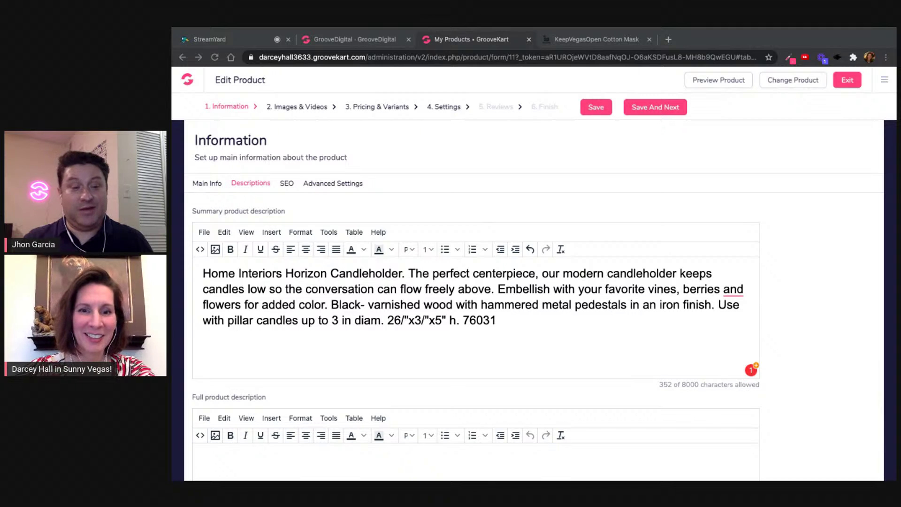
{"action": "left_click", "coordinate": [283, 451]}
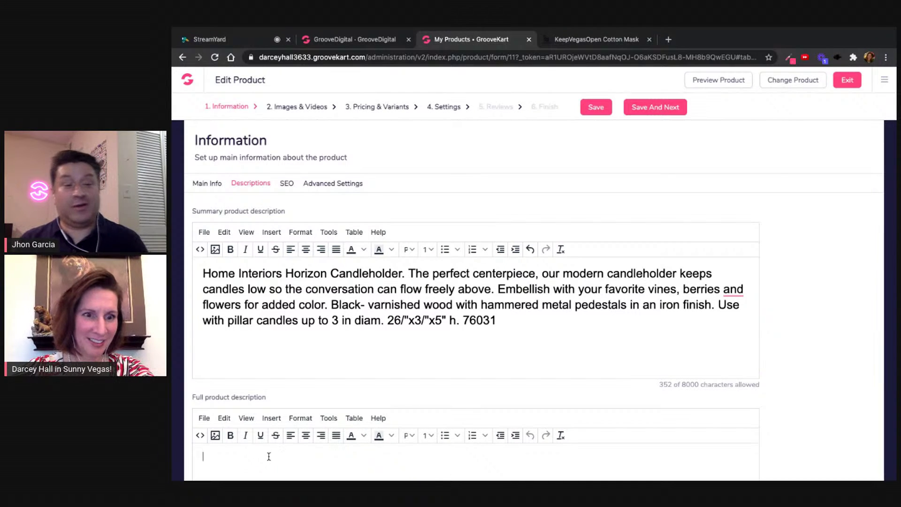
{"action": "key", "text": "ctrl+v"}
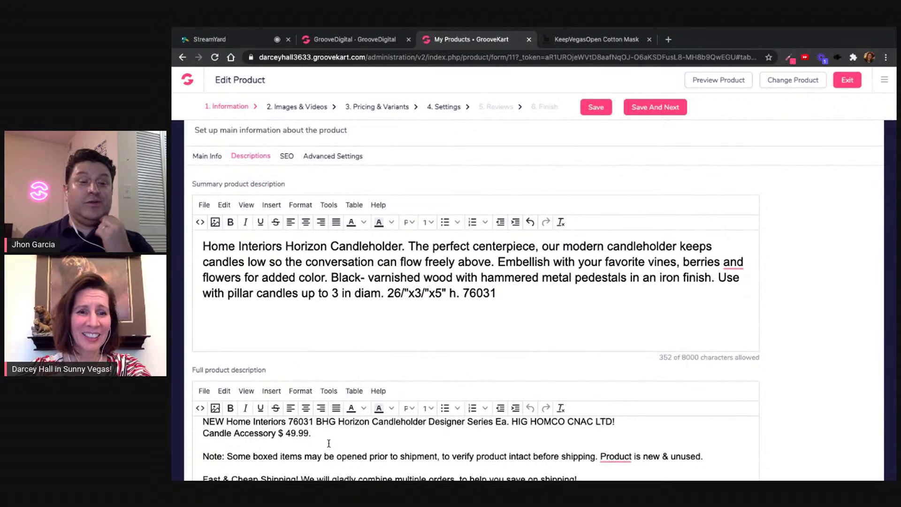
- Review the pasted full product description down to the ARROJO hair product list and save the product
{"action": "scroll", "coordinate": [328, 443], "scroll_direction": "down", "scroll_amount": 6}
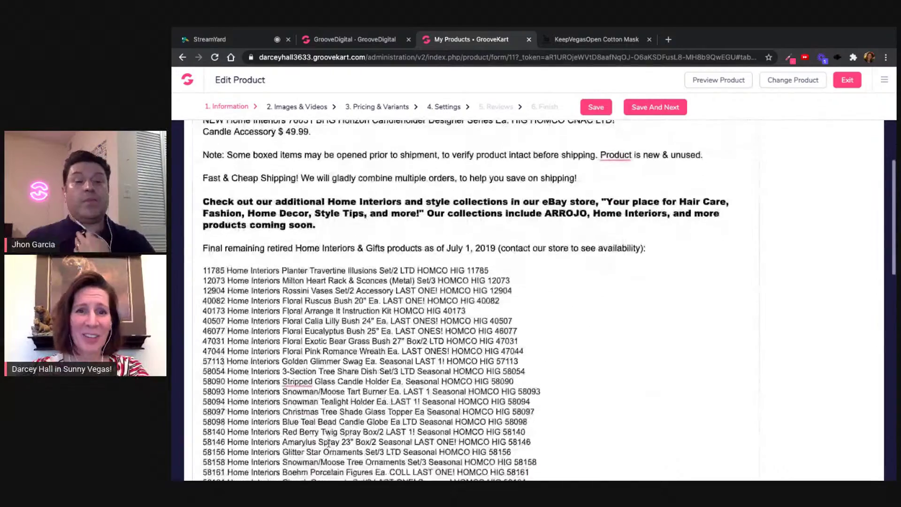
{"action": "scroll", "coordinate": [328, 442], "scroll_direction": "down", "scroll_amount": 15}
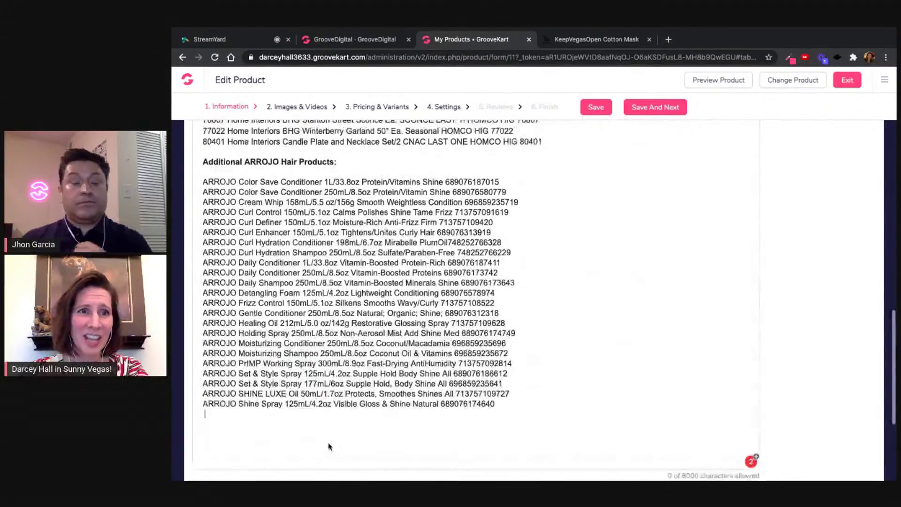
{"action": "scroll", "coordinate": [291, 340], "scroll_direction": "up", "scroll_amount": 3}
{"action": "scroll", "coordinate": [291, 341], "scroll_direction": "down", "scroll_amount": 5}
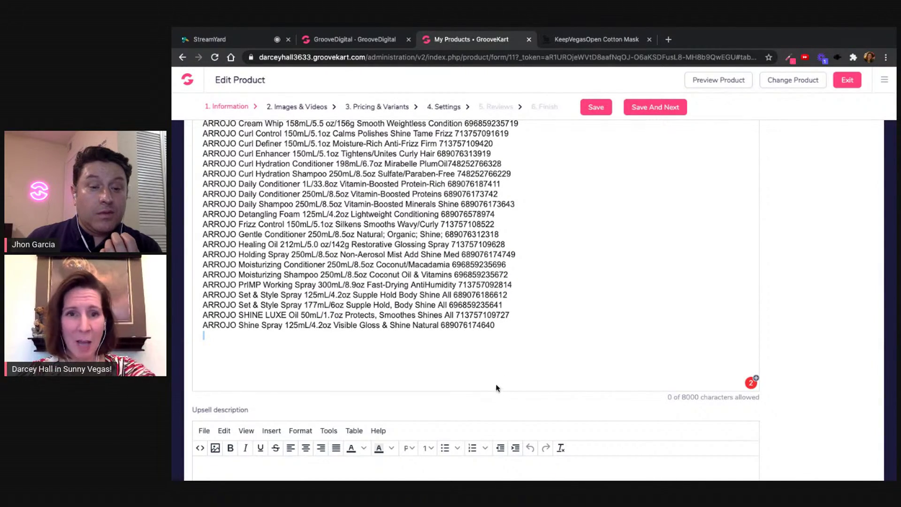
{"action": "scroll", "coordinate": [519, 246], "scroll_direction": "up", "scroll_amount": 10}
{"action": "scroll", "coordinate": [519, 246], "scroll_direction": "up", "scroll_amount": 10}
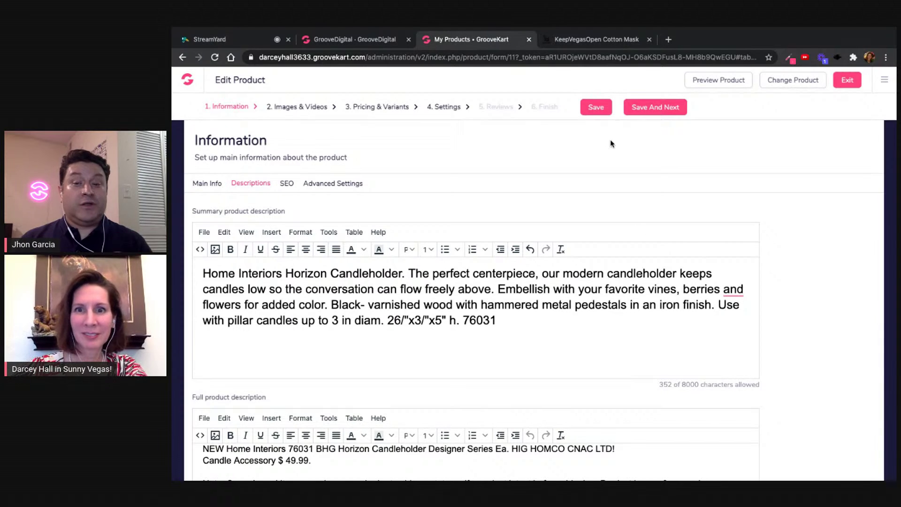
{"action": "left_click", "coordinate": [599, 109]}
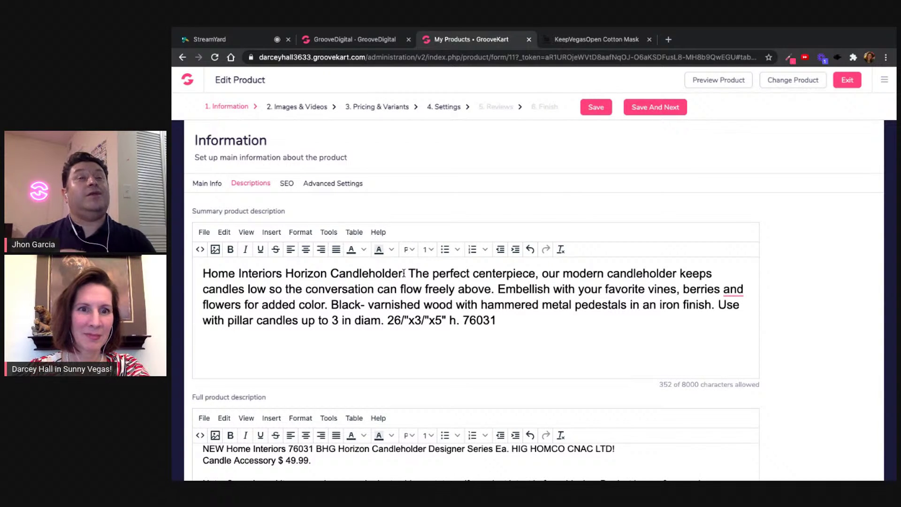
- Copy the whole summary product description into the SEO meta description
{"action": "left_click", "coordinate": [404, 273]}
{"action": "key", "text": "ctrl+a"}
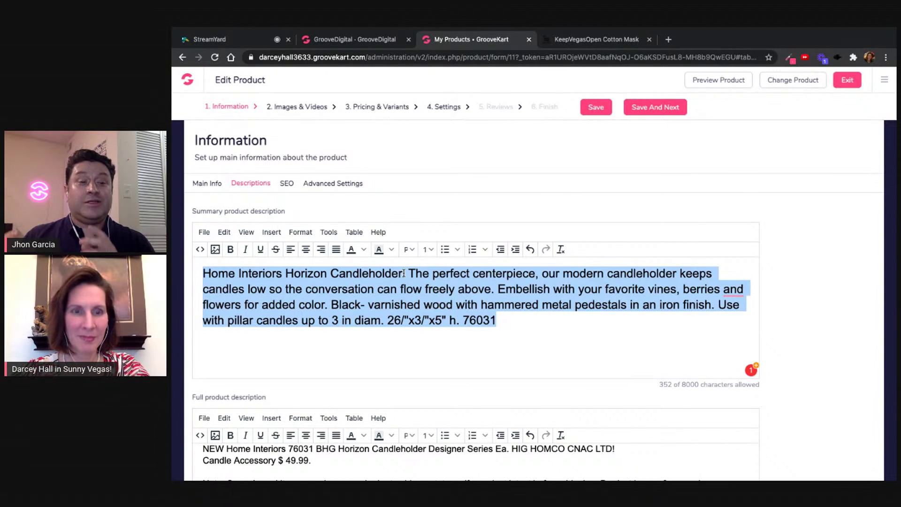
{"action": "left_click", "coordinate": [287, 182]}
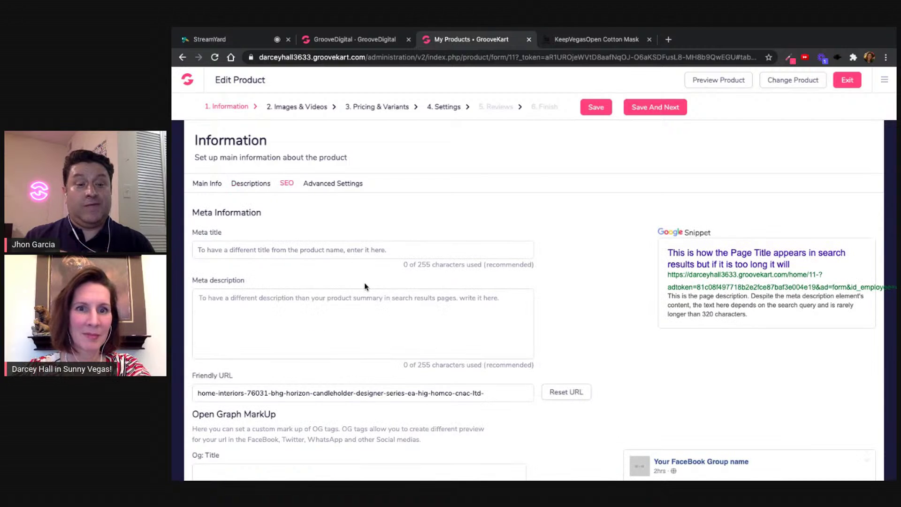
{"action": "left_click", "coordinate": [294, 318]}
{"action": "type", "text": "Home Interiors Horizon Candleholder. The perfect centerpiece, our modern candleholder keeps candles low so the conversation can flow freely above. Embellish with your favorite vines, berries and flowers for added color. Black- varnished wood with hammered metal pedestals in an iron finish. Use with pillar candles up to 3 in diam. 26/\"x3/\"x5\" h. 76031"}
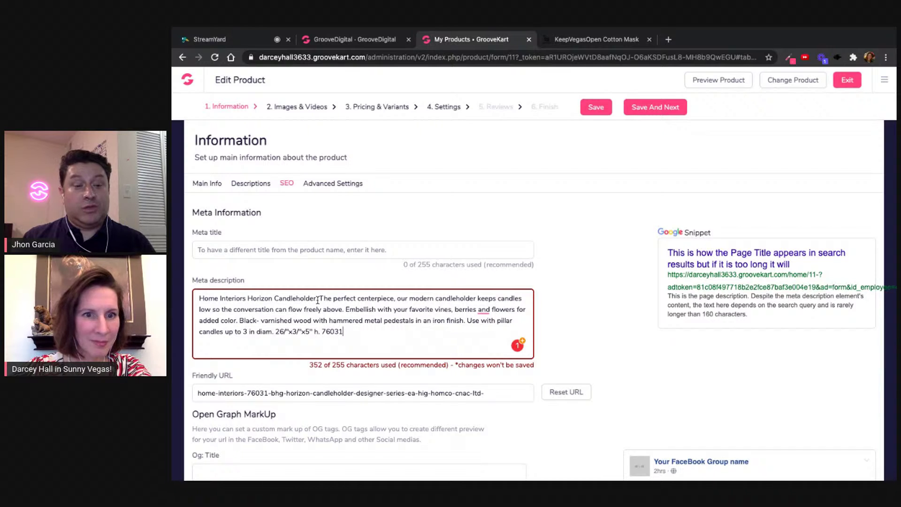
- Move the opening phrase "Home Interiors Horizon Candleholder" from the meta description into the meta title
{"action": "left_click_drag", "start_coordinate": [318, 299], "coordinate": [268, 285]}
{"action": "key", "text": "ctrl+x"}
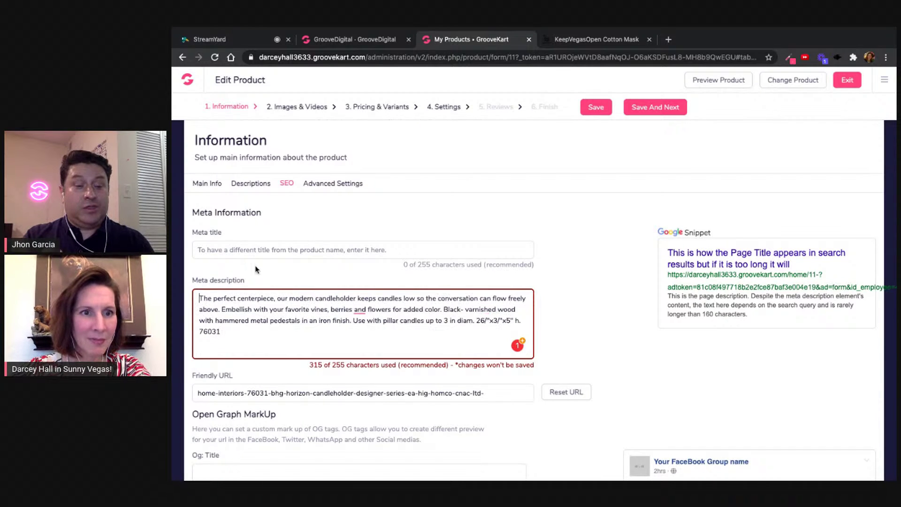
{"action": "left_click", "coordinate": [247, 252]}
{"action": "key", "text": "ctrl+v"}
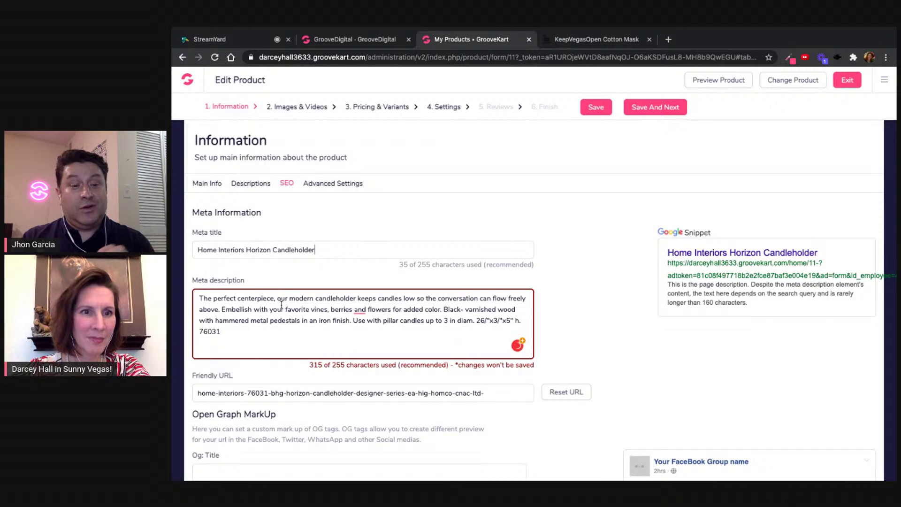
- Replace the meta title with "Home Interiors 76031 BHG Horizon Candleholder Designer Series Ea. HIG HOMCO CNAC LTD! Candle Accessory" from the full description
{"action": "left_click", "coordinate": [250, 184]}
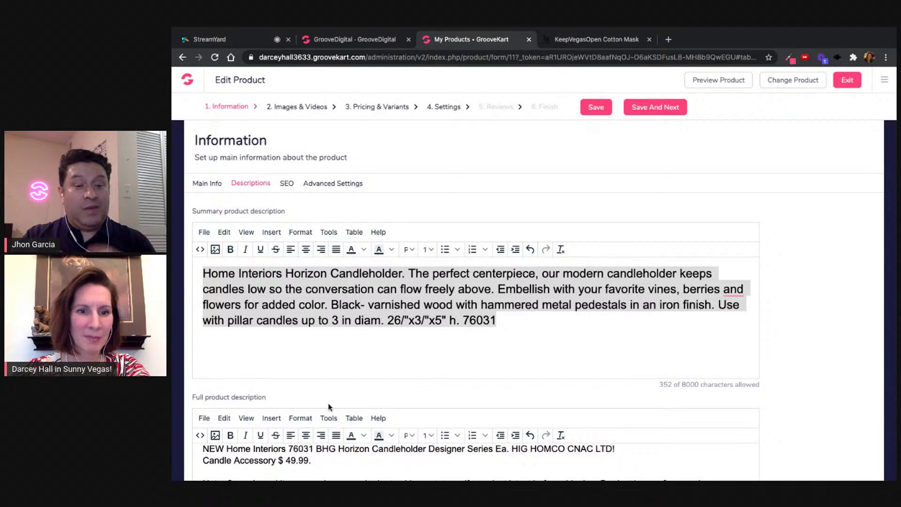
{"action": "left_click_drag", "start_coordinate": [227, 449], "coordinate": [276, 345]}
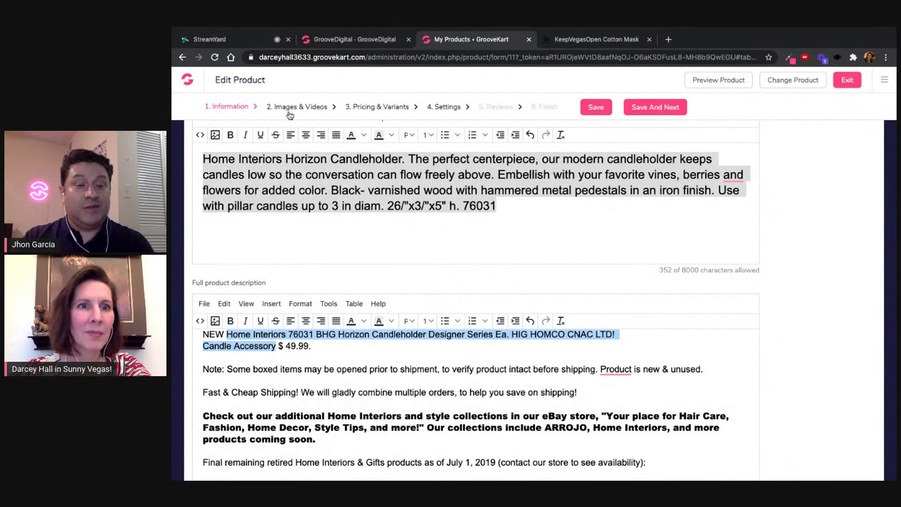
{"action": "scroll", "coordinate": [298, 260], "scroll_direction": "up", "scroll_amount": 3}
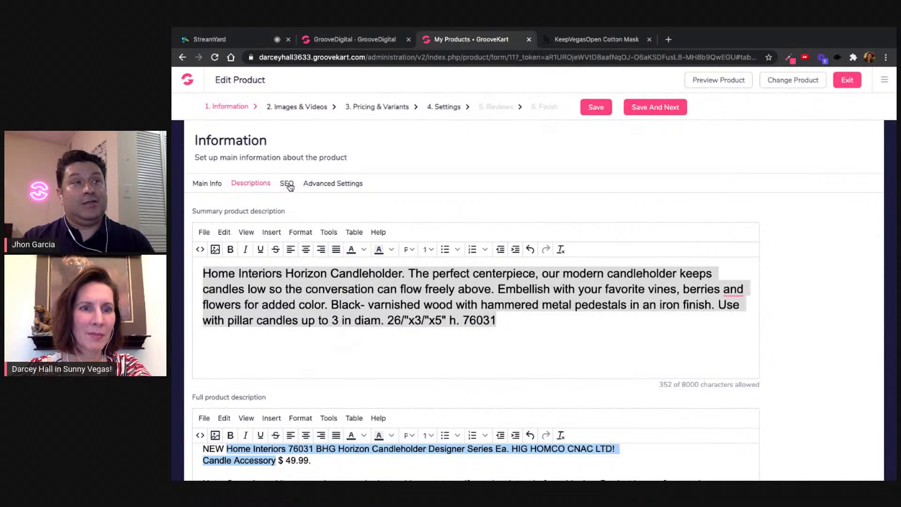
{"action": "left_click", "coordinate": [287, 183]}
{"action": "triple_click", "coordinate": [254, 250]}
{"action": "key", "text": "ctrl+v"}
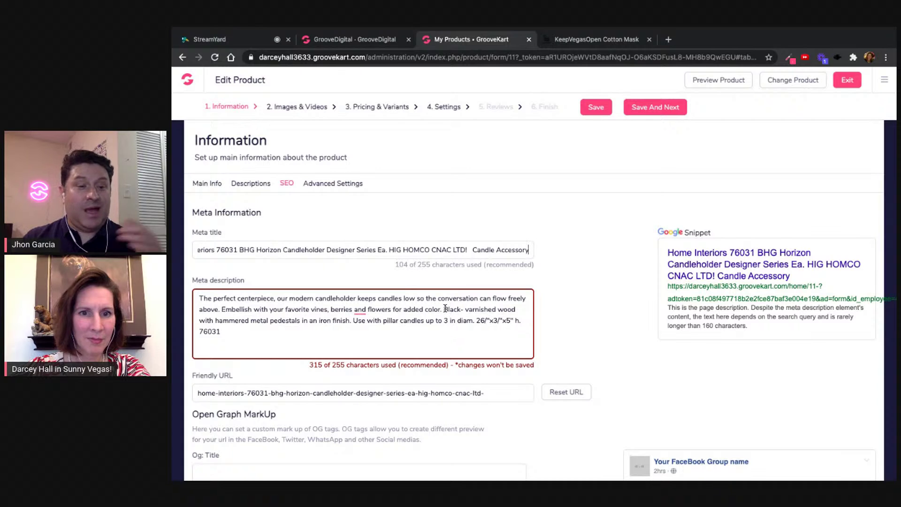
- Shorten the meta description to end at "in an iron finish." by deleting everything from "Use with pillar candles" onward
{"action": "left_click", "coordinate": [354, 321]}
{"action": "left_click_drag", "start_coordinate": [355, 321], "coordinate": [360, 342]}
{"action": "key", "text": "BackSpace"}
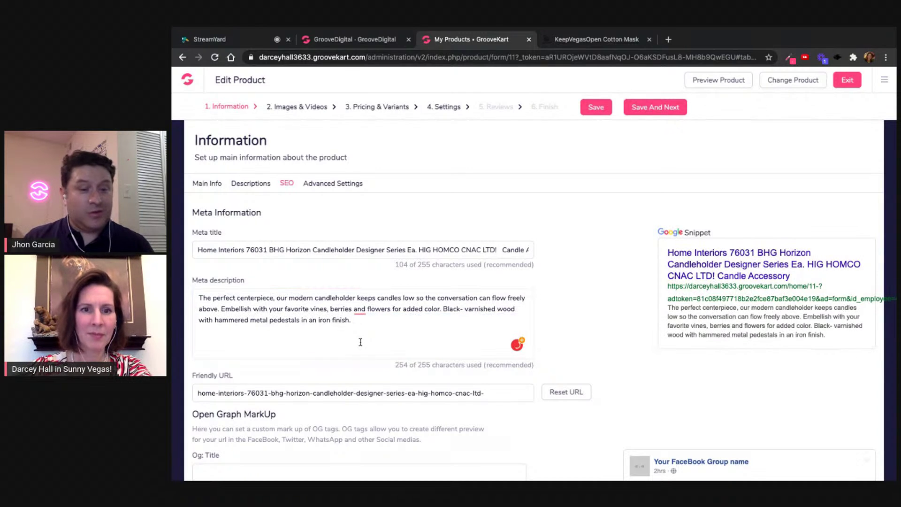
{"action": "key", "text": "BackSpace"}
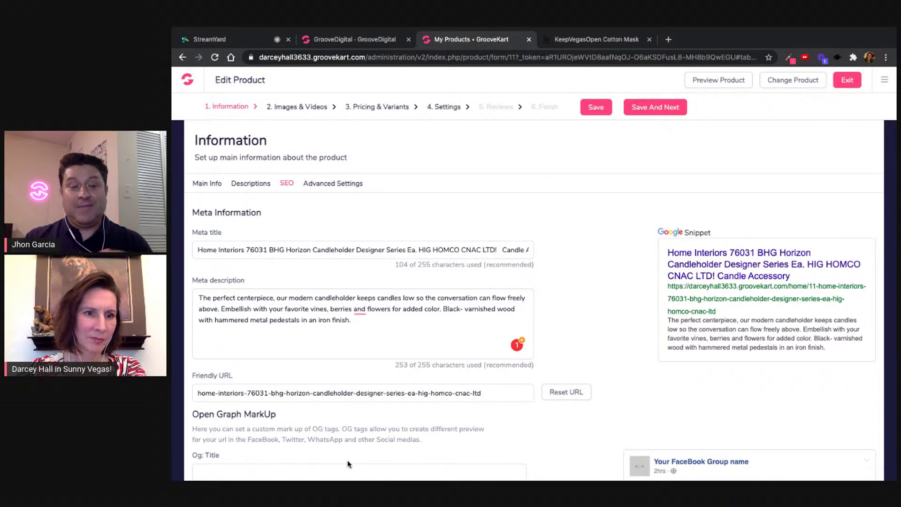
- Copy the meta title into the Open Graph title
{"action": "scroll", "coordinate": [347, 462], "scroll_direction": "down", "scroll_amount": 2}
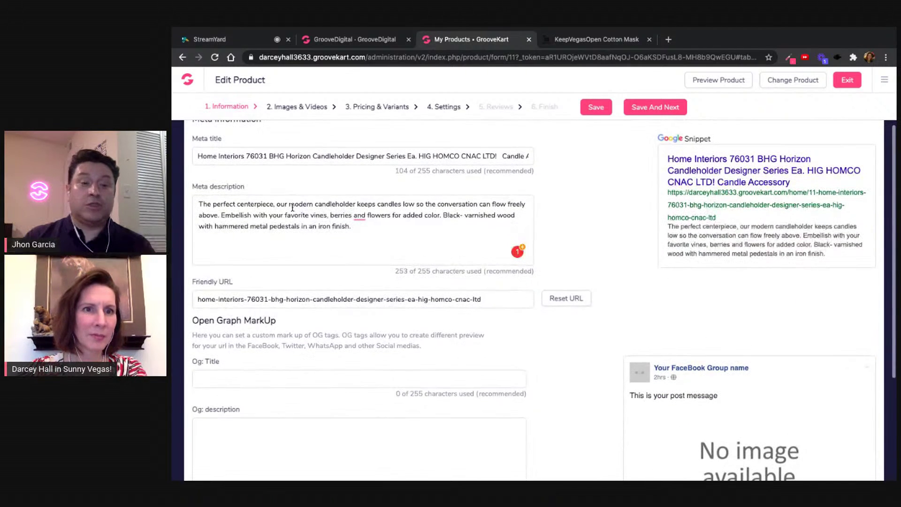
{"action": "triple_click", "coordinate": [283, 157]}
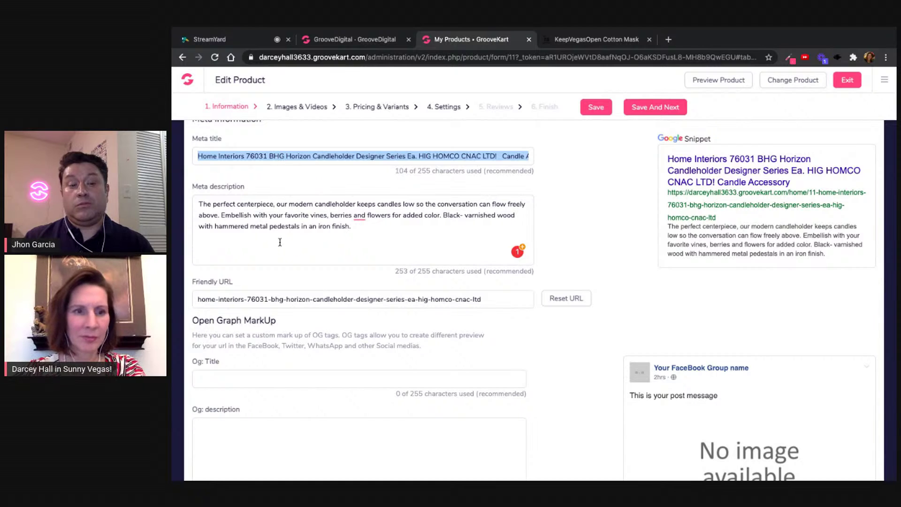
{"action": "left_click", "coordinate": [240, 377]}
{"action": "key", "text": "ctrl+v"}
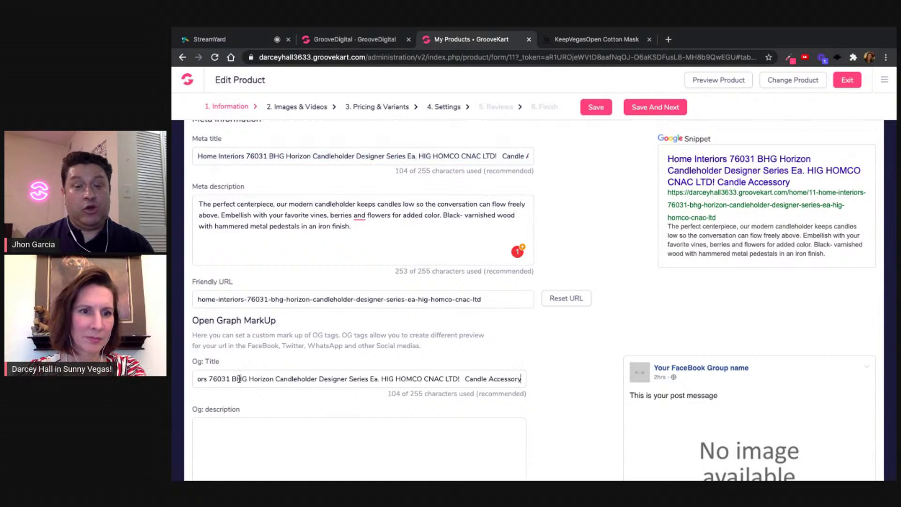
- Copy the meta description into the Open Graph description and save the product
{"action": "left_click", "coordinate": [248, 432]}
{"action": "double_click", "coordinate": [248, 216]}
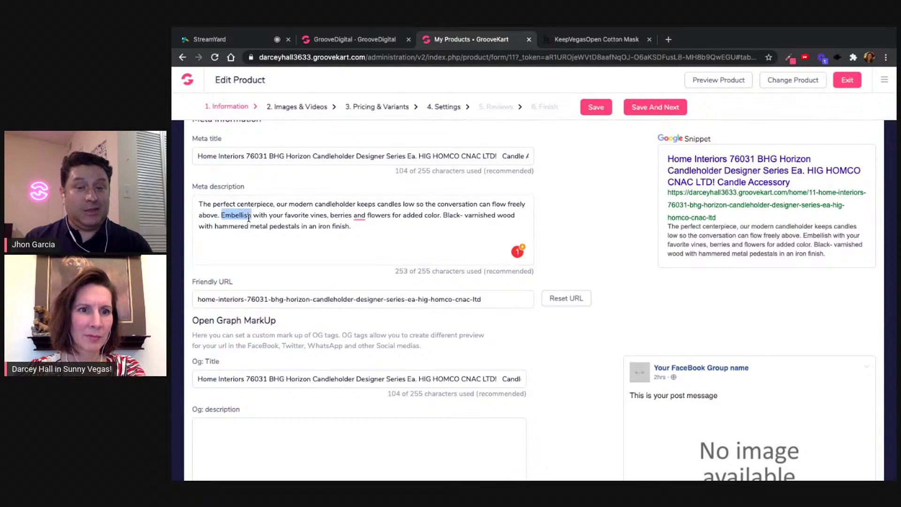
{"action": "triple_click", "coordinate": [248, 216]}
{"action": "key", "text": "ctrl+c"}
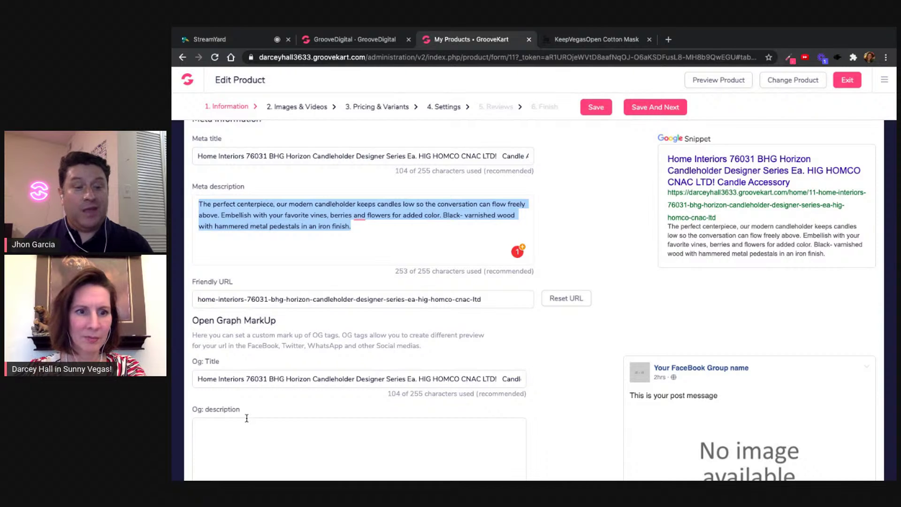
{"action": "left_click", "coordinate": [242, 432]}
{"action": "key", "text": "ctrl+v"}
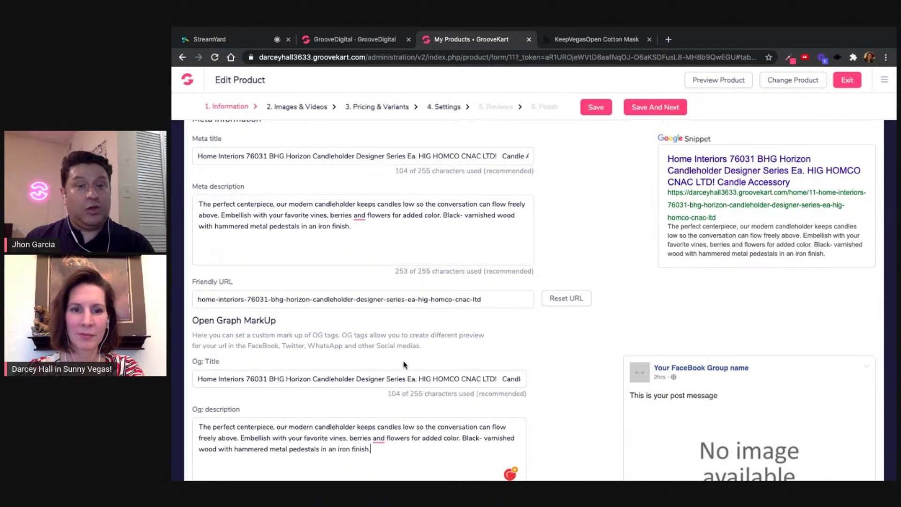
{"action": "scroll", "coordinate": [403, 364], "scroll_direction": "down", "scroll_amount": 4}
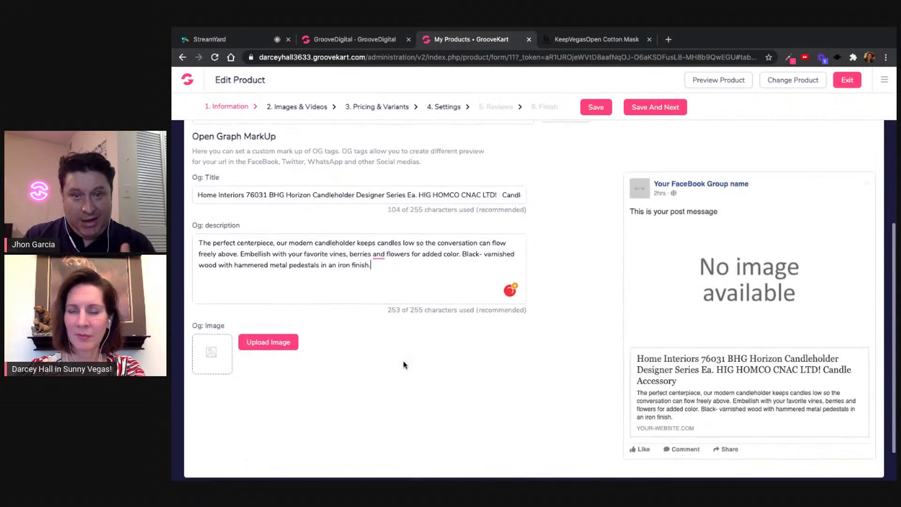
{"action": "scroll", "coordinate": [404, 364], "scroll_direction": "up", "scroll_amount": 6}
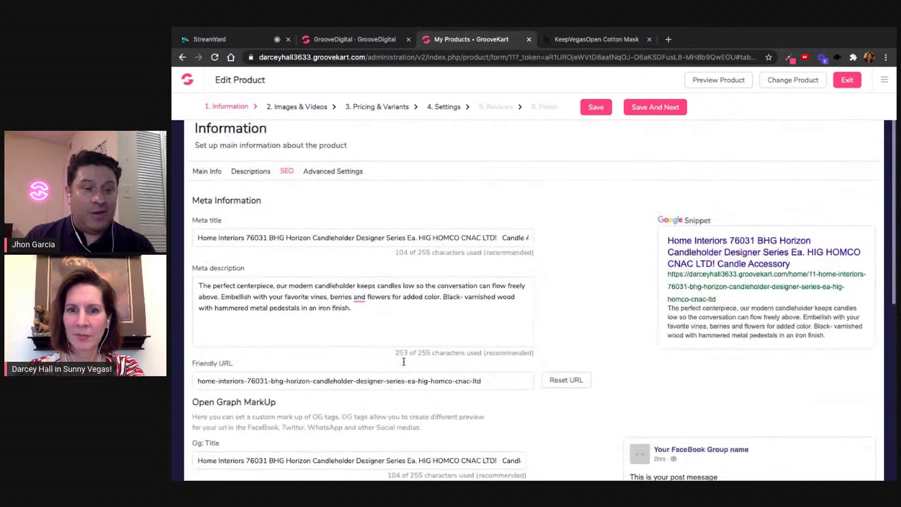
{"action": "scroll", "coordinate": [403, 360], "scroll_direction": "up", "scroll_amount": 1}
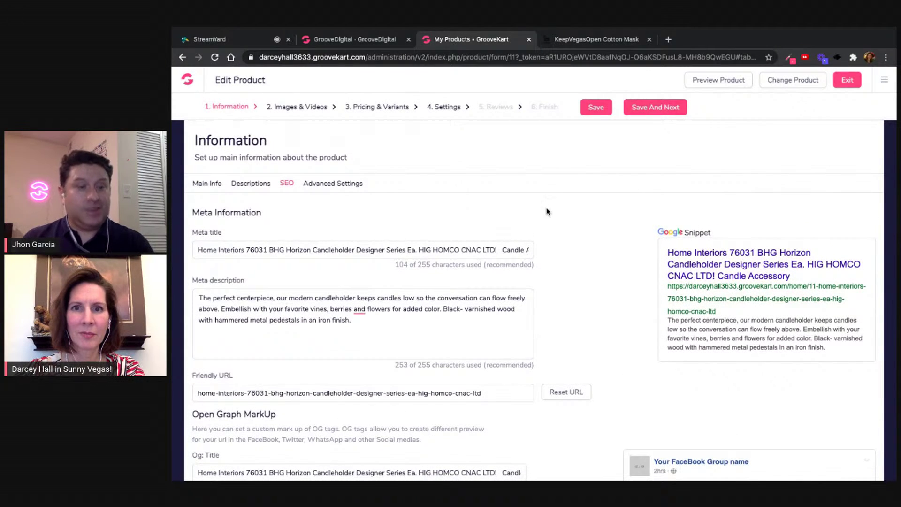
{"action": "left_click", "coordinate": [596, 108]}
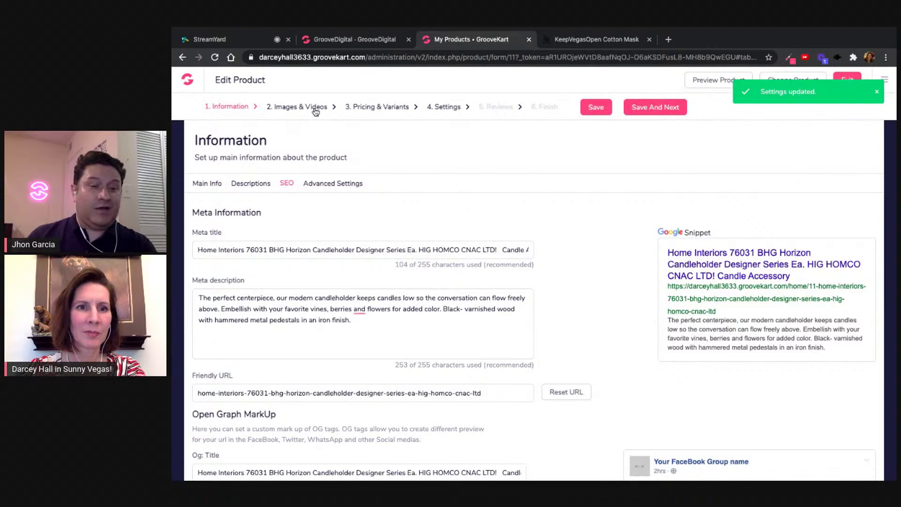
- Check the optional product dimensions and the cover image among the product images
{"action": "left_click", "coordinate": [337, 184]}
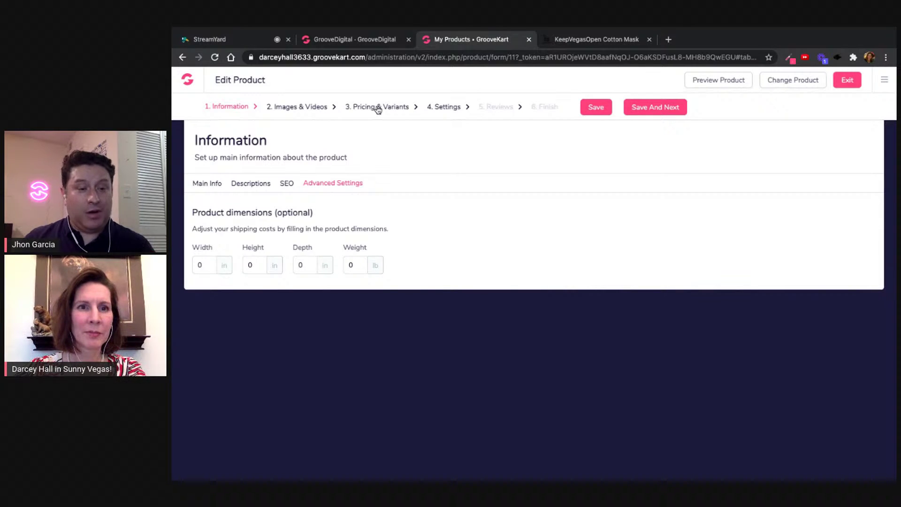
{"action": "left_click", "coordinate": [310, 109]}
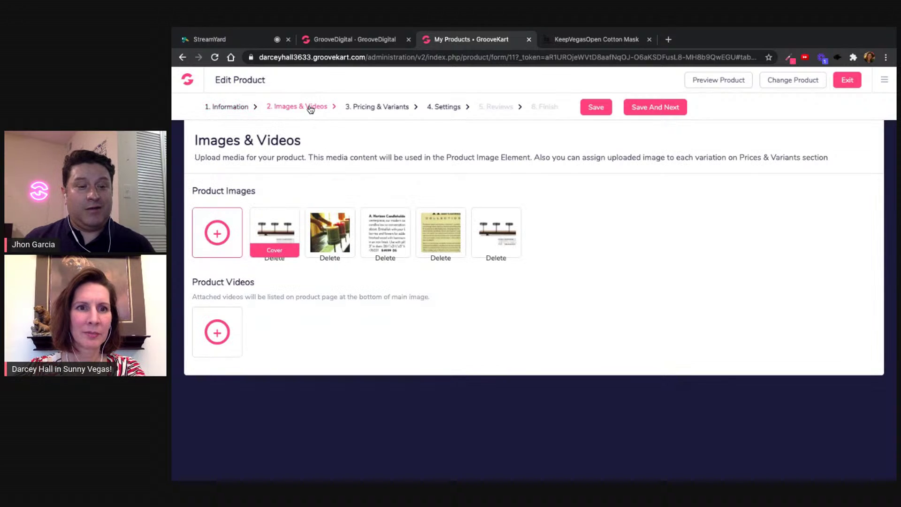
{"action": "left_click", "coordinate": [273, 237]}
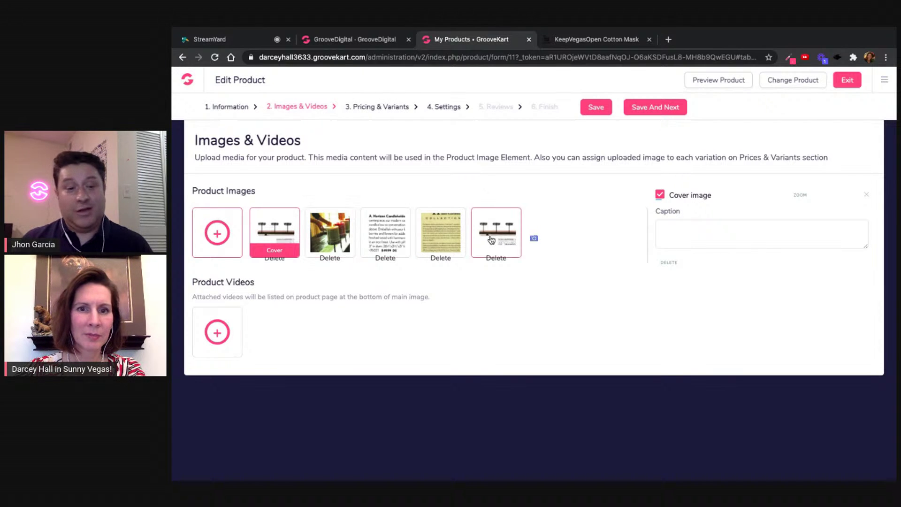
- Upload the Horizon Candleholder picture as the Open Graph image in the product's SEO settings
{"action": "left_click", "coordinate": [230, 108]}
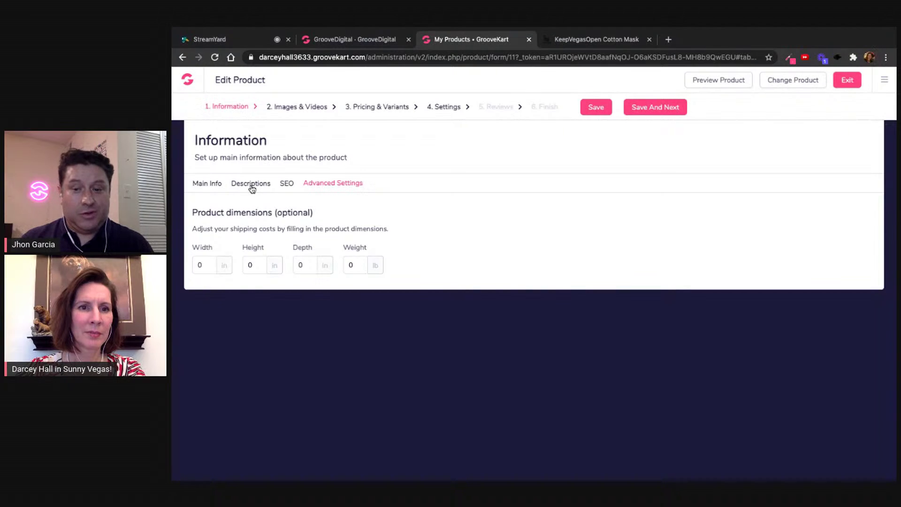
{"action": "left_click", "coordinate": [286, 185]}
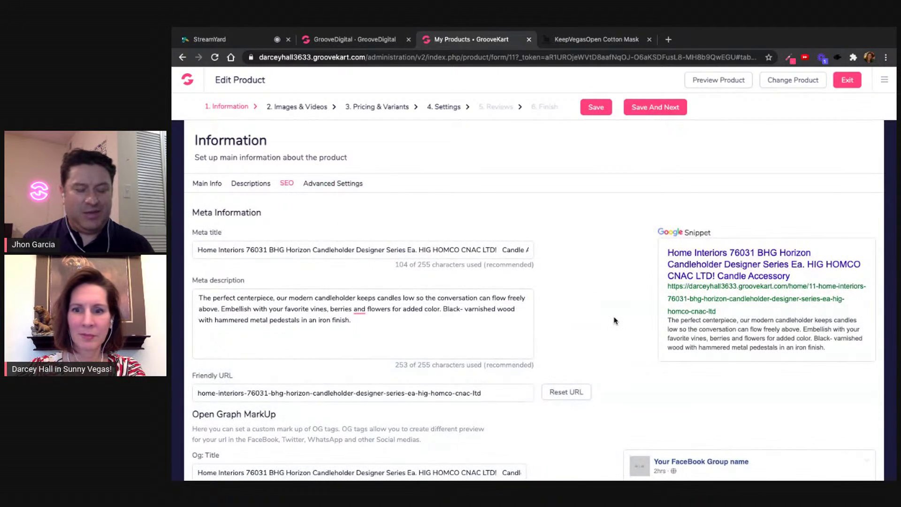
{"action": "scroll", "coordinate": [614, 320], "scroll_direction": "down", "scroll_amount": 5}
{"action": "scroll", "coordinate": [614, 321], "scroll_direction": "down", "scroll_amount": 1}
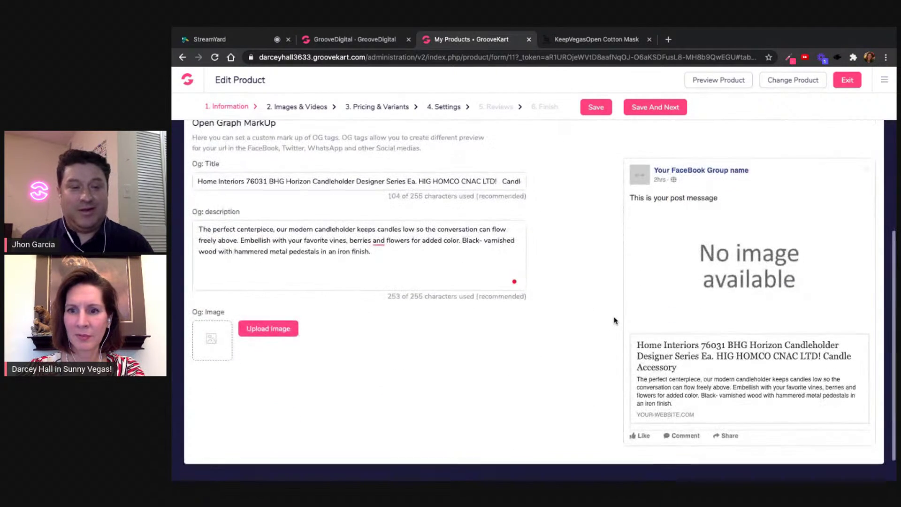
{"action": "scroll", "coordinate": [614, 320], "scroll_direction": "up", "scroll_amount": 1}
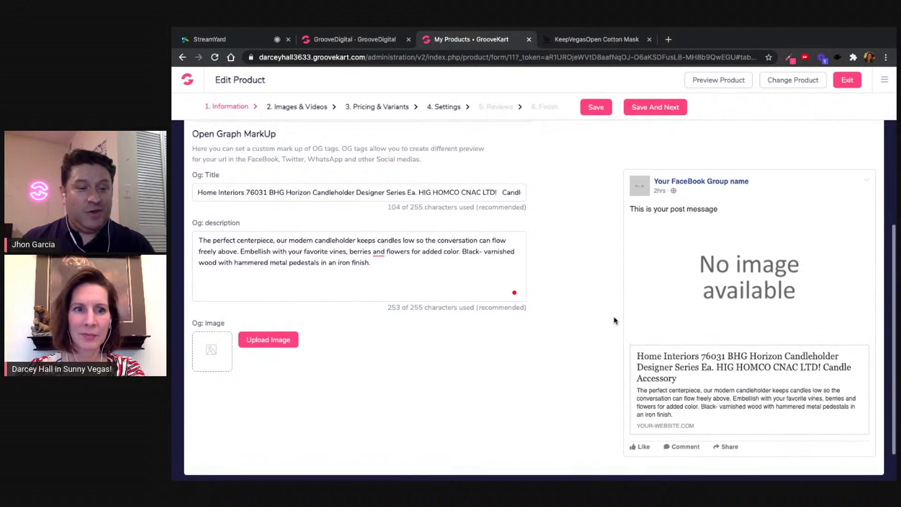
{"action": "left_click", "coordinate": [270, 353]}
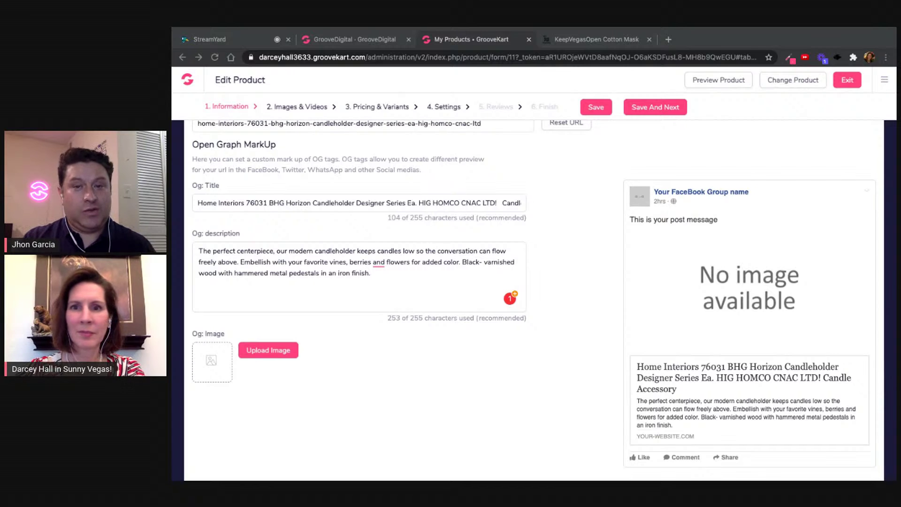
{"action": "left_click", "coordinate": [864, 342]}
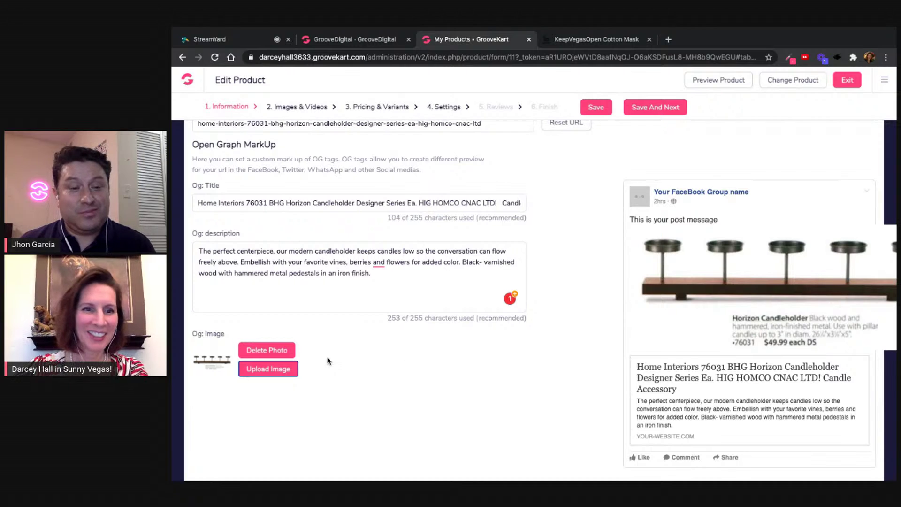
- Delete the Open Graph image from the product's SEO settings
{"action": "left_click", "coordinate": [284, 351]}
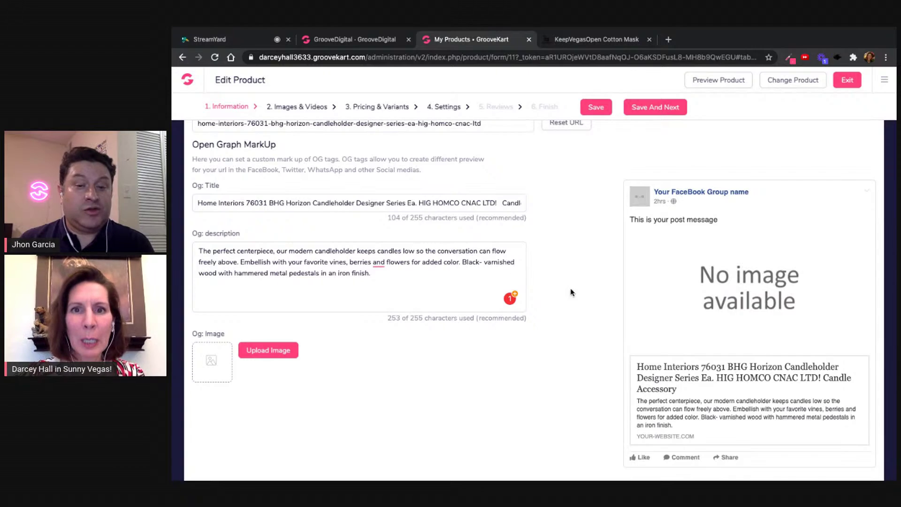
{"action": "scroll", "coordinate": [585, 271], "scroll_direction": "up", "scroll_amount": 2}
{"action": "scroll", "coordinate": [585, 270], "scroll_direction": "up", "scroll_amount": 4}
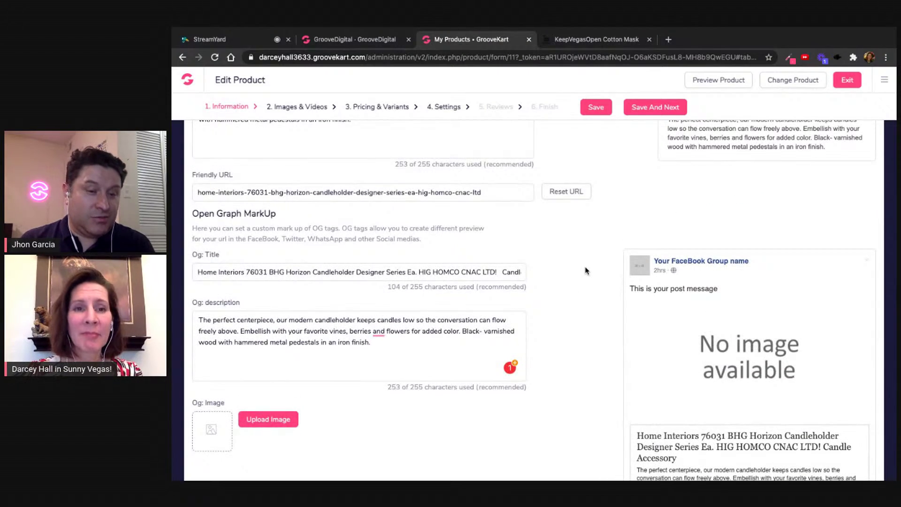
{"action": "scroll", "coordinate": [581, 265], "scroll_direction": "up", "scroll_amount": 4}
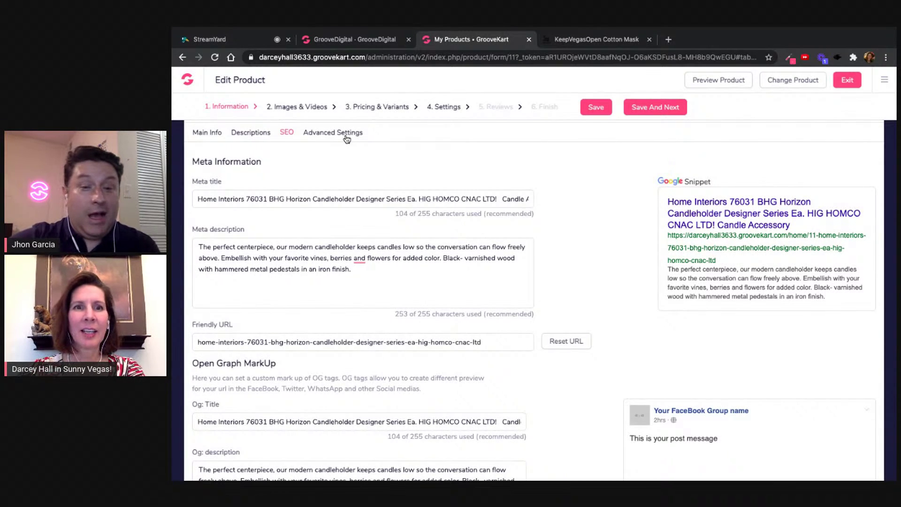
- Paste "28.00 x 7 x 5 in 4 lbs 4 oz" into the address bar for reference, and set the product's width to 28 in, height to 7 in and depth to 5 in
{"action": "left_click", "coordinate": [346, 136]}
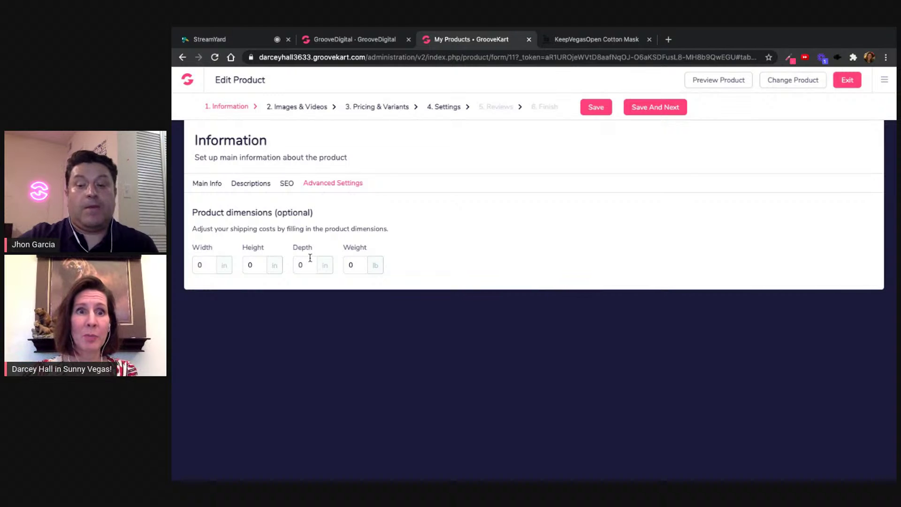
{"action": "left_click", "coordinate": [425, 475]}
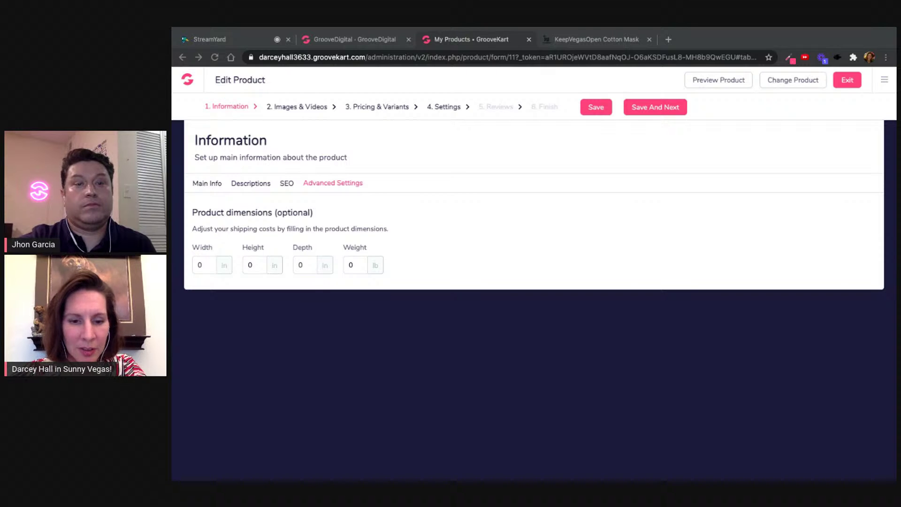
{"action": "left_click", "coordinate": [365, 57]}
{"action": "key", "text": "ctrl+v"}
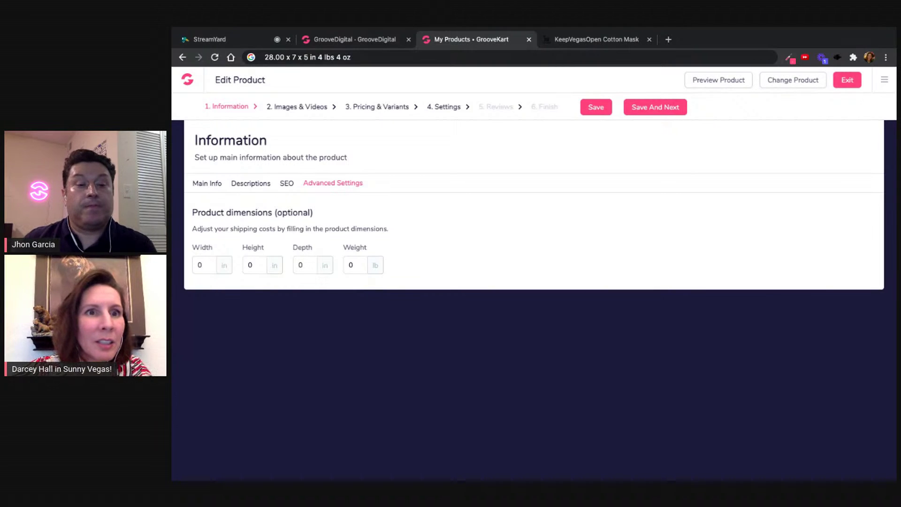
{"action": "double_click", "coordinate": [201, 263]}
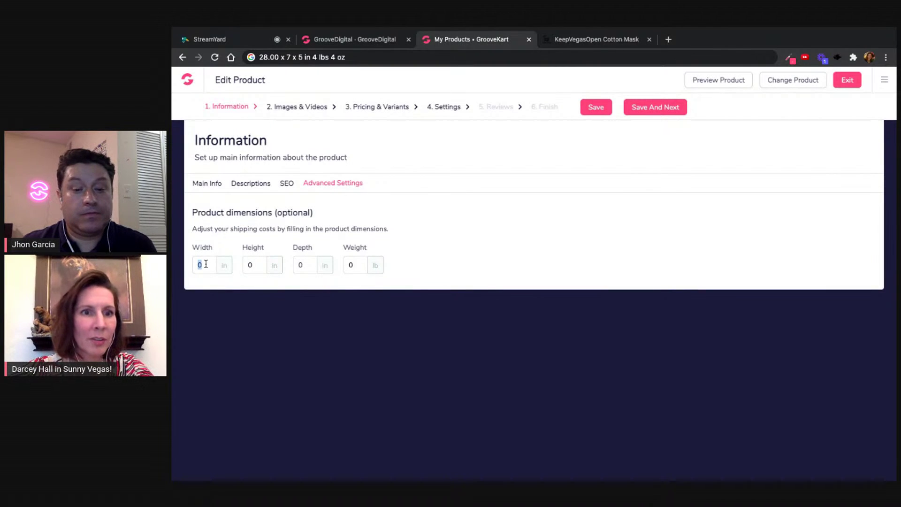
{"action": "type", "text": "28"}
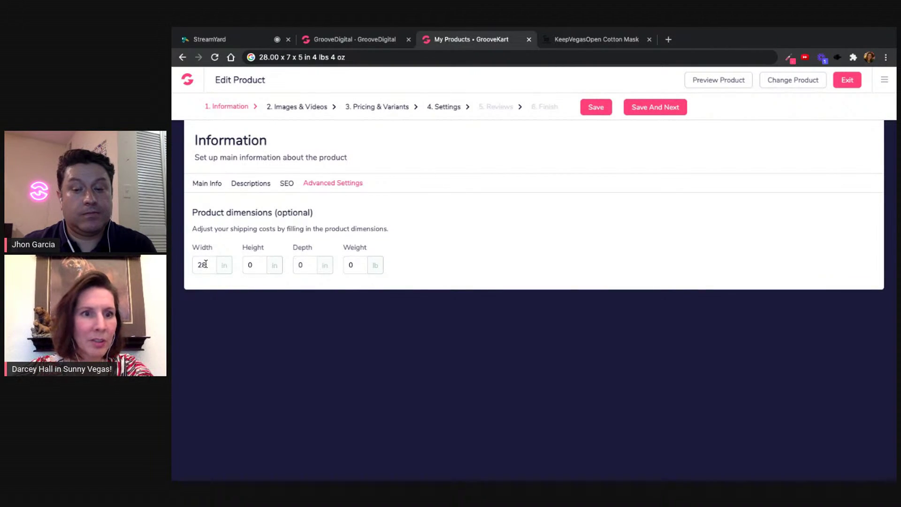
{"action": "double_click", "coordinate": [249, 265]}
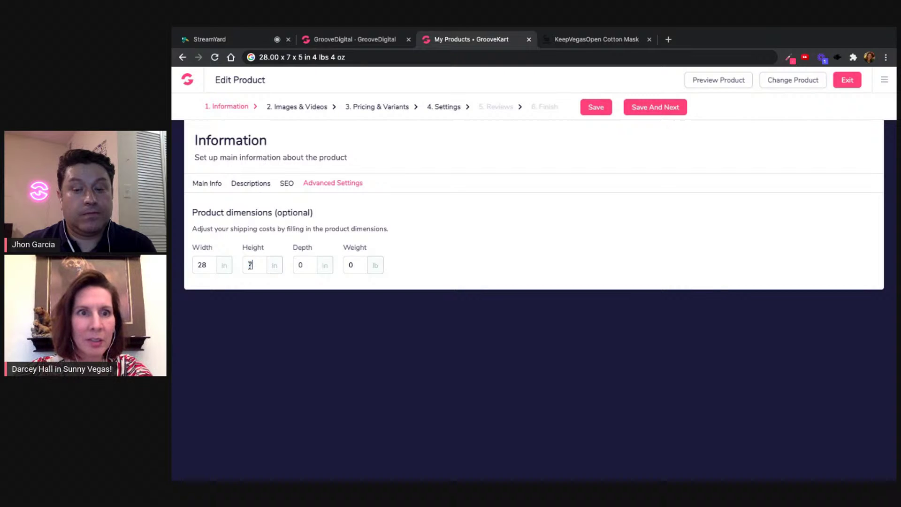
{"action": "type", "text": "5"}
- Set the product's weight to 4.25 lb, clear the reference text from the address bar, save, and continue to the product images
{"action": "double_click", "coordinate": [351, 264]}
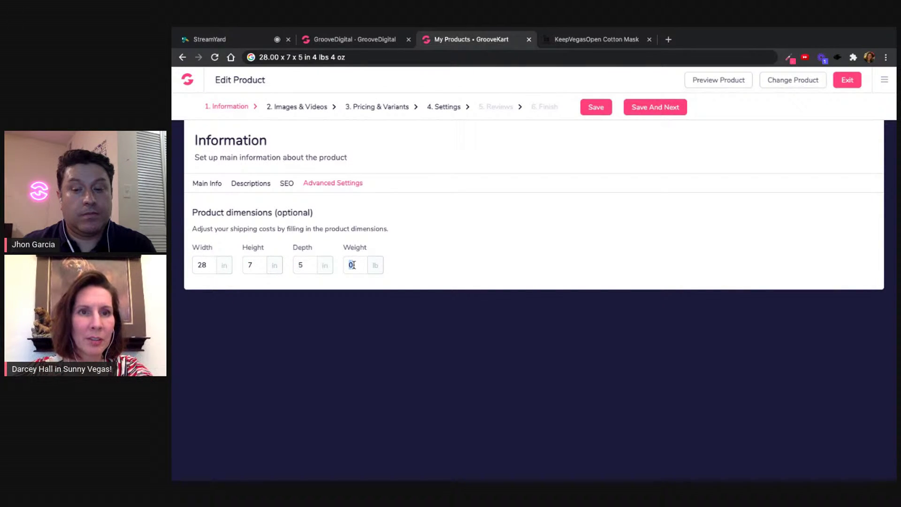
{"action": "type", "text": "4"}
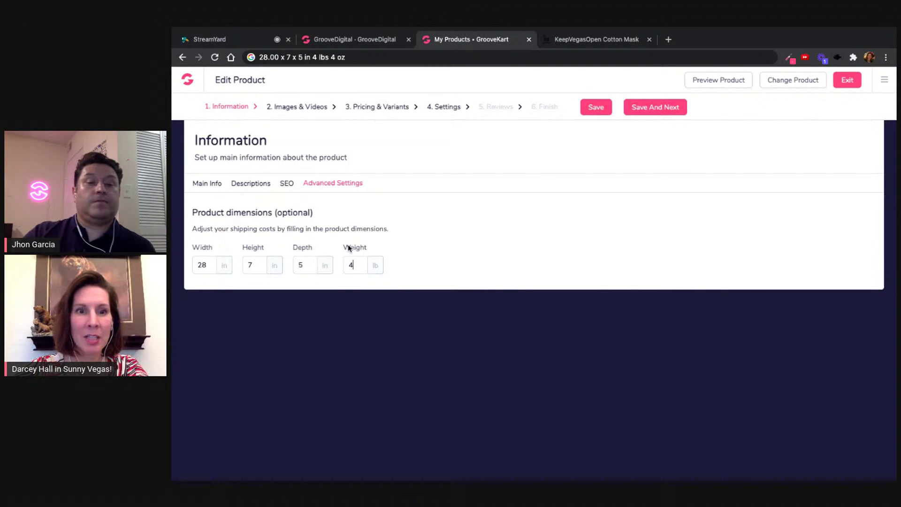
{"action": "left_click", "coordinate": [348, 58]}
{"action": "key", "text": "BackSpace"}
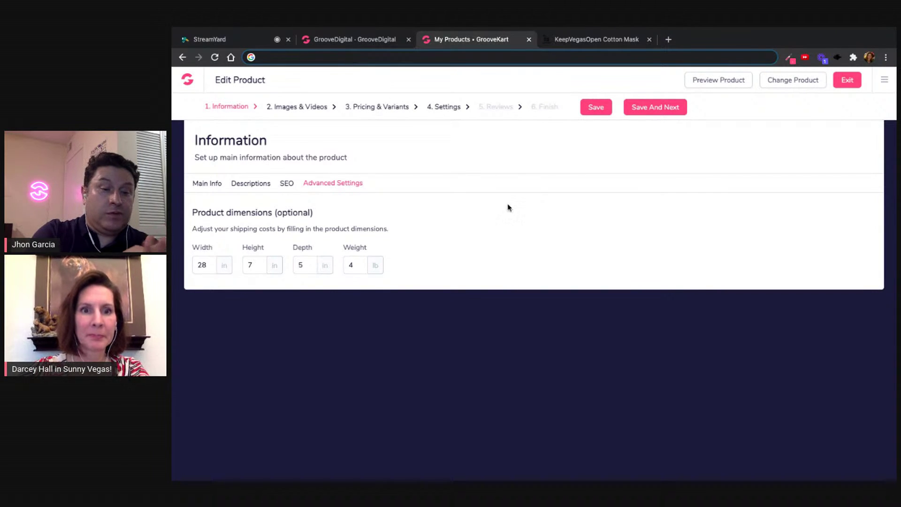
{"action": "left_click", "coordinate": [352, 264]}
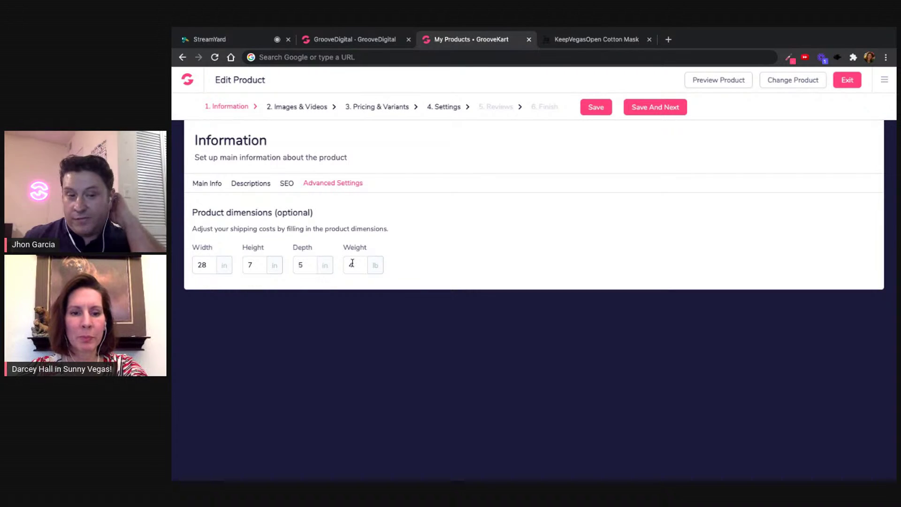
{"action": "type", "text": "4.25"}
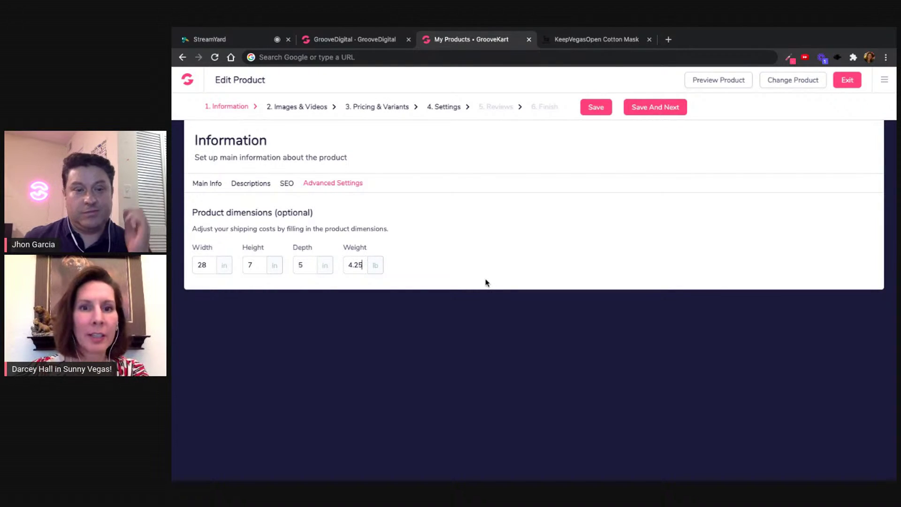
{"action": "left_click", "coordinate": [598, 108]}
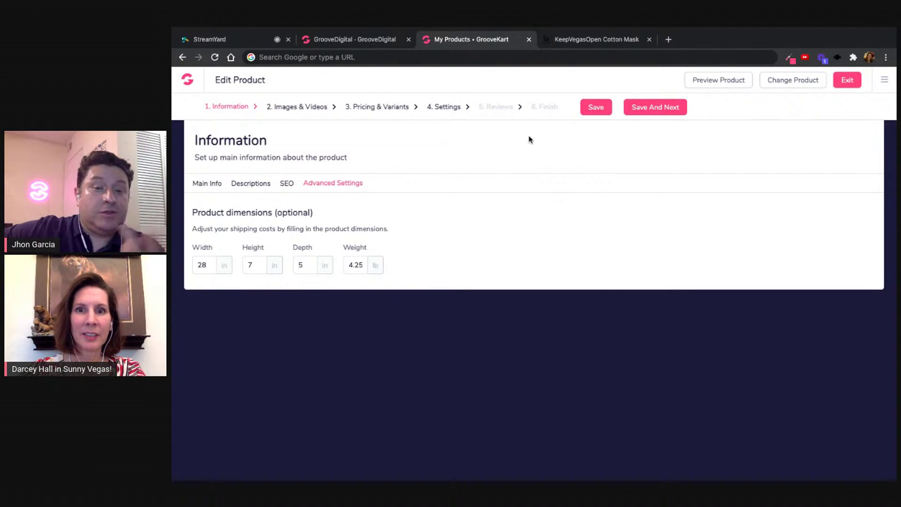
{"action": "left_click", "coordinate": [651, 107]}
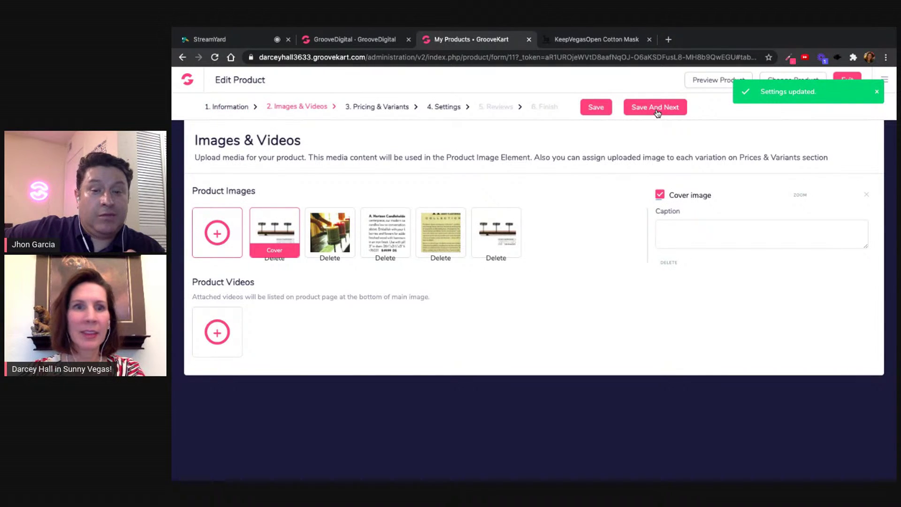
- Try to set the lit-candles picture as the product's cover image
{"action": "left_click", "coordinate": [657, 111]}
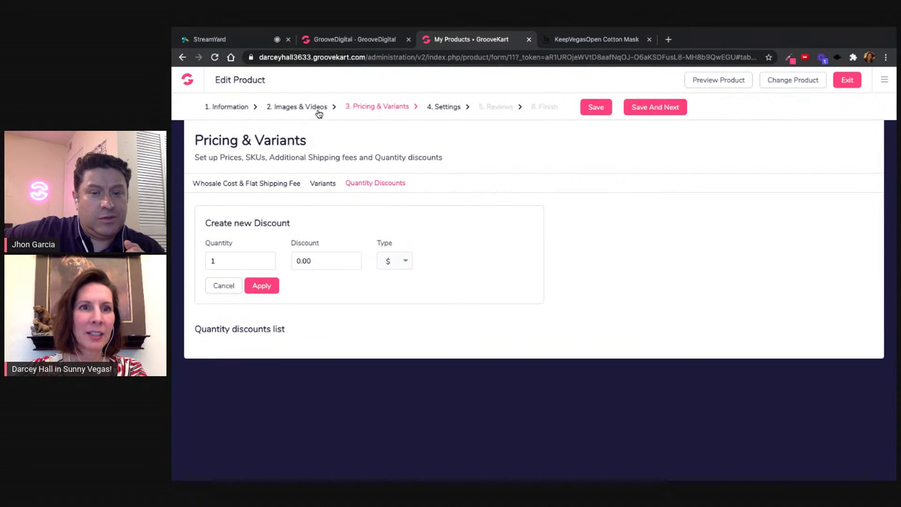
{"action": "left_click", "coordinate": [316, 110]}
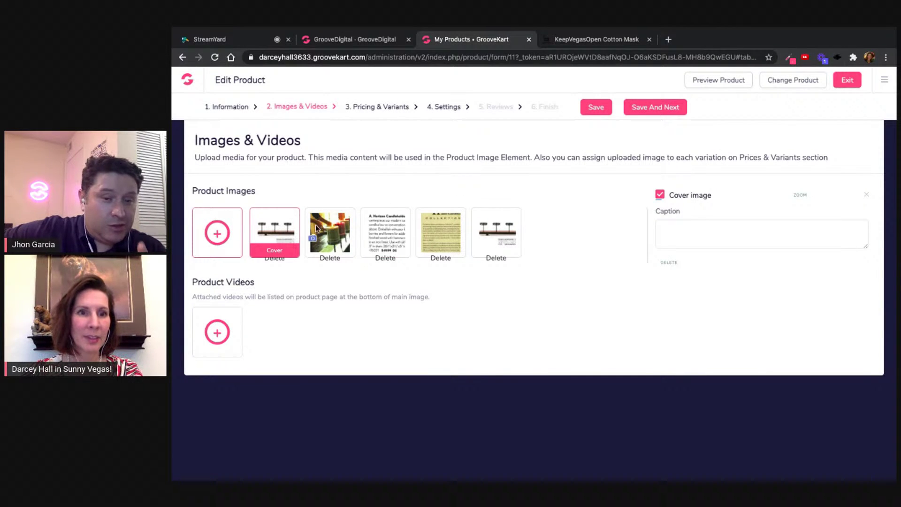
{"action": "left_click", "coordinate": [338, 226]}
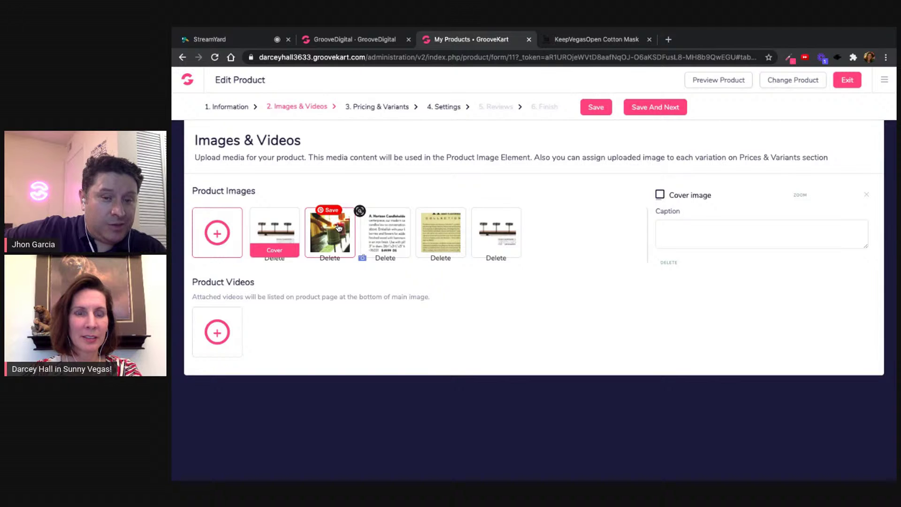
{"action": "left_click", "coordinate": [592, 109]}
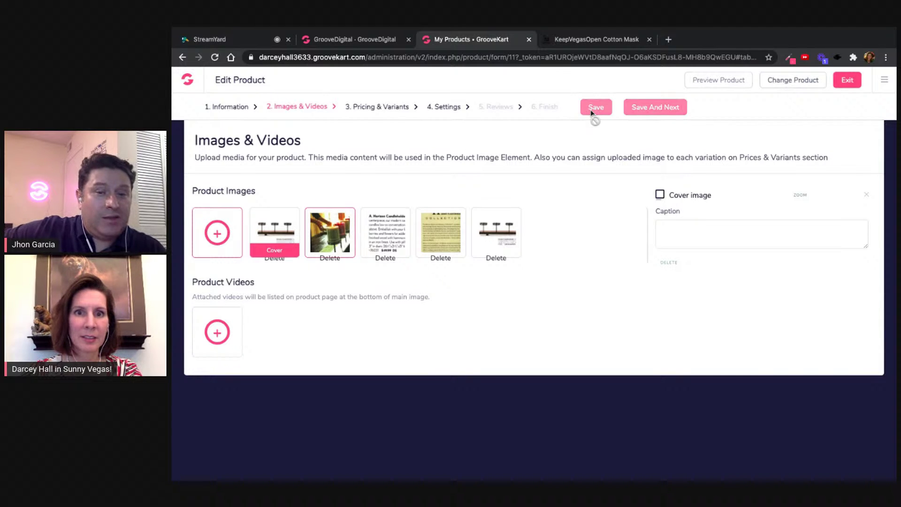
{"action": "left_click", "coordinate": [660, 195]}
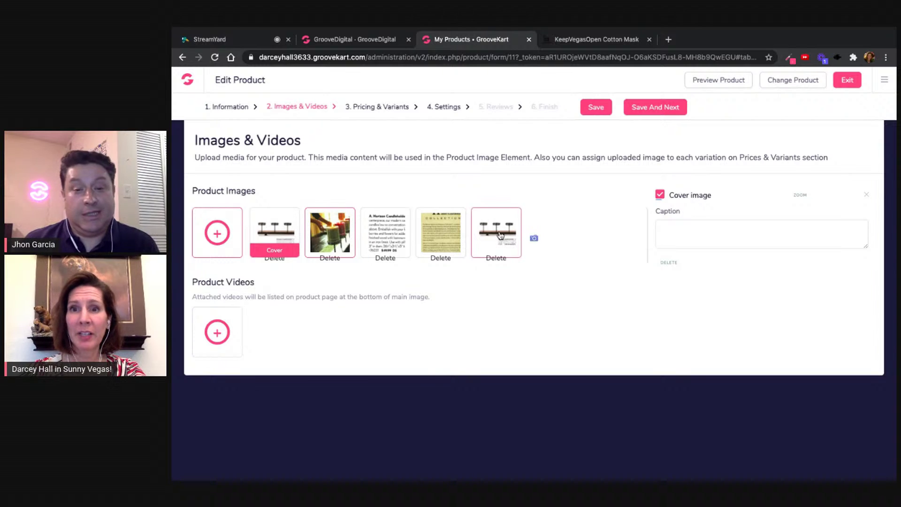
- Continue through pricing, settings and reviews to the final actions, enable displaying the product on the website, and save
{"action": "left_click", "coordinate": [643, 109]}
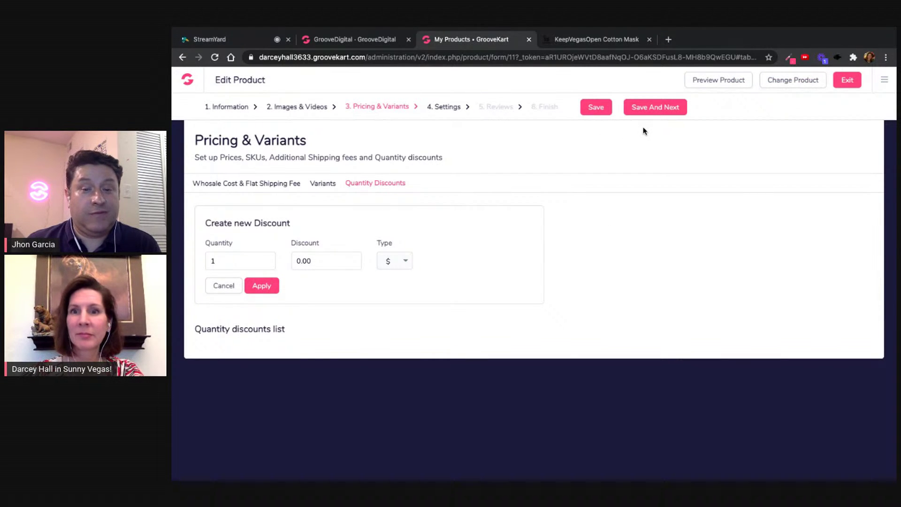
{"action": "left_click", "coordinate": [656, 109]}
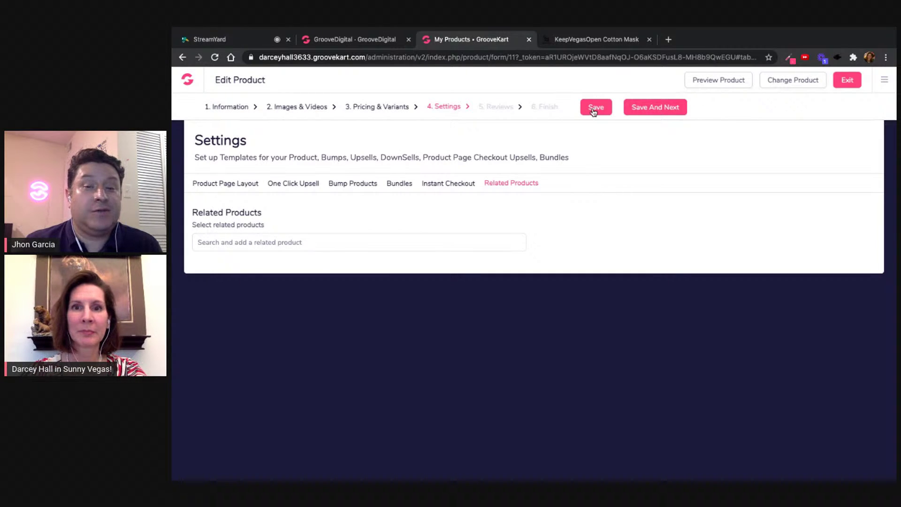
{"action": "left_click", "coordinate": [641, 109]}
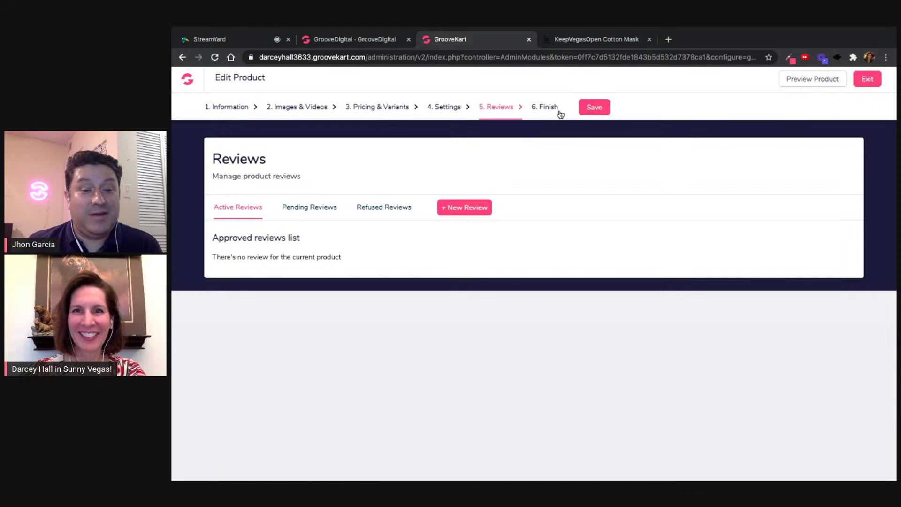
{"action": "left_click", "coordinate": [548, 107]}
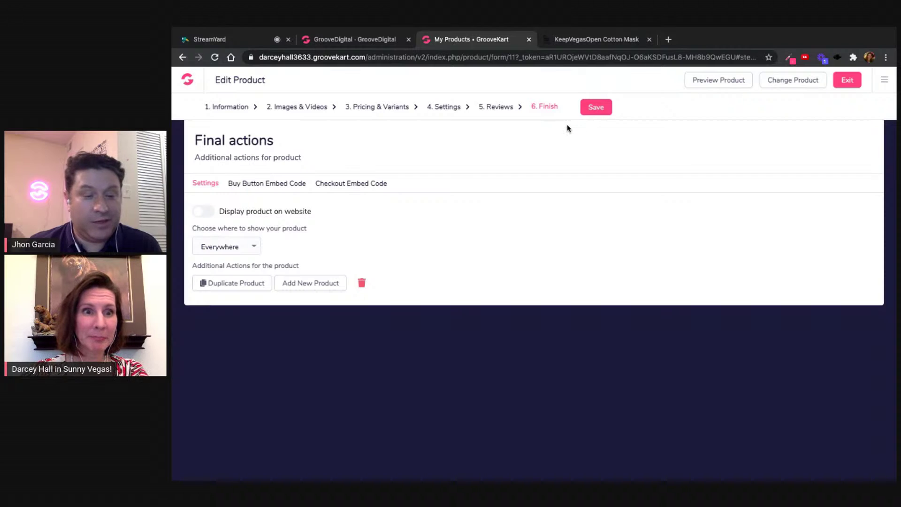
{"action": "left_click", "coordinate": [207, 212]}
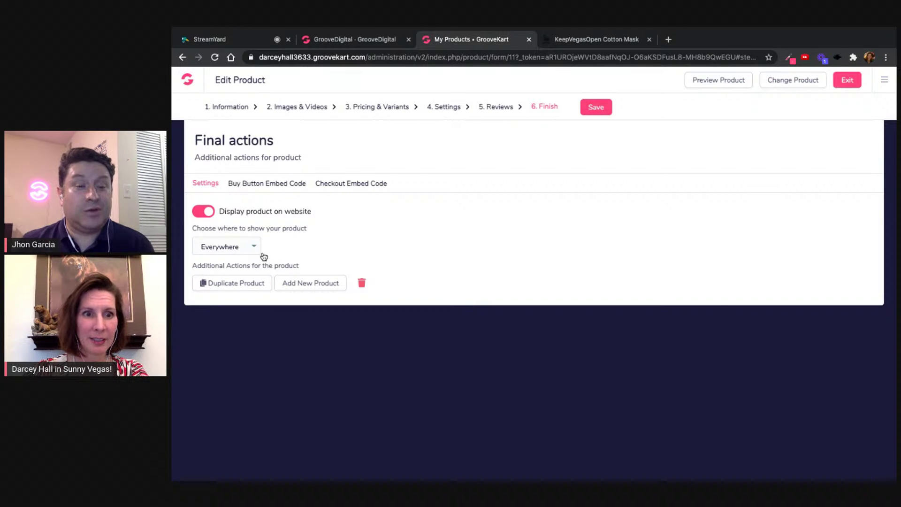
{"action": "left_click", "coordinate": [602, 108]}
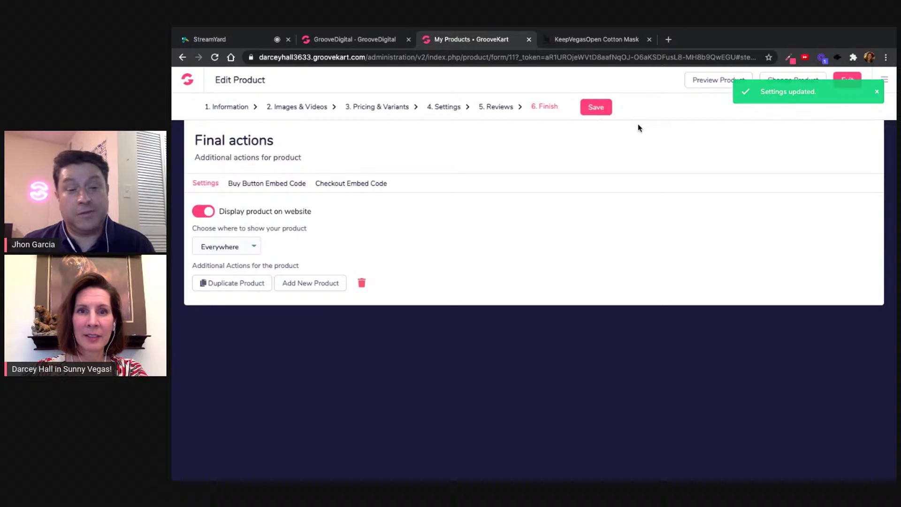
- Preview the product's store page and examine its description, prices, further details and the lit-candles gallery picture
{"action": "left_click", "coordinate": [743, 85]}
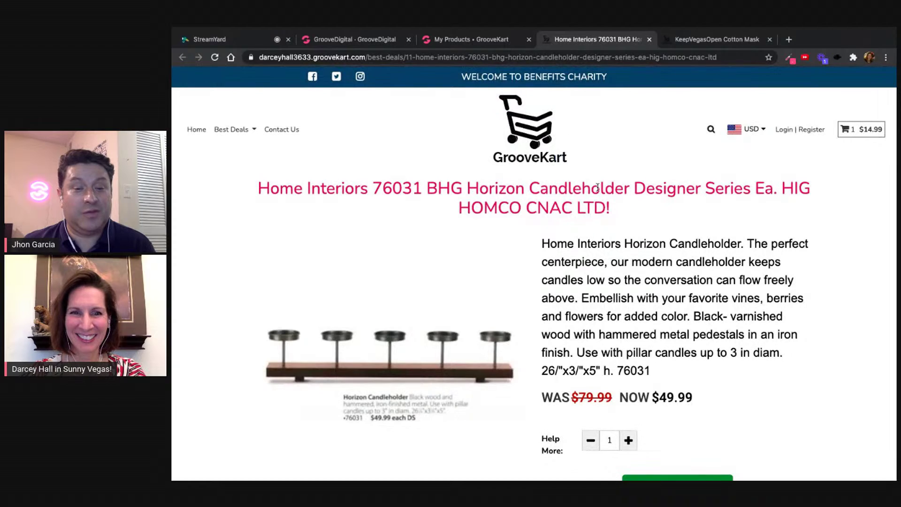
{"action": "scroll", "coordinate": [597, 187], "scroll_direction": "down", "scroll_amount": 2}
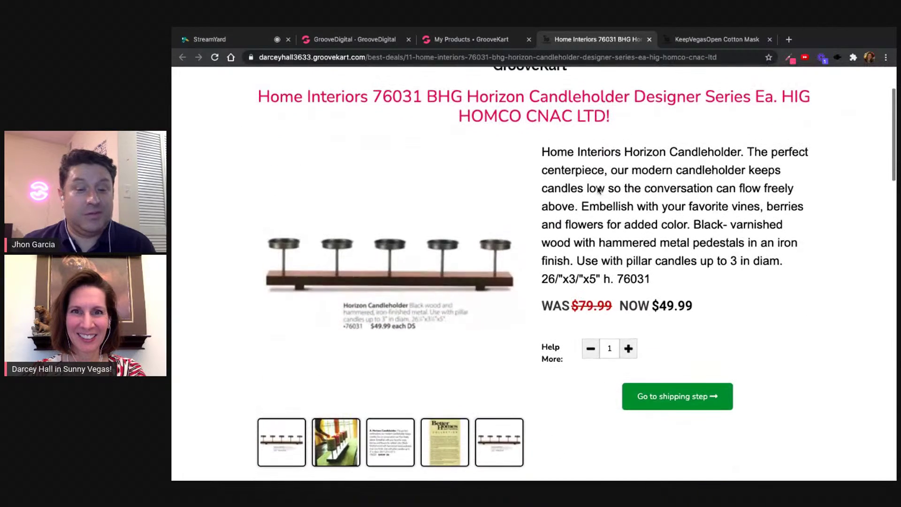
{"action": "scroll", "coordinate": [598, 188], "scroll_direction": "down", "scroll_amount": 1}
{"action": "scroll", "coordinate": [597, 190], "scroll_direction": "down", "scroll_amount": 2}
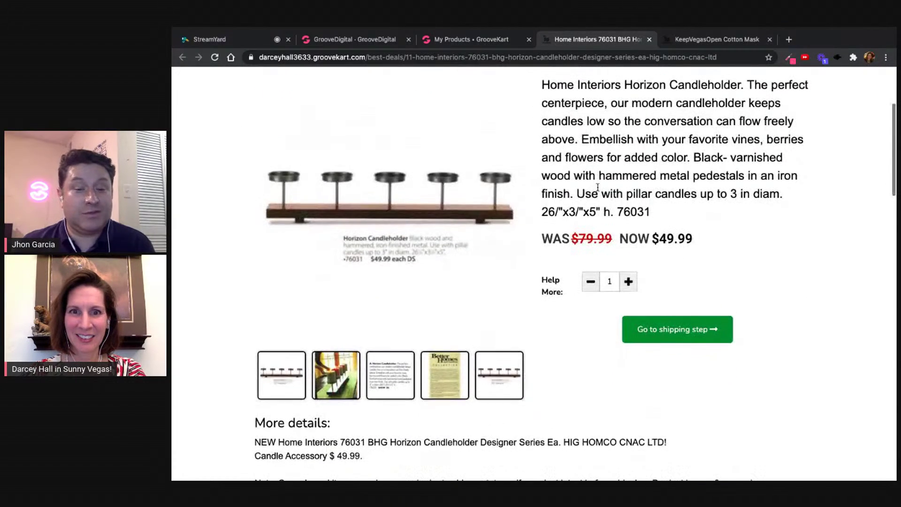
{"action": "scroll", "coordinate": [598, 189], "scroll_direction": "up", "scroll_amount": 2}
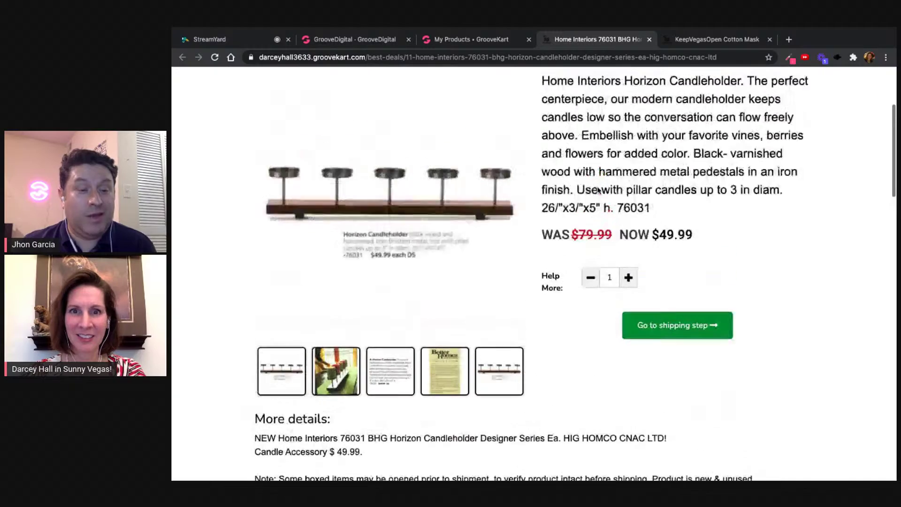
{"action": "scroll", "coordinate": [598, 190], "scroll_direction": "down", "scroll_amount": 1}
{"action": "scroll", "coordinate": [598, 190], "scroll_direction": "down", "scroll_amount": 4}
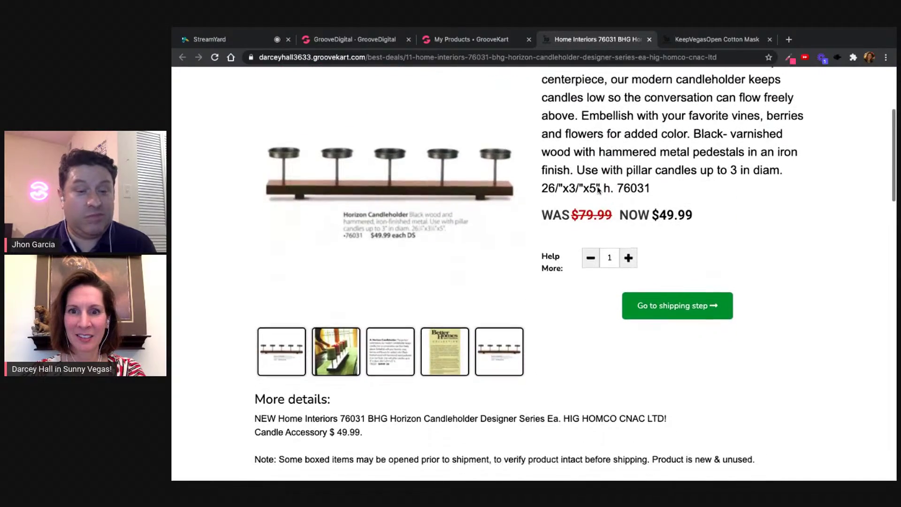
{"action": "scroll", "coordinate": [597, 189], "scroll_direction": "down", "scroll_amount": 3}
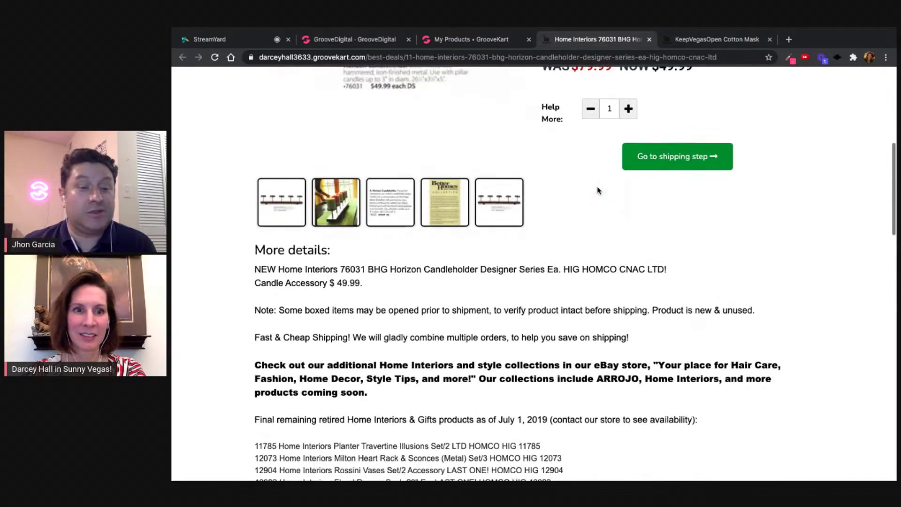
{"action": "scroll", "coordinate": [598, 189], "scroll_direction": "up", "scroll_amount": 3}
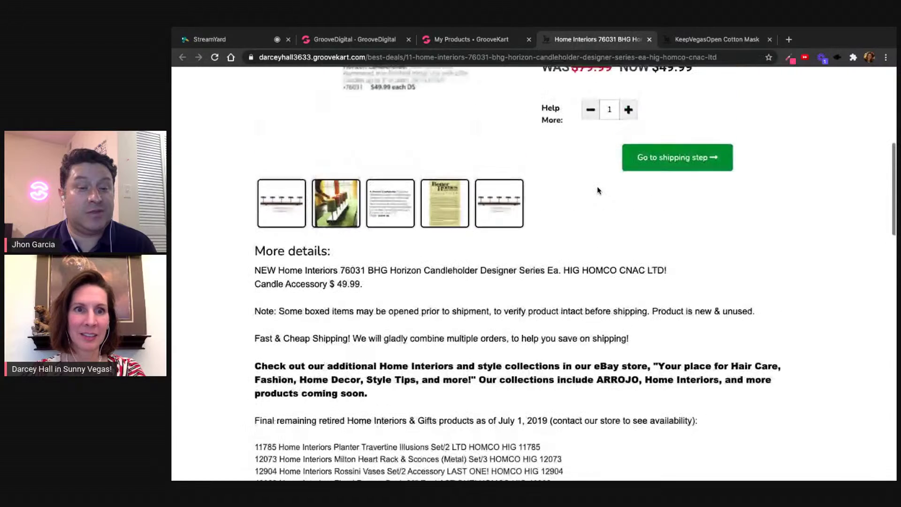
{"action": "left_click", "coordinate": [336, 206]}
{"action": "scroll", "coordinate": [335, 211], "scroll_direction": "up", "scroll_amount": 5}
{"action": "scroll", "coordinate": [335, 211], "scroll_direction": "up", "scroll_amount": 2}
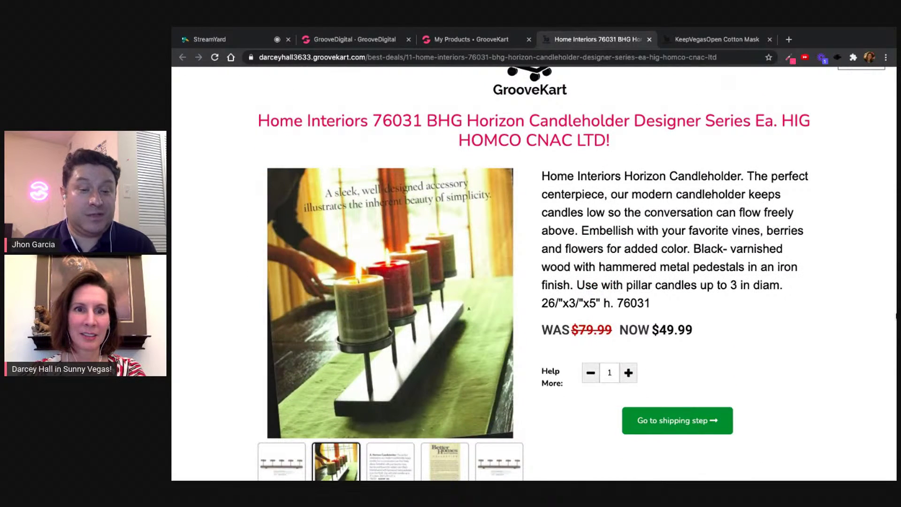
- Examine the gallery's printed description, Better Homes and Gardens sheet and plain candleholder pictures, and return to the lit-candles picture
{"action": "scroll", "coordinate": [882, 347], "scroll_direction": "down", "scroll_amount": 1}
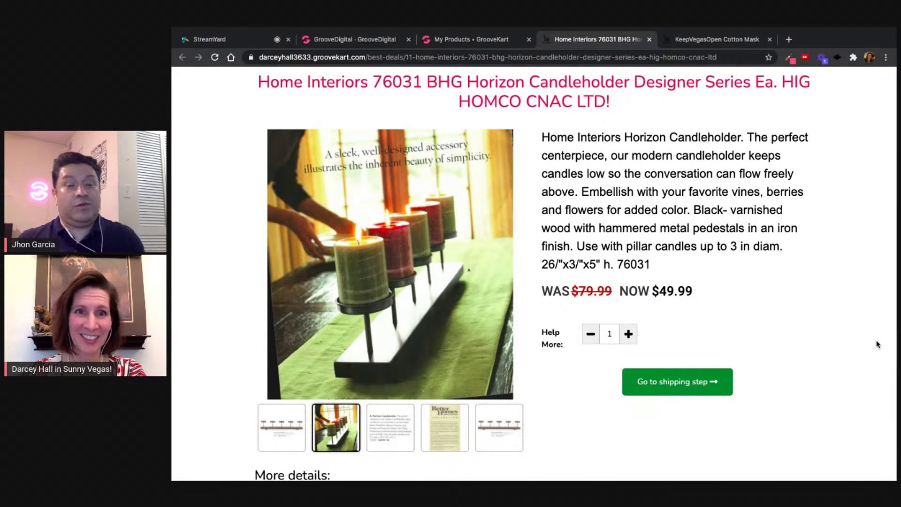
{"action": "left_click", "coordinate": [409, 424]}
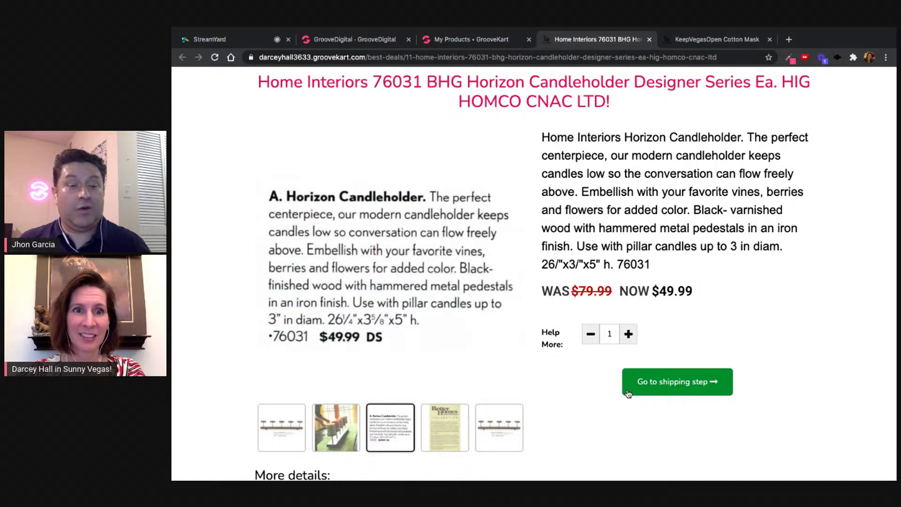
{"action": "scroll", "coordinate": [711, 344], "scroll_direction": "down", "scroll_amount": 1}
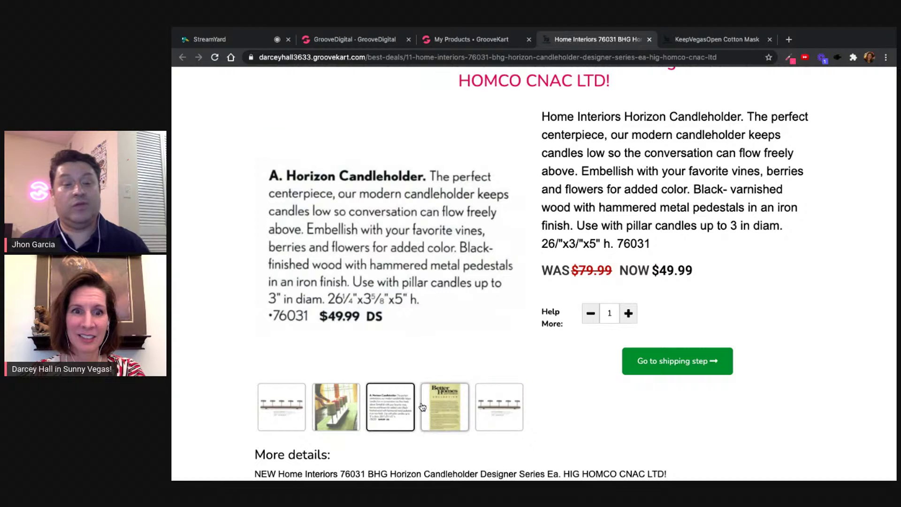
{"action": "left_click", "coordinate": [439, 404]}
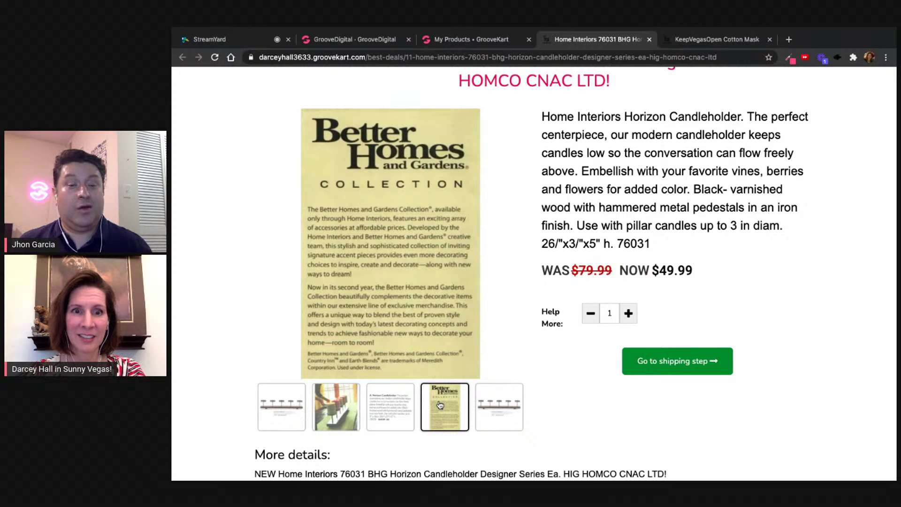
{"action": "left_click", "coordinate": [497, 403]}
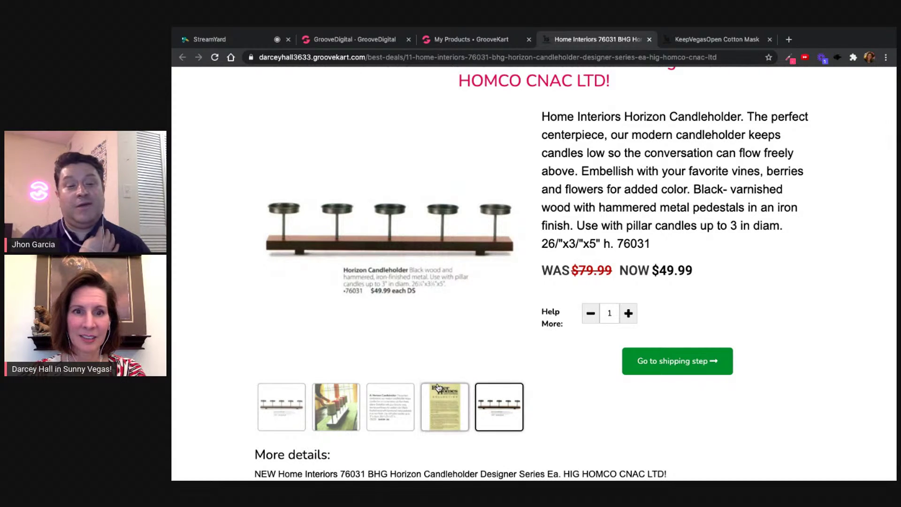
{"action": "scroll", "coordinate": [469, 382], "scroll_direction": "down", "scroll_amount": 1}
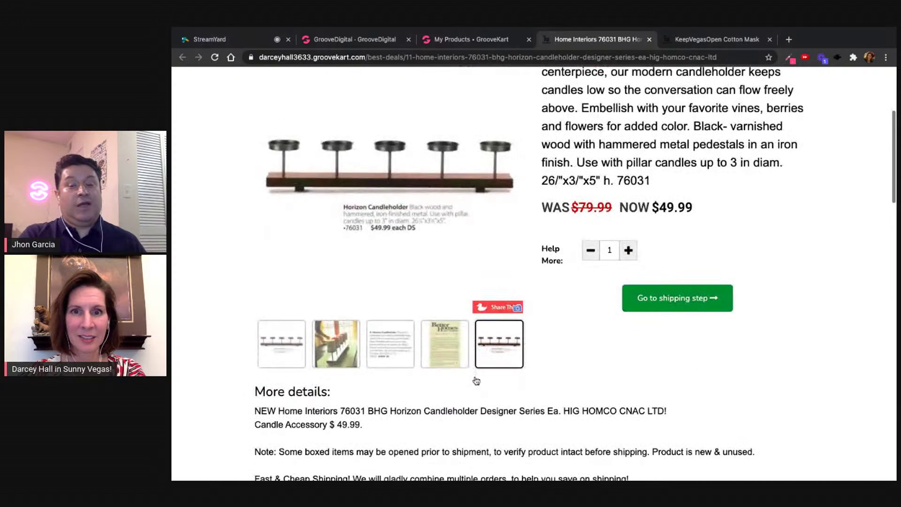
{"action": "scroll", "coordinate": [476, 380], "scroll_direction": "up", "scroll_amount": 1}
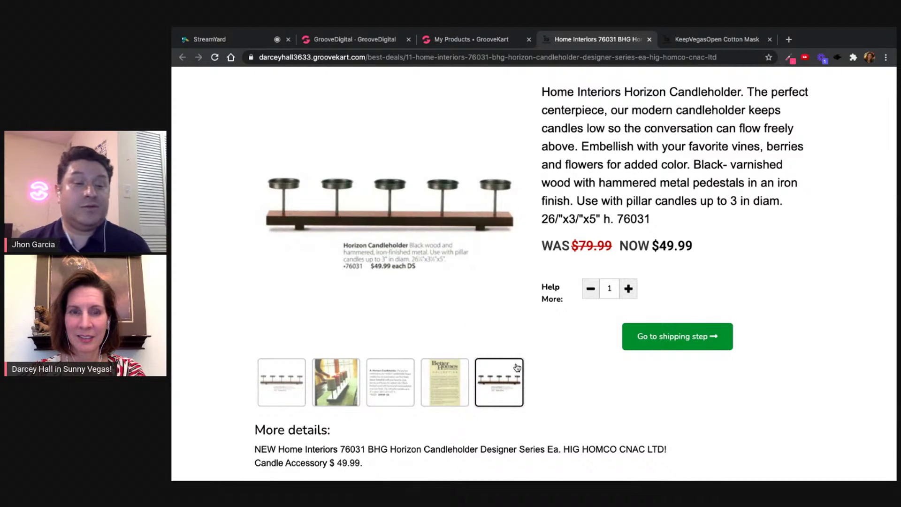
{"action": "left_click", "coordinate": [337, 379]}
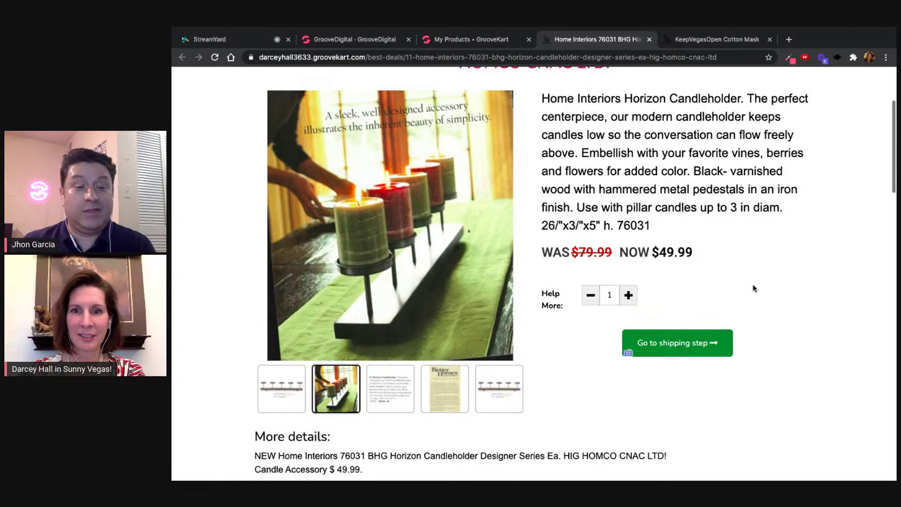
- Try increasing and decreasing the order quantity, and review the store page's header, product title, description and prices
{"action": "left_click", "coordinate": [628, 295]}
{"action": "left_click", "coordinate": [590, 296]}
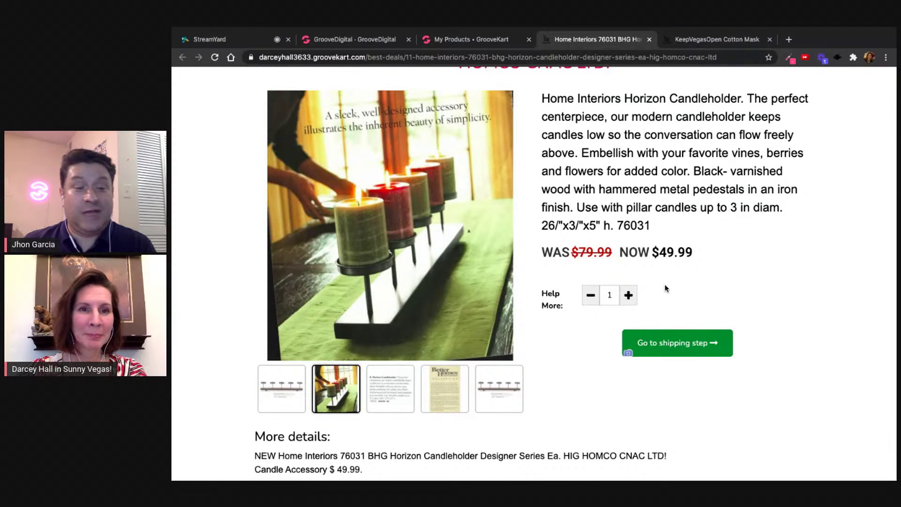
{"action": "scroll", "coordinate": [535, 226], "scroll_direction": "up", "scroll_amount": 1}
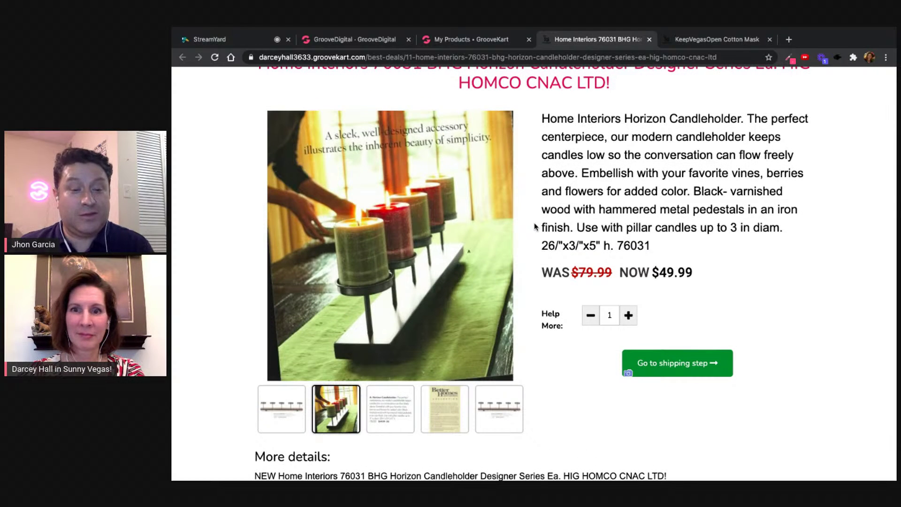
{"action": "scroll", "coordinate": [535, 226], "scroll_direction": "up", "scroll_amount": 3}
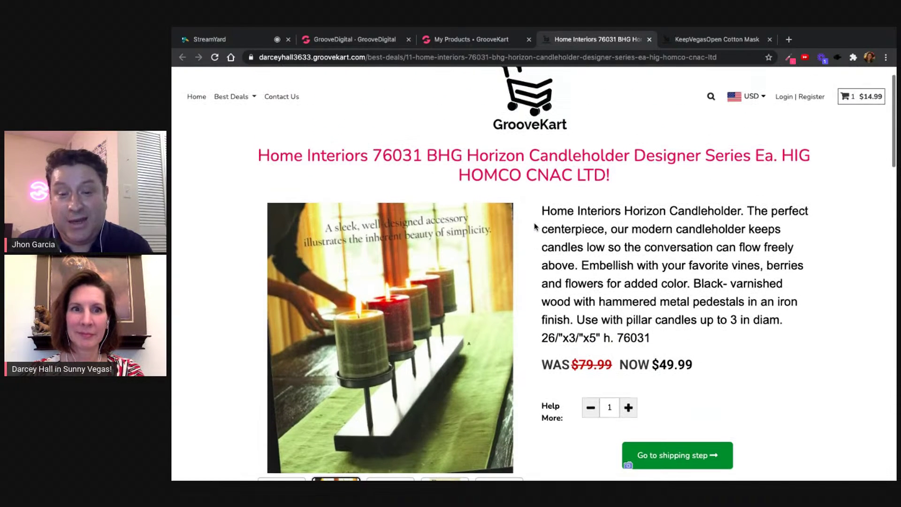
{"action": "scroll", "coordinate": [535, 226], "scroll_direction": "up", "scroll_amount": 1}
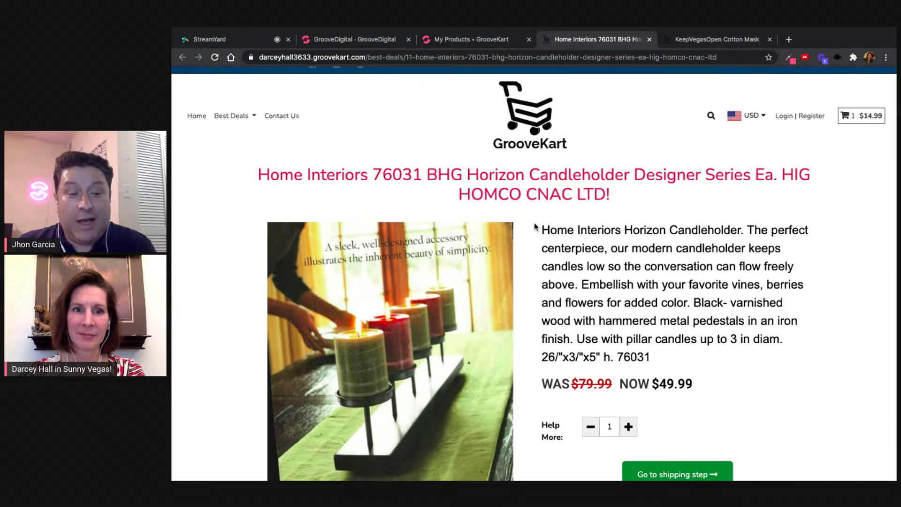
{"action": "scroll", "coordinate": [596, 215], "scroll_direction": "down", "scroll_amount": 1}
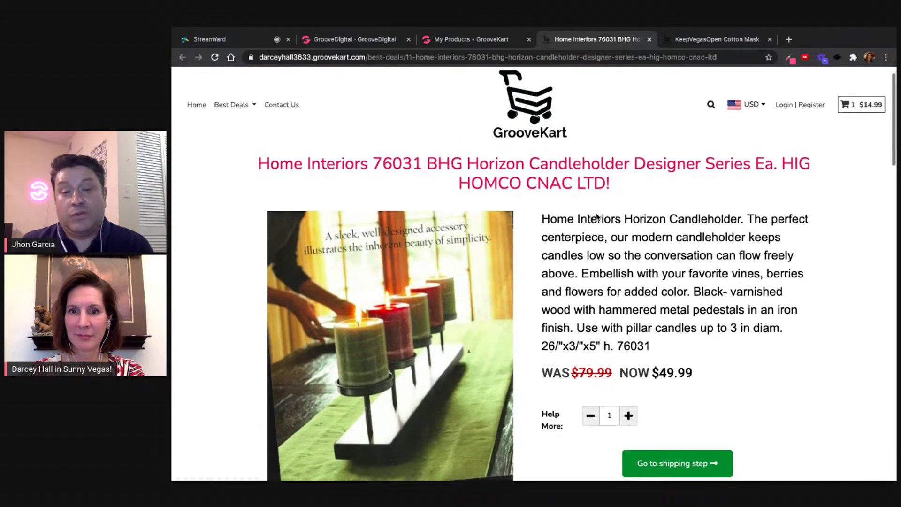
{"action": "scroll", "coordinate": [596, 216], "scroll_direction": "down", "scroll_amount": 1}
{"action": "scroll", "coordinate": [597, 216], "scroll_direction": "down", "scroll_amount": 2}
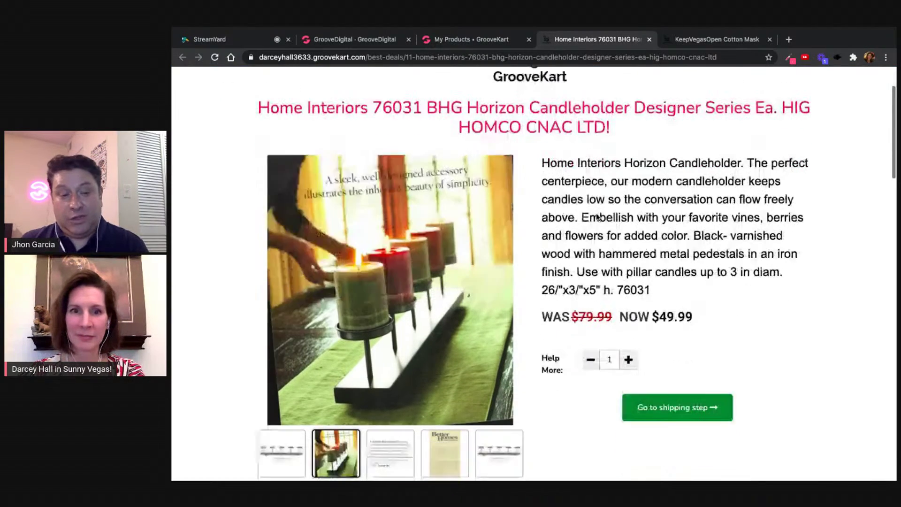
{"action": "scroll", "coordinate": [597, 216], "scroll_direction": "up", "scroll_amount": 2}
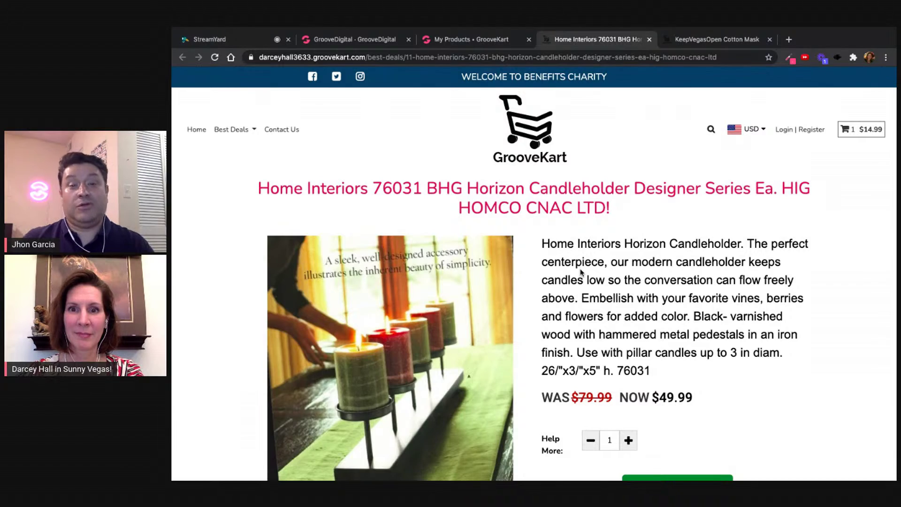
- Add one candleholder to the cart through the shipping step, and close the cart summary
{"action": "scroll", "coordinate": [581, 272], "scroll_direction": "down", "scroll_amount": 4}
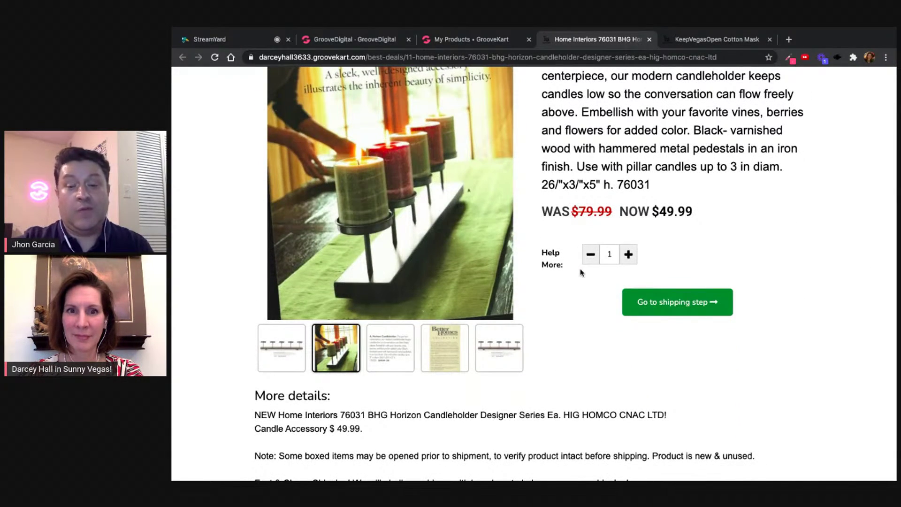
{"action": "left_click", "coordinate": [661, 307]}
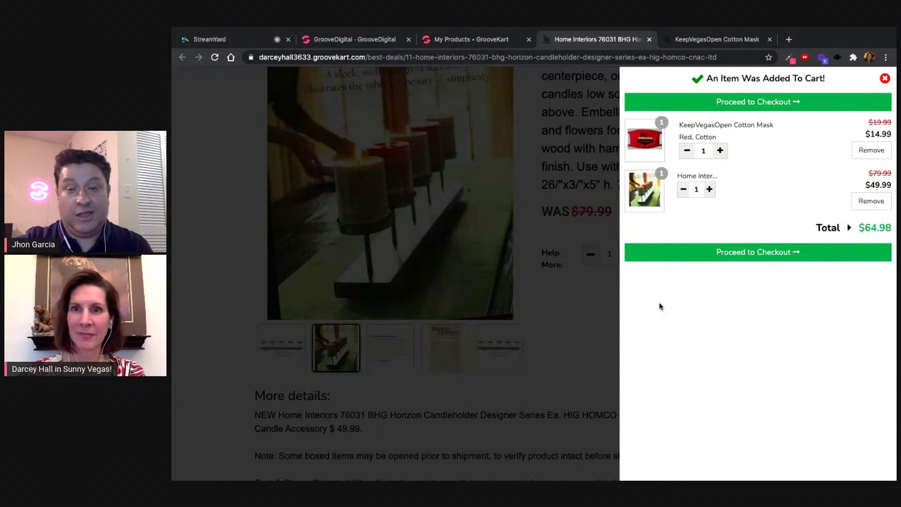
{"action": "left_click", "coordinate": [885, 80]}
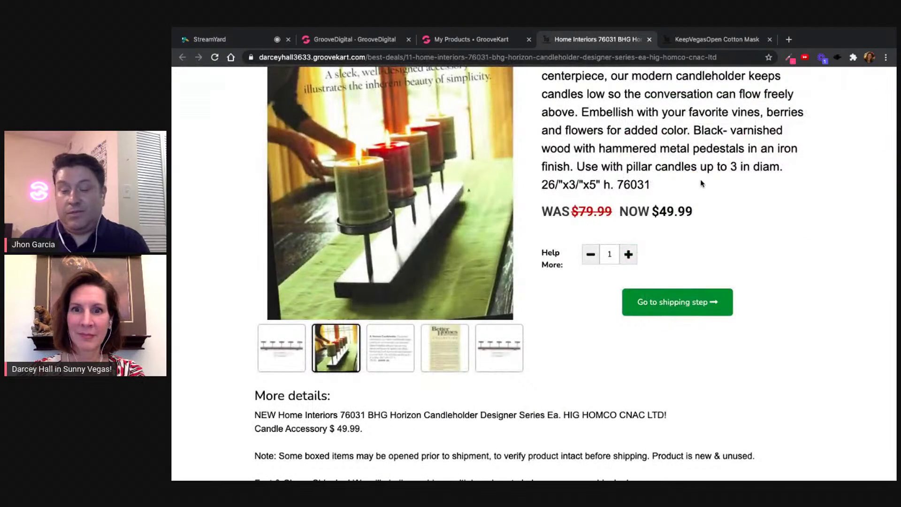
- Look over the candleholder's store page once more and return to the final actions in the product editor
{"action": "scroll", "coordinate": [700, 179], "scroll_direction": "up", "scroll_amount": 3}
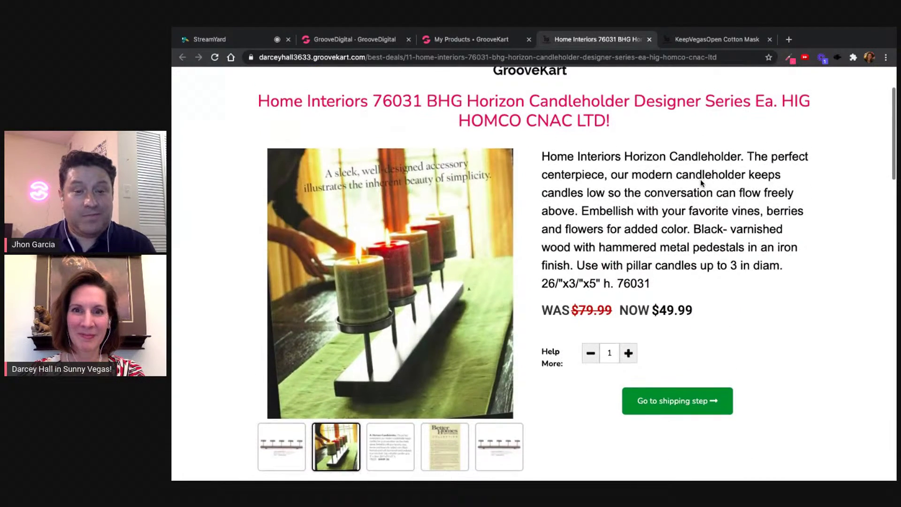
{"action": "scroll", "coordinate": [700, 182], "scroll_direction": "down", "scroll_amount": 1}
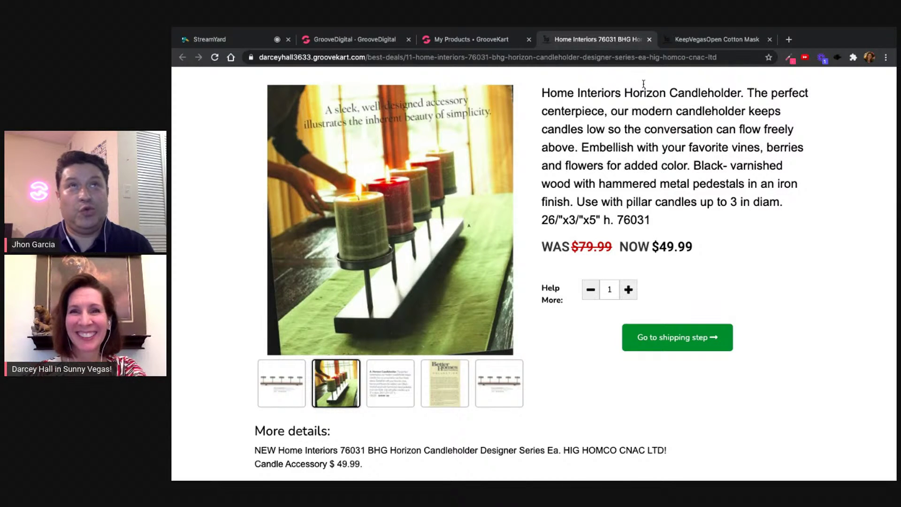
{"action": "scroll", "coordinate": [644, 71], "scroll_direction": "up", "scroll_amount": 3}
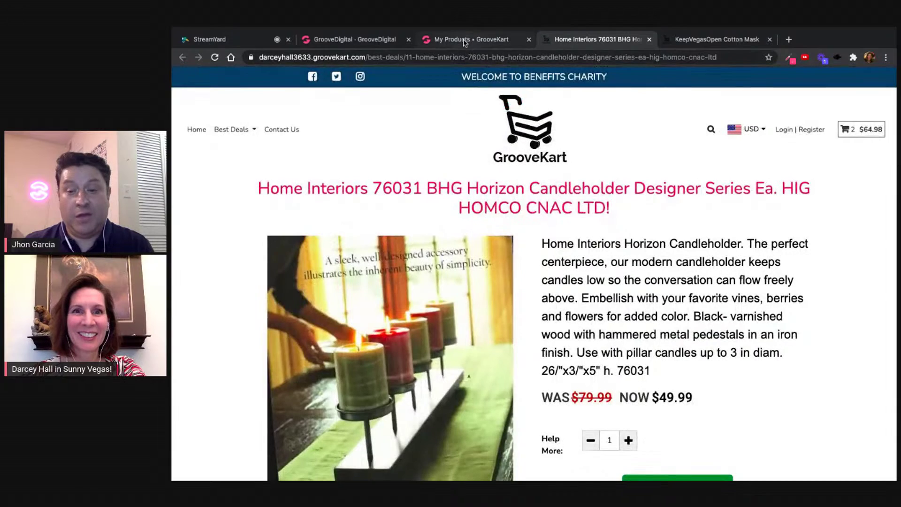
{"action": "left_click", "coordinate": [464, 41]}
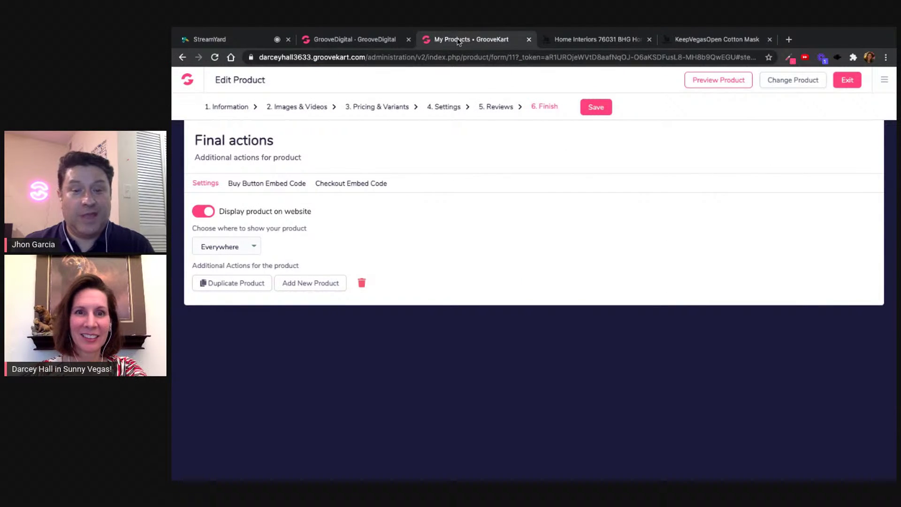